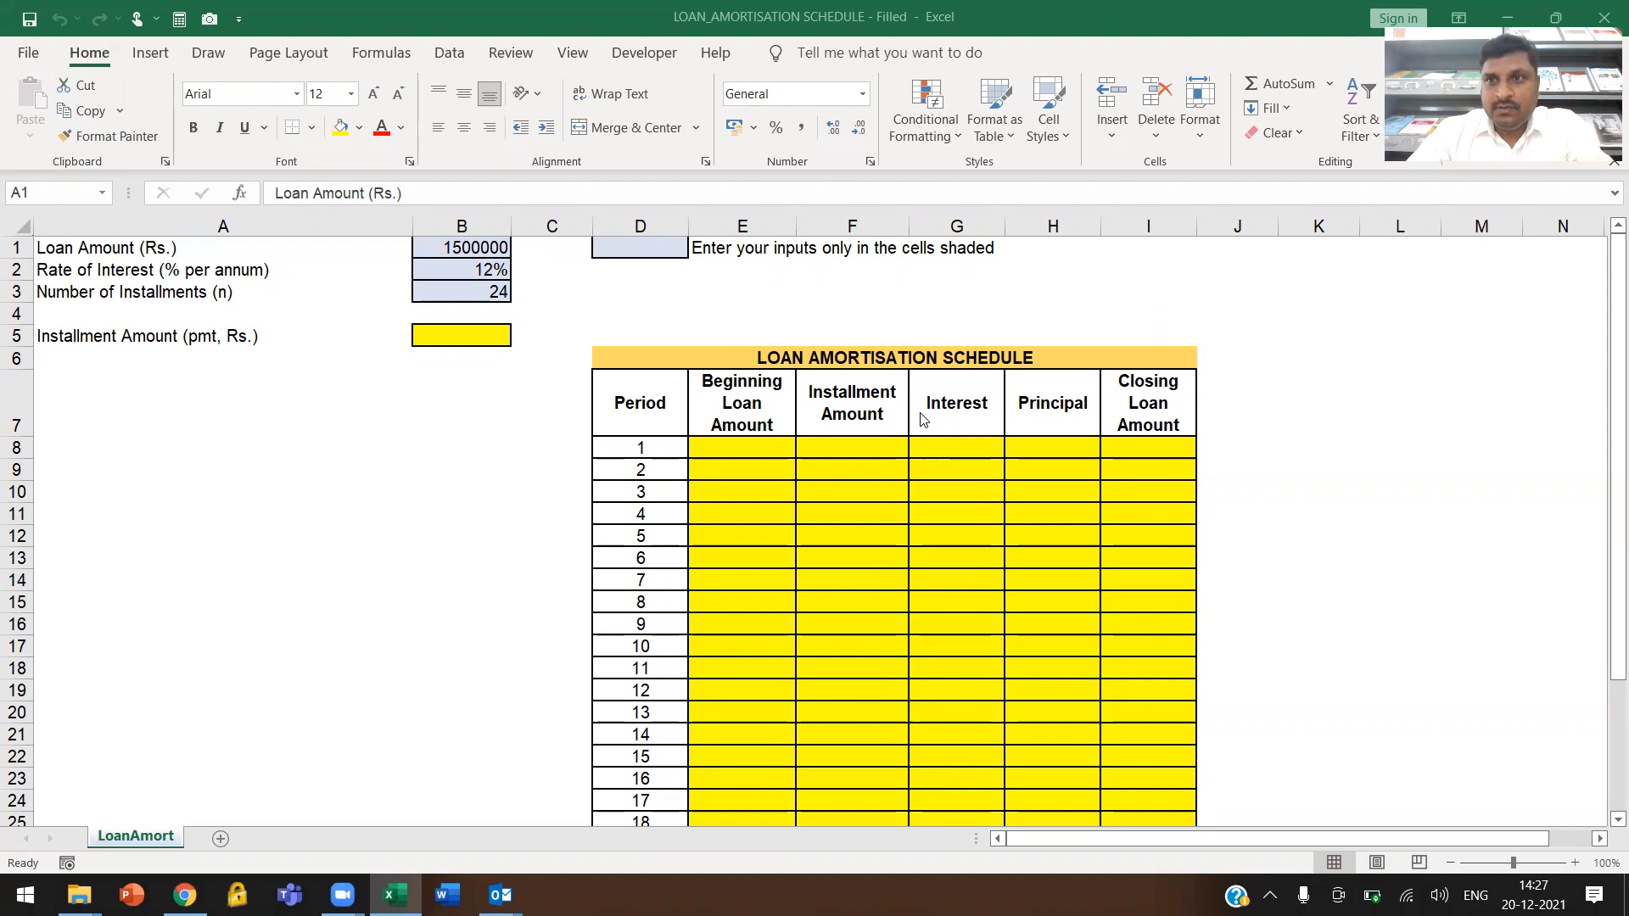
# Examine the loan amount, interest rate and number of installments, and the blank 24-period amortisation schedule
pyautogui.click(747, 303)
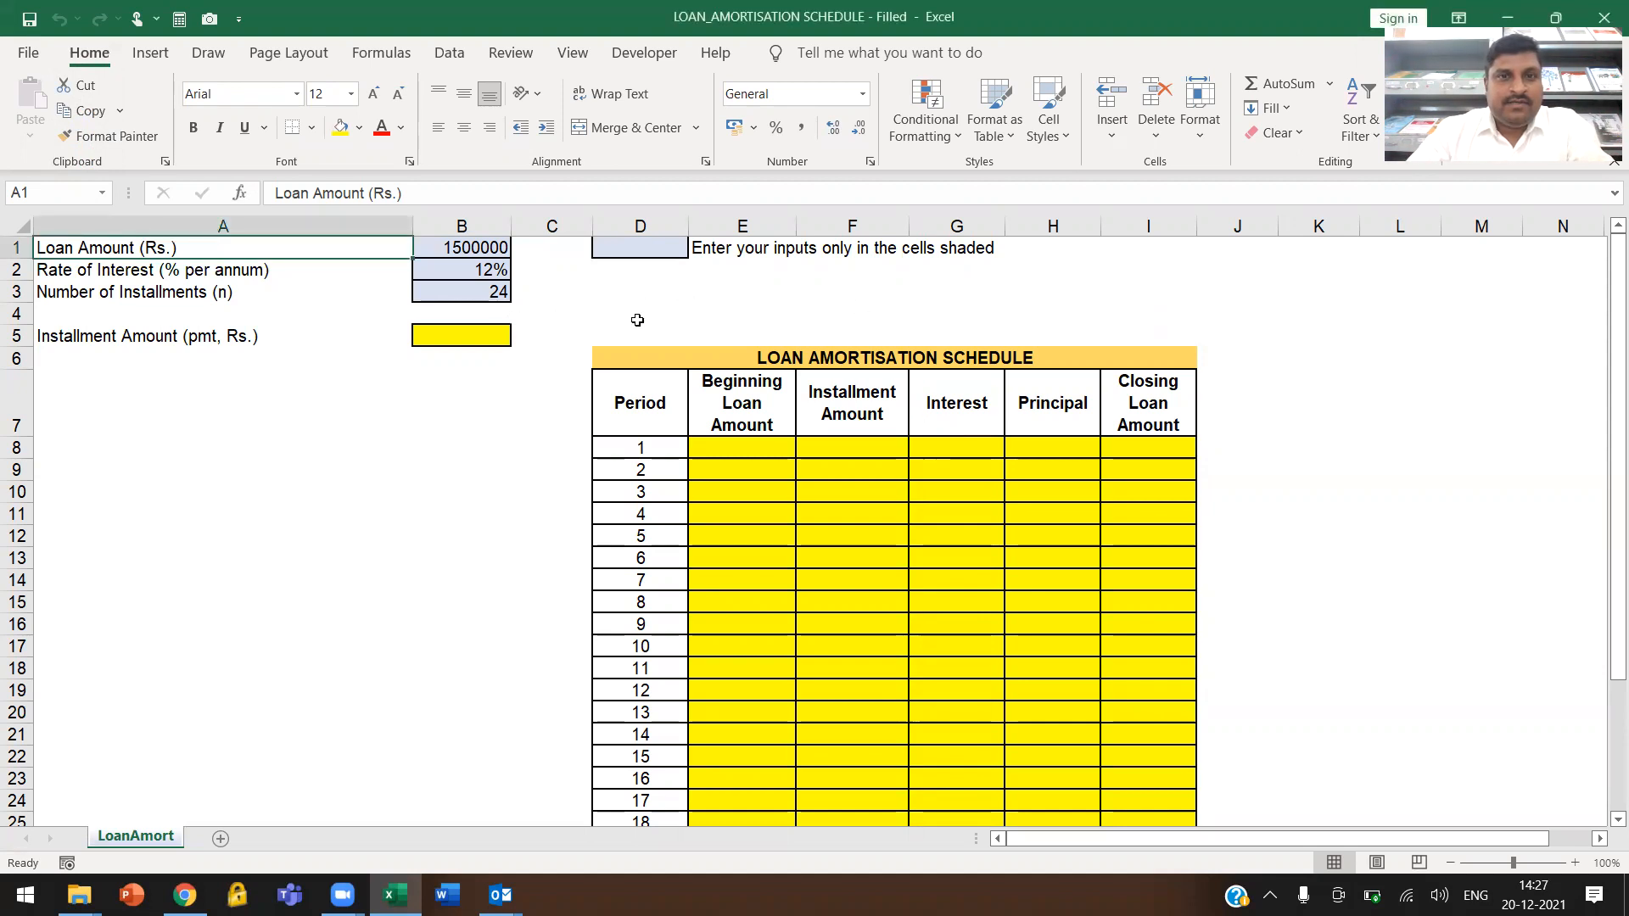
pyautogui.moveTo(133, 245)
pyautogui.mouseDown()
pyautogui.moveTo(318, 299)
pyautogui.moveTo(475, 294)
pyautogui.mouseUp()
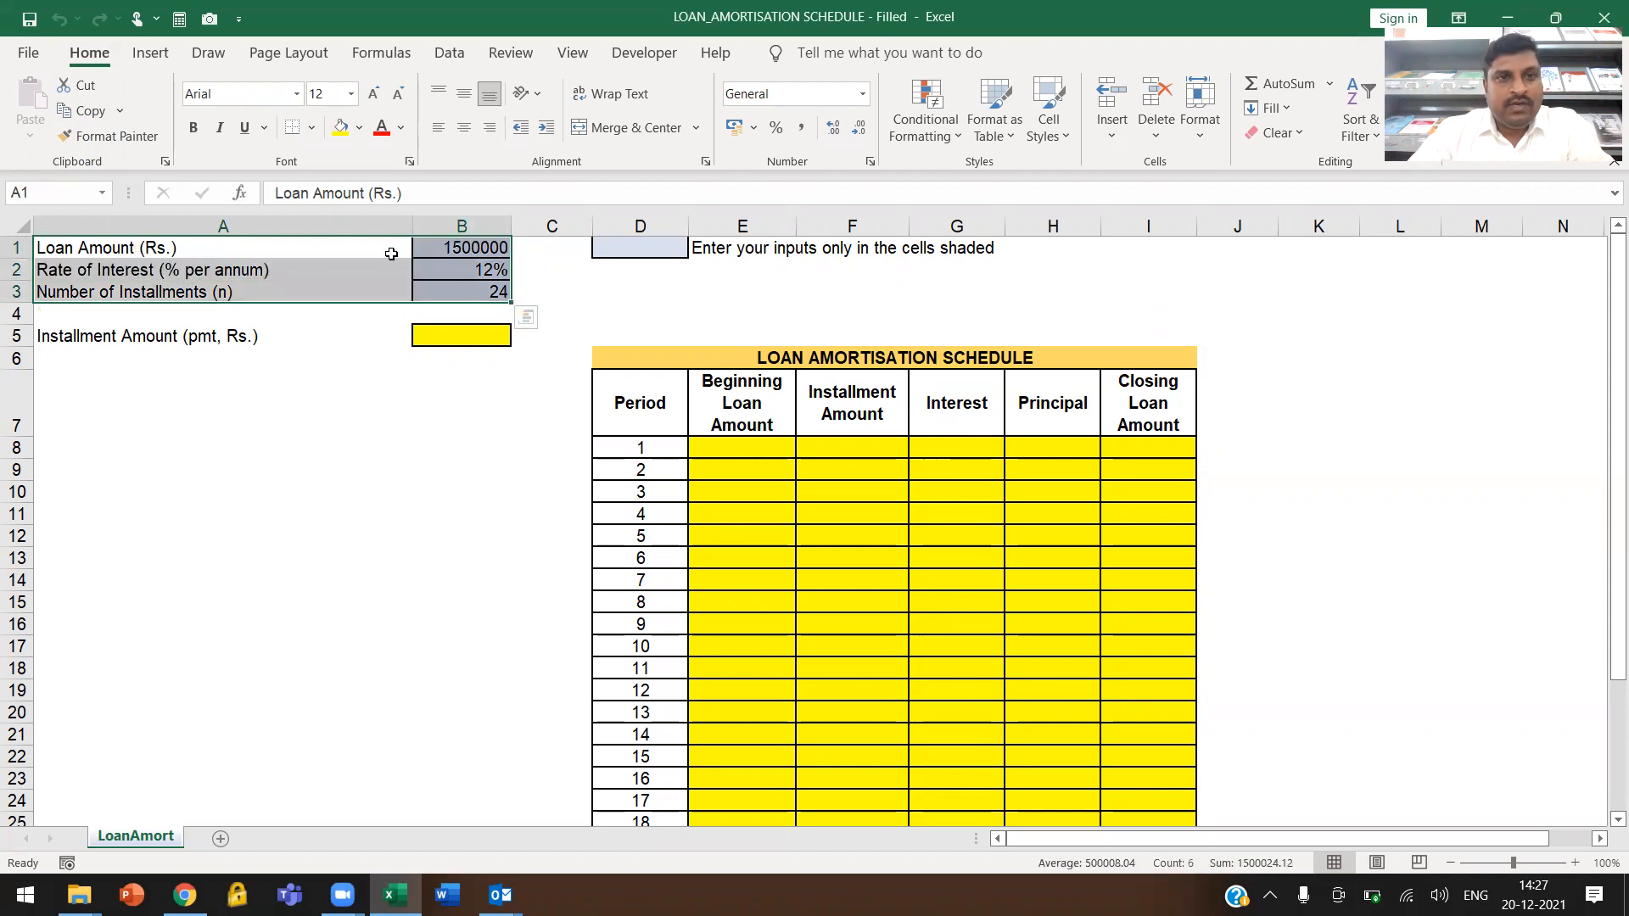
pyautogui.click(467, 247)
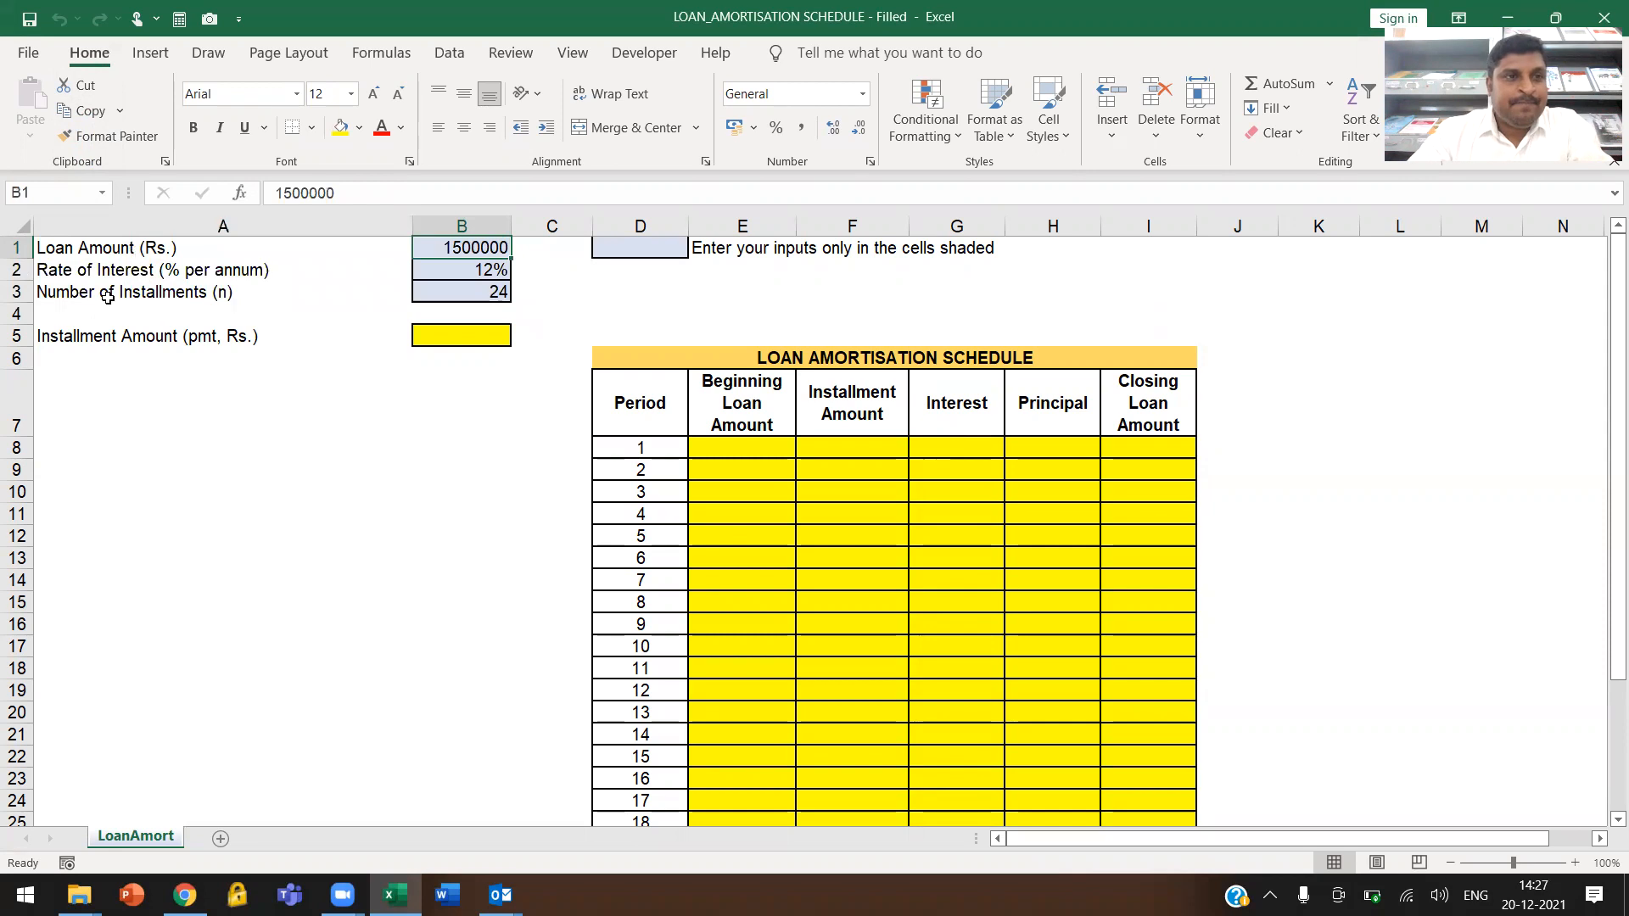
pyautogui.click(435, 270)
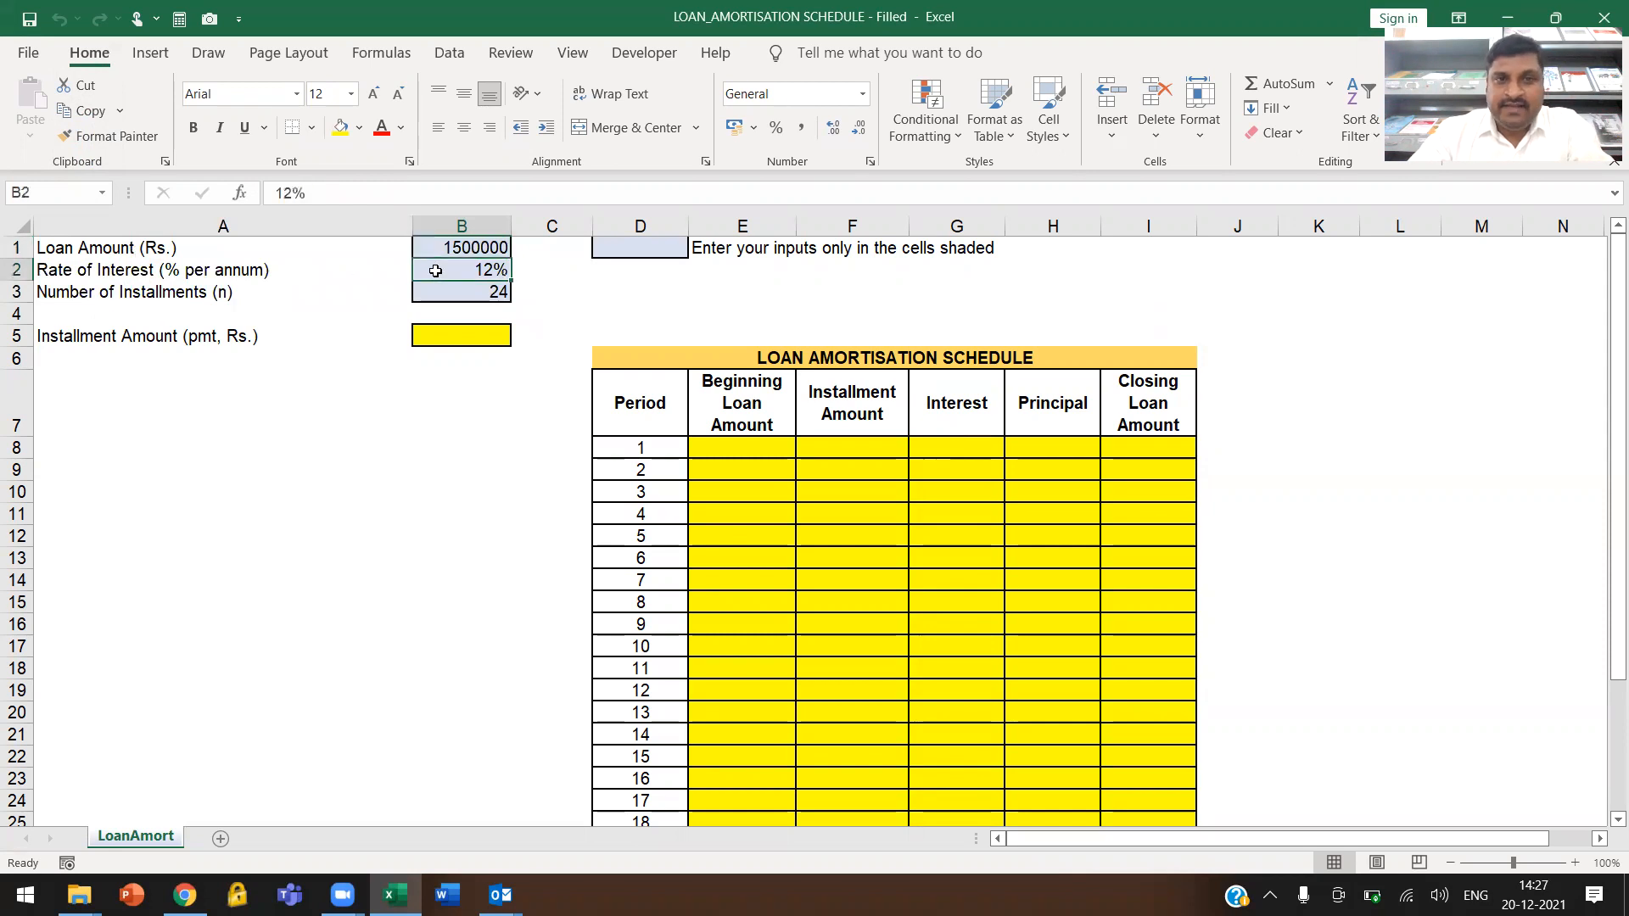
pyautogui.moveTo(98, 285); pyautogui.dragTo(469, 290)
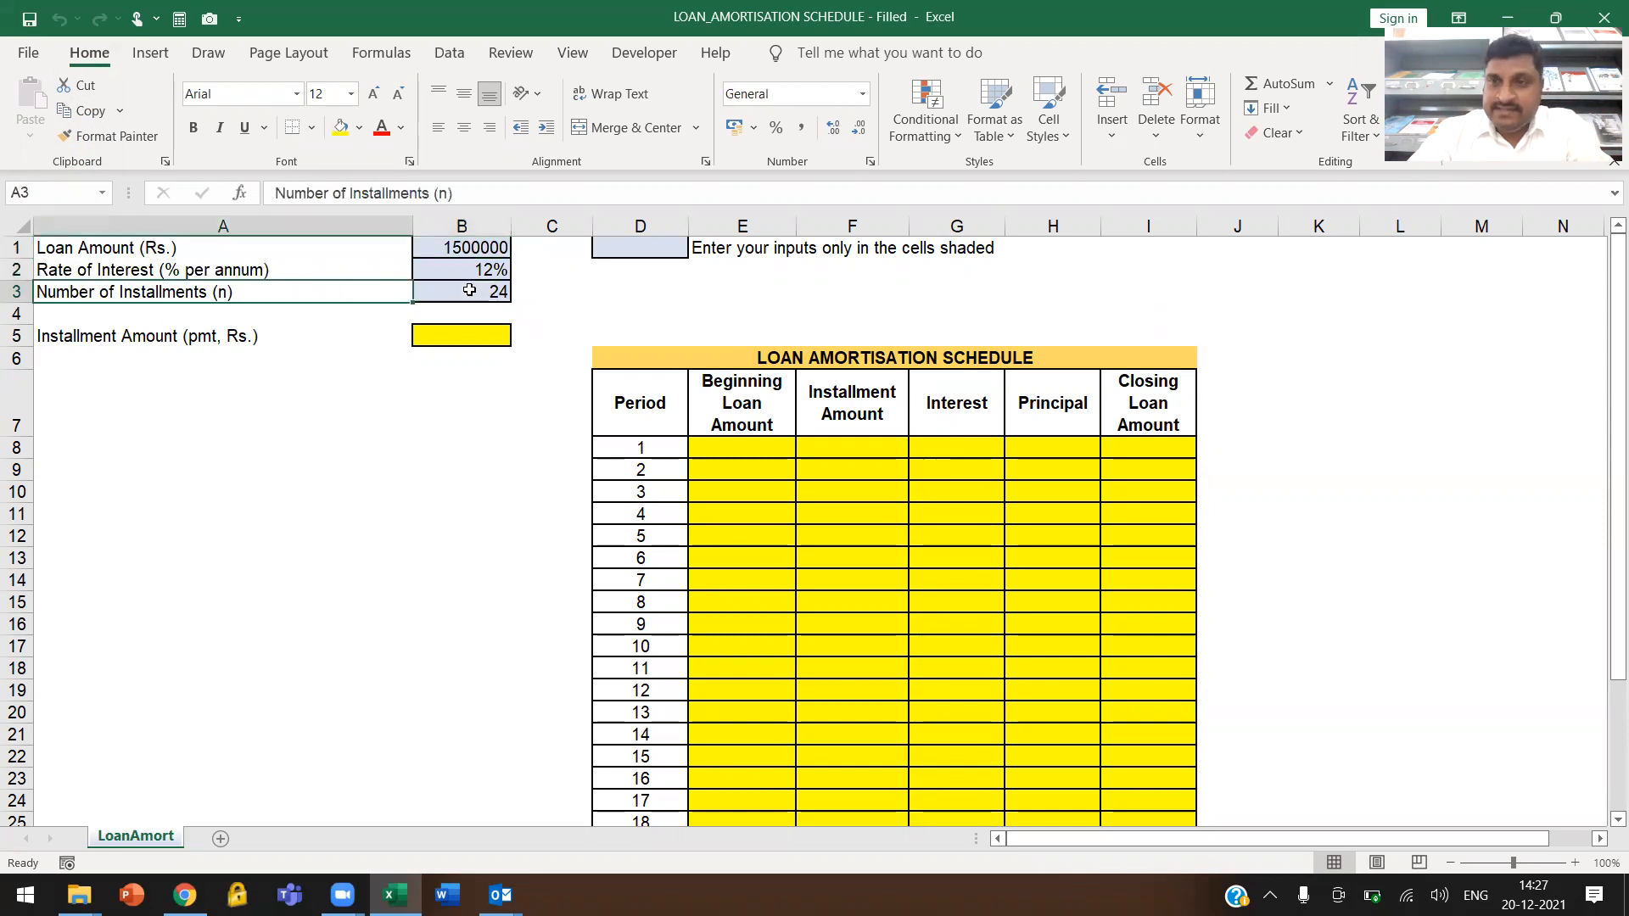
pyautogui.click(470, 291)
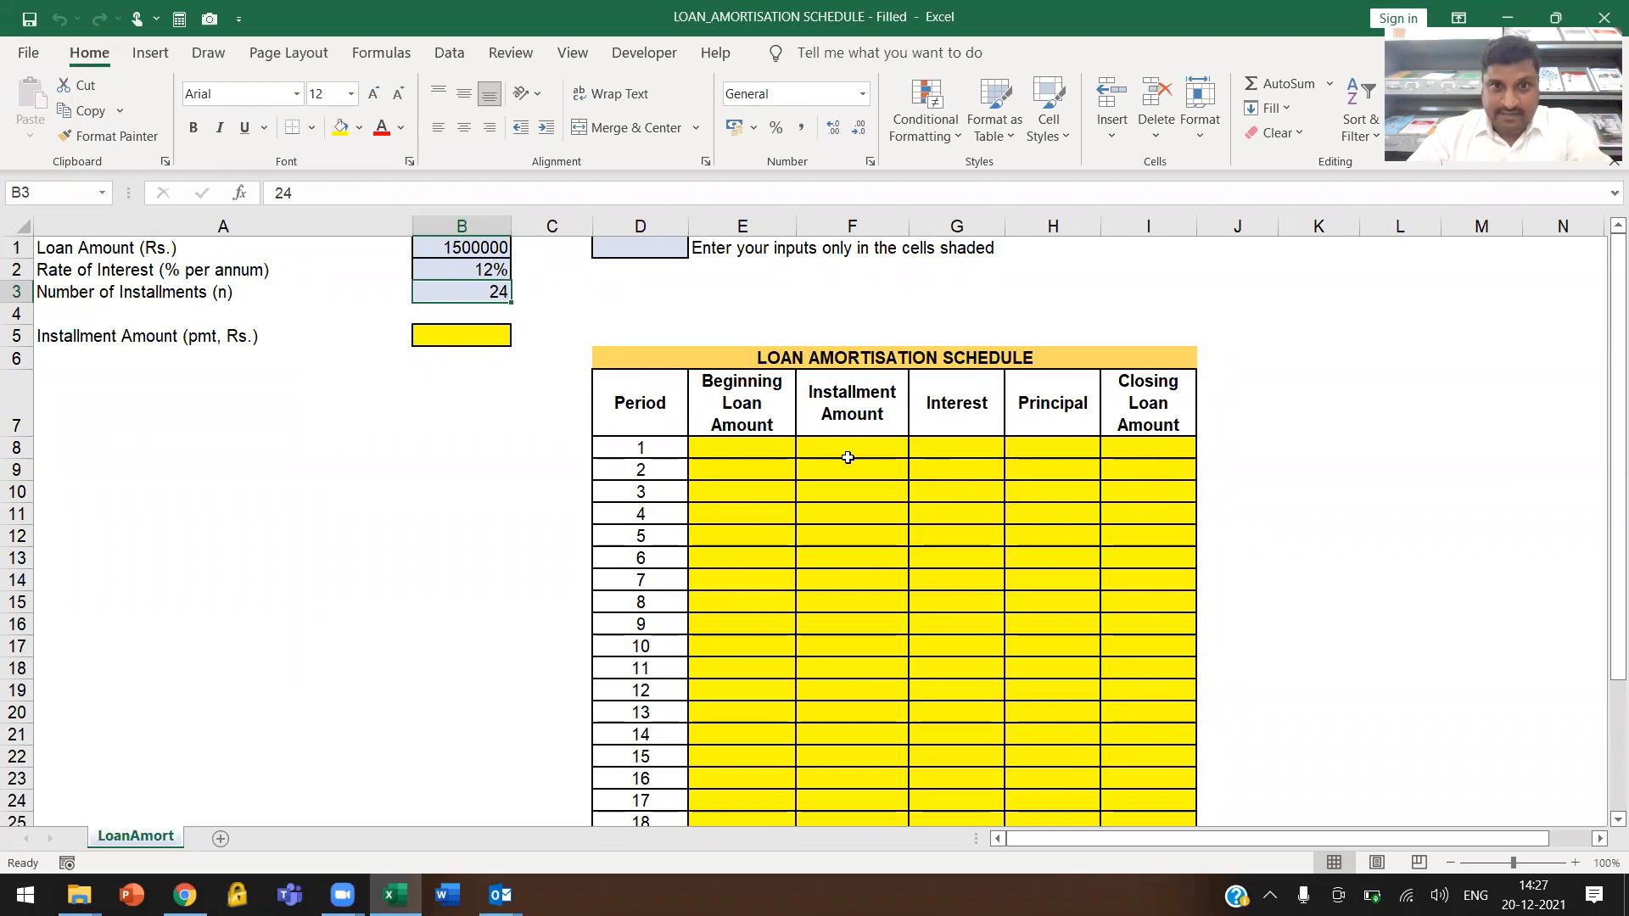
pyautogui.scroll(-3, 837, 484)
pyautogui.scroll(-2, 1109, 571)
pyautogui.scroll(3, 1058, 433)
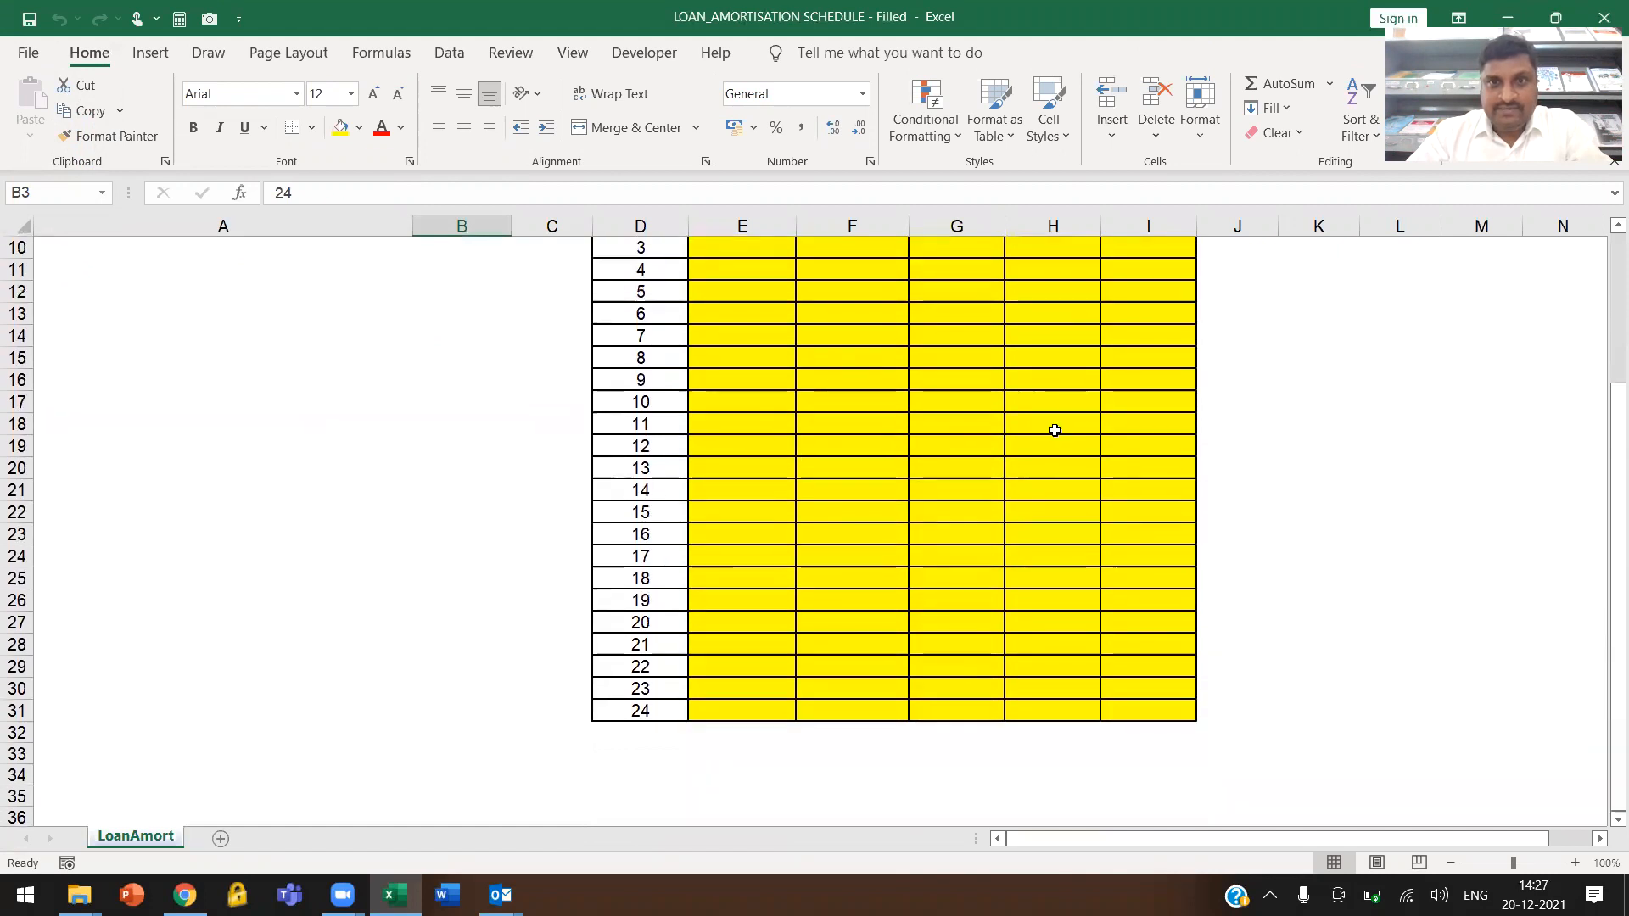
pyautogui.scroll(1, 538, 469)
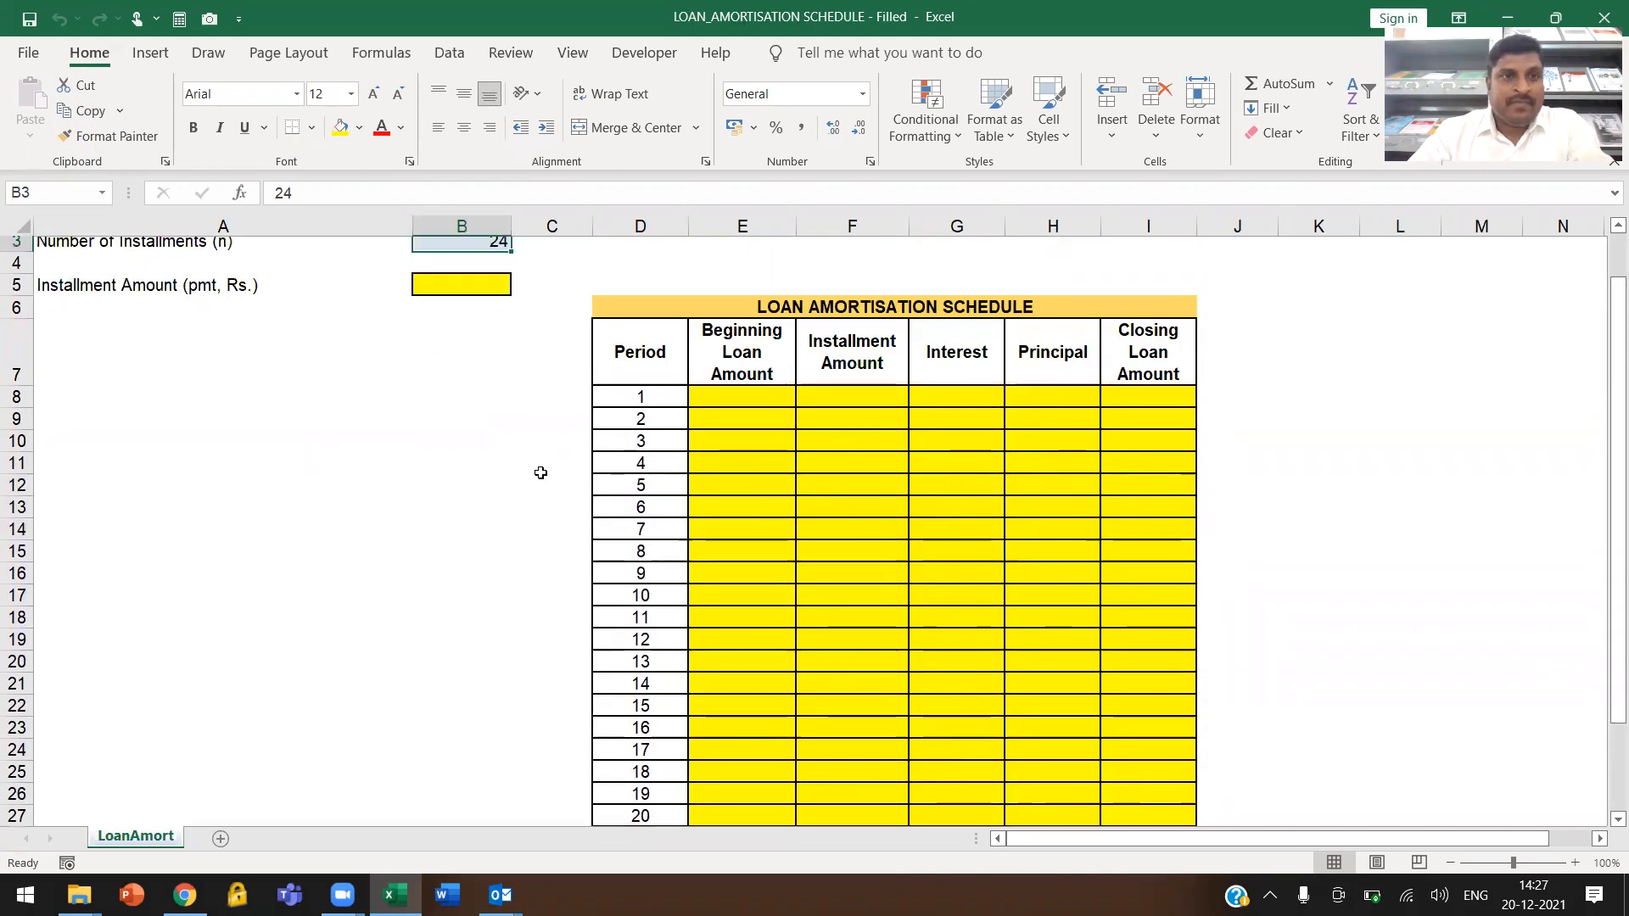
# Calculate the installment amount in cell B5 with the formula =PMT(B2,B3,-B1)
pyautogui.click(443, 331)
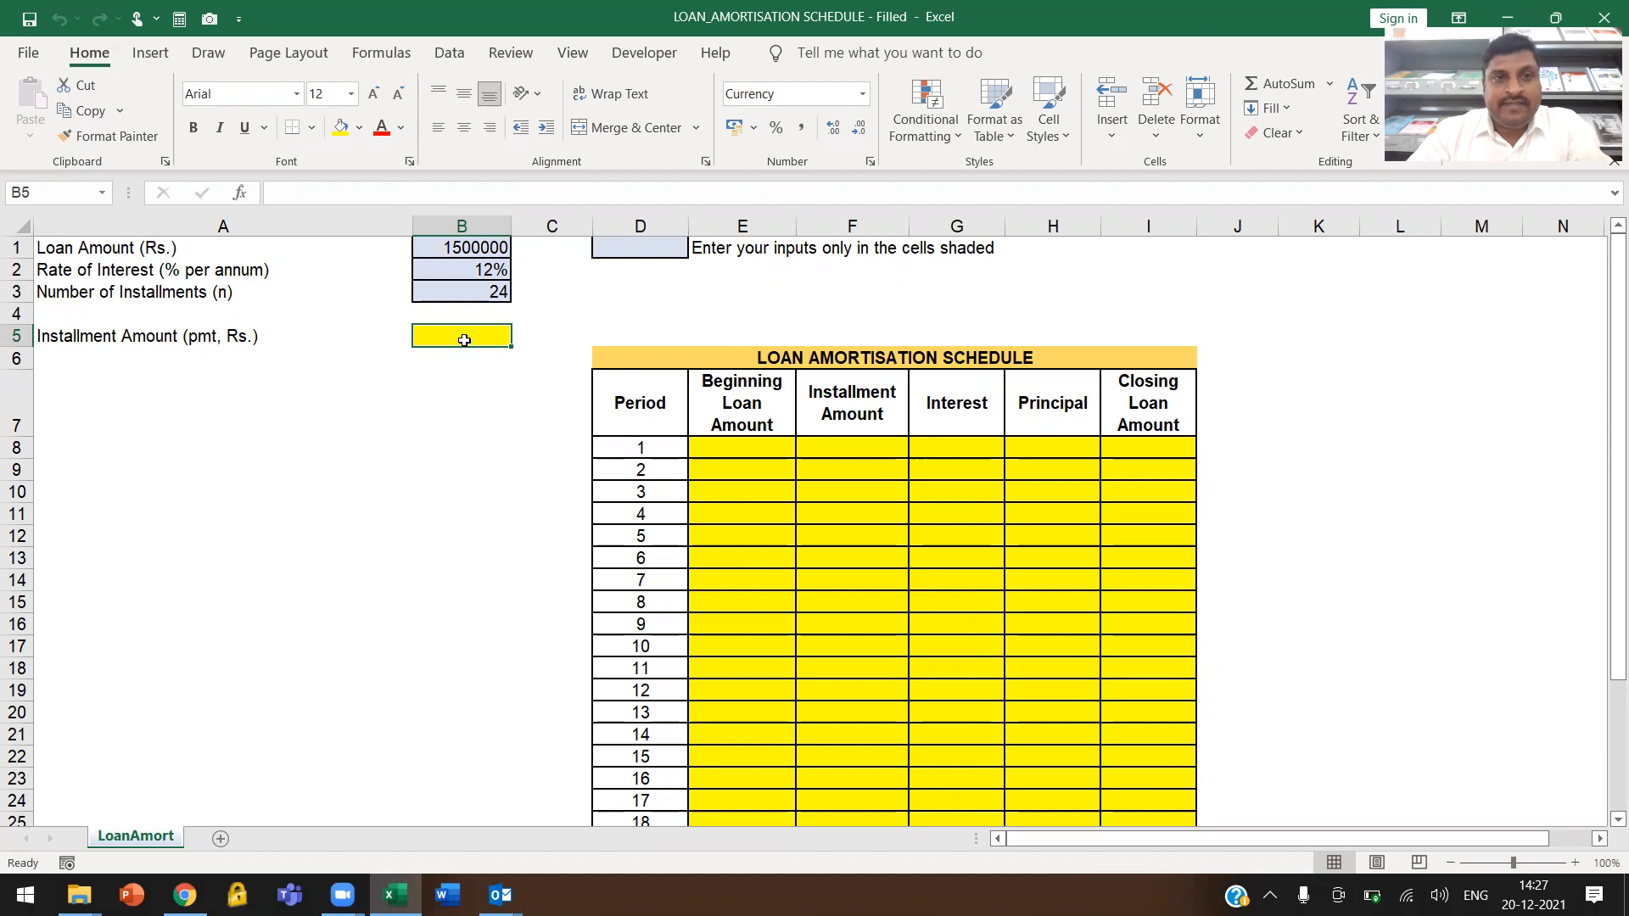
pyautogui.click(1576, 863)
pyautogui.click(1575, 863)
pyautogui.click(1576, 863)
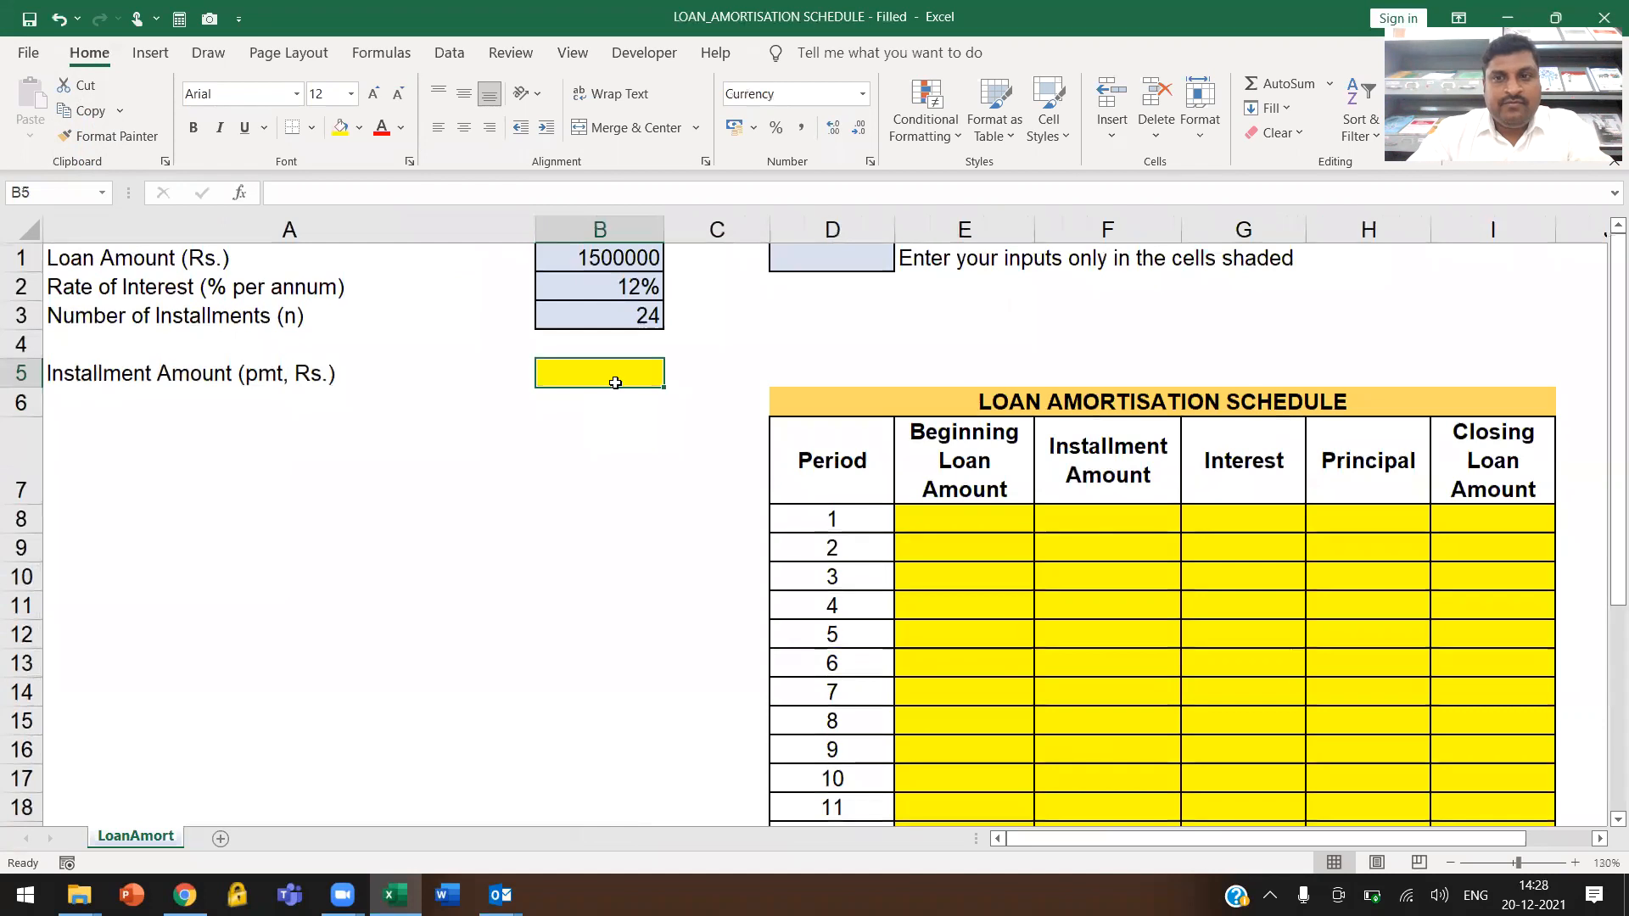
pyautogui.write('=PMT(')
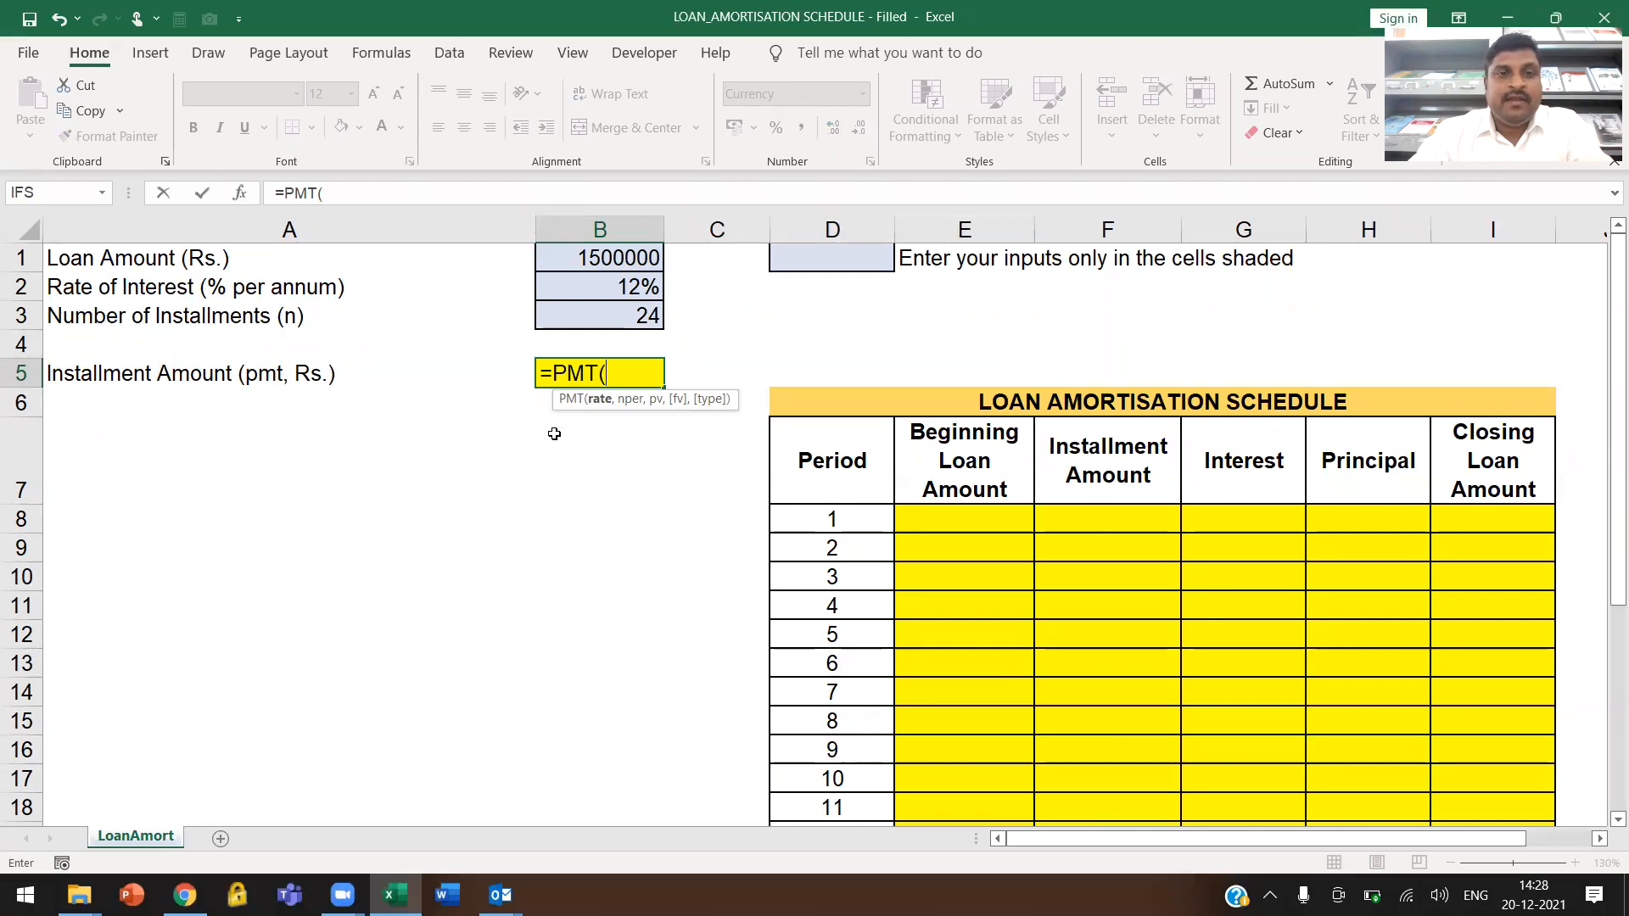
pyautogui.click(591, 287)
pyautogui.write(',')
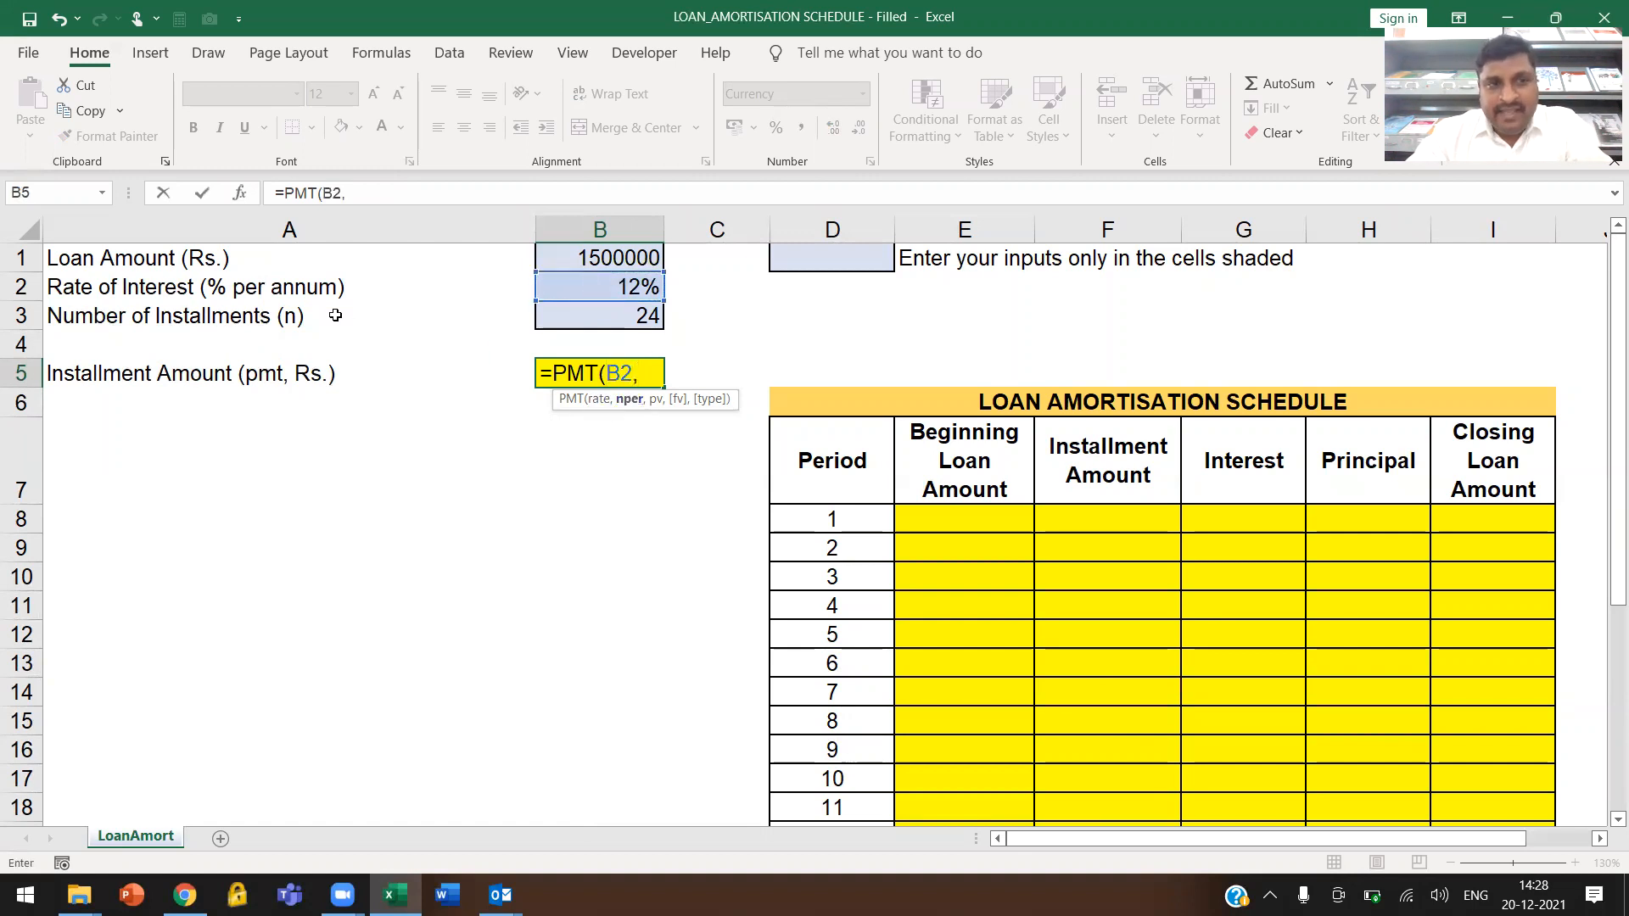
pyautogui.click(591, 316)
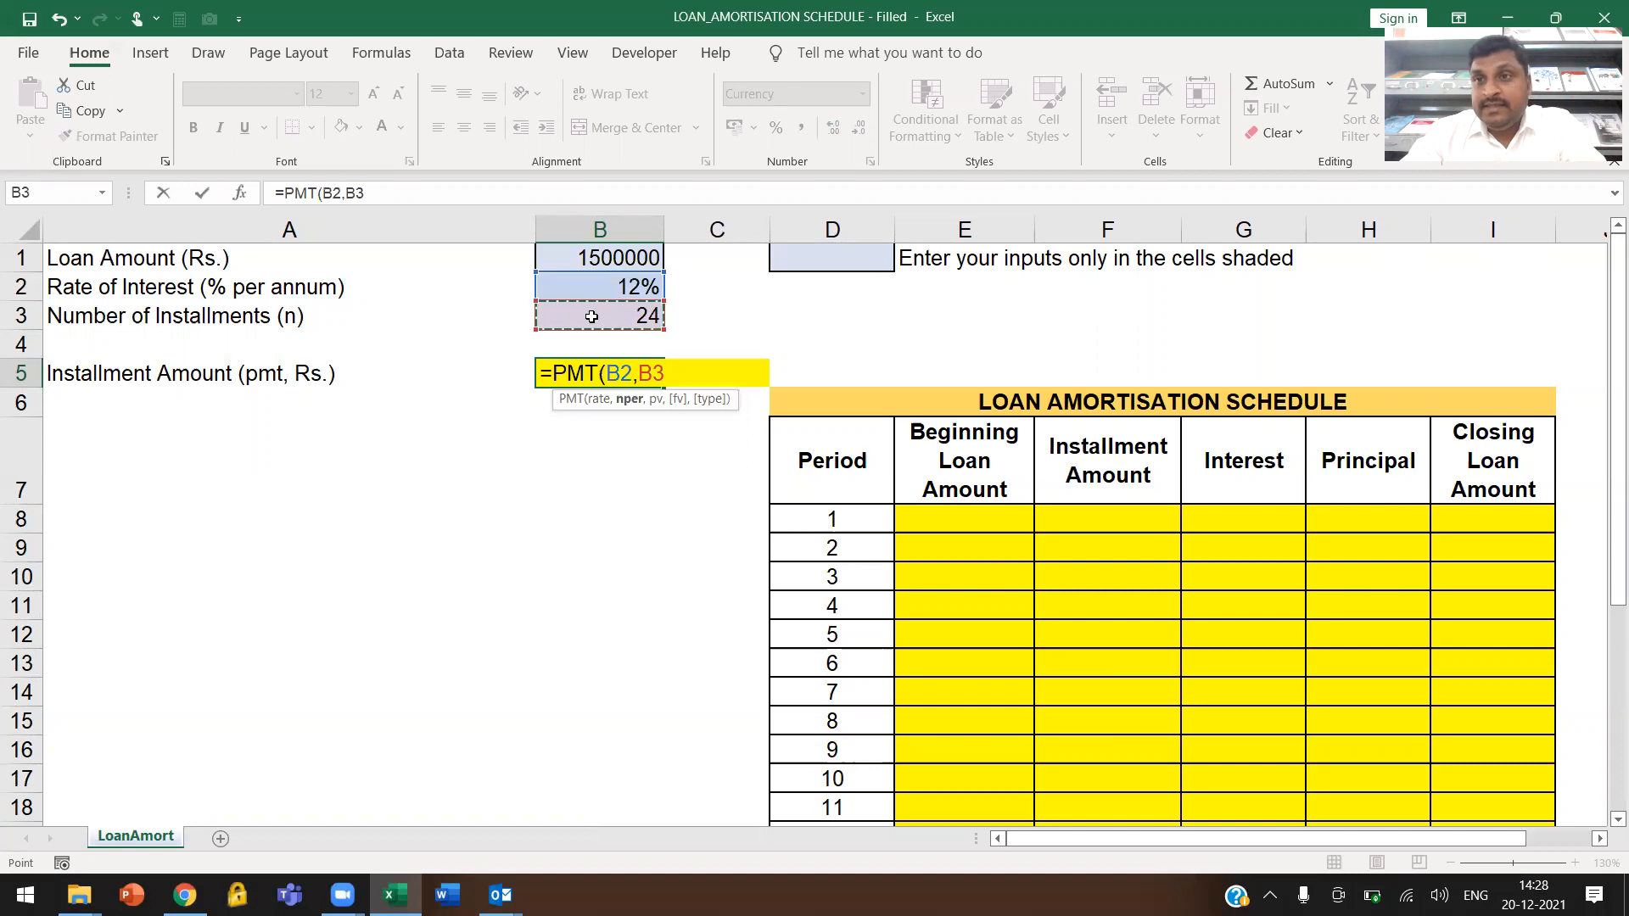
pyautogui.write(',-')
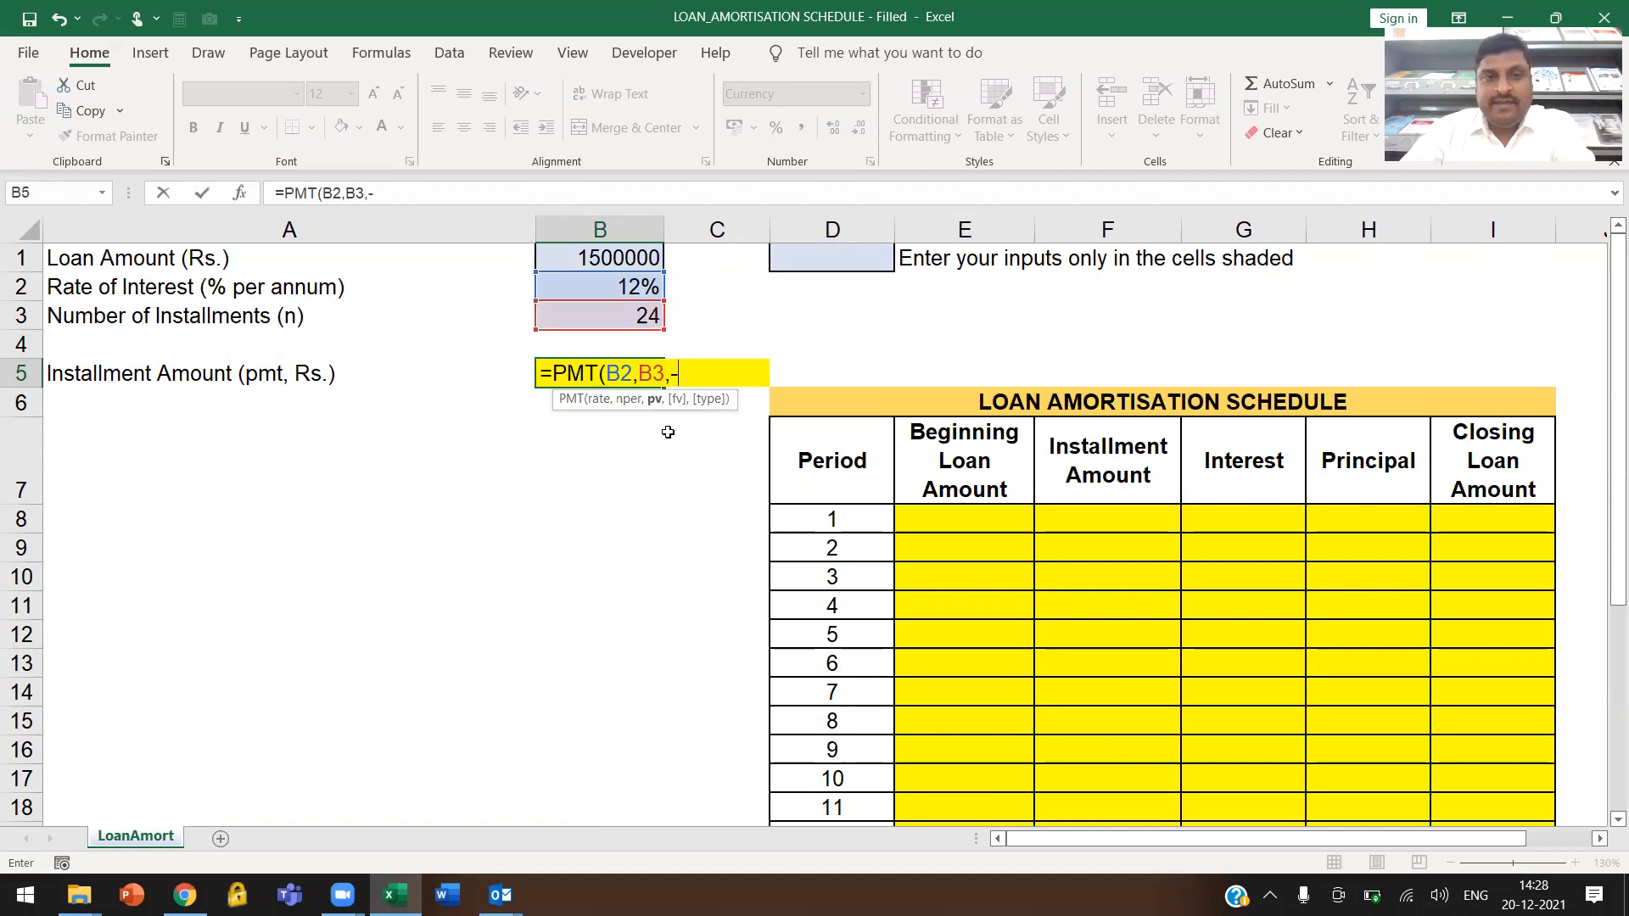
pyautogui.click(560, 259)
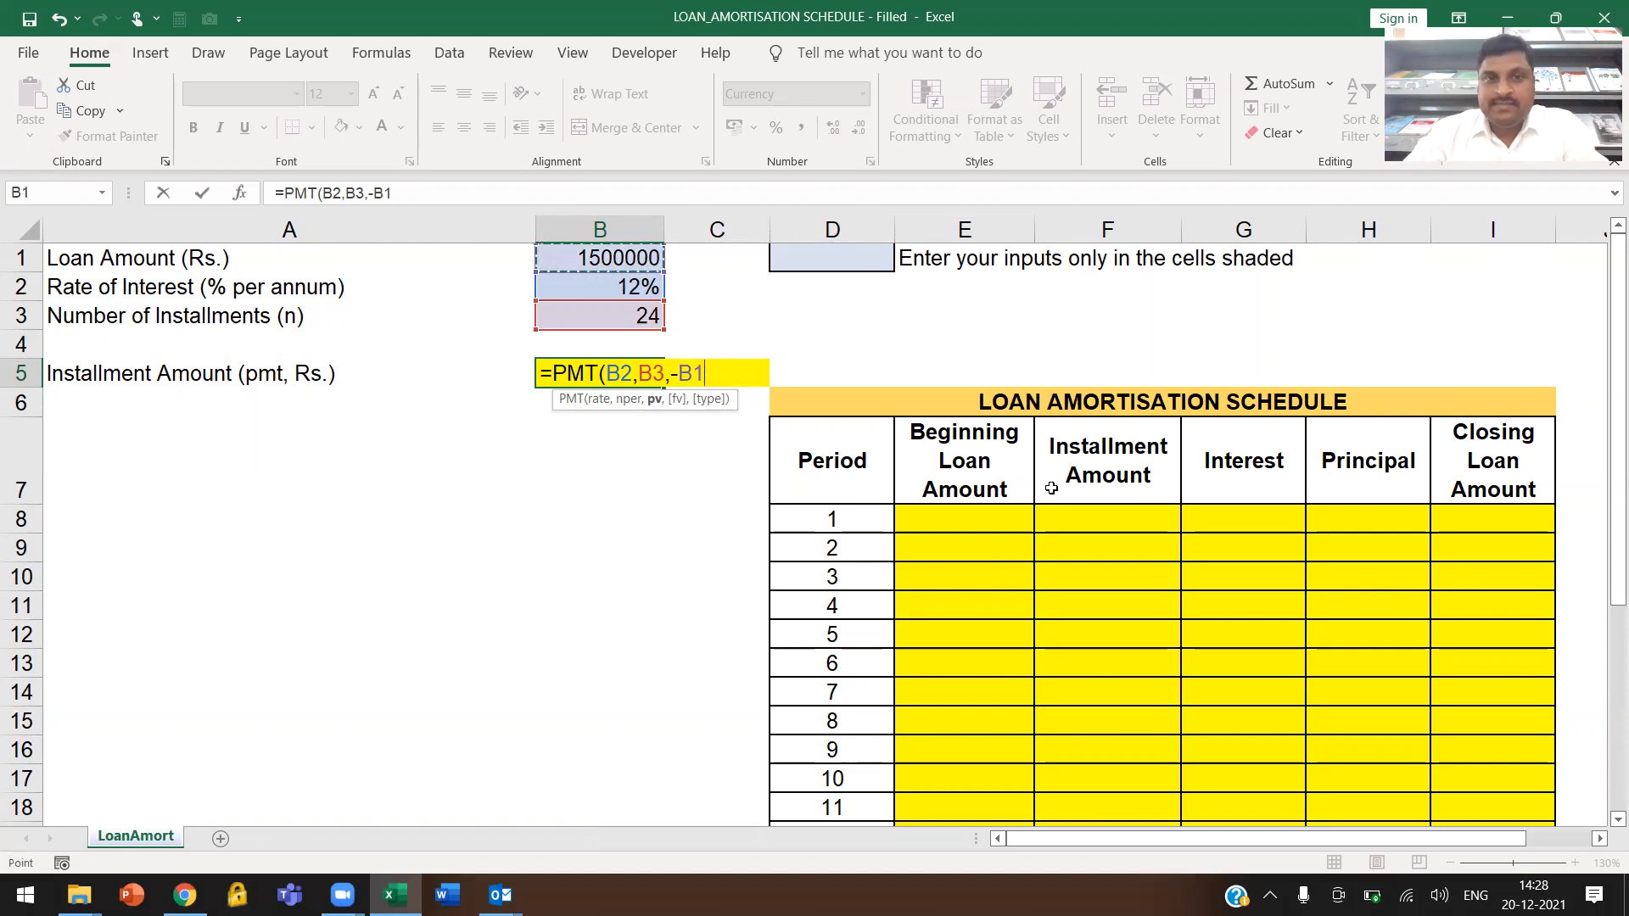
pyautogui.write(')')
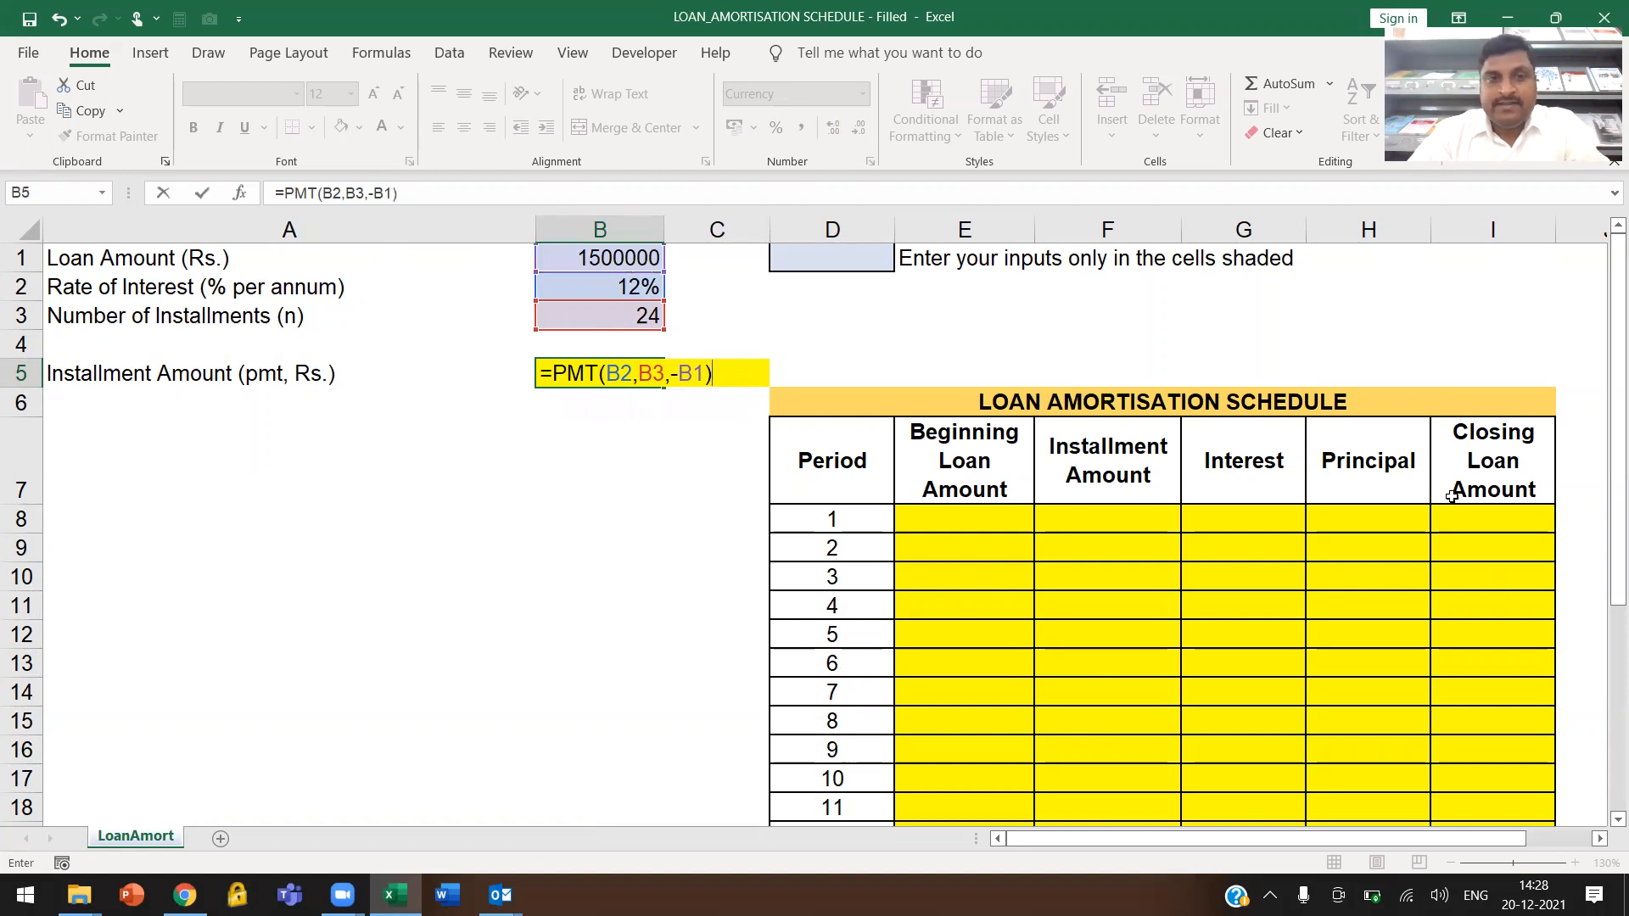
pyautogui.press('Return')
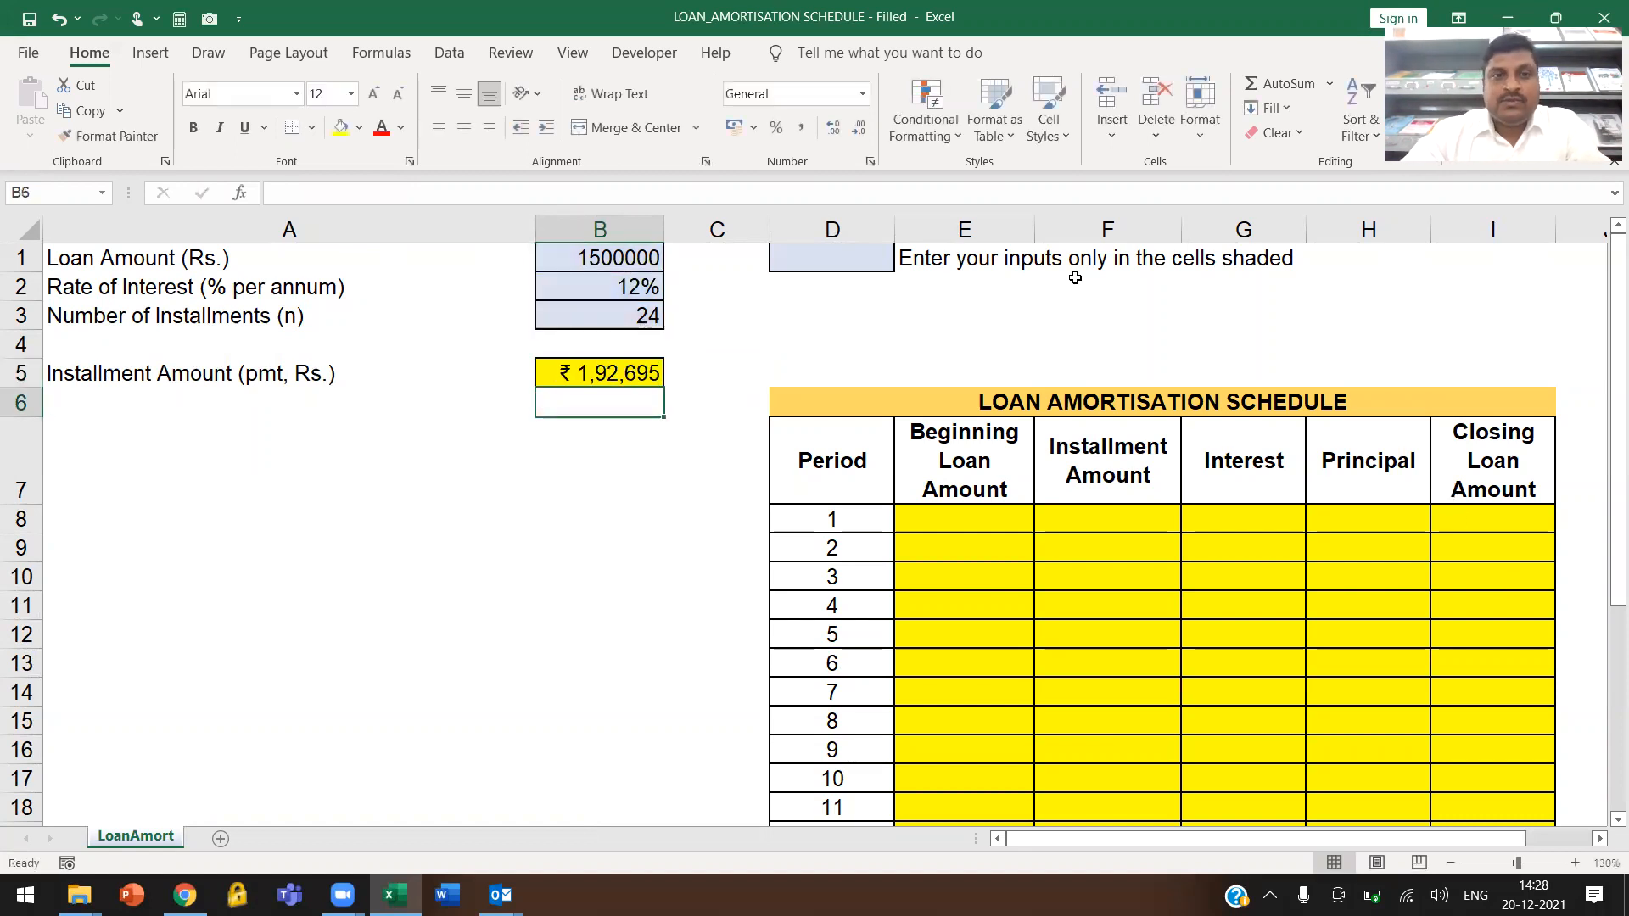
pyautogui.click(581, 367)
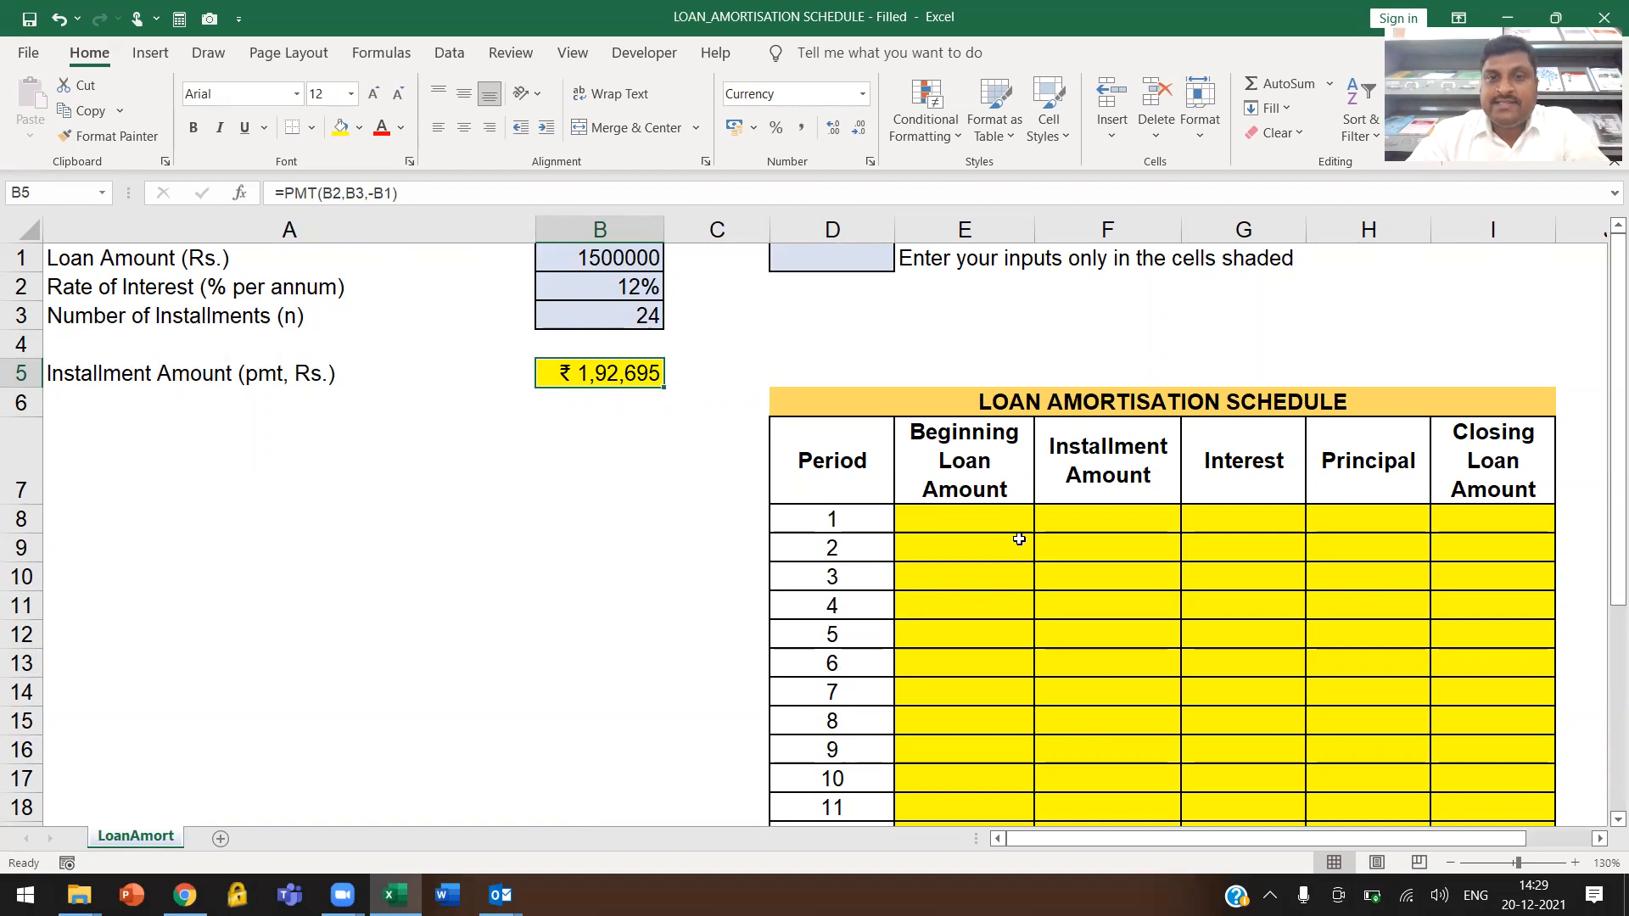
# Link the period 1 beginning loan amount in cell E8 to the loan amount with =B1
pyautogui.scroll(-2, 1107, 497)
pyautogui.scroll(-3, 1107, 517)
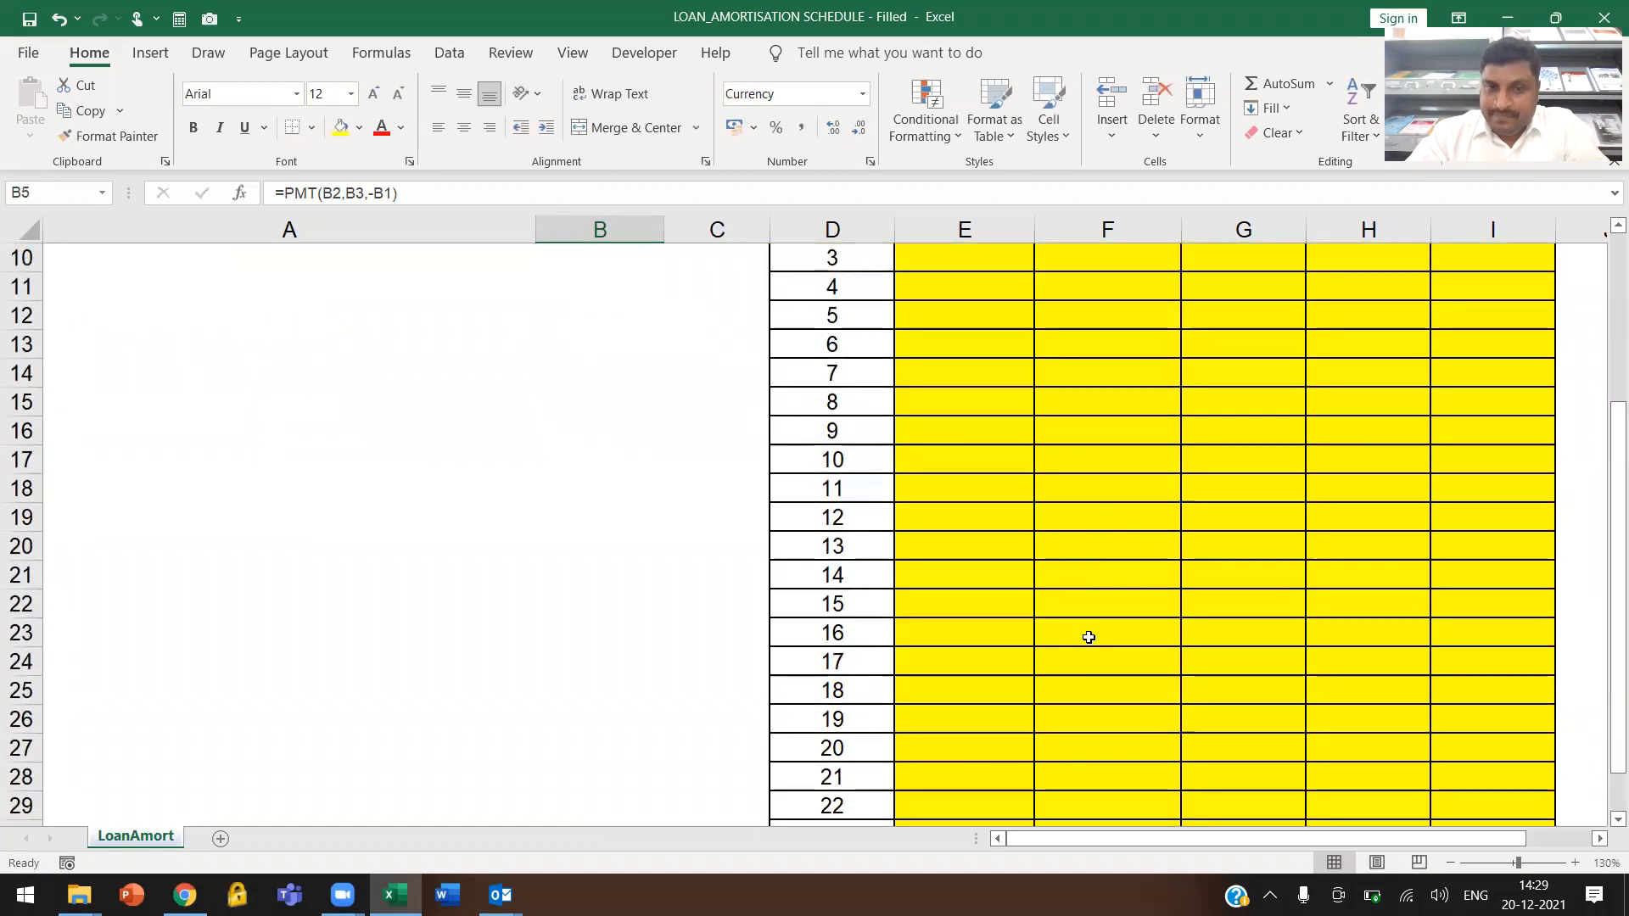
pyautogui.scroll(5, 1086, 637)
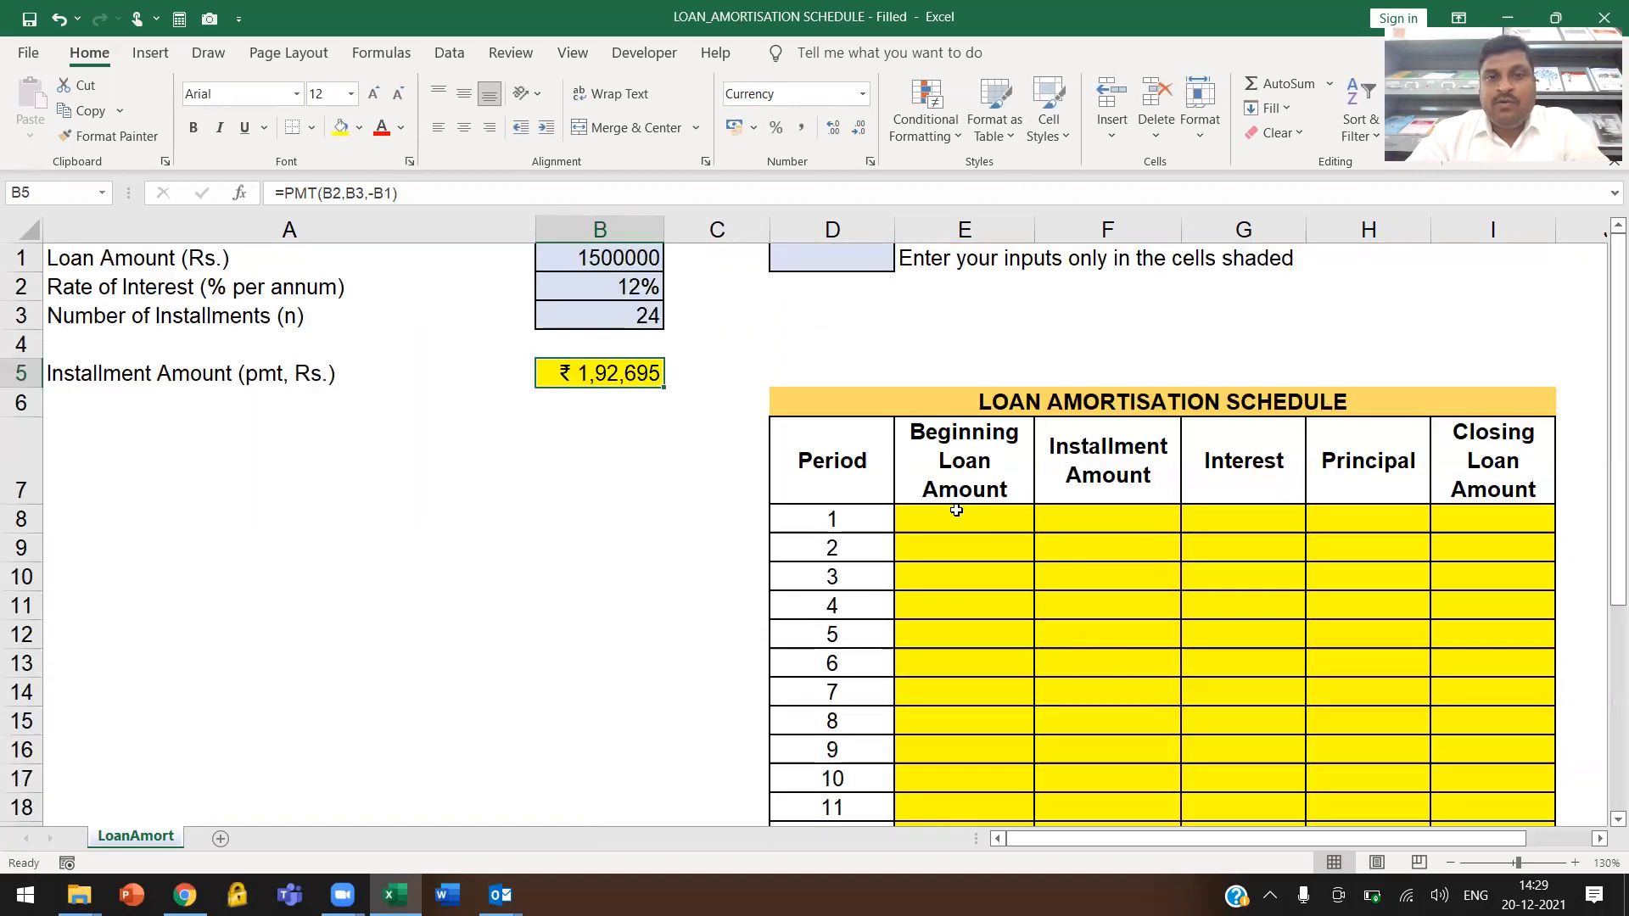
pyautogui.click(837, 543)
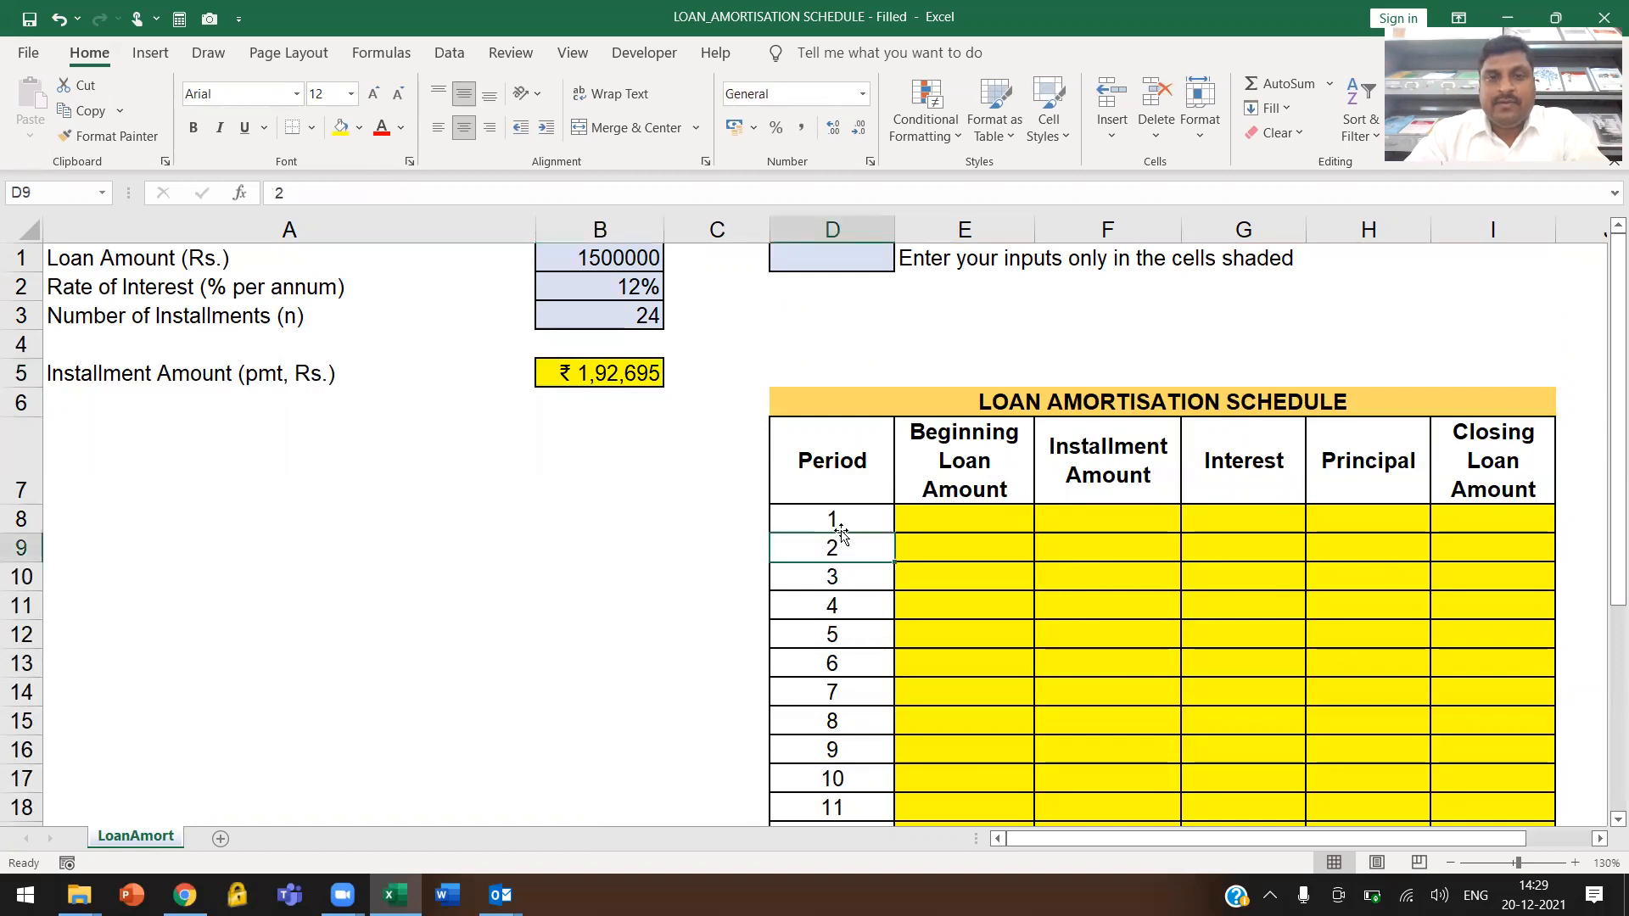
pyautogui.press('Right')
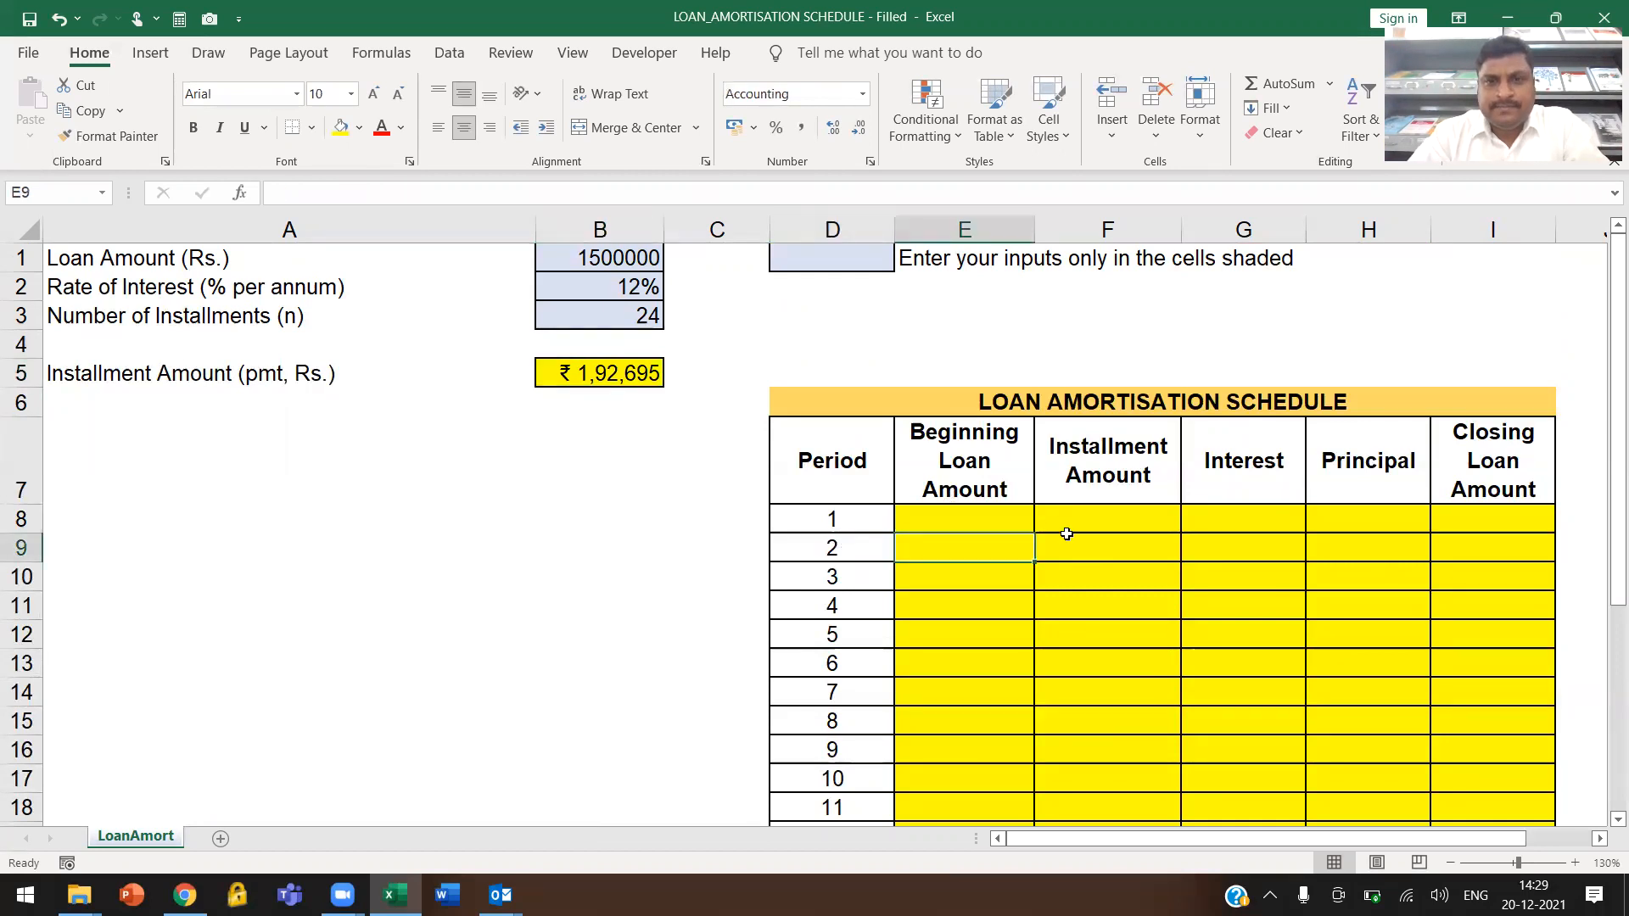
pyautogui.press('Up')
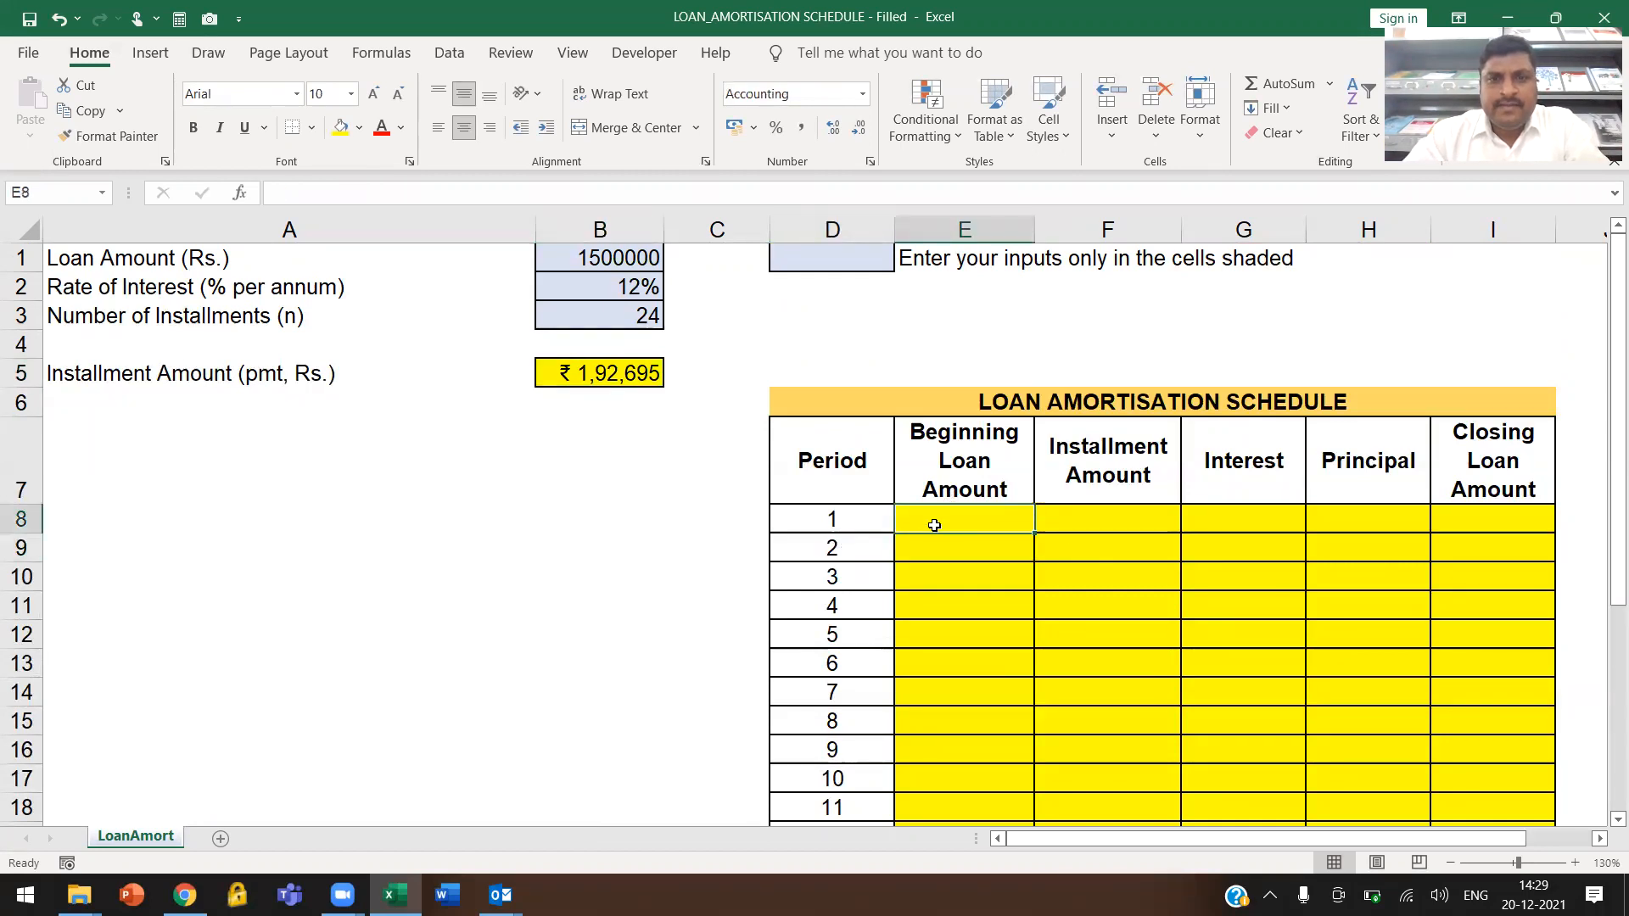
pyautogui.write('=')
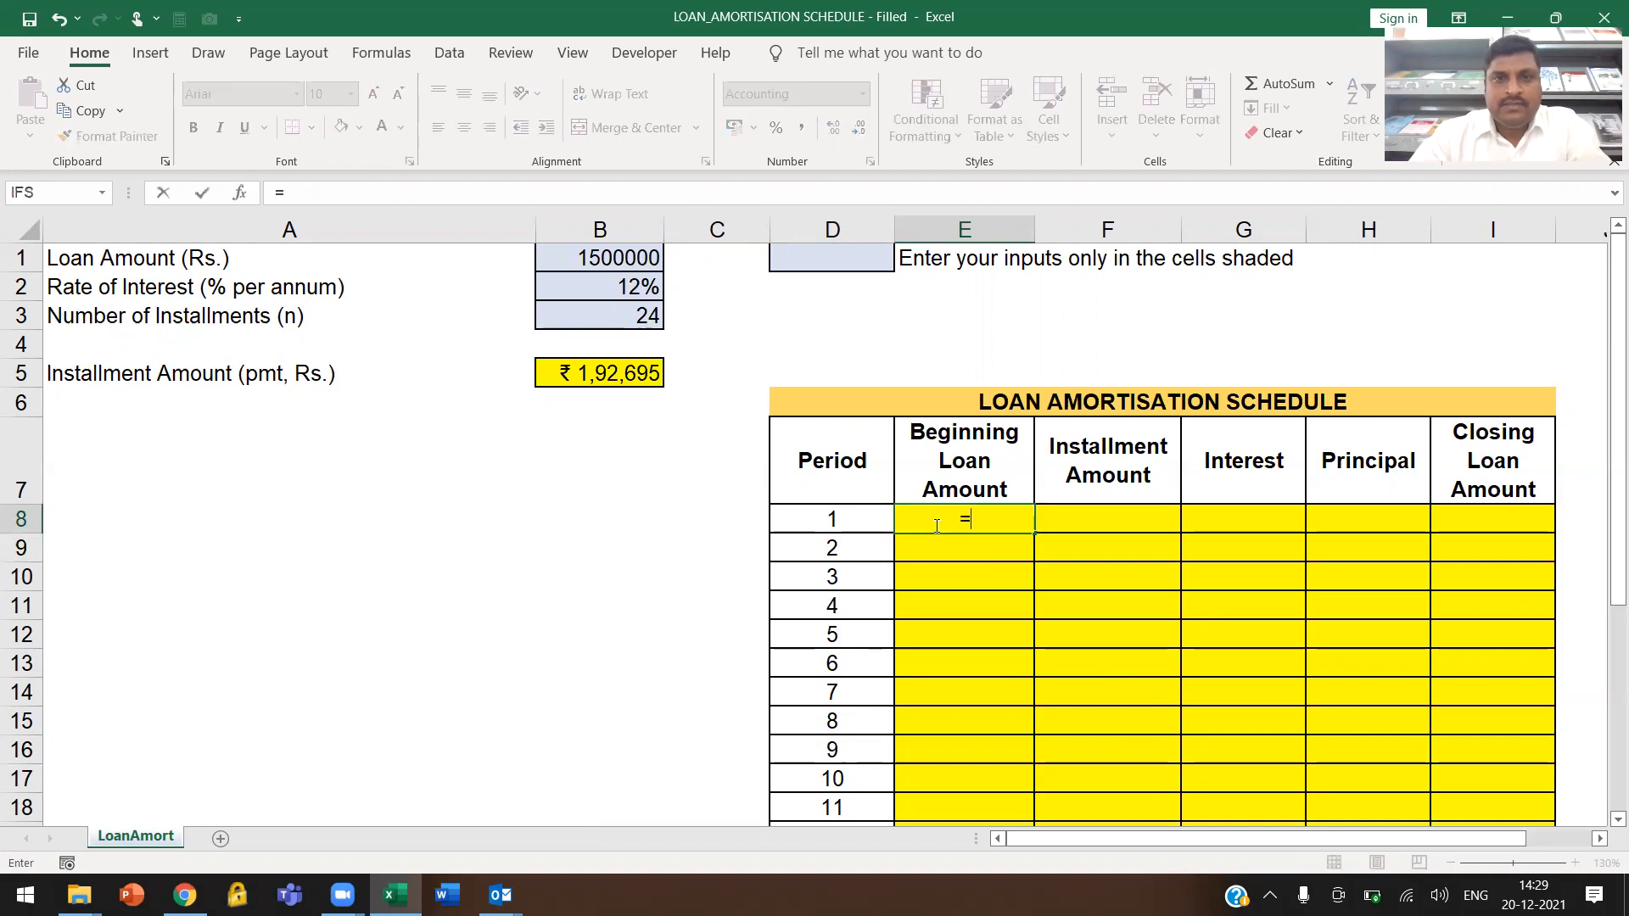
pyautogui.click(571, 260)
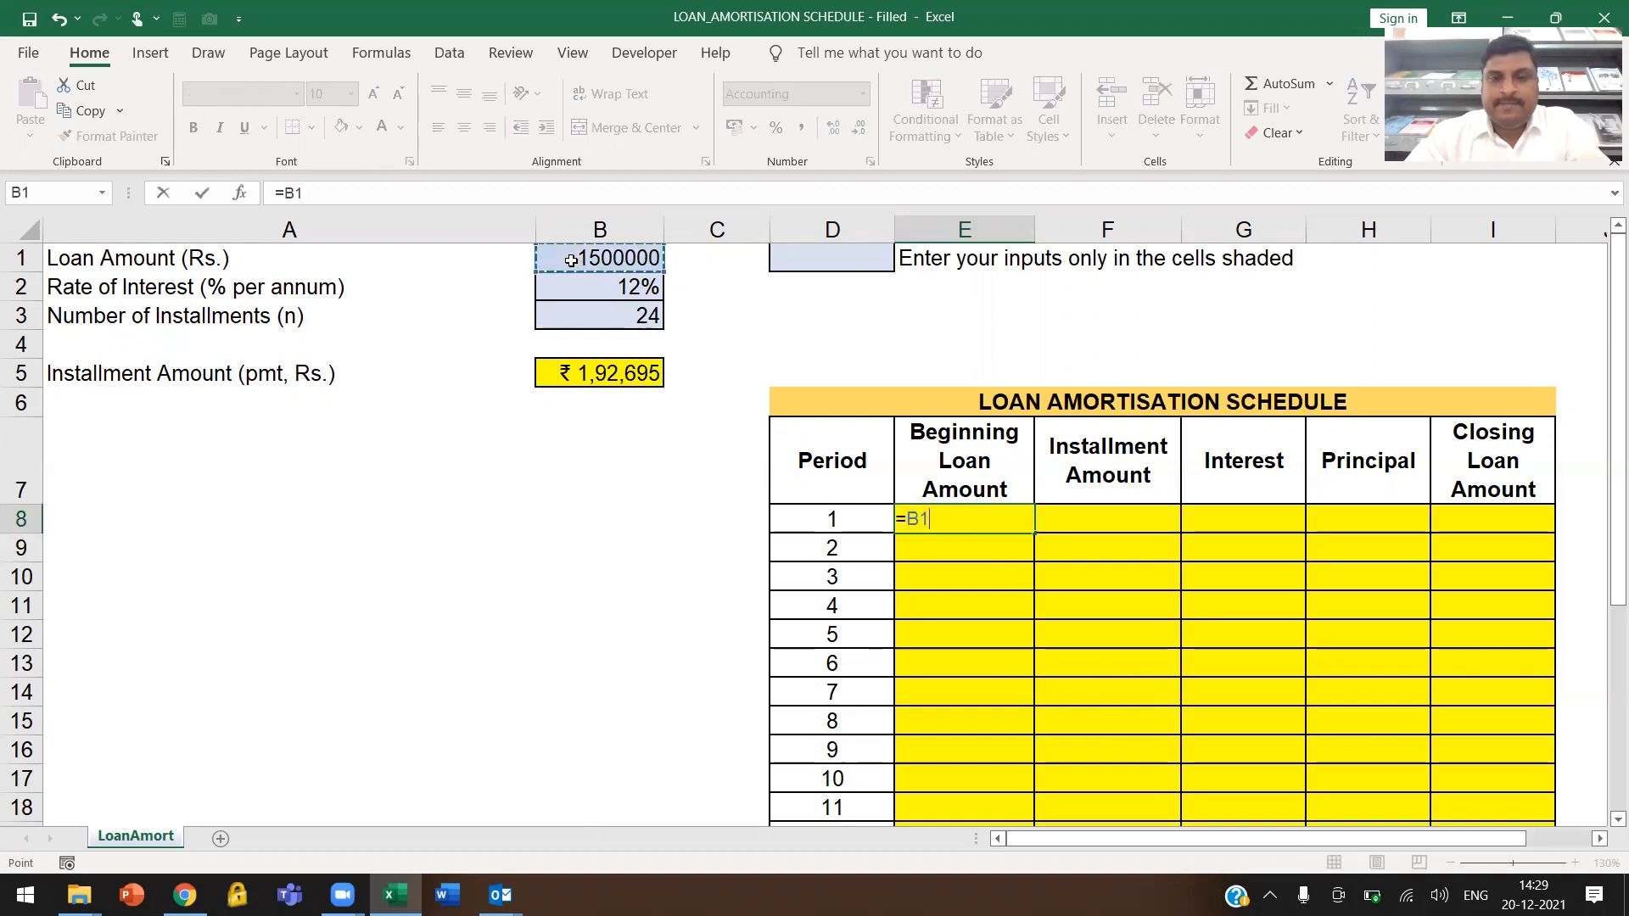
pyautogui.press('Return')
# Fill the period 1 installment amount in cell F8 with the absolute reference =$B$5
pyautogui.press('Up')
pyautogui.press('Right')
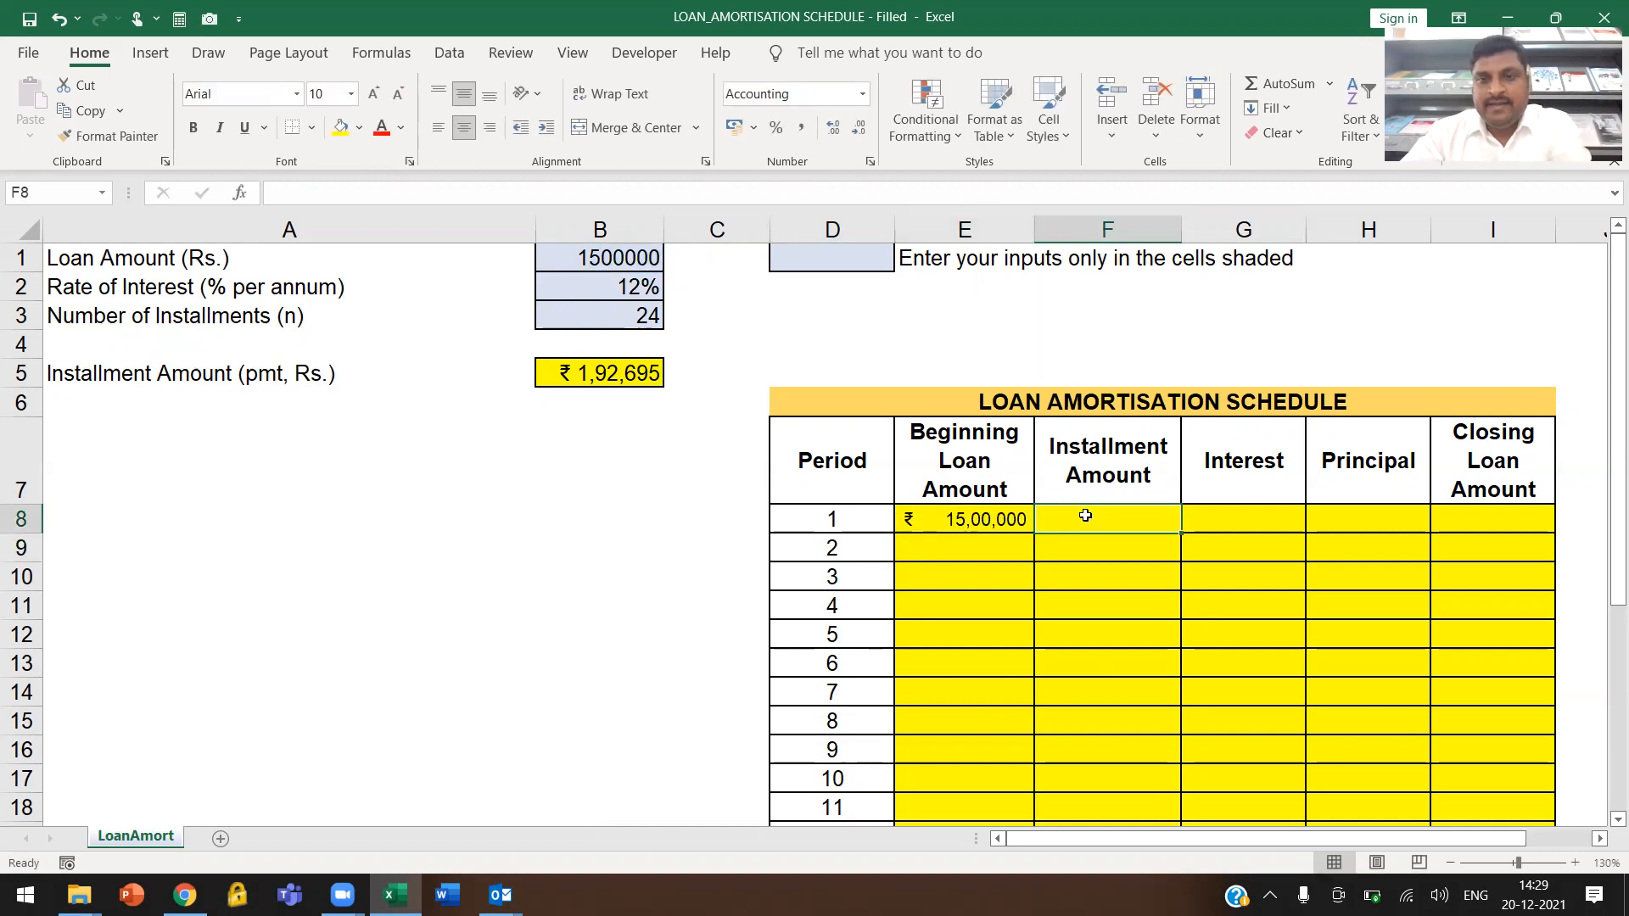
pyautogui.write('=')
pyautogui.click(597, 368)
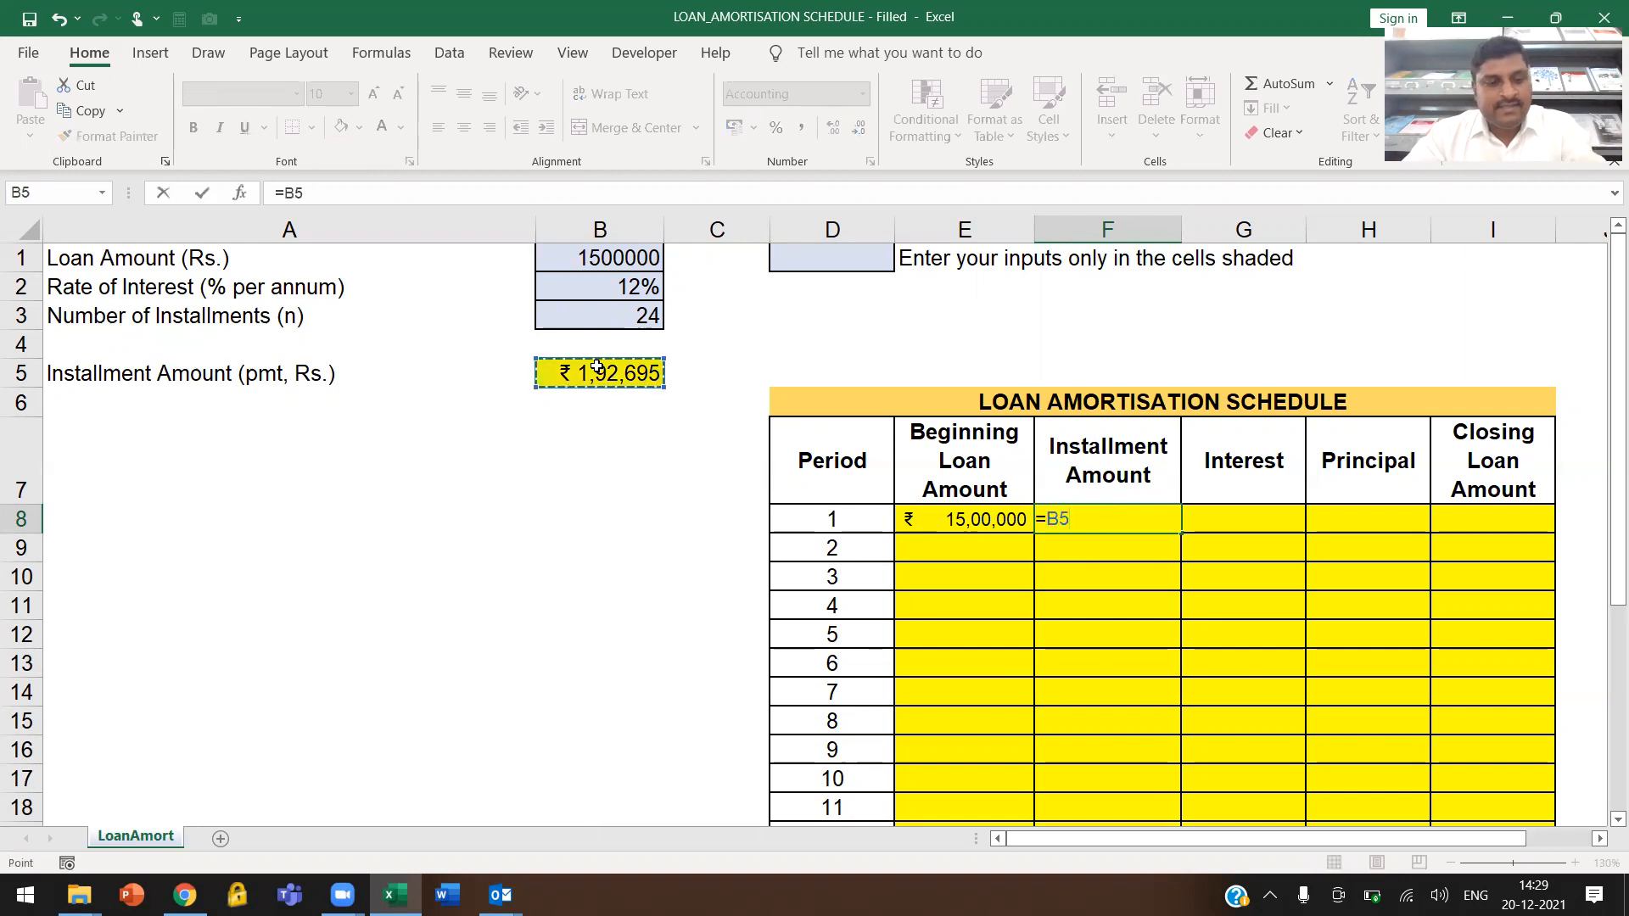
pyautogui.press('F4')
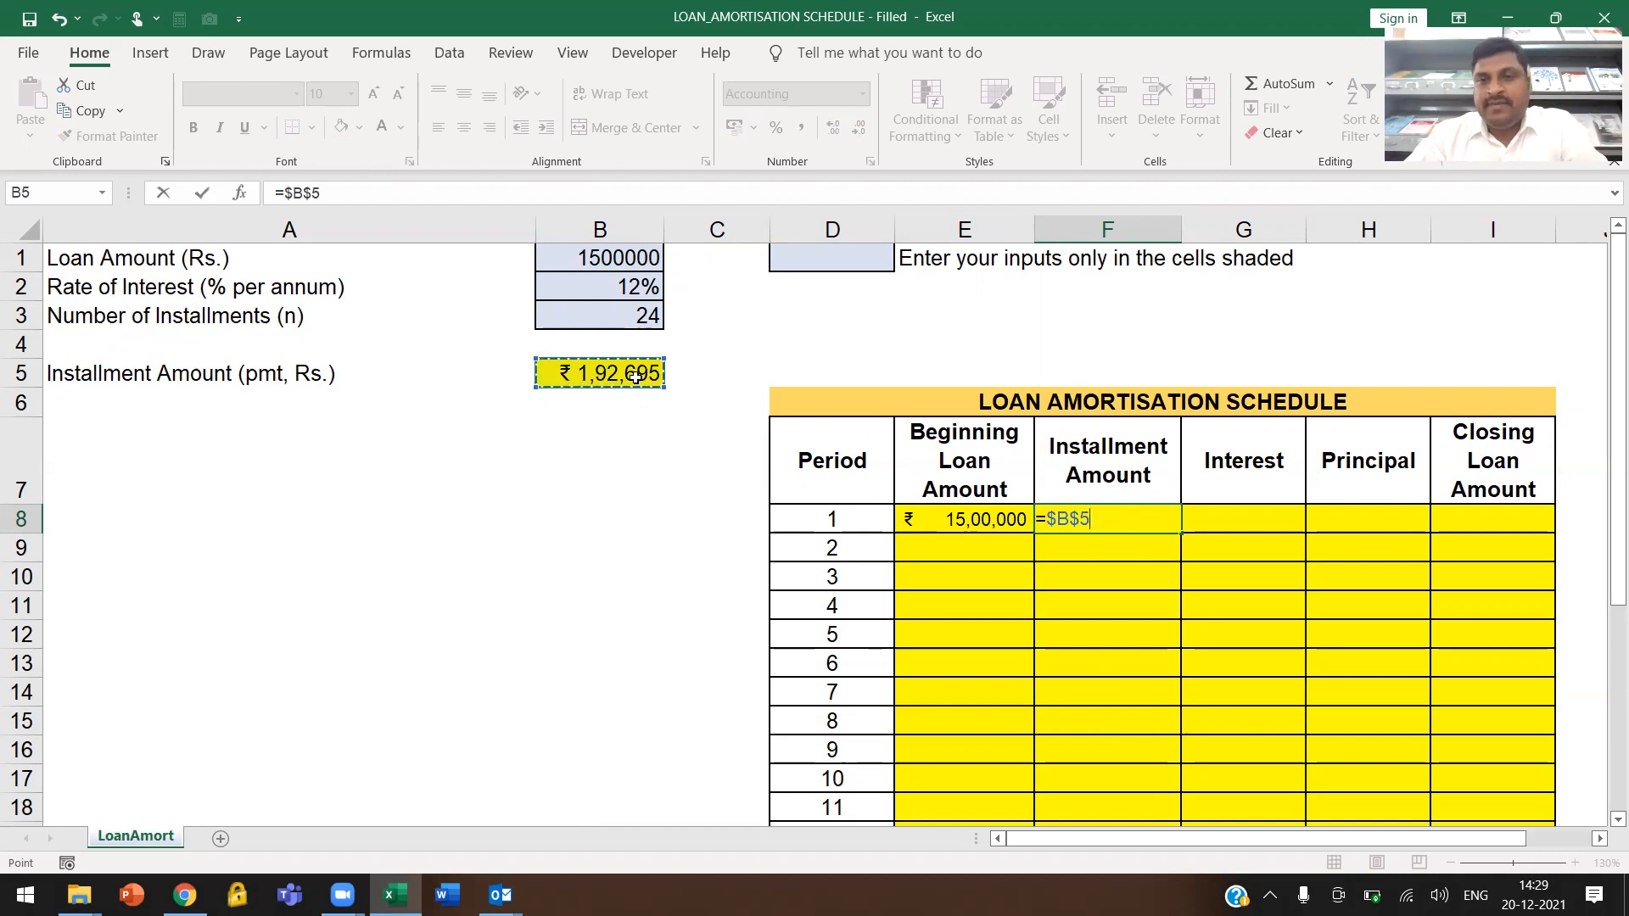
pyautogui.press('Tab')
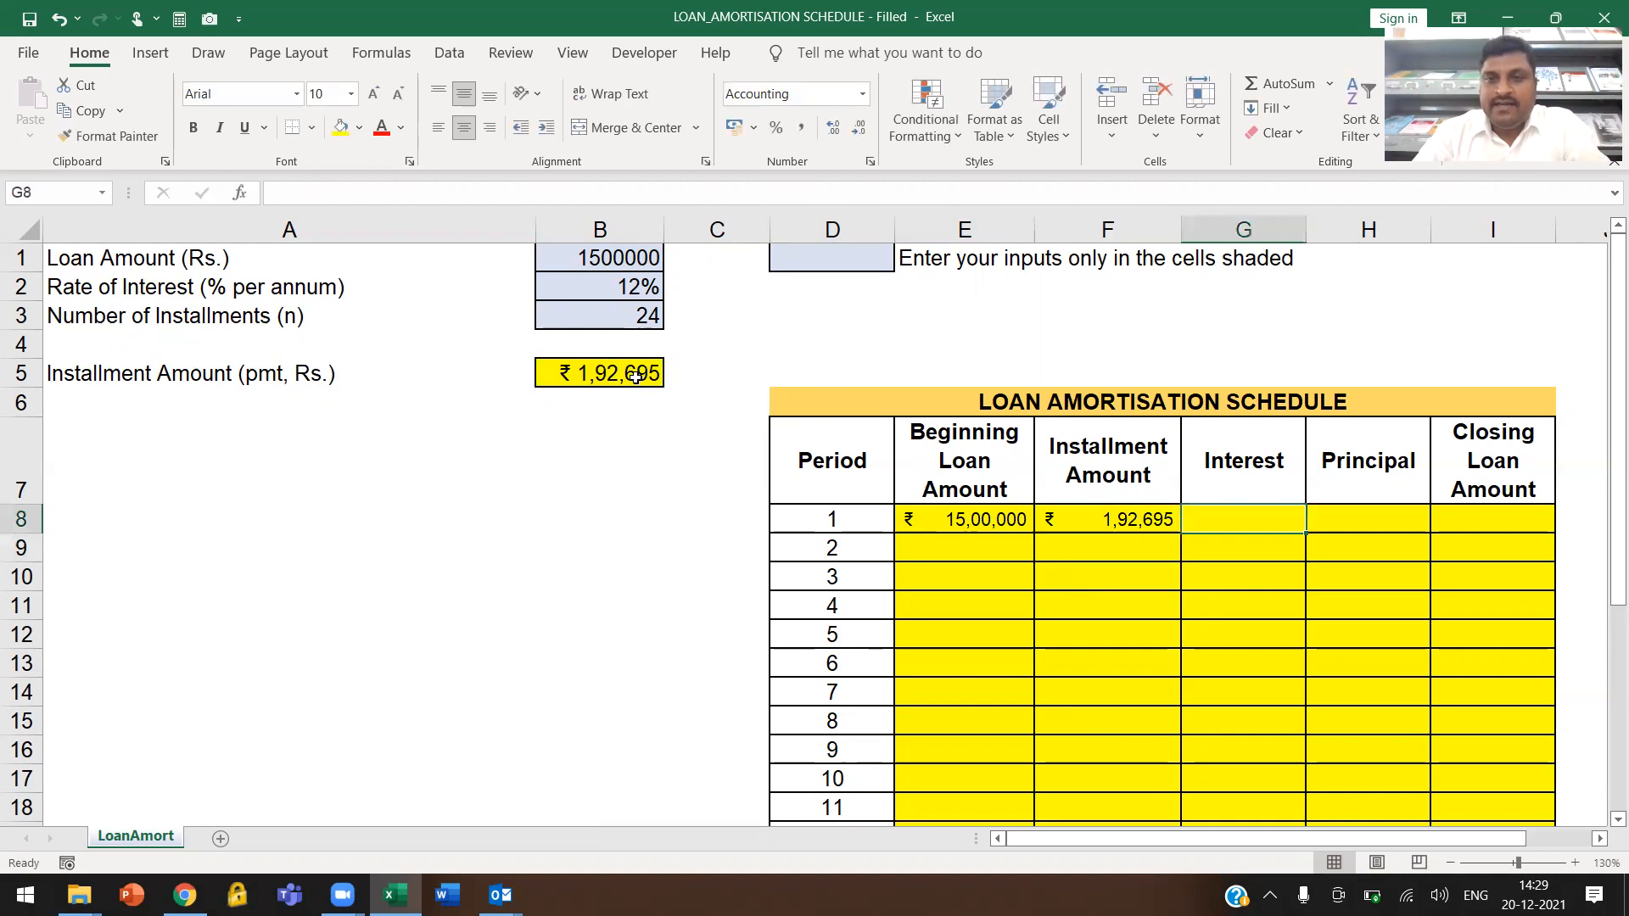
# Calculate the period 1 interest in cell G8 with the formula =E8*$B$2
pyautogui.write('=')
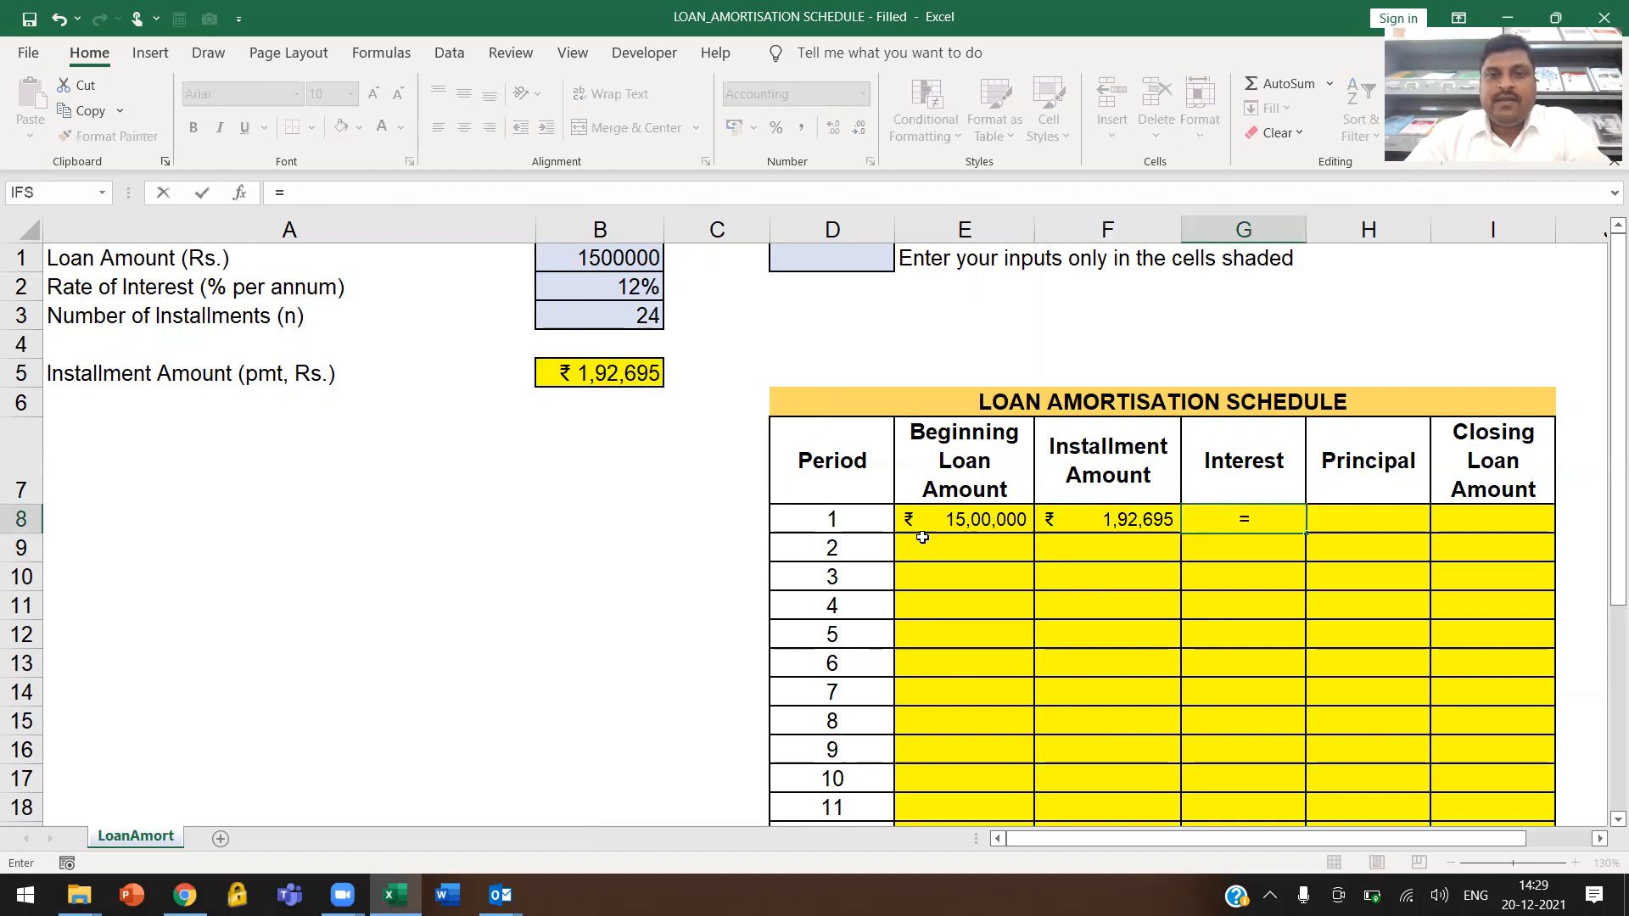
pyautogui.click(965, 519)
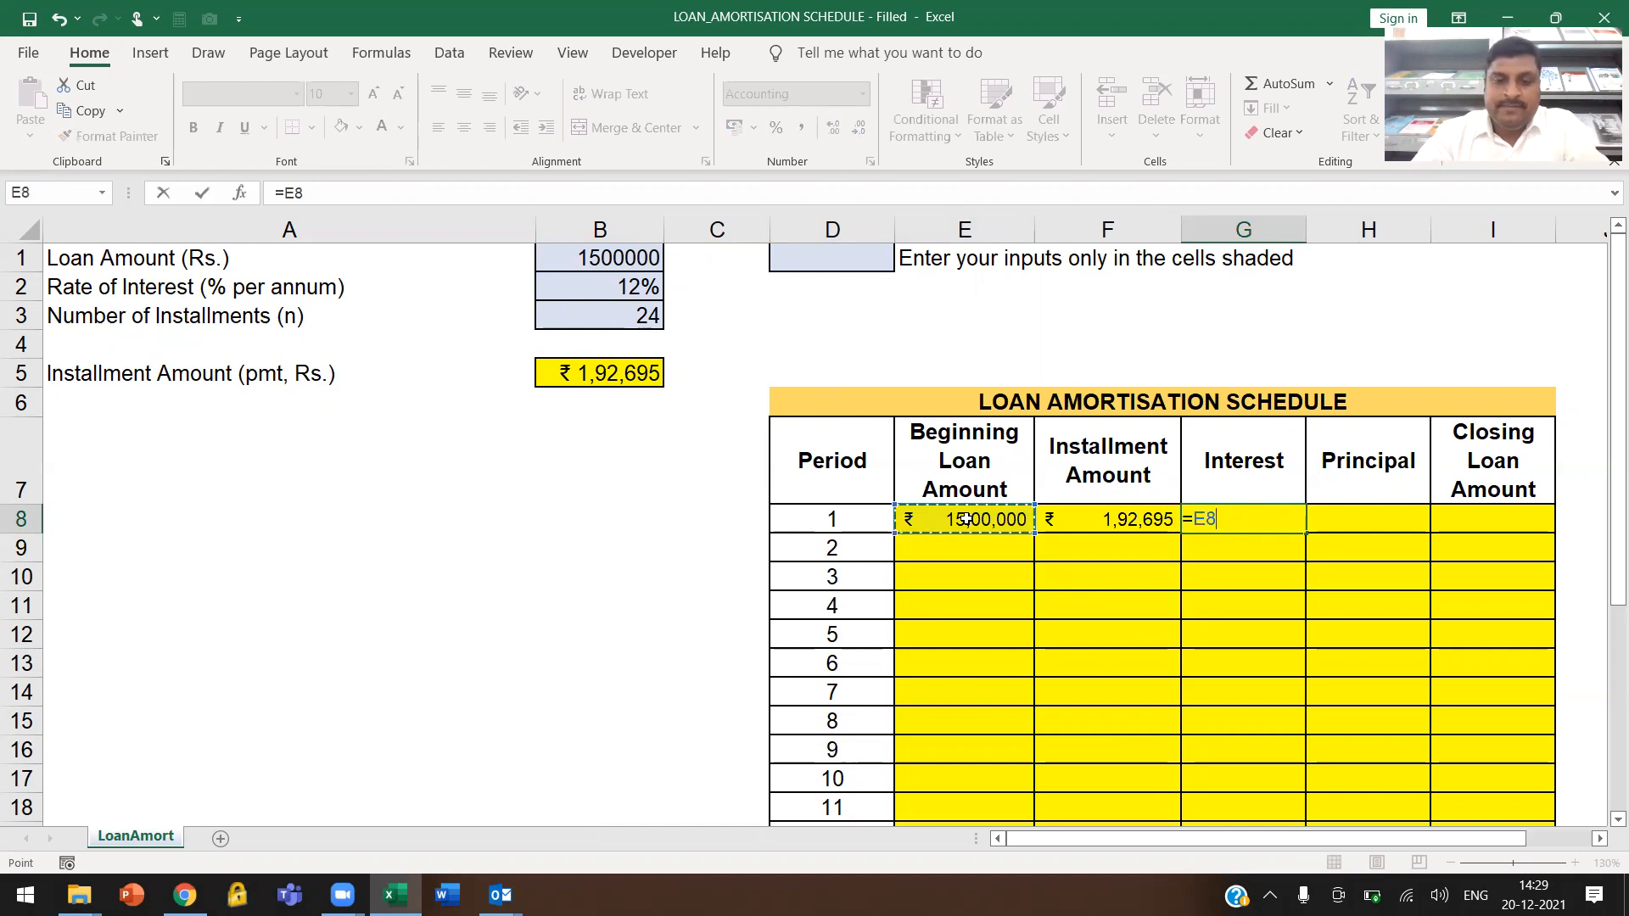
pyautogui.write('*')
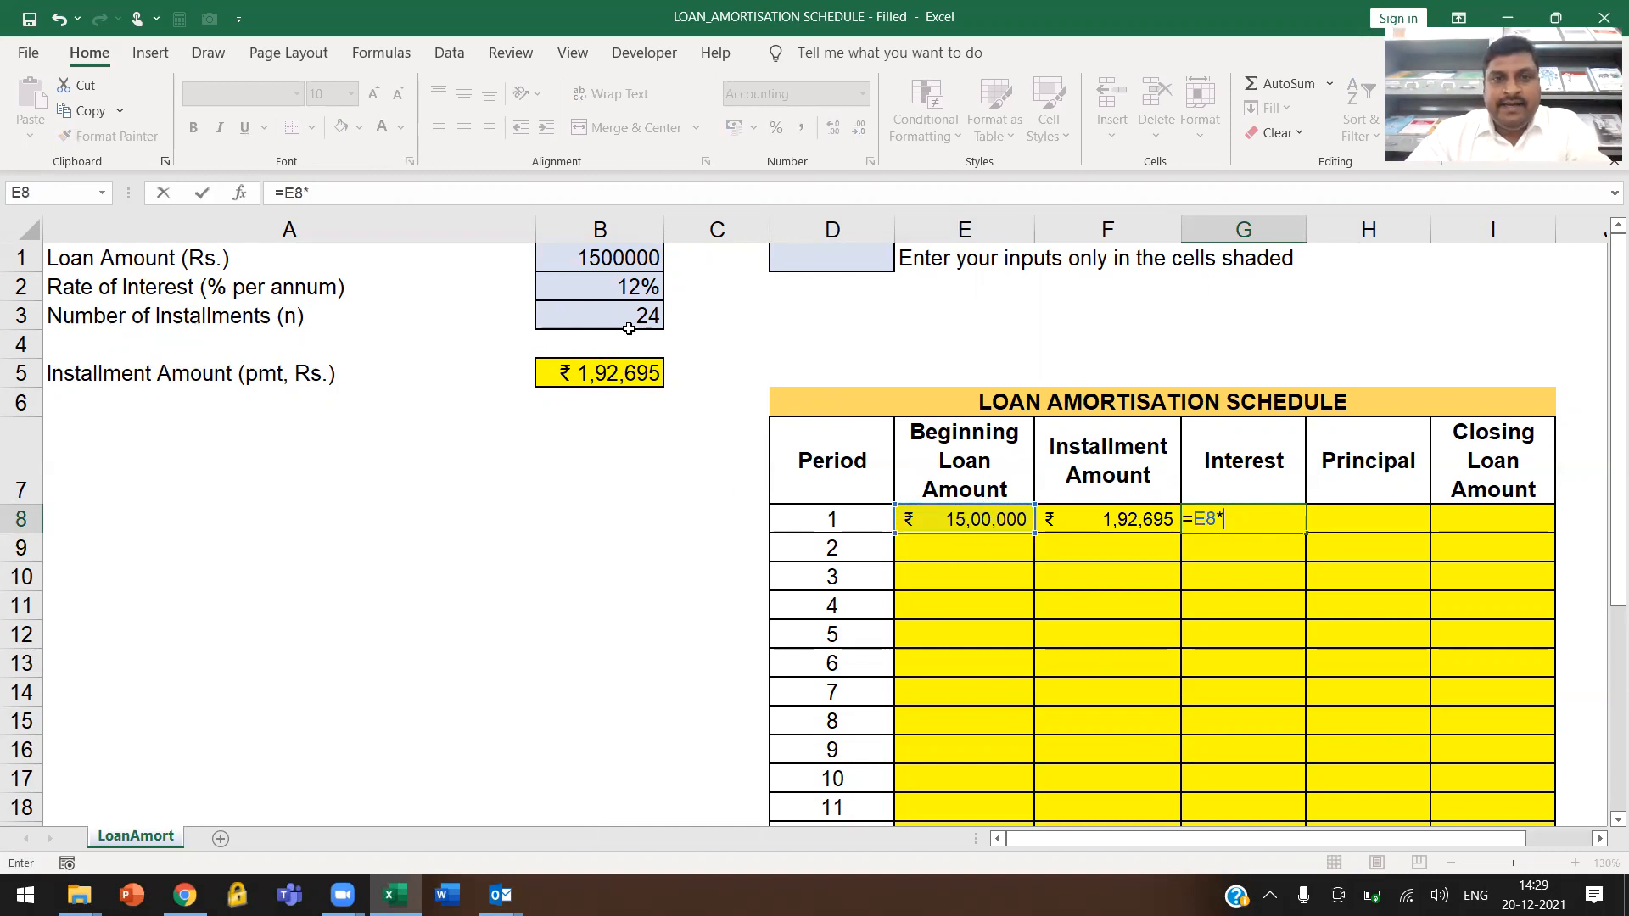
pyautogui.click(628, 286)
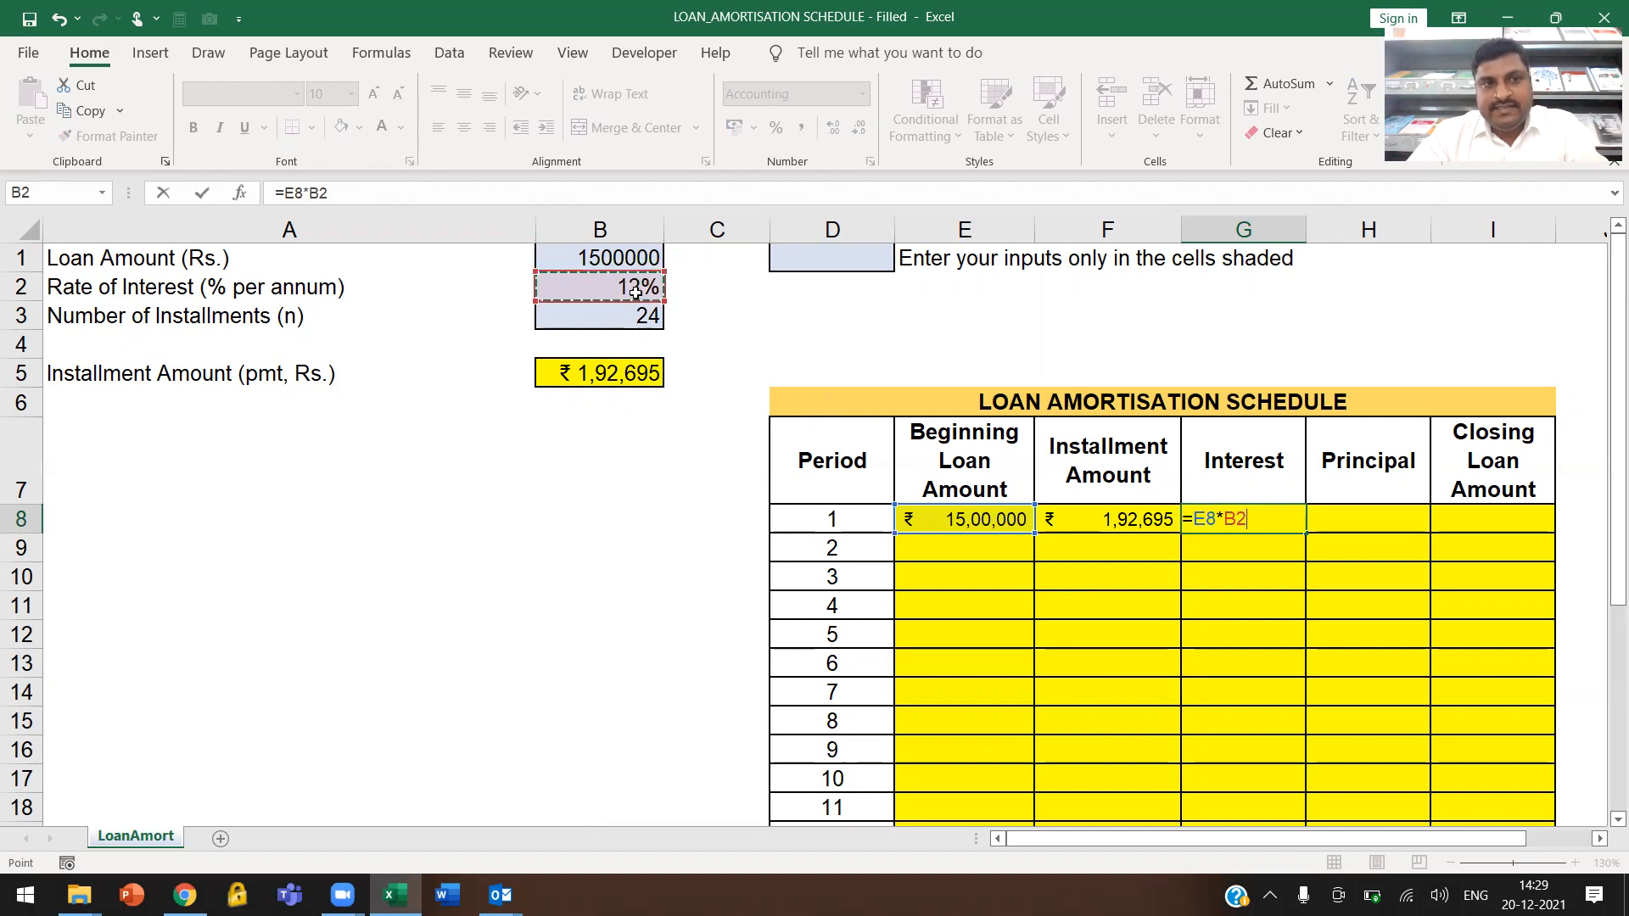
pyautogui.press('F4')
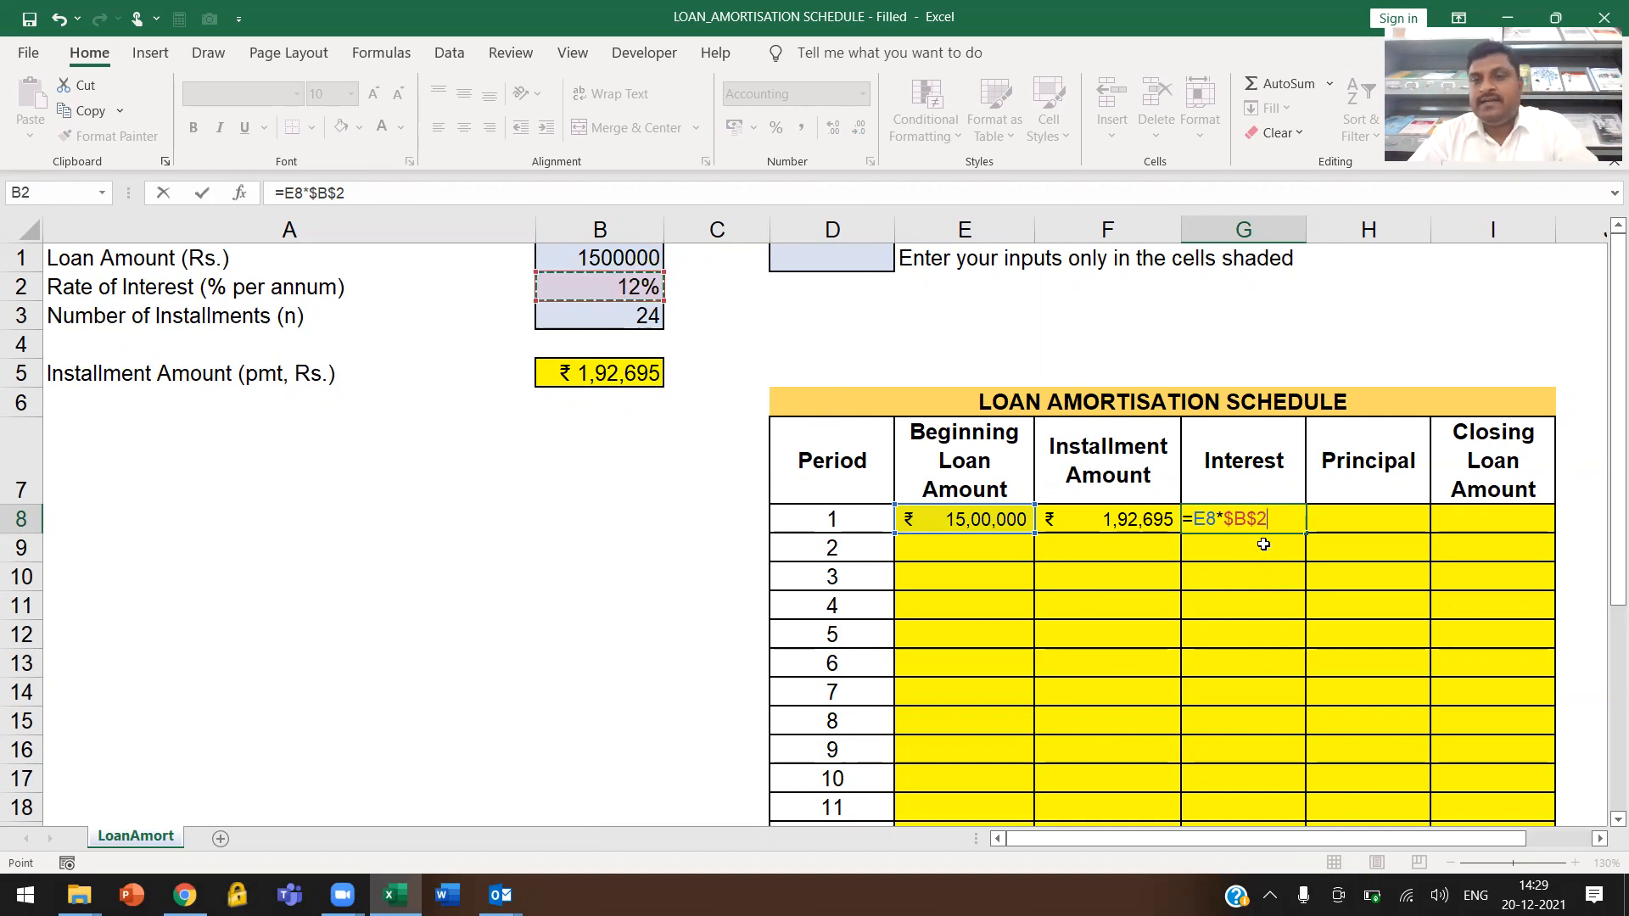
pyautogui.hotkey('ctrl', 'Return')
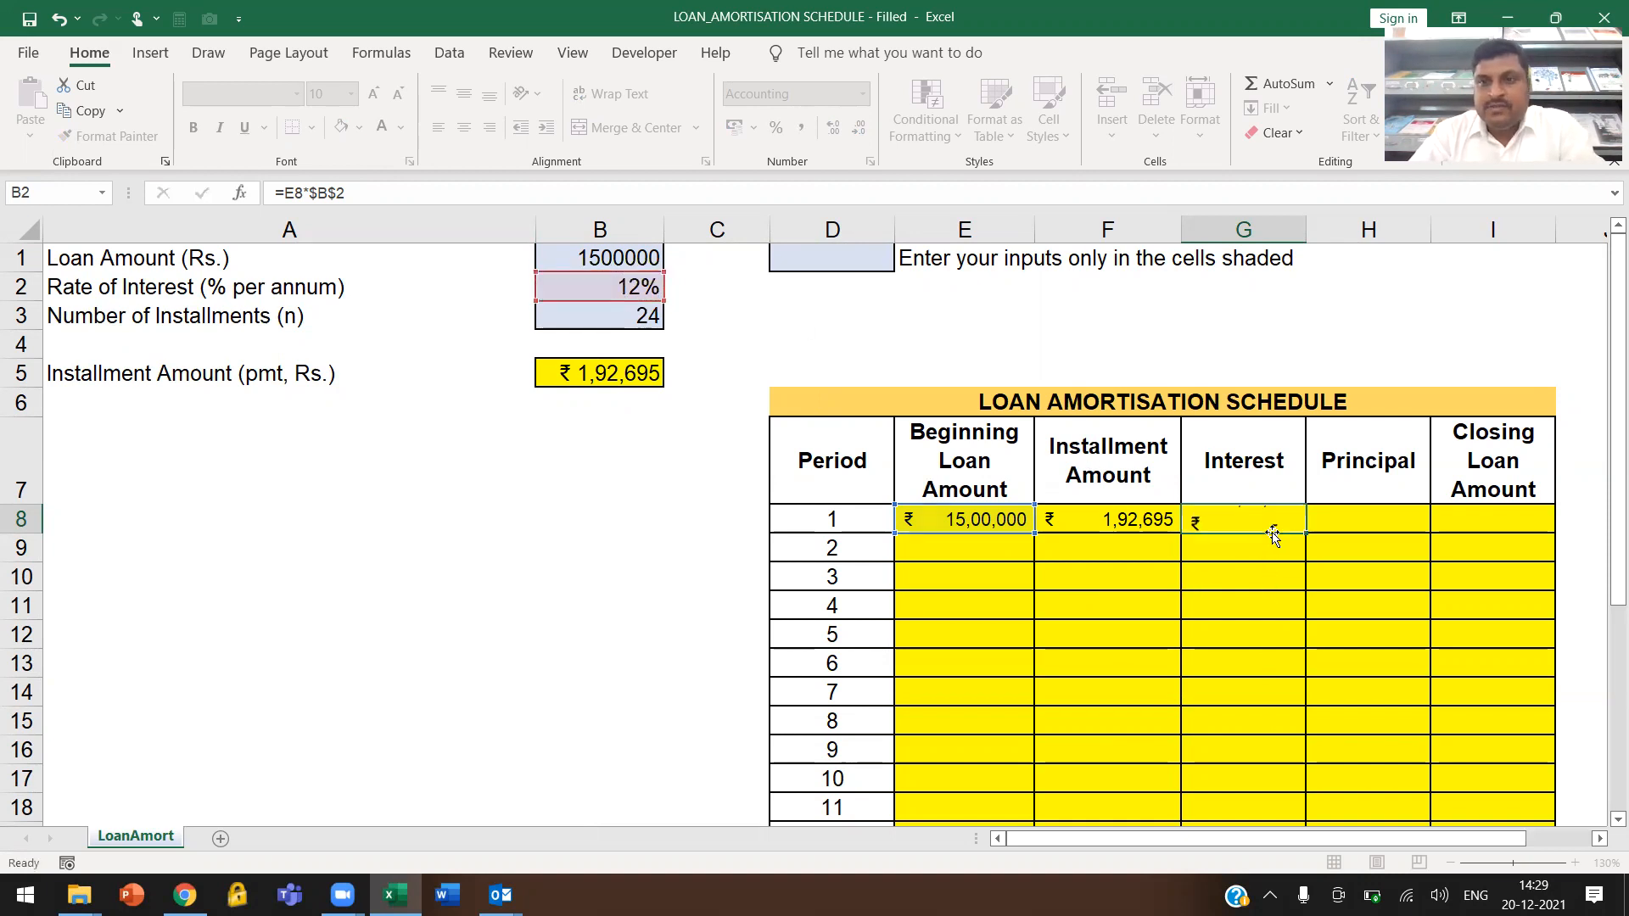
# Calculate the period 1 principal in cell H8 with the formula =F8-G8
pyautogui.press('Right')
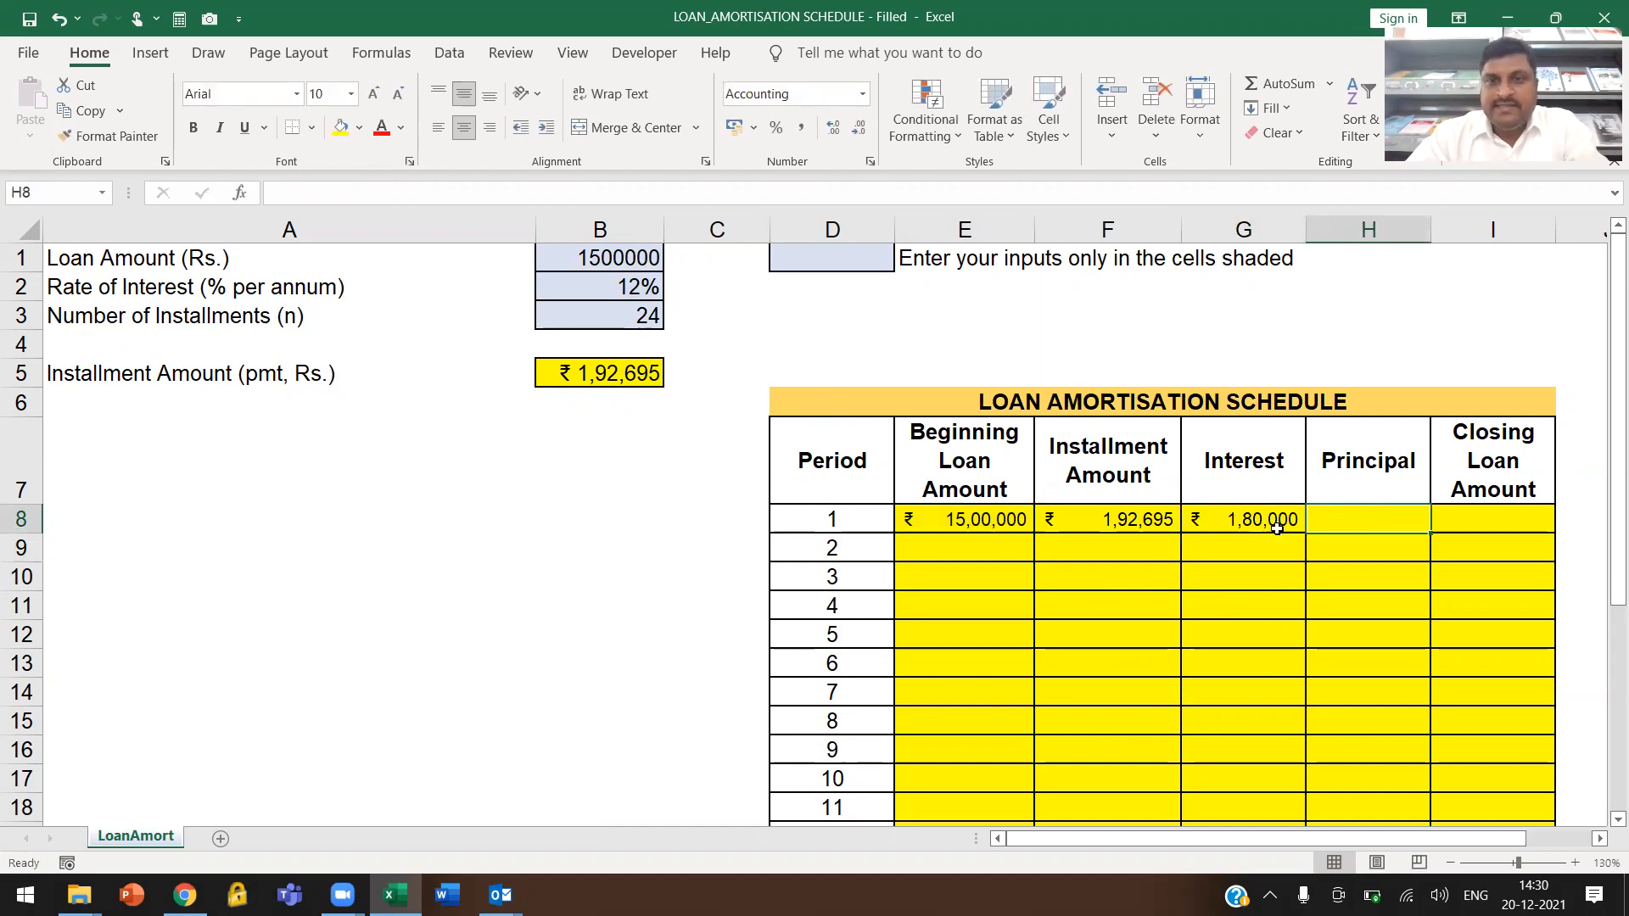
pyautogui.click(1101, 519)
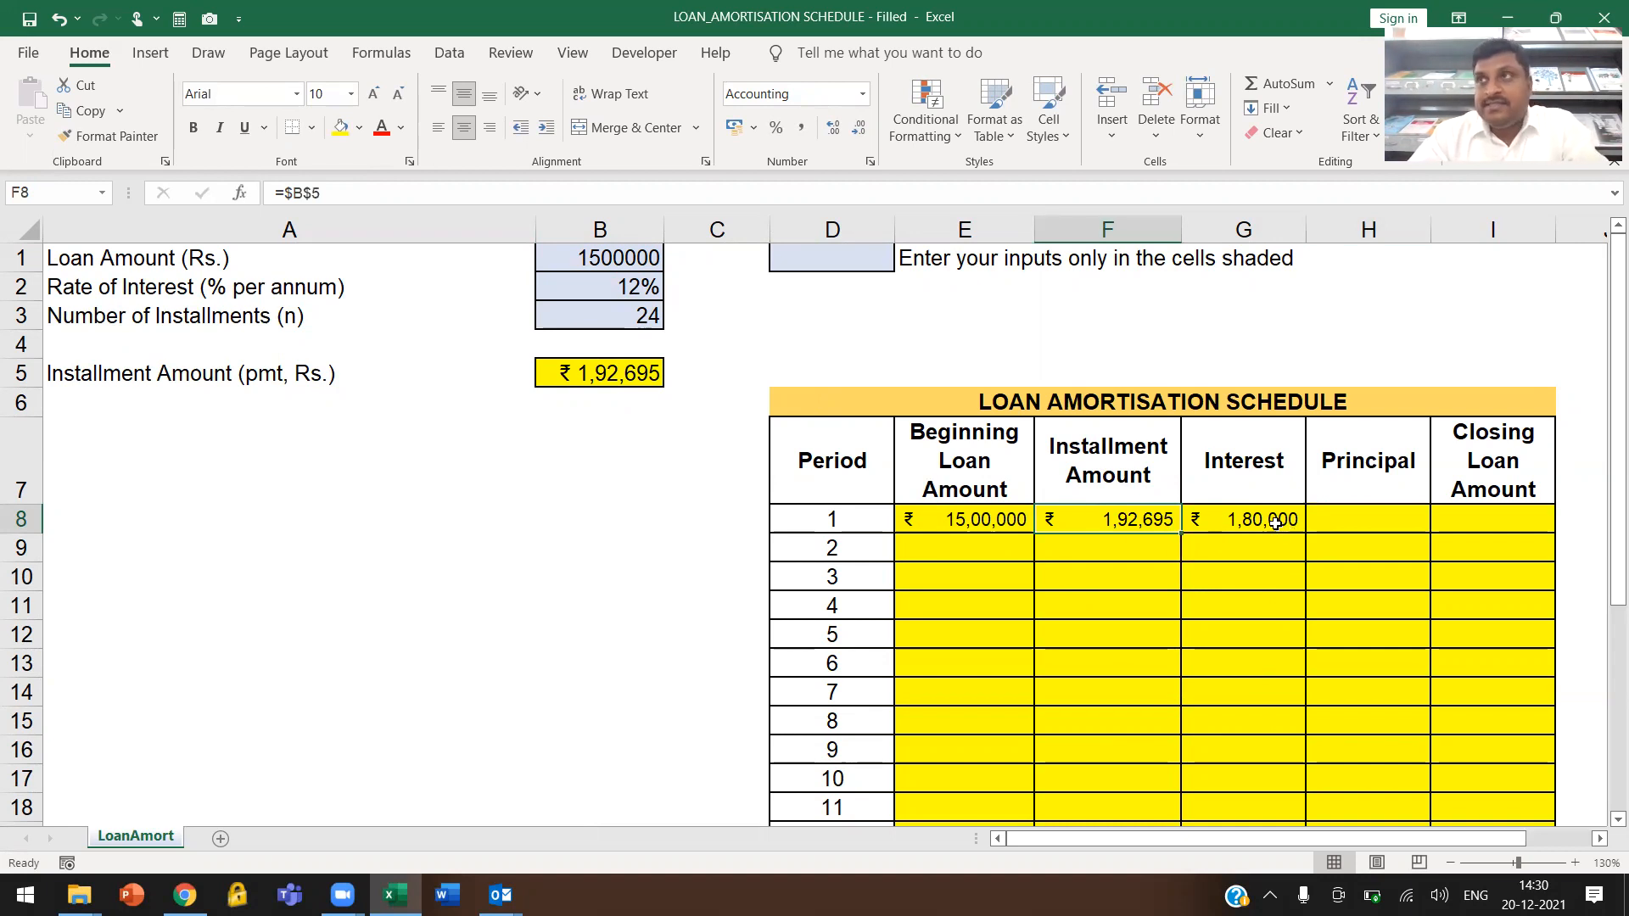
pyautogui.click(1344, 523)
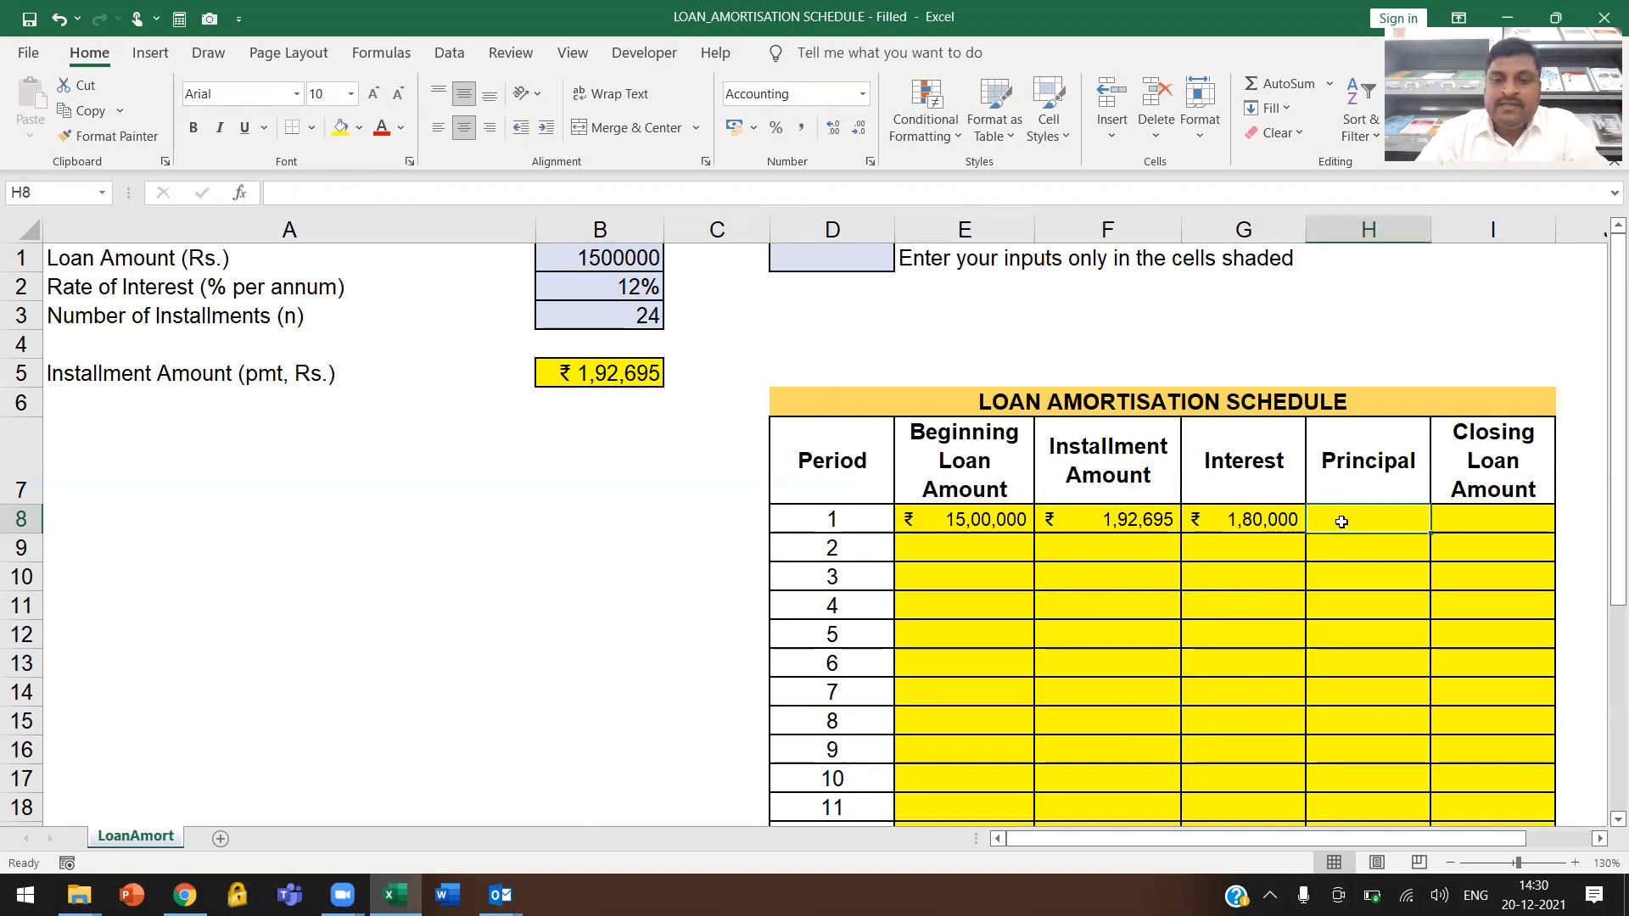
pyautogui.write('=')
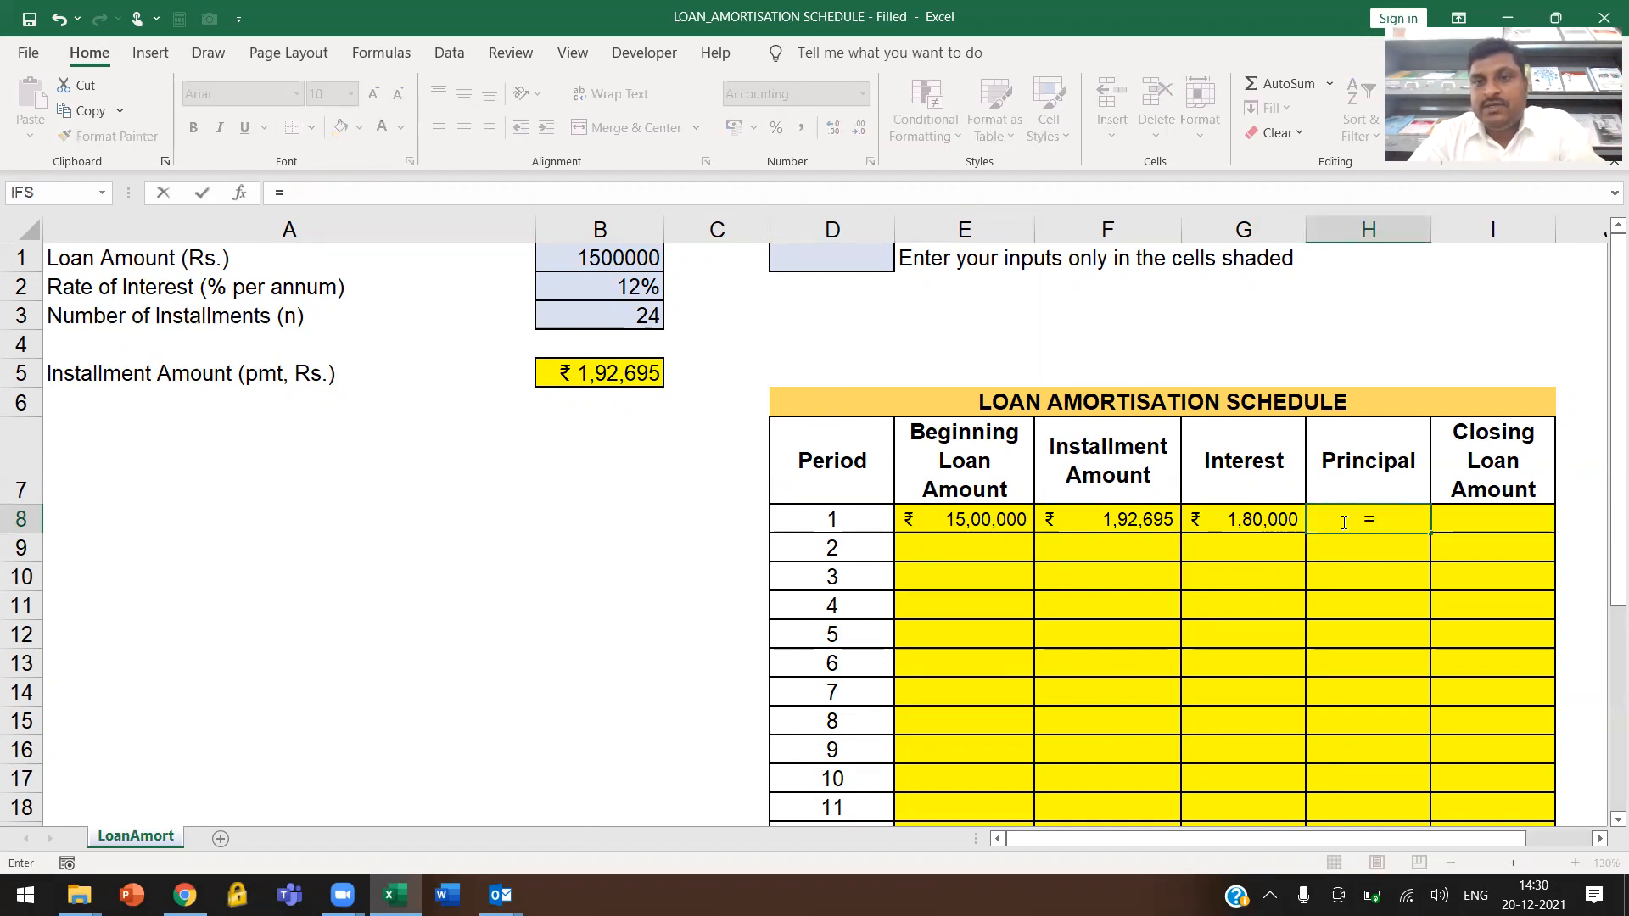
pyautogui.click(1103, 519)
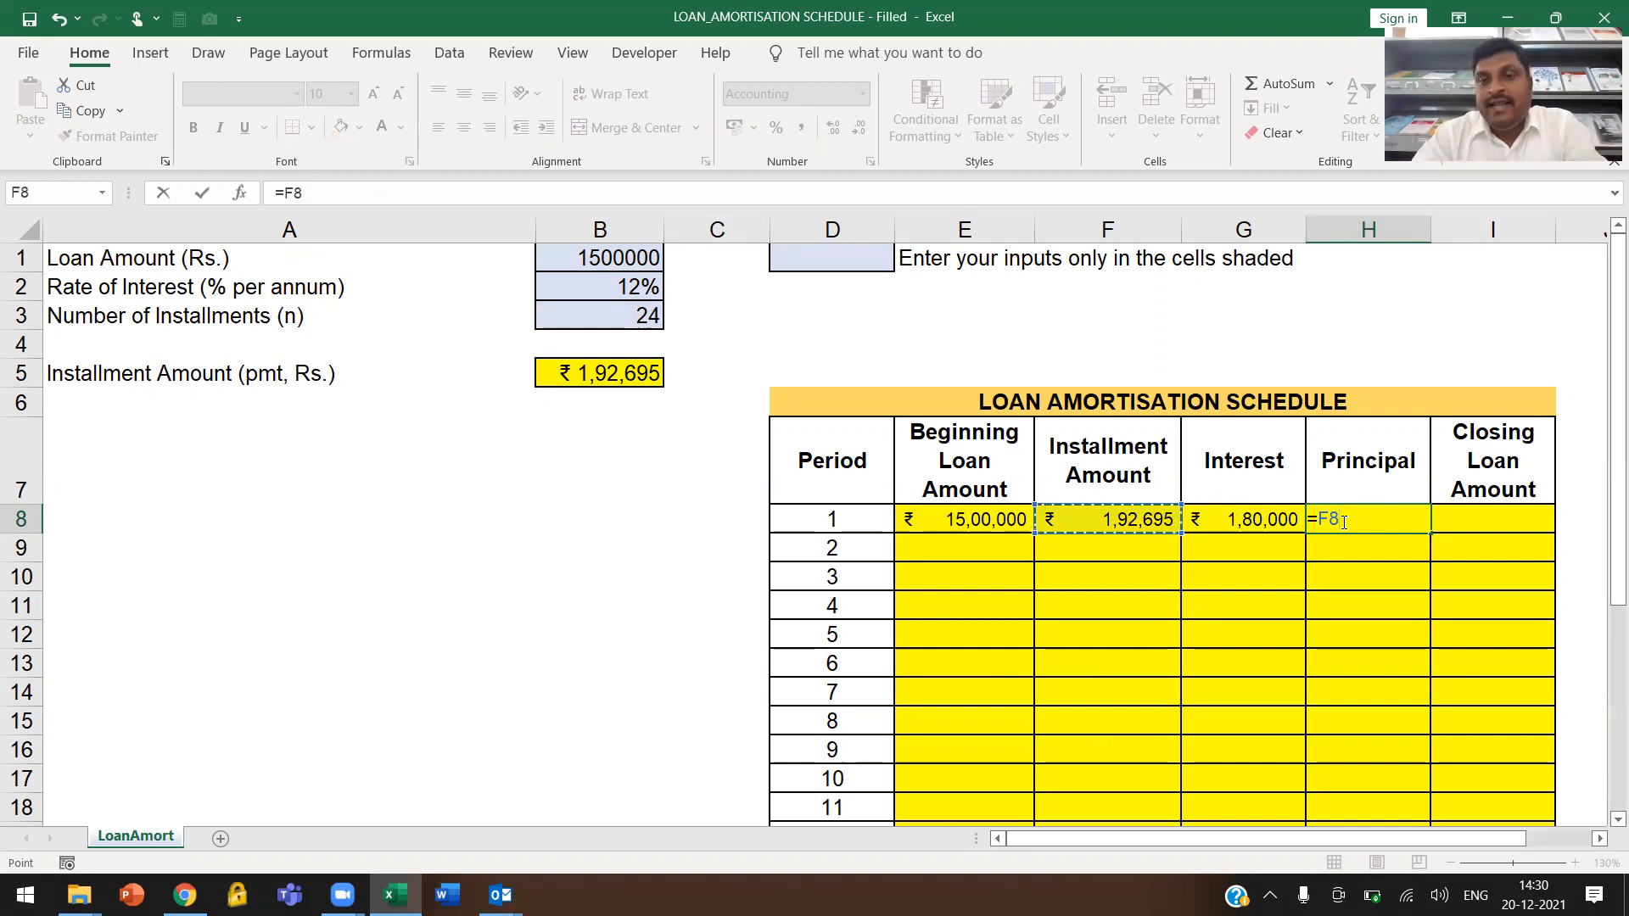
pyautogui.write('-')
pyautogui.click(1247, 519)
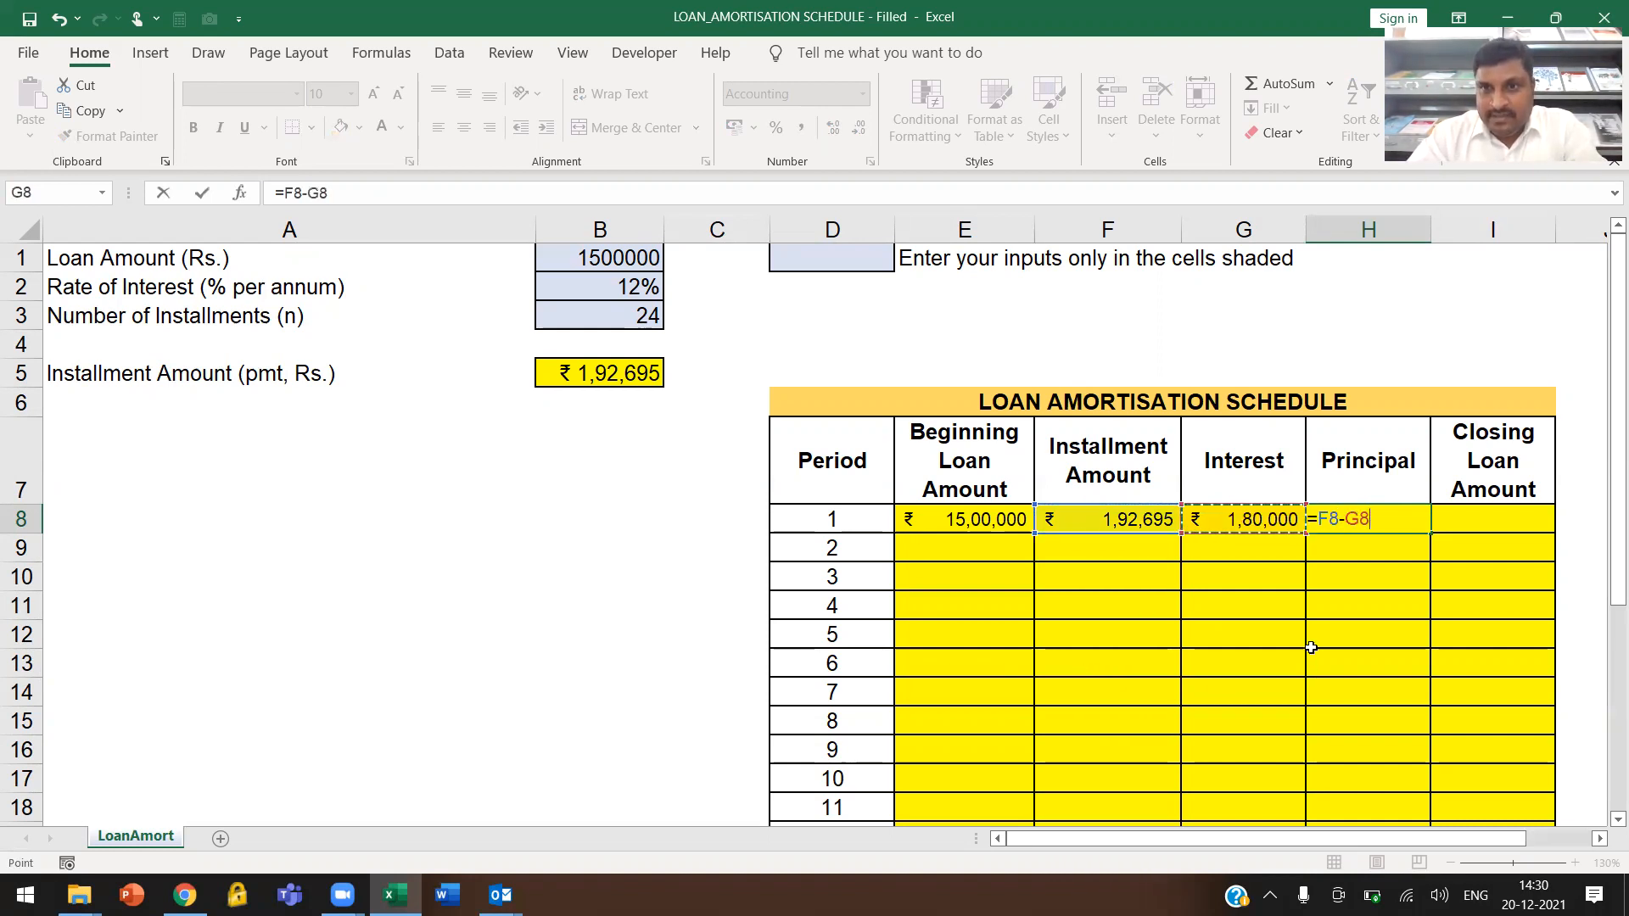
pyautogui.press('Return')
pyautogui.click(1422, 524)
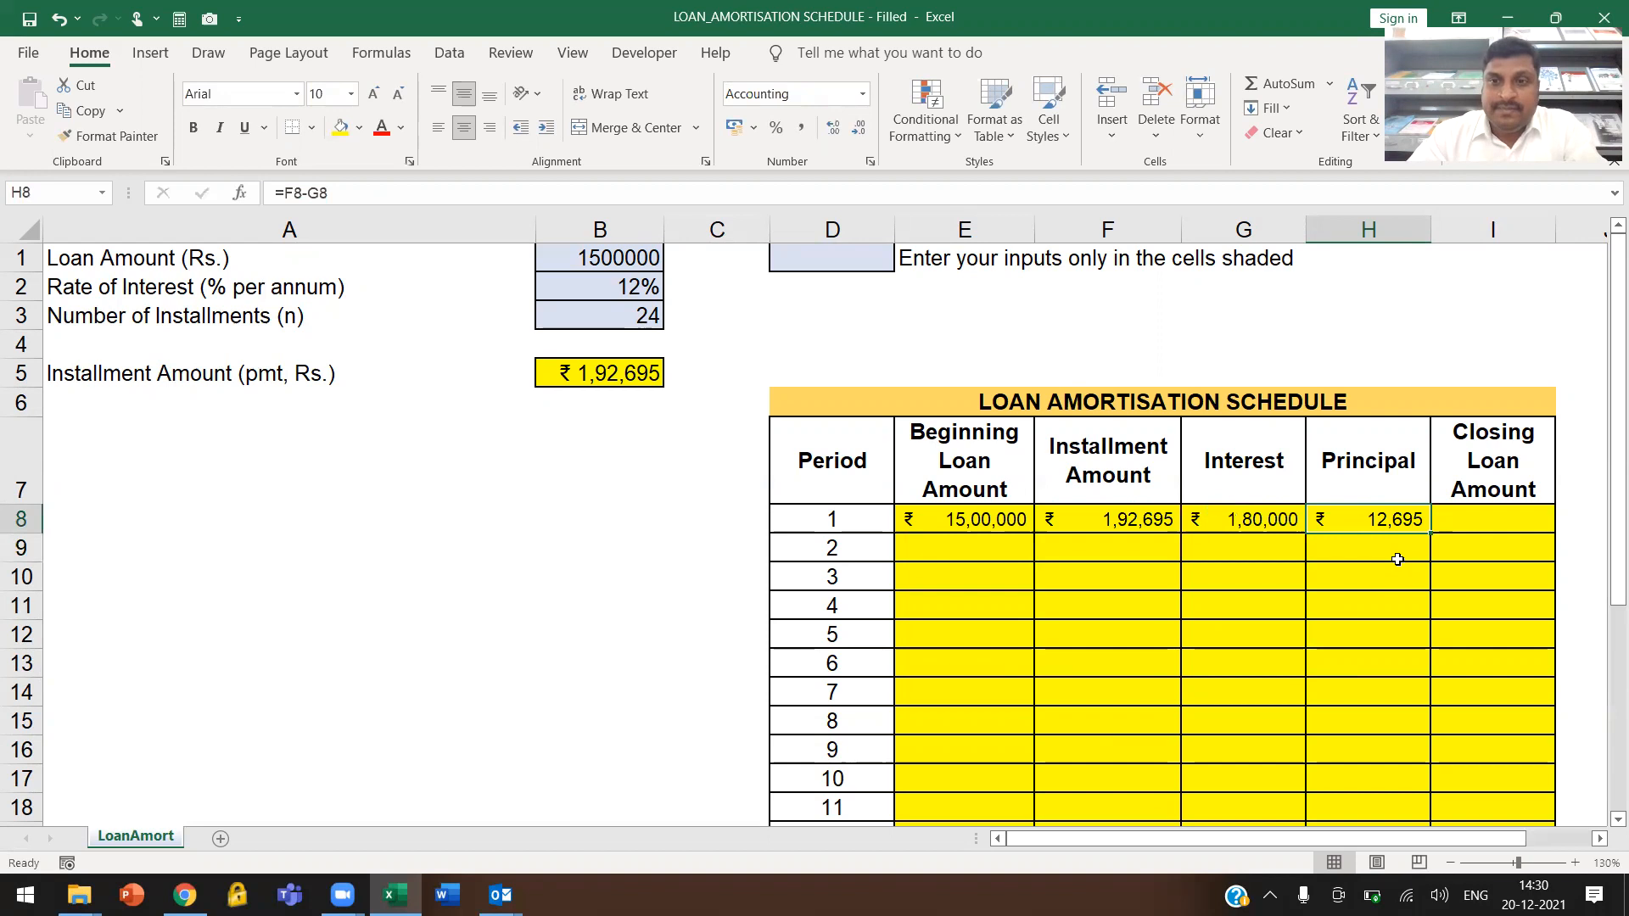
# Calculate the period 1 closing loan amount in cell I8 with the formula =E8-H8
pyautogui.click(1458, 521)
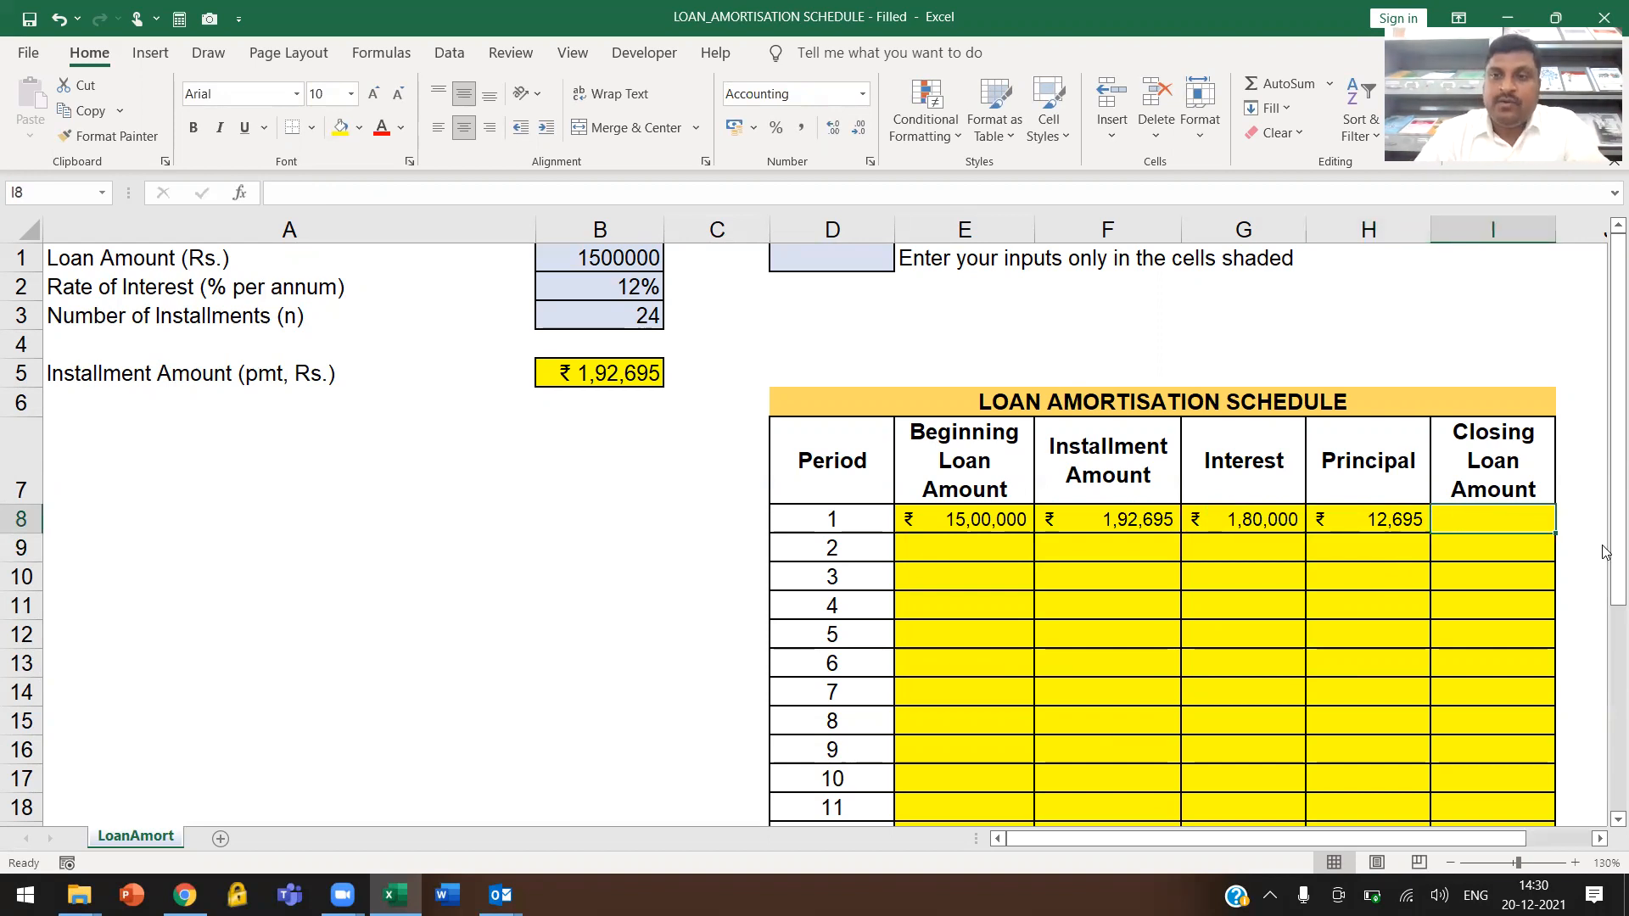
pyautogui.write('=')
pyautogui.click(980, 521)
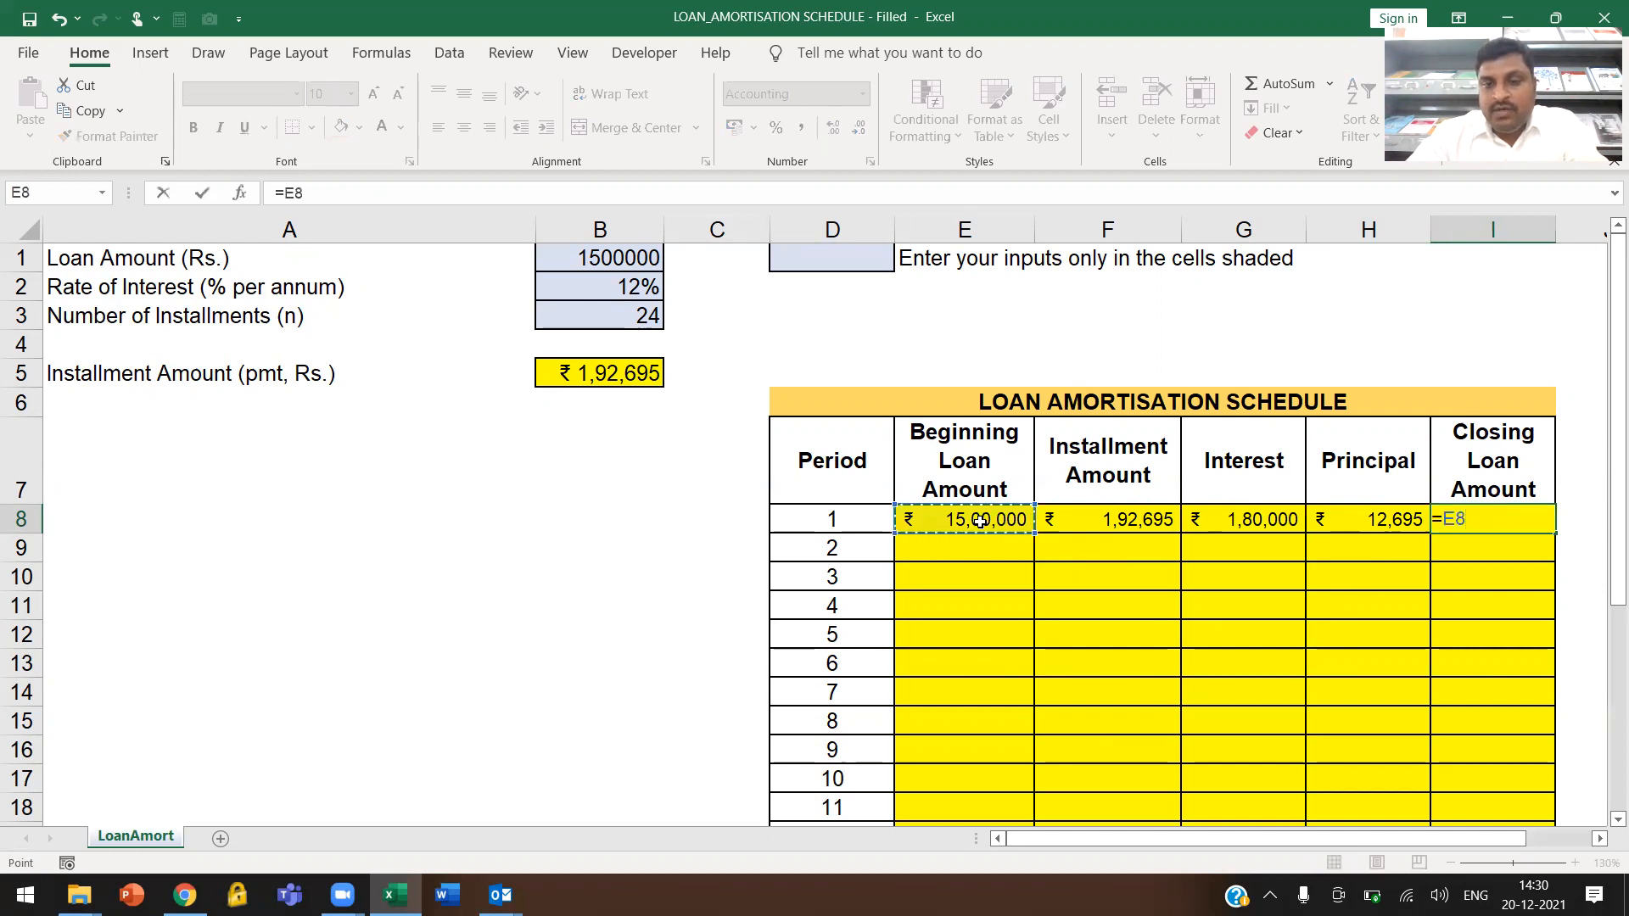
pyautogui.write('-')
pyautogui.click(1328, 523)
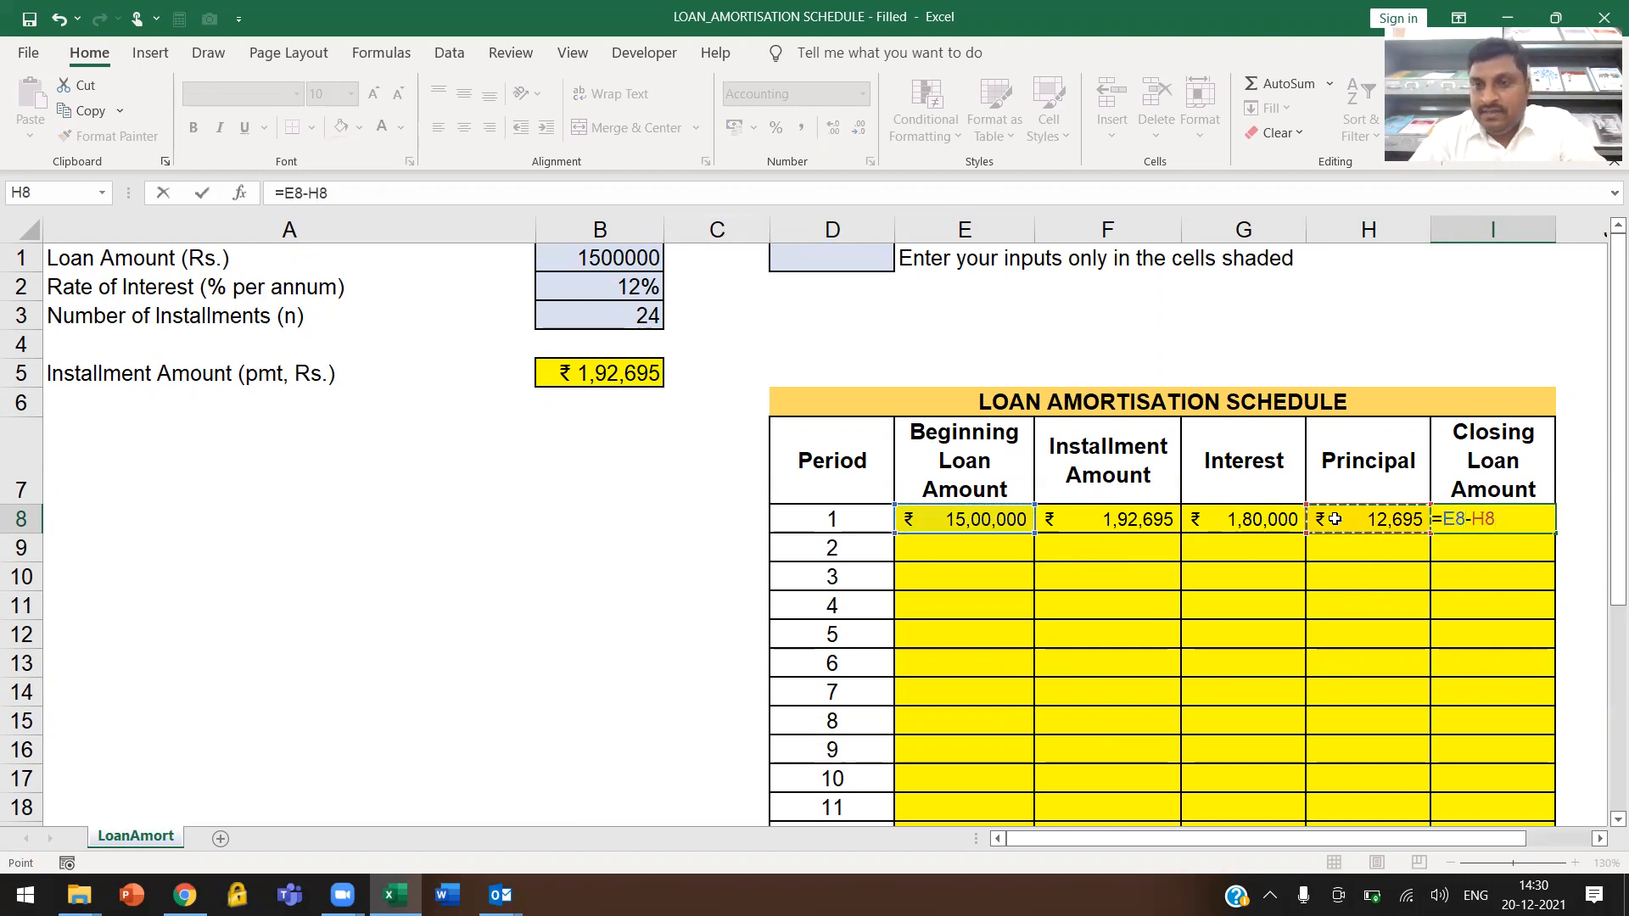
pyautogui.press('Return')
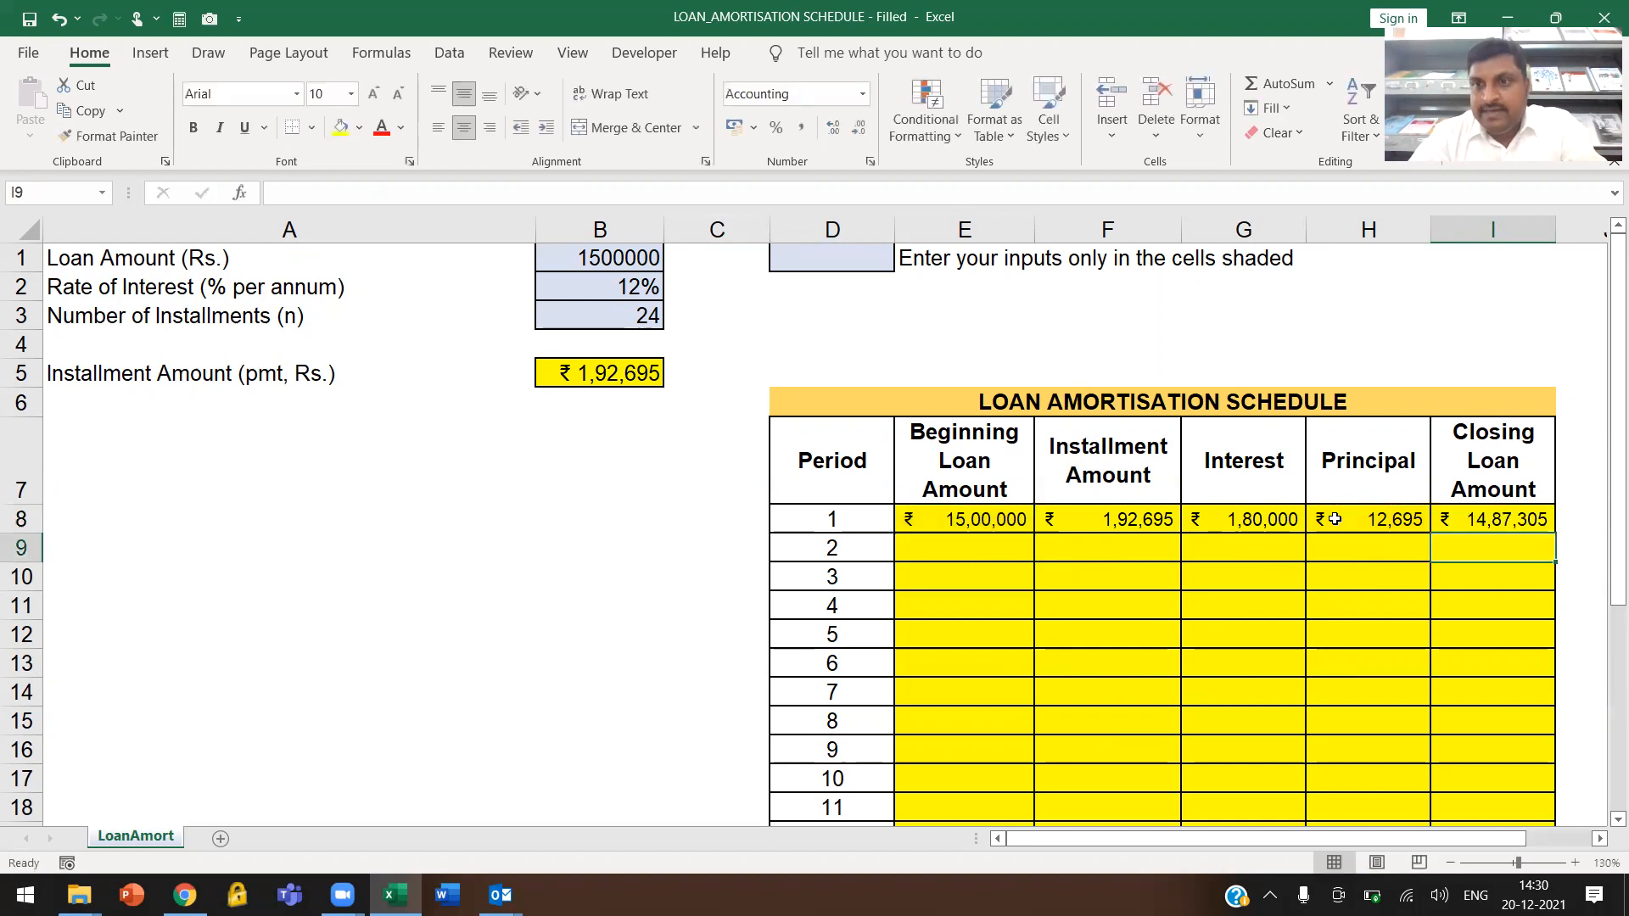
pyautogui.click(1517, 524)
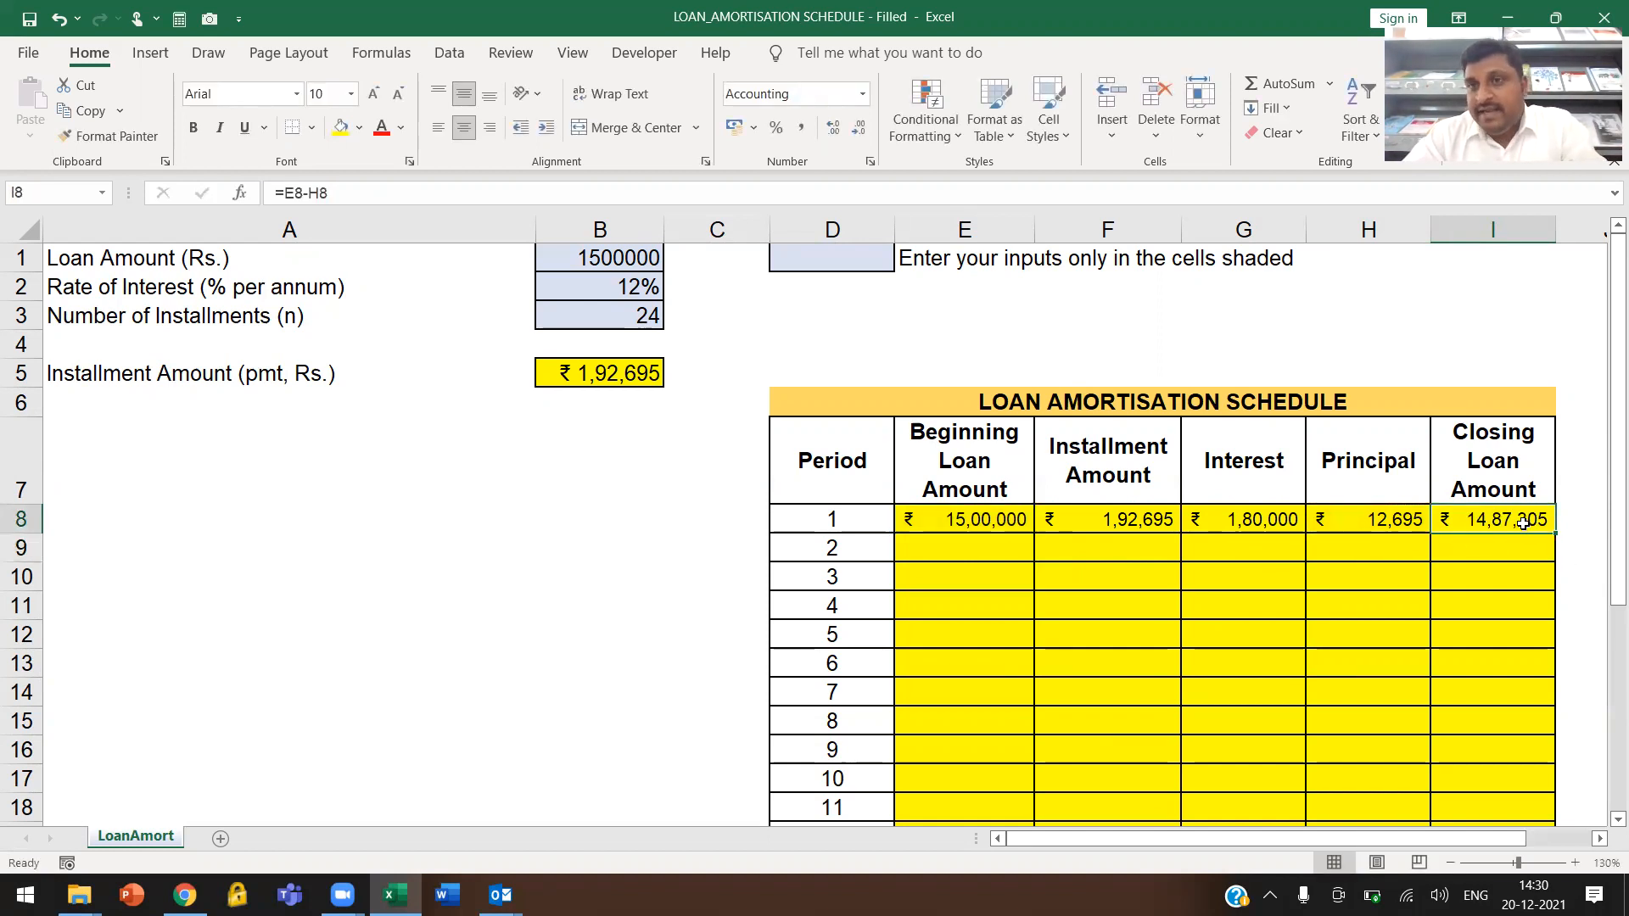
# Link the period 2 beginning loan amount in cell E9 to the period 1 closing loan amount with =I8
pyautogui.click(950, 545)
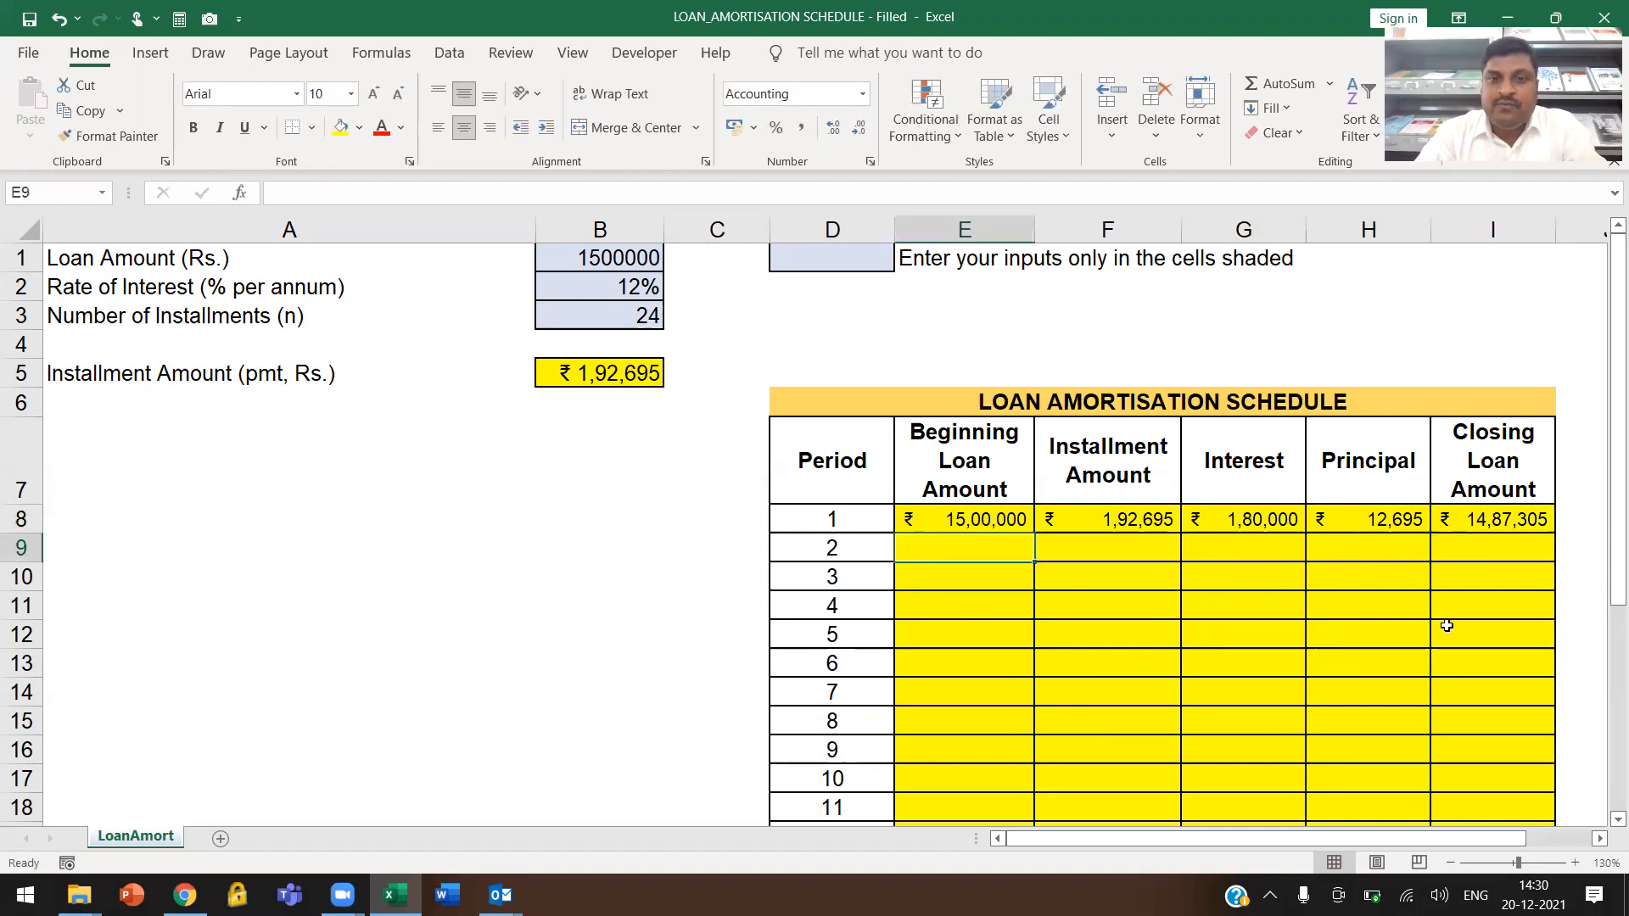
pyautogui.write('=')
pyautogui.click(1509, 527)
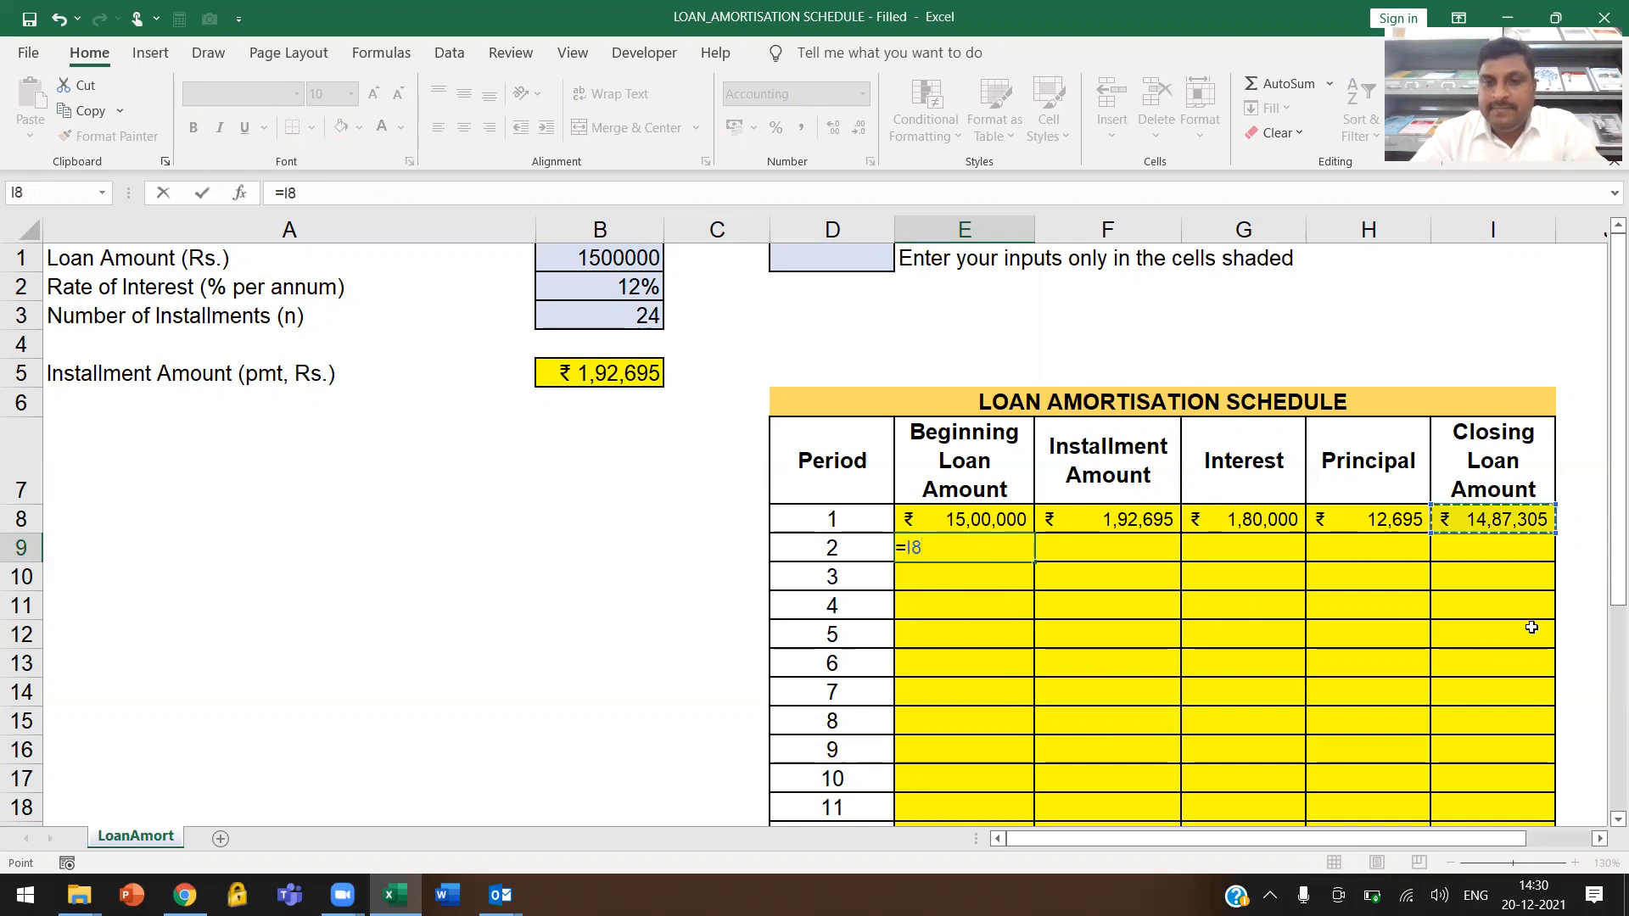
pyautogui.press('Return')
# Copy the period 1 installment and interest formulas down to period 2 in cells F9 and G9, checking the references in the interest formula
pyautogui.click(1053, 526)
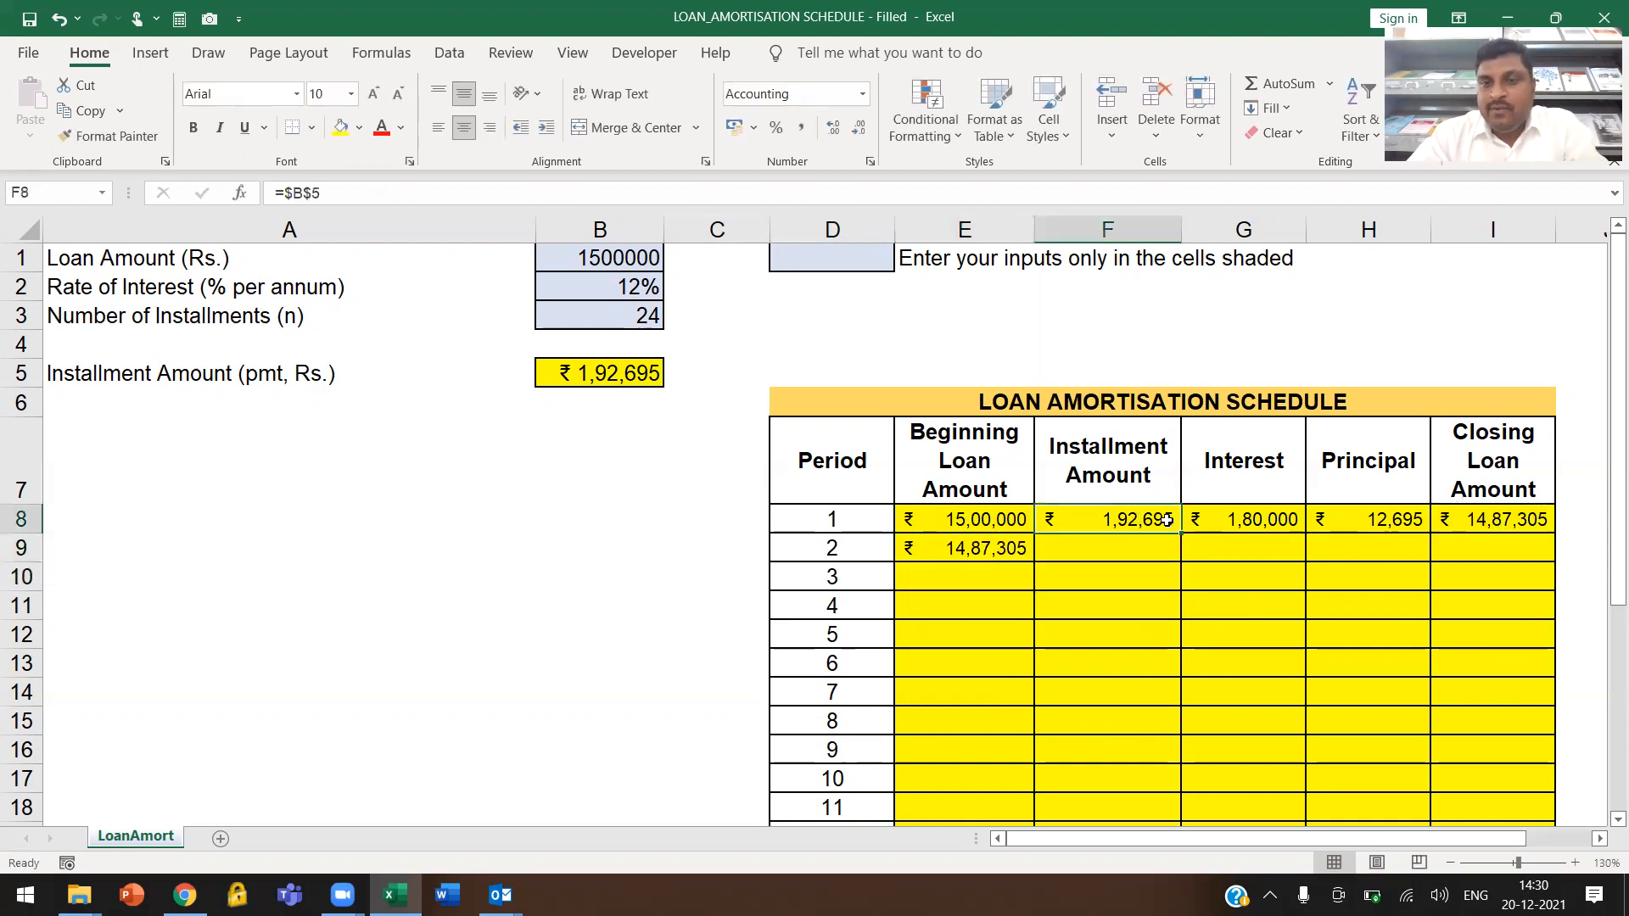
pyautogui.moveTo(1181, 533); pyautogui.dragTo(1094, 556)
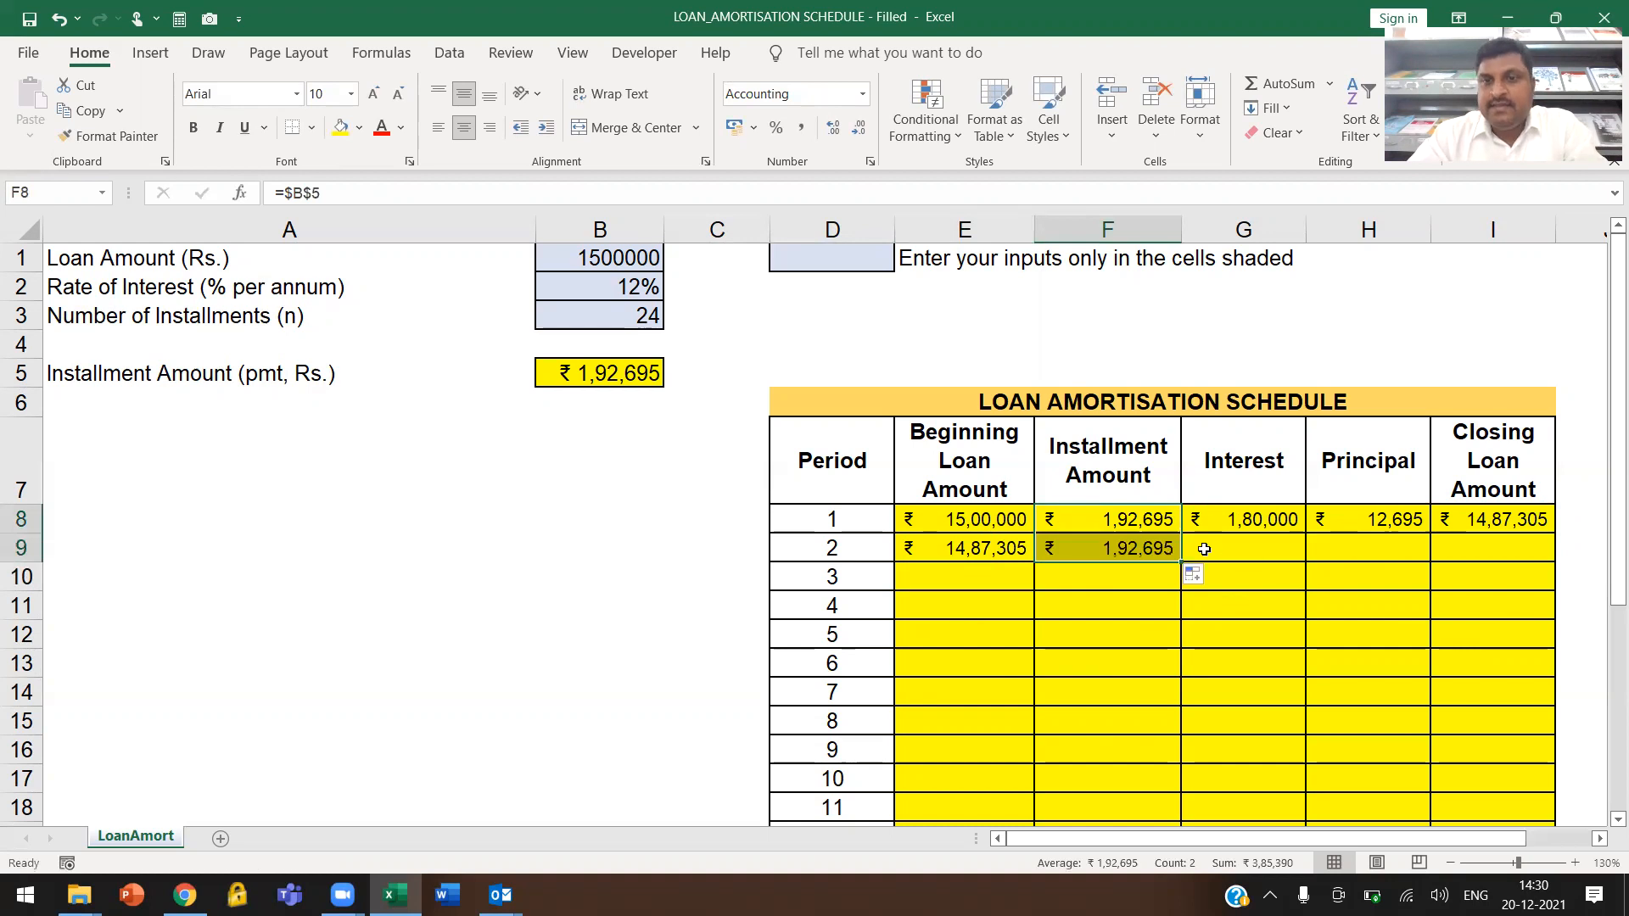
pyautogui.click(1259, 549)
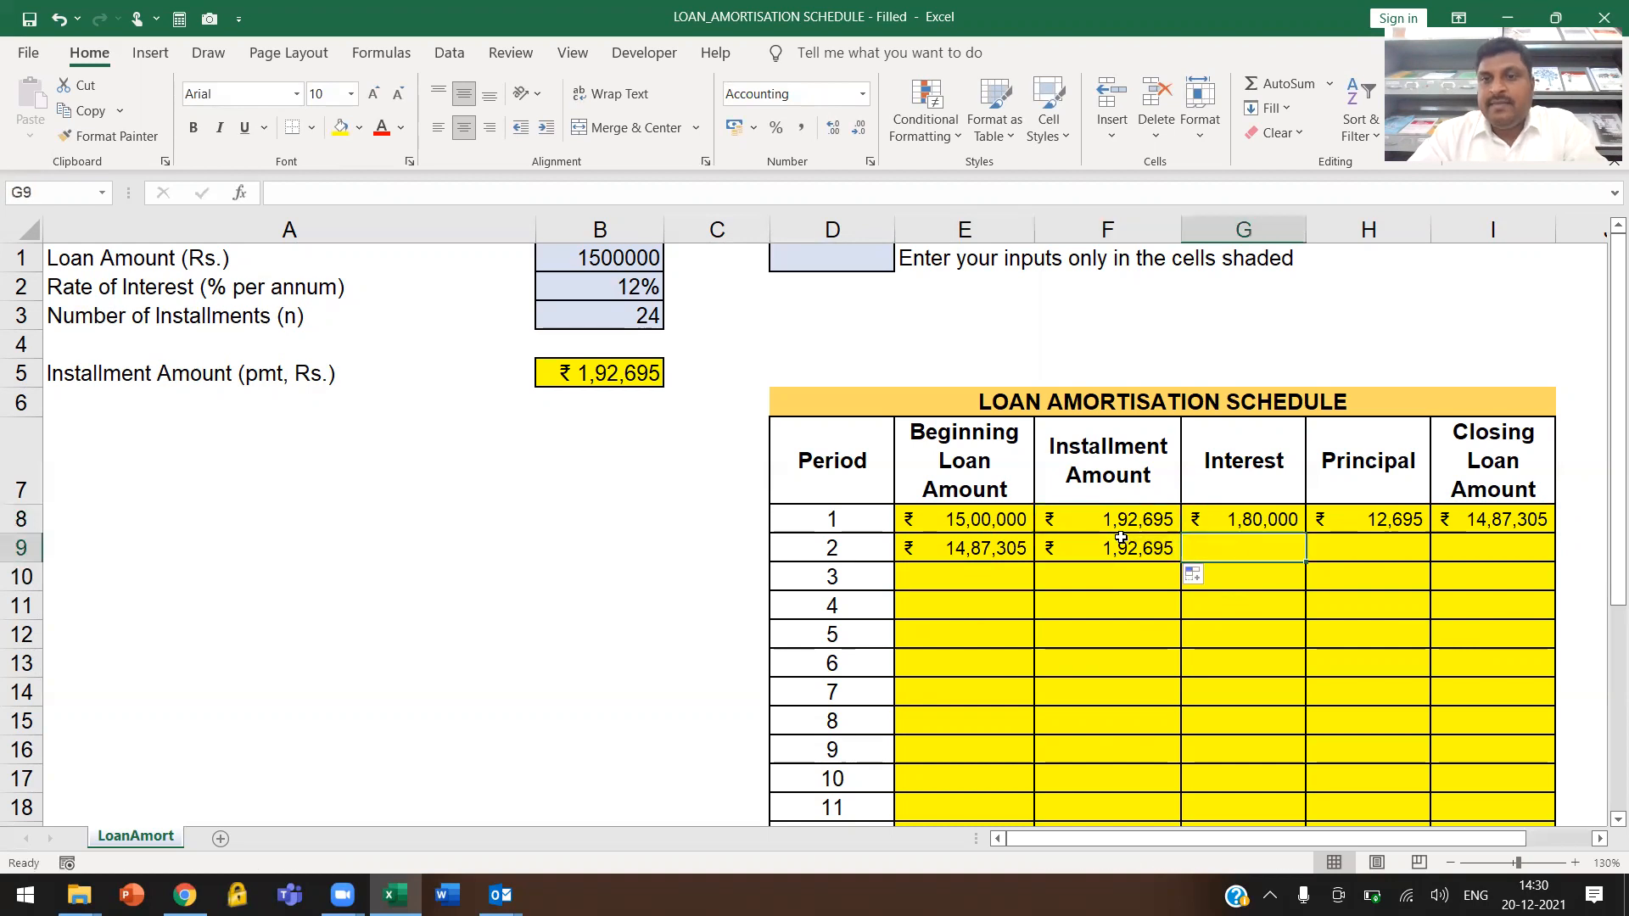
pyautogui.click(1260, 519)
pyautogui.moveTo(1310, 531); pyautogui.dragTo(1310, 554)
pyautogui.doubleClick(1262, 547)
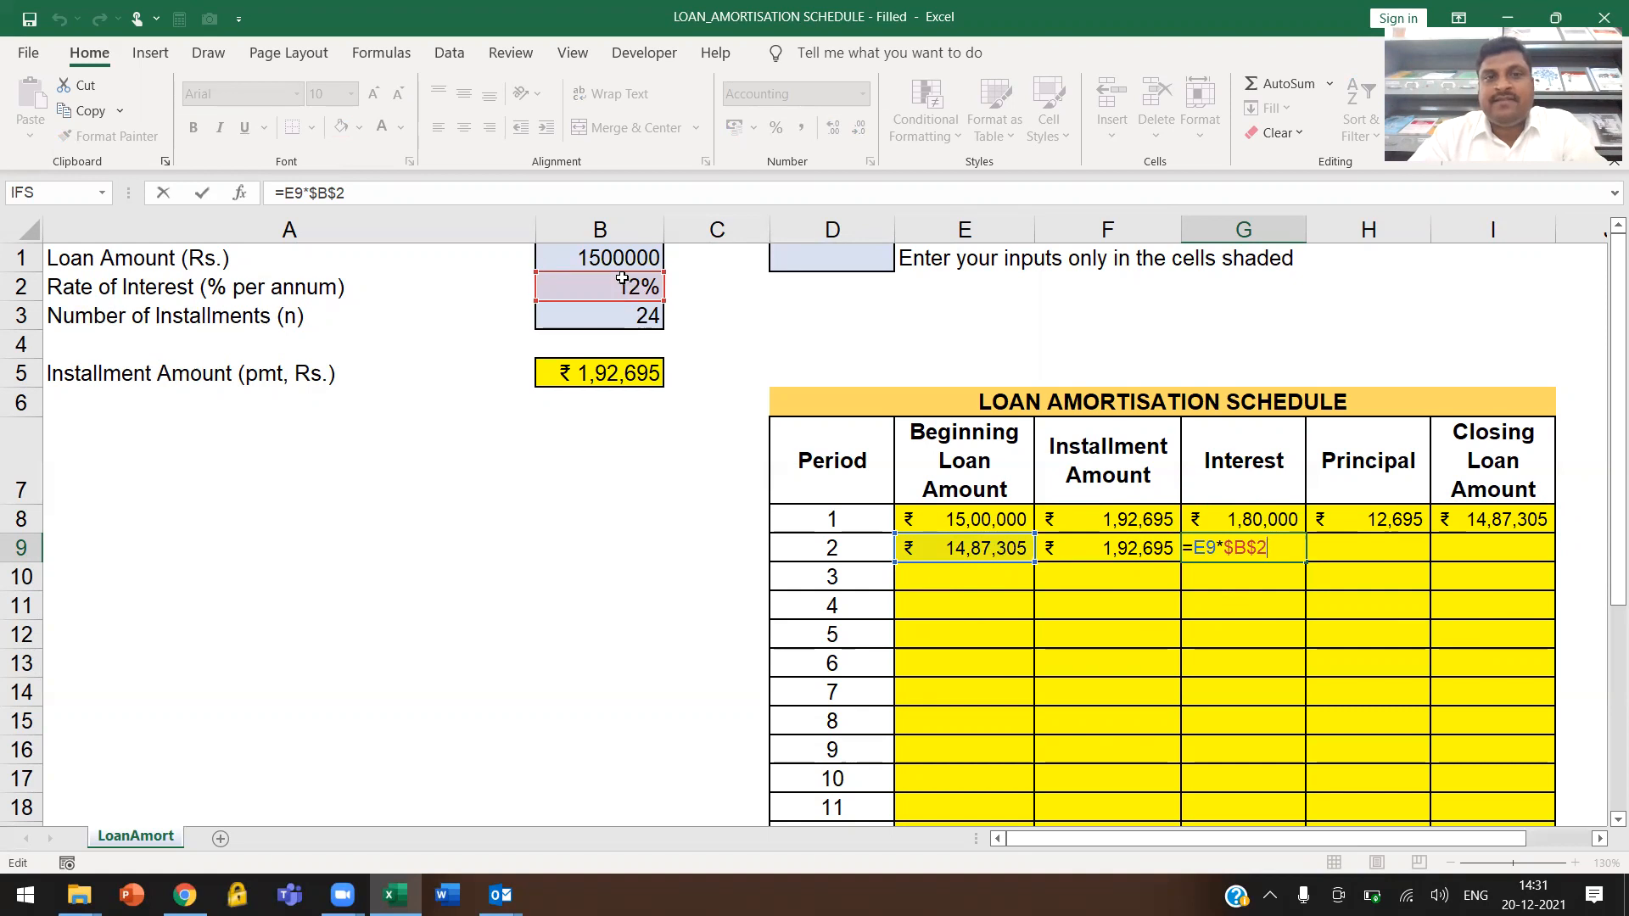
pyautogui.press('Return')
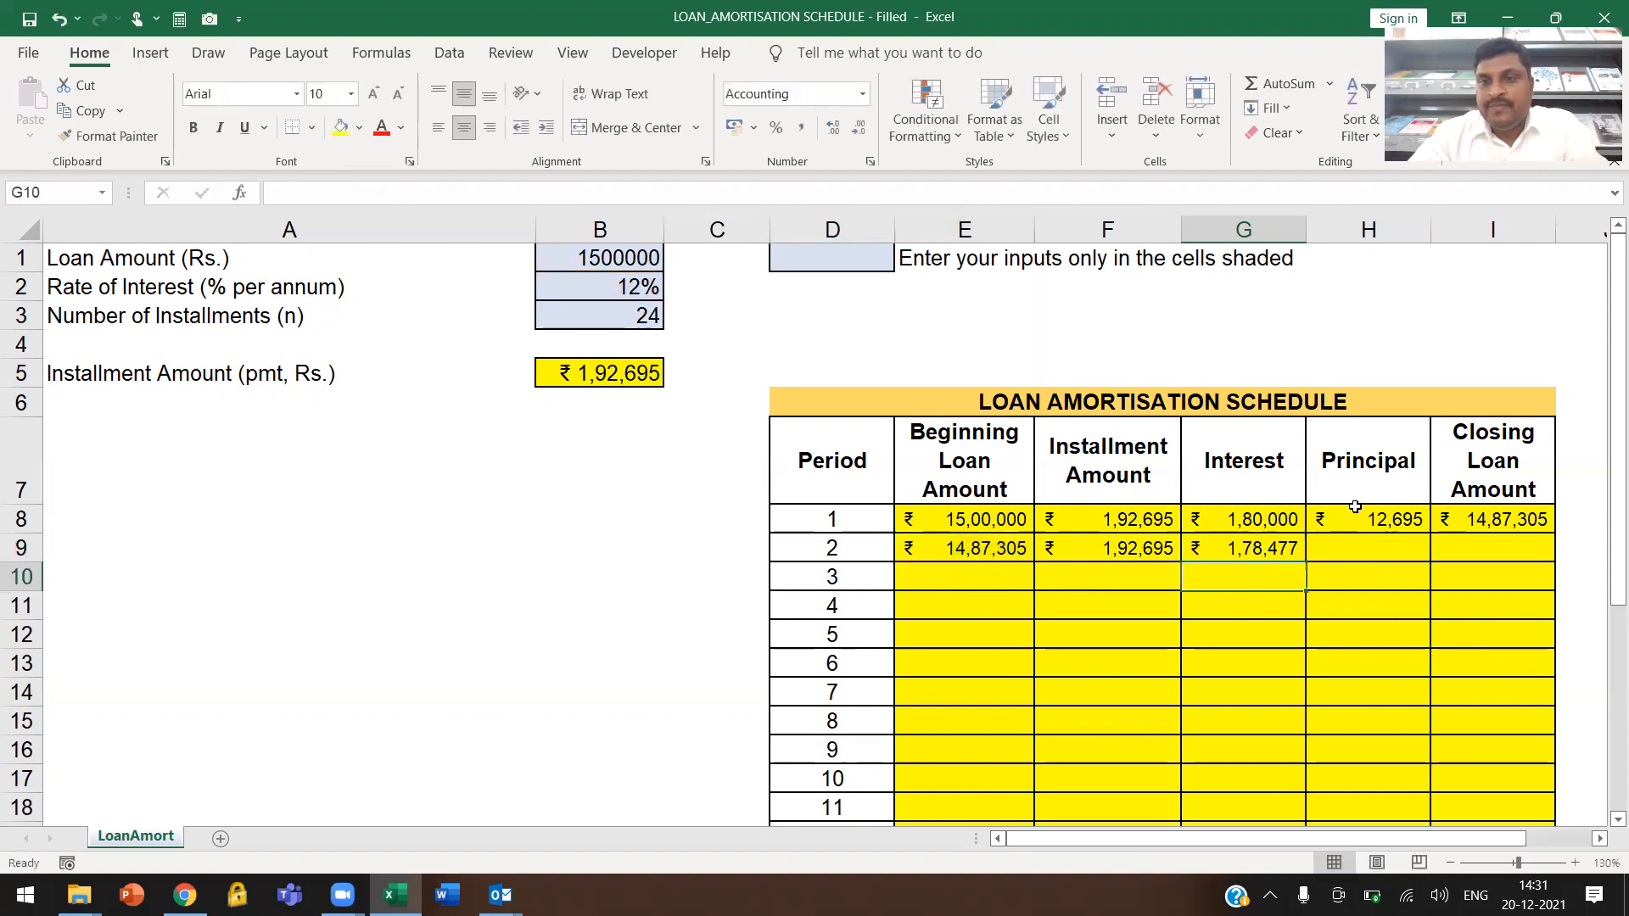
# Copy the period 1 principal and closing loan amount formulas down to period 2 in cells H9 and I9
pyautogui.click(1396, 521)
pyautogui.moveTo(1434, 532); pyautogui.dragTo(1437, 560)
pyautogui.click(1372, 552)
pyautogui.click(1525, 519)
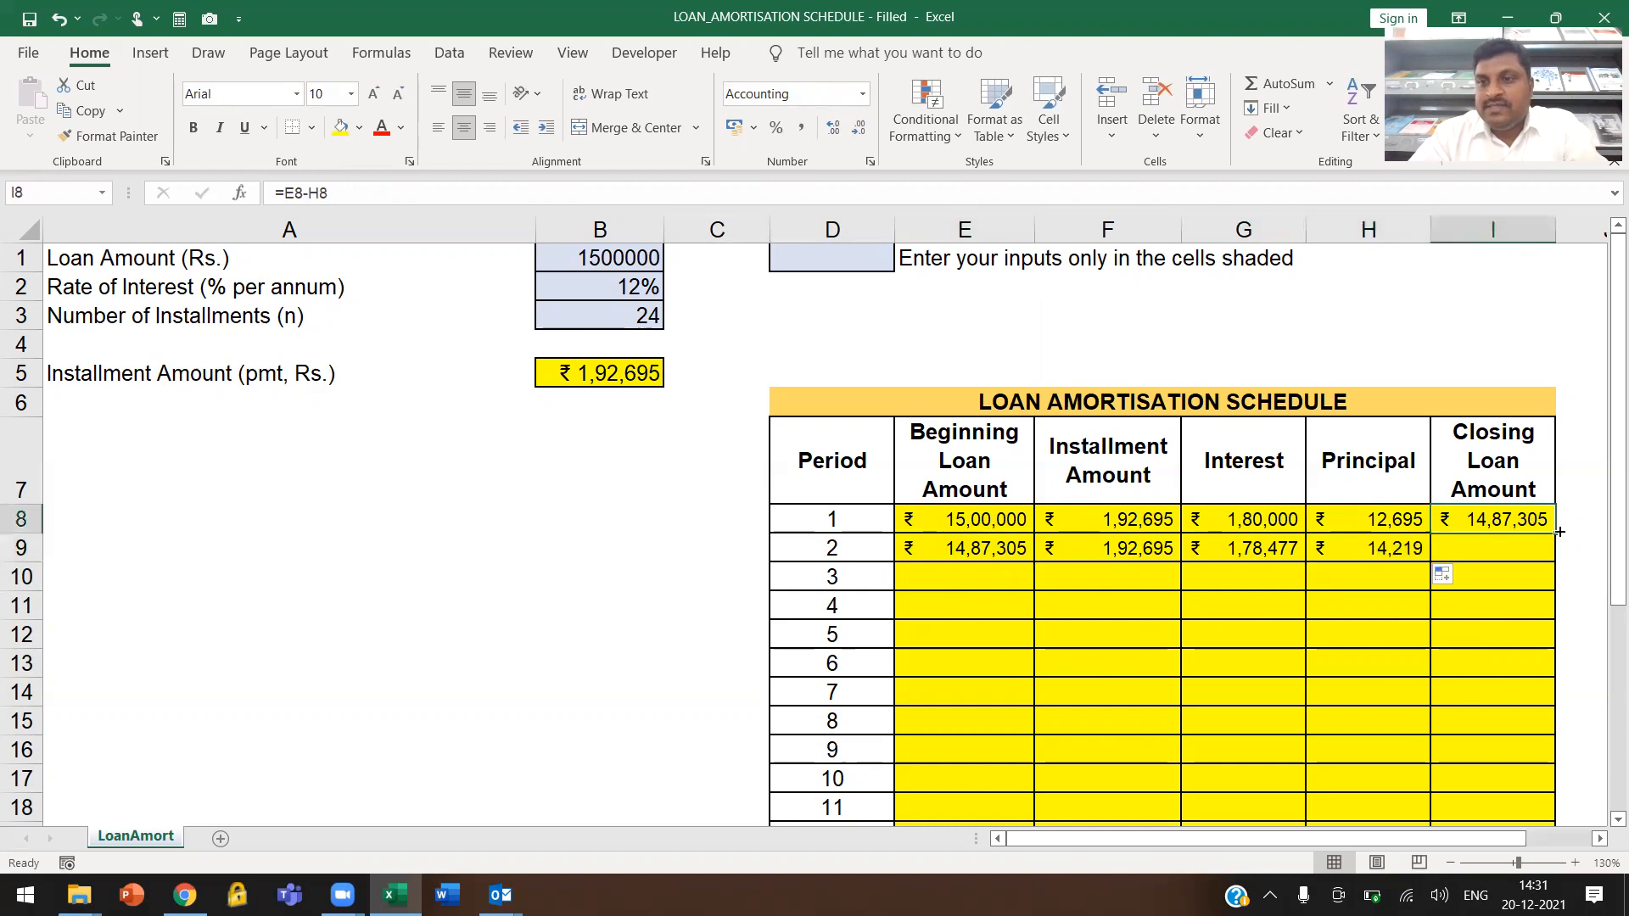
pyautogui.moveTo(1558, 532); pyautogui.dragTo(1559, 560)
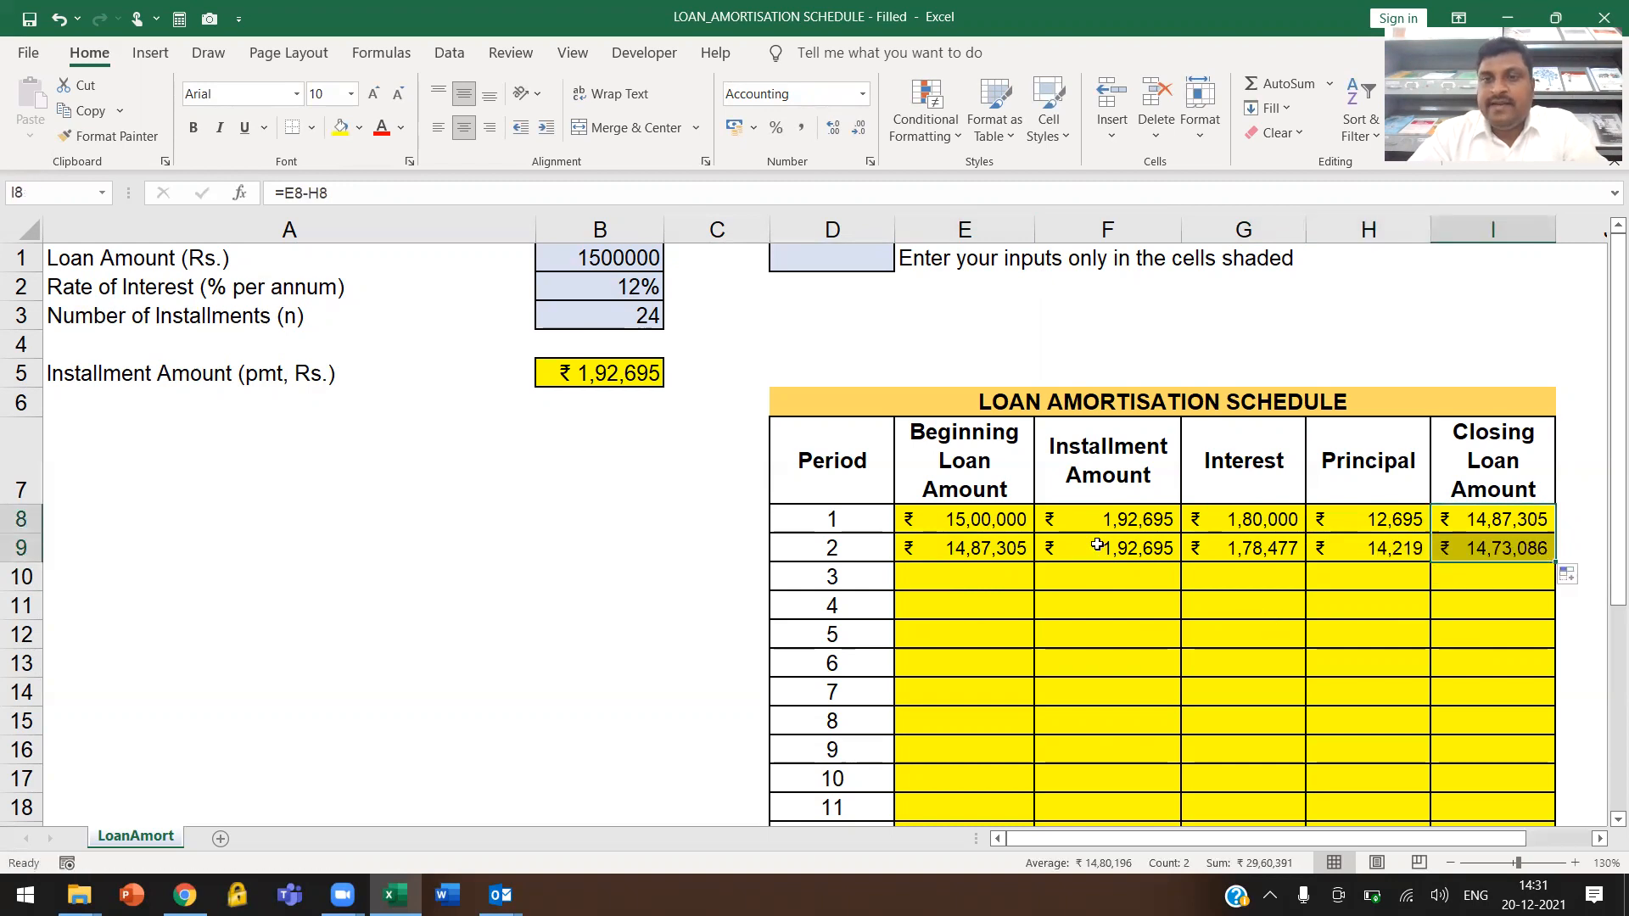
pyautogui.click(1366, 606)
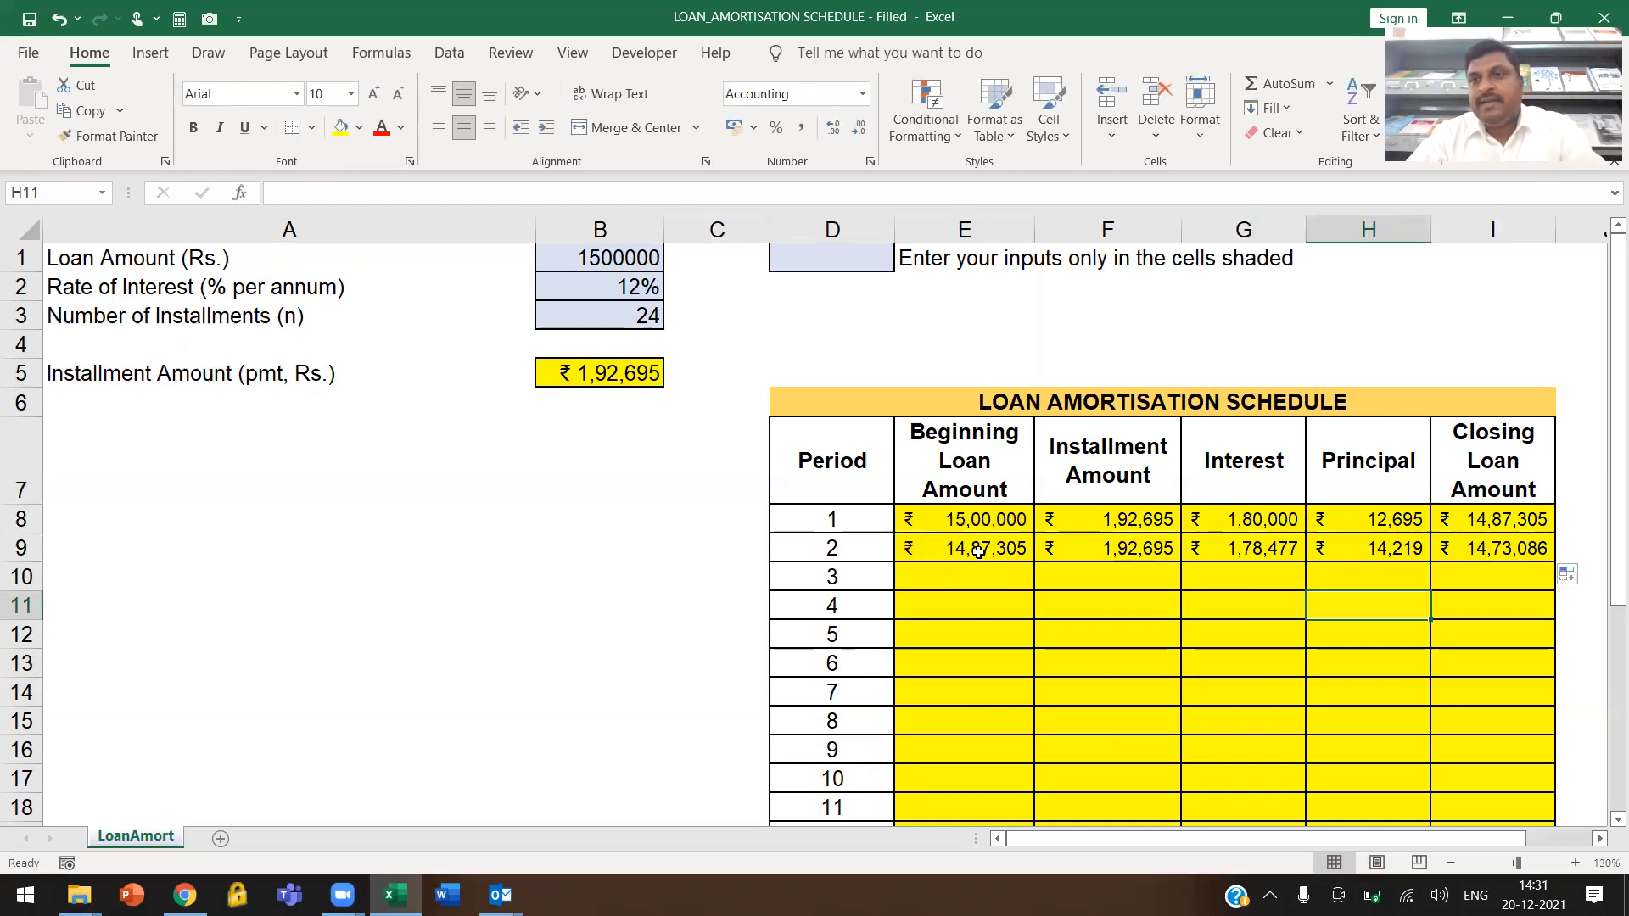
# Fill the period 2 formulas in E9:I9 down through period 24 in row 31 and check the final closing loan amount
pyautogui.moveTo(979, 551); pyautogui.dragTo(1466, 552)
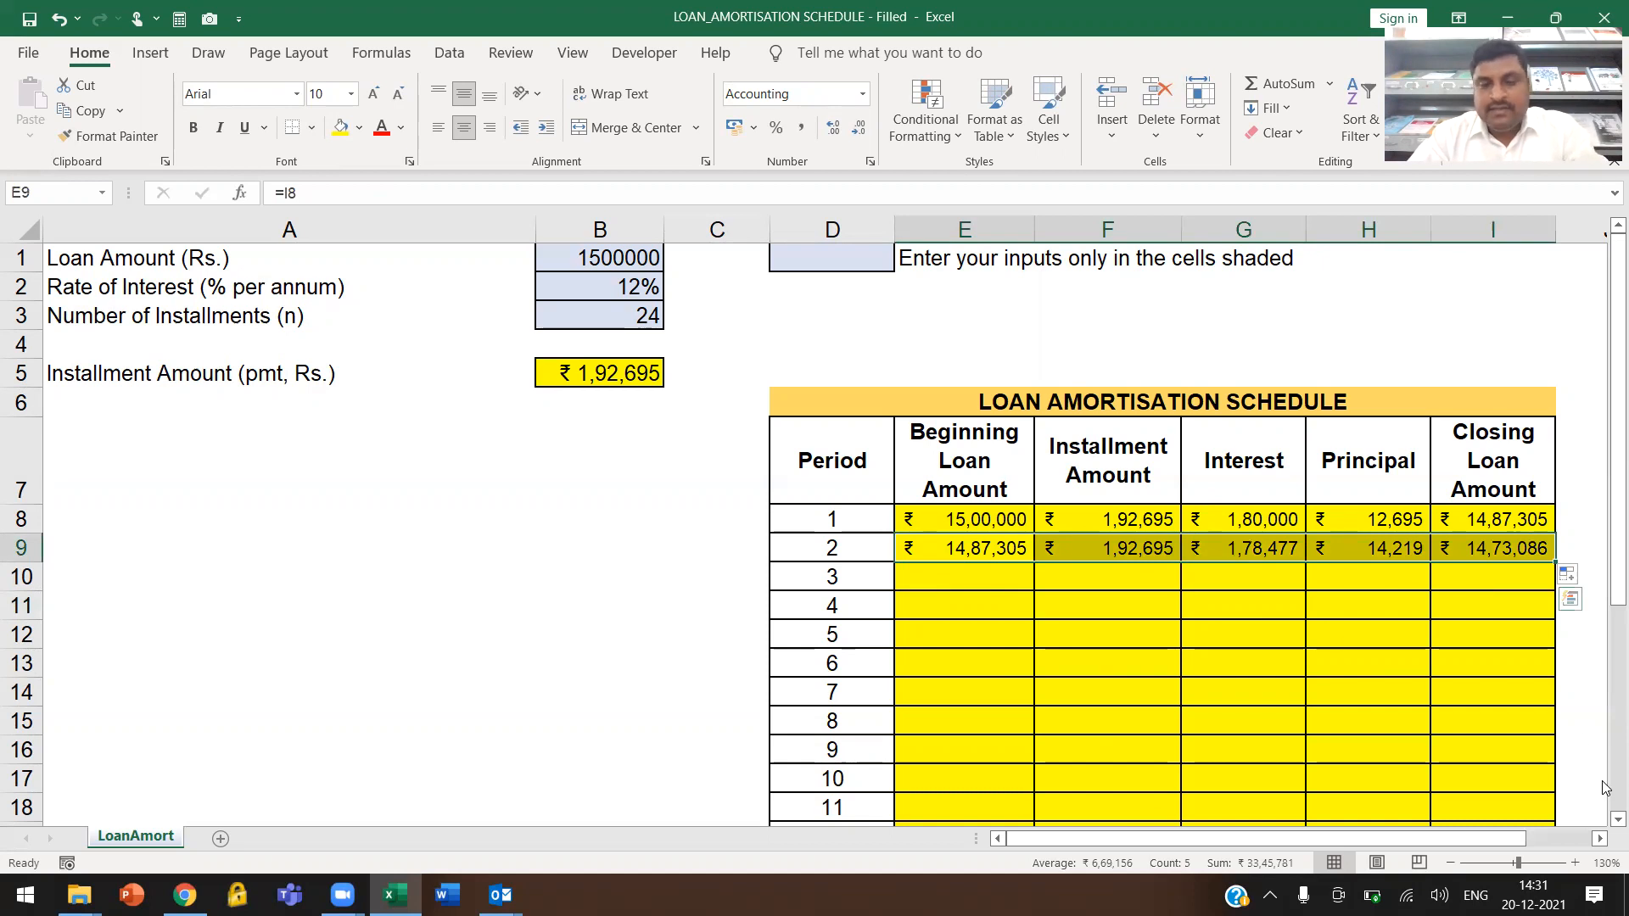
pyautogui.hotkey('ctrl', 'shift', 'Down')
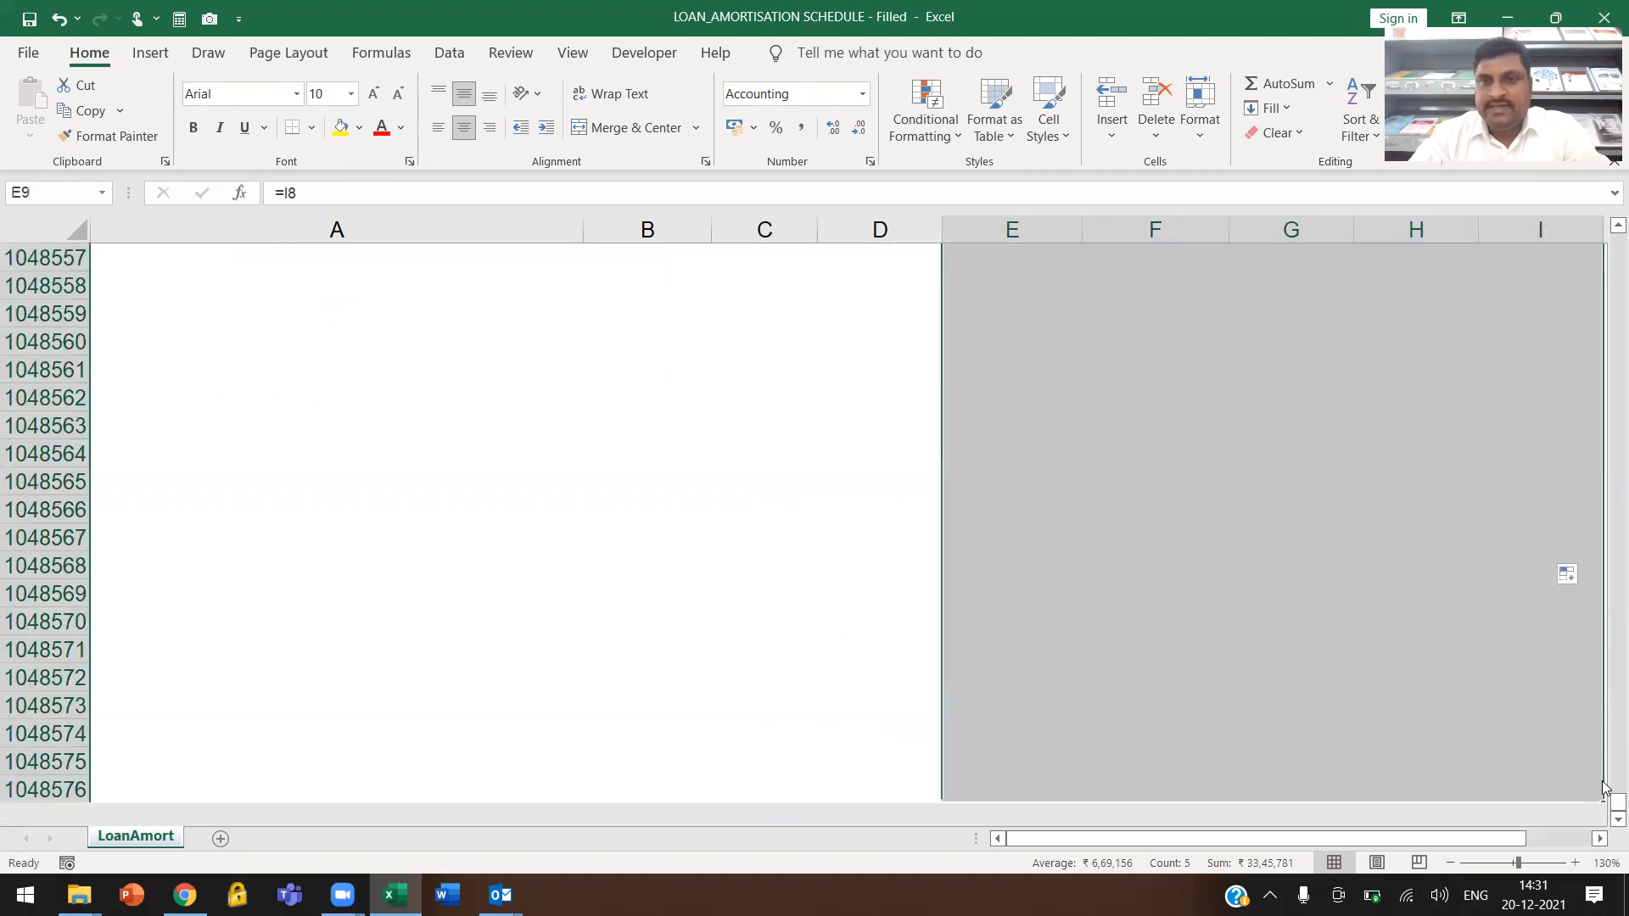
pyautogui.hotkey('ctrl', 'Home')
pyautogui.click(1172, 759)
pyautogui.moveTo(995, 544); pyautogui.dragTo(1513, 749)
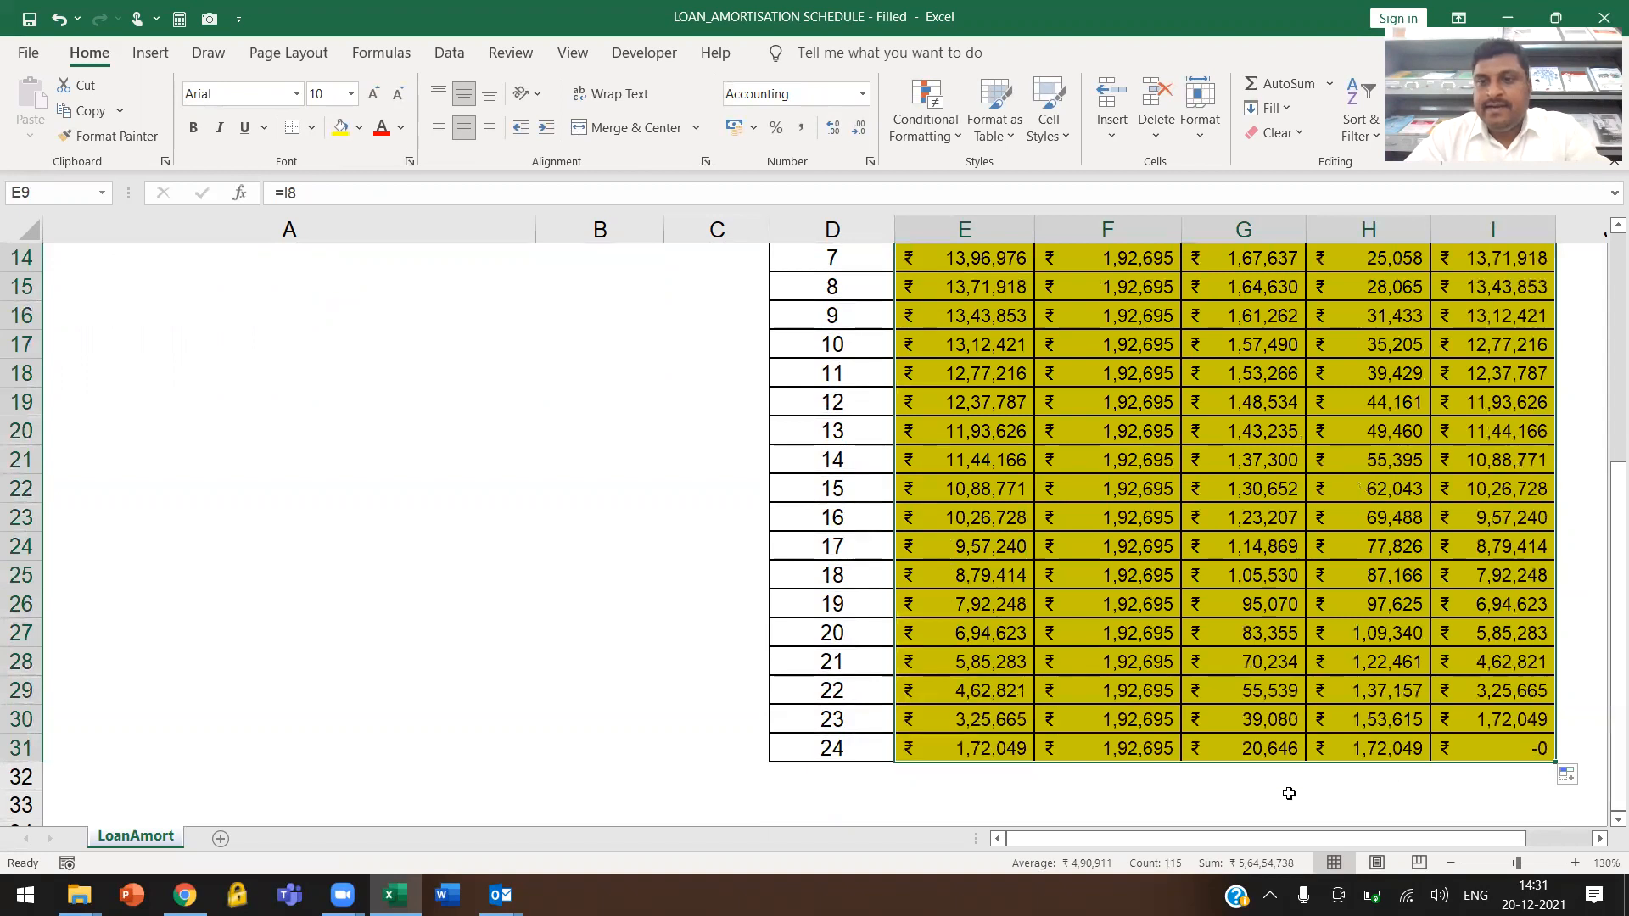
pyautogui.scroll(5, 1332, 645)
pyautogui.scroll(-4, 1012, 621)
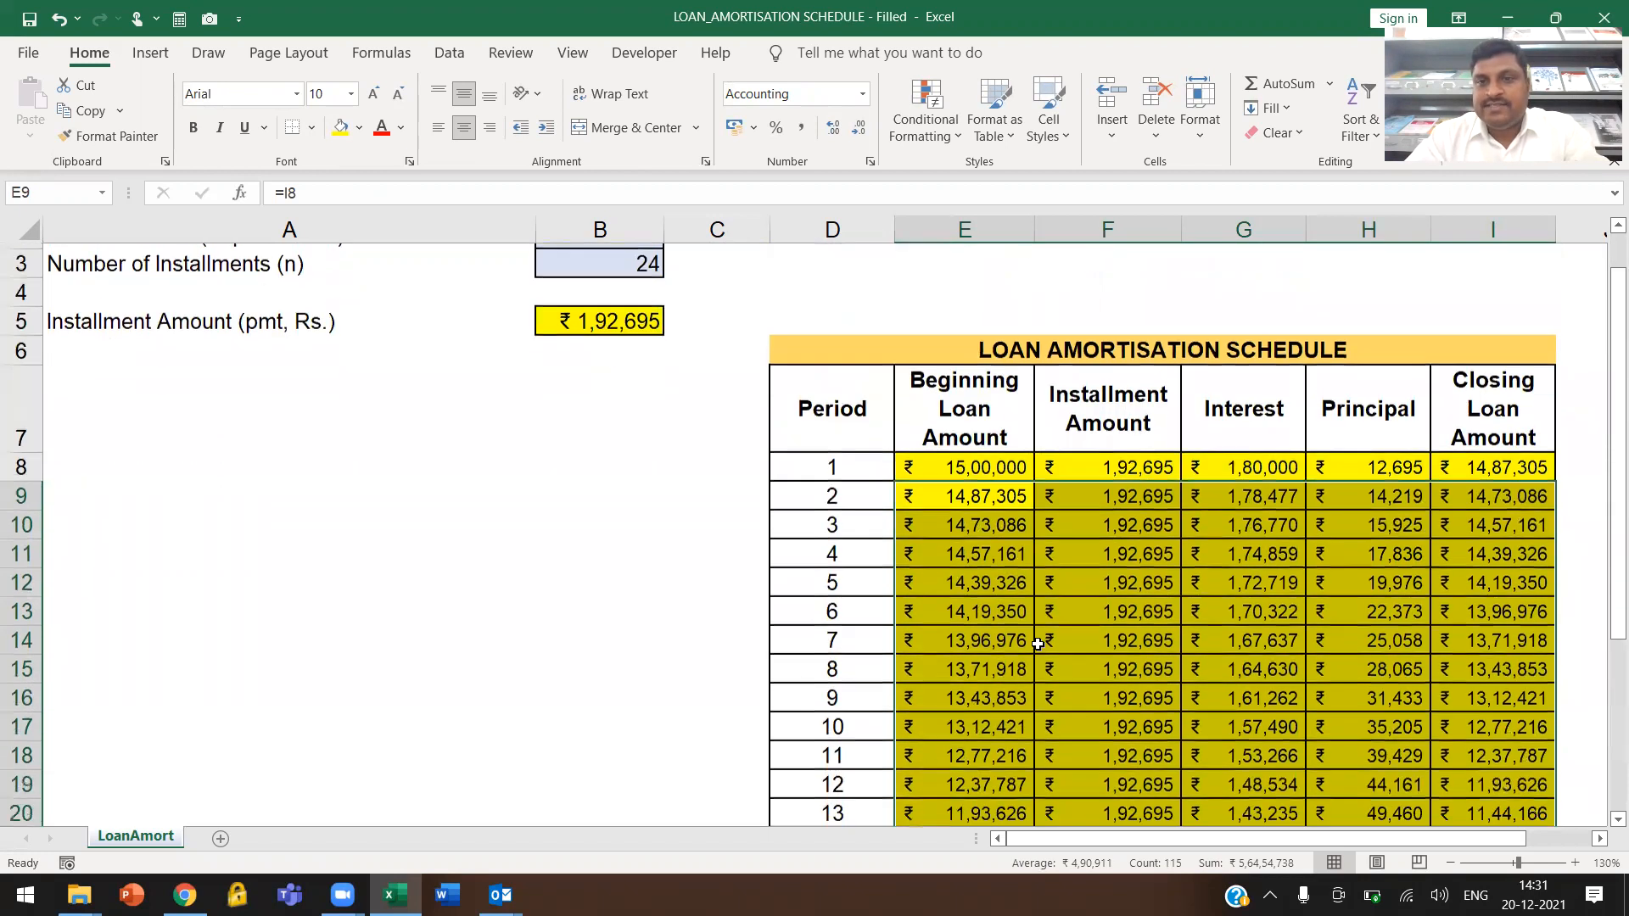
pyautogui.click(1522, 777)
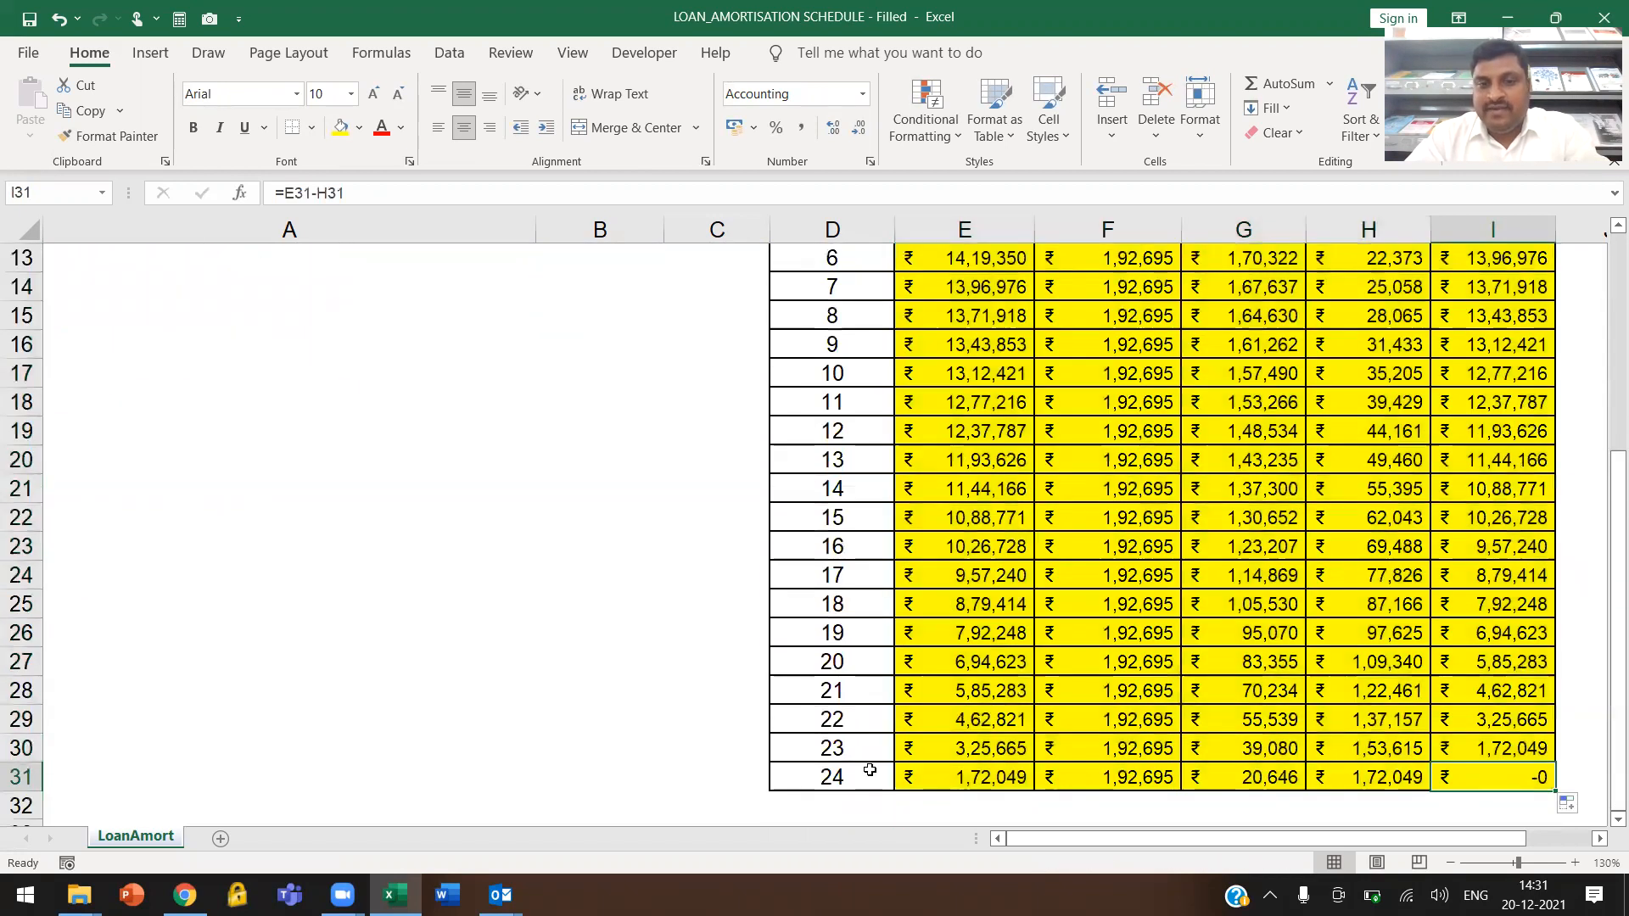
# Set the loan amount in cell B1 to 2500000 and check the recalculated schedule down to period 24
pyautogui.scroll(3, 1231, 551)
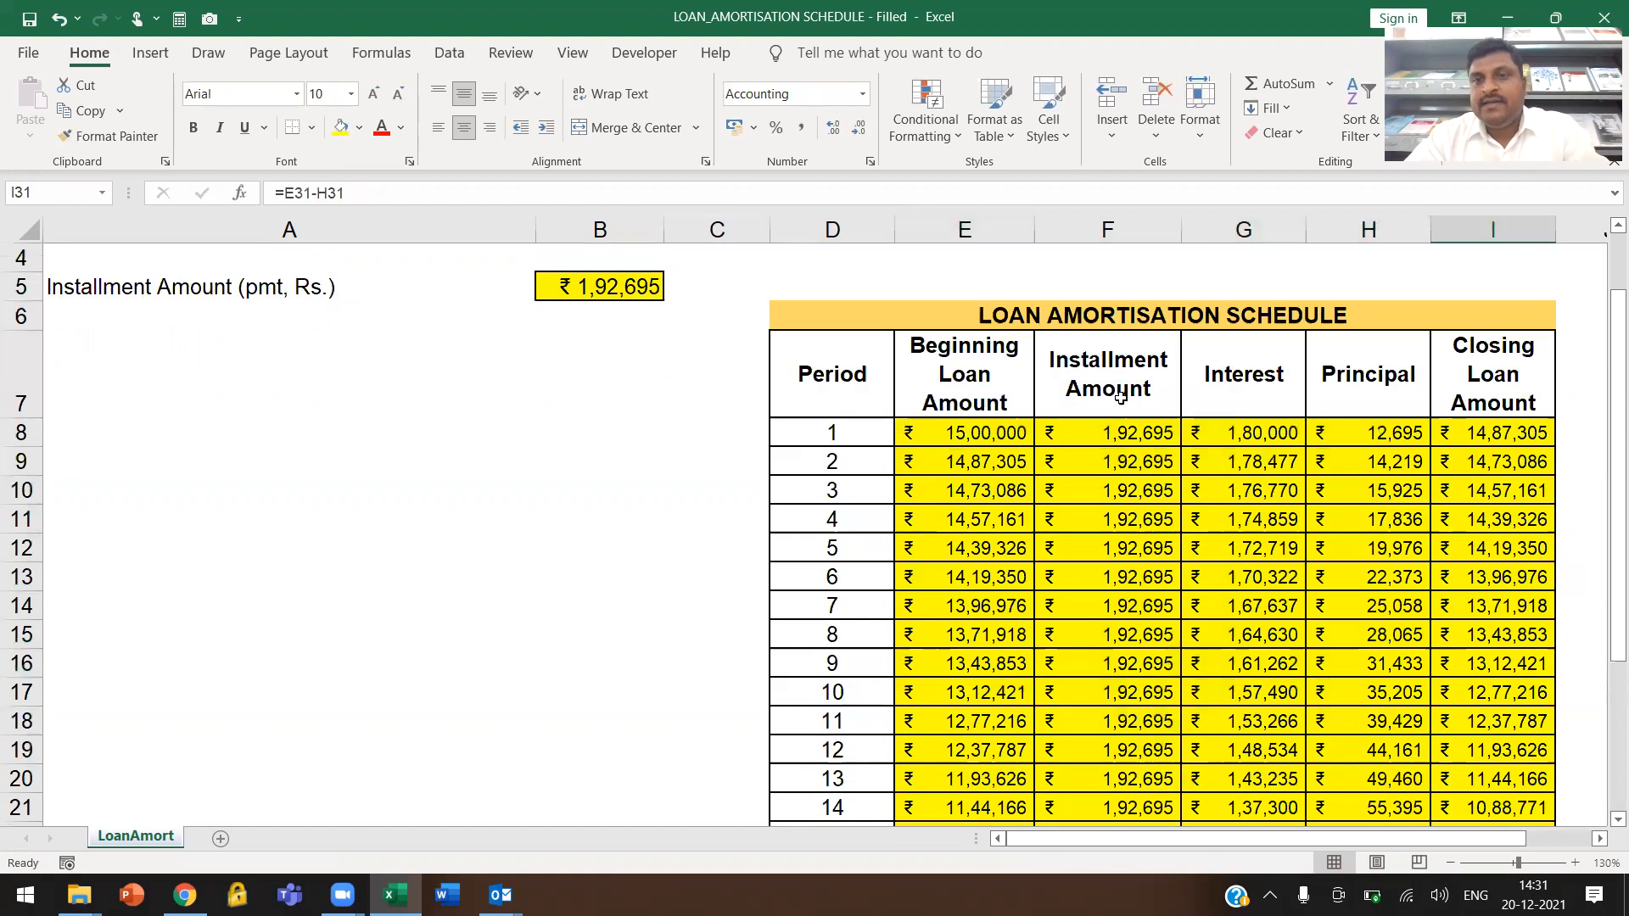
pyautogui.scroll(1, 1126, 442)
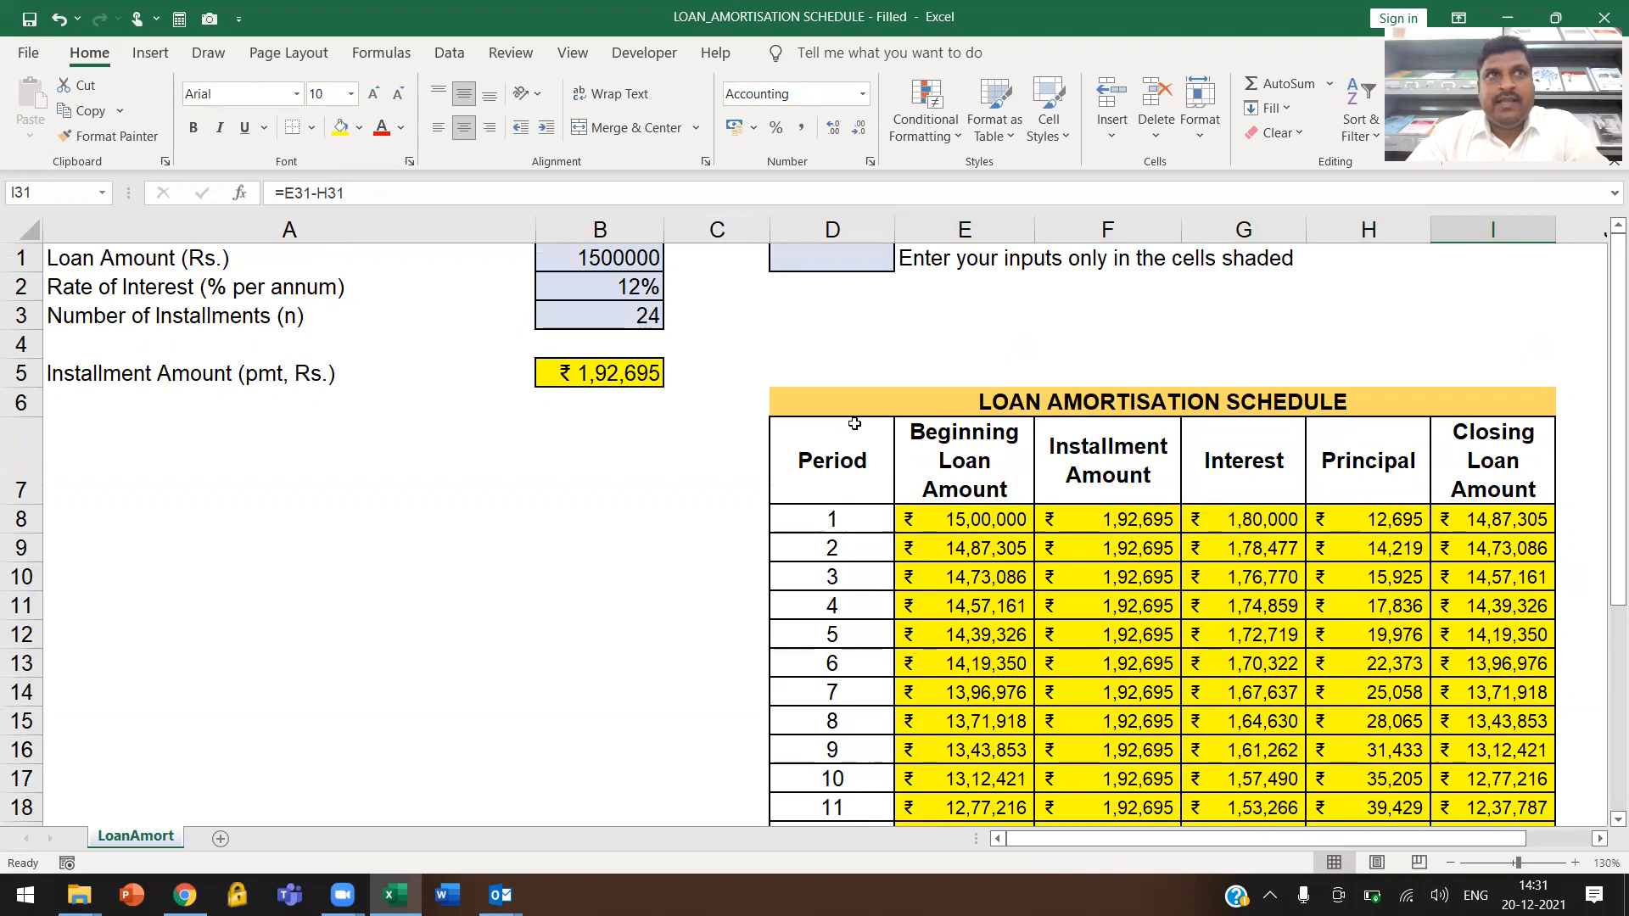
pyautogui.moveTo(142, 249); pyautogui.dragTo(556, 255)
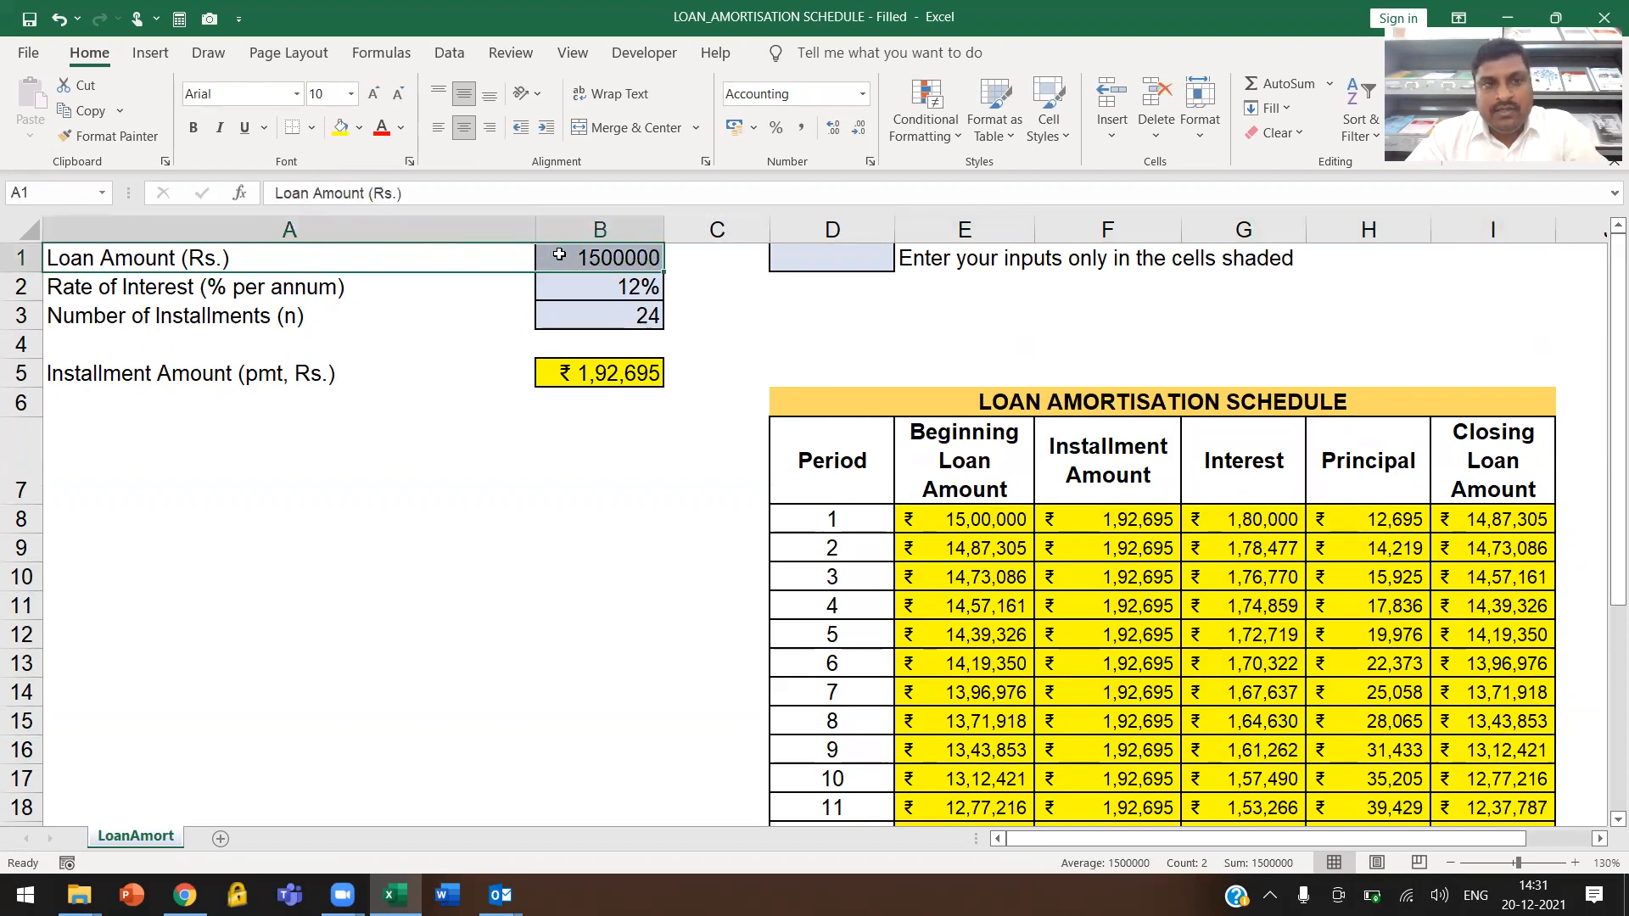
pyautogui.click(599, 288)
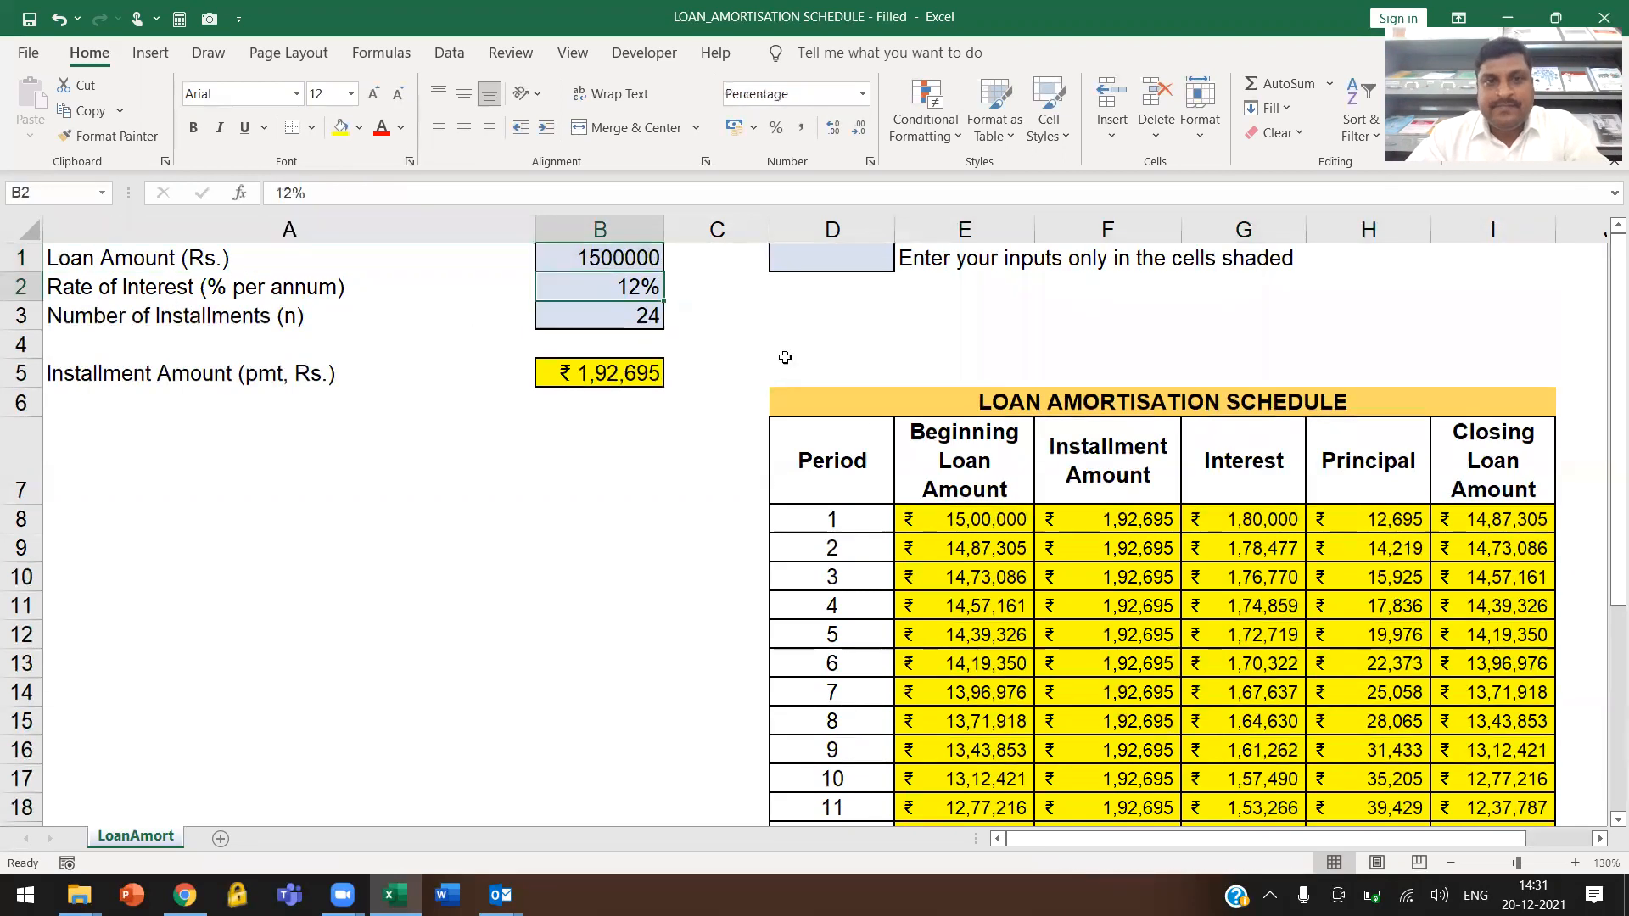
pyautogui.click(618, 255)
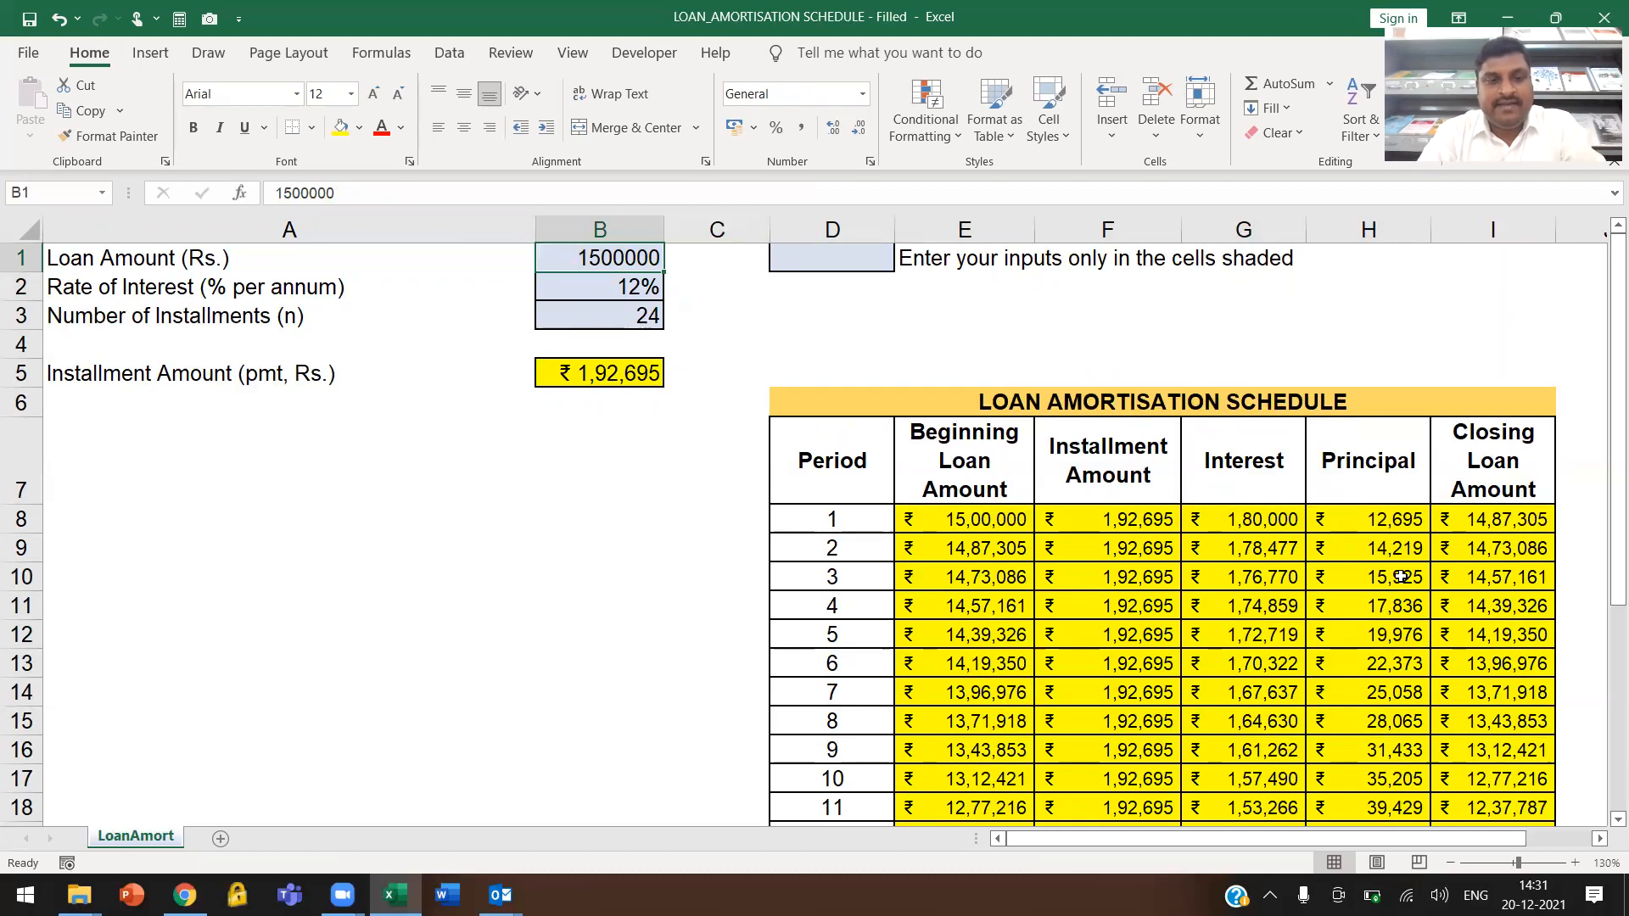
pyautogui.write('2500000')
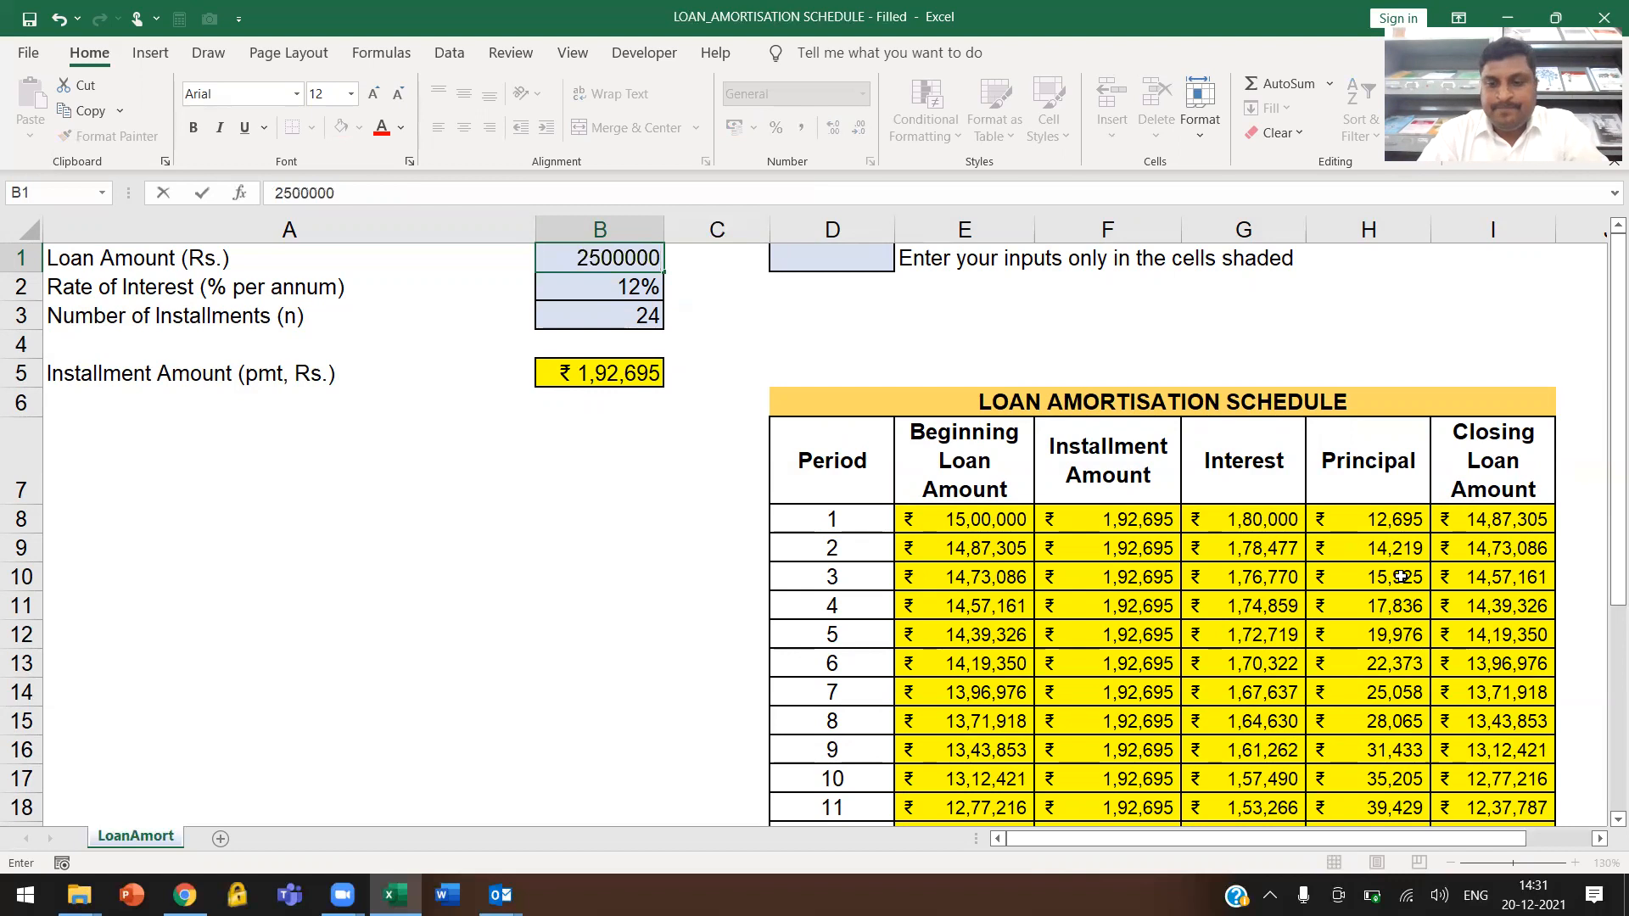
pyautogui.press('Return')
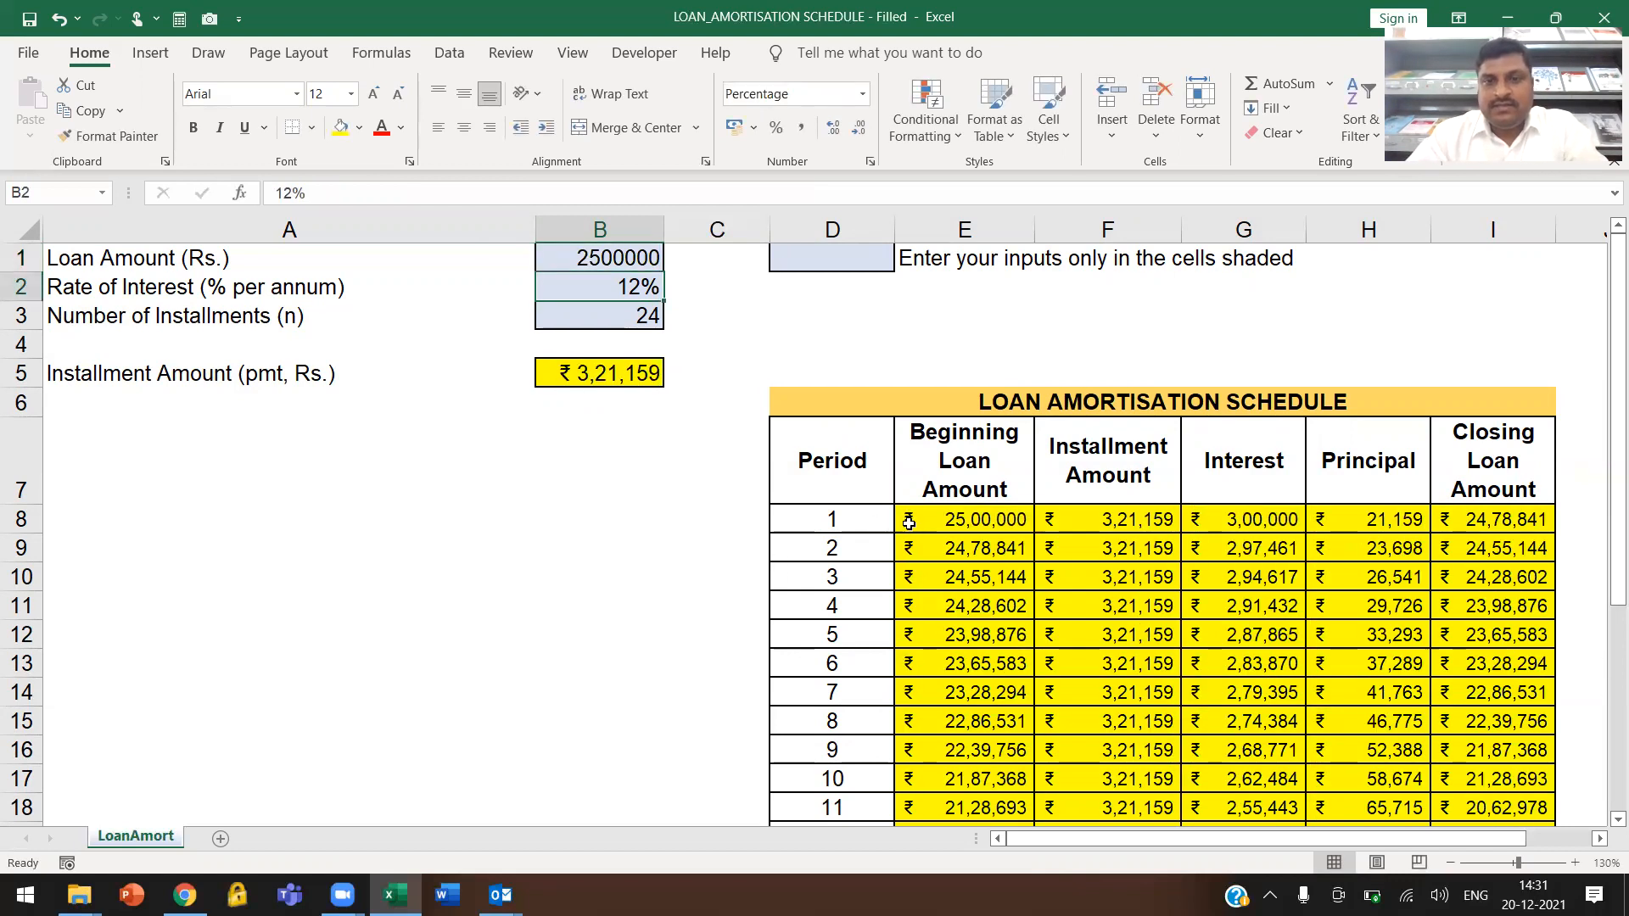
pyautogui.scroll(-4, 1275, 730)
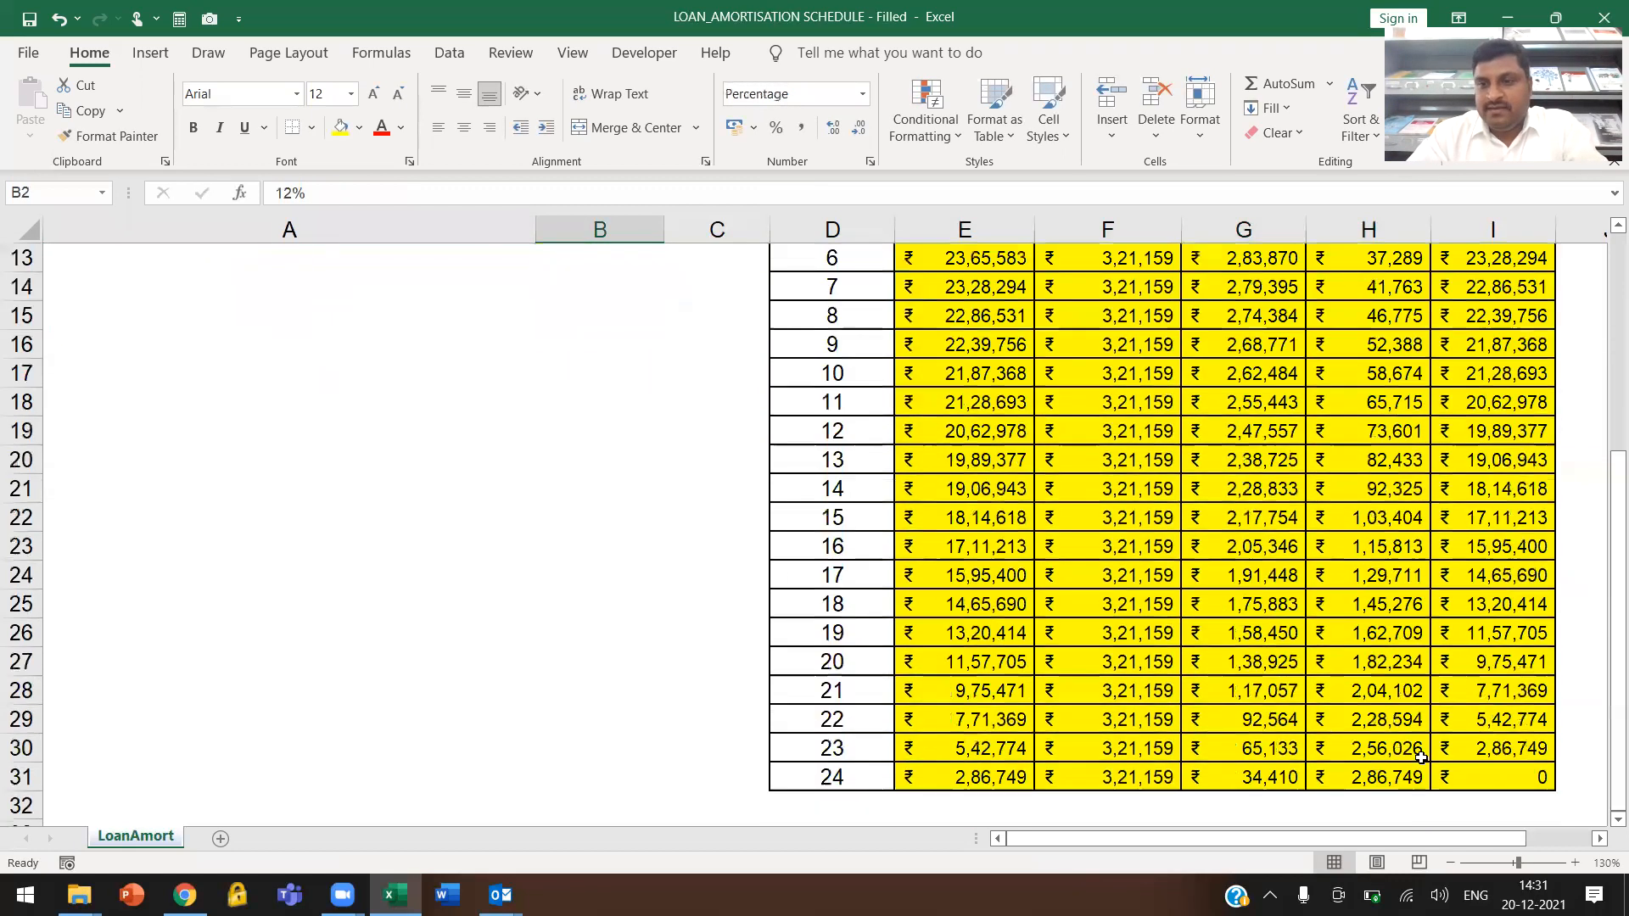
# Set the rate of interest in cell B2 to 18% and check the recalculated amortisation schedule
pyautogui.scroll(4, 1275, 730)
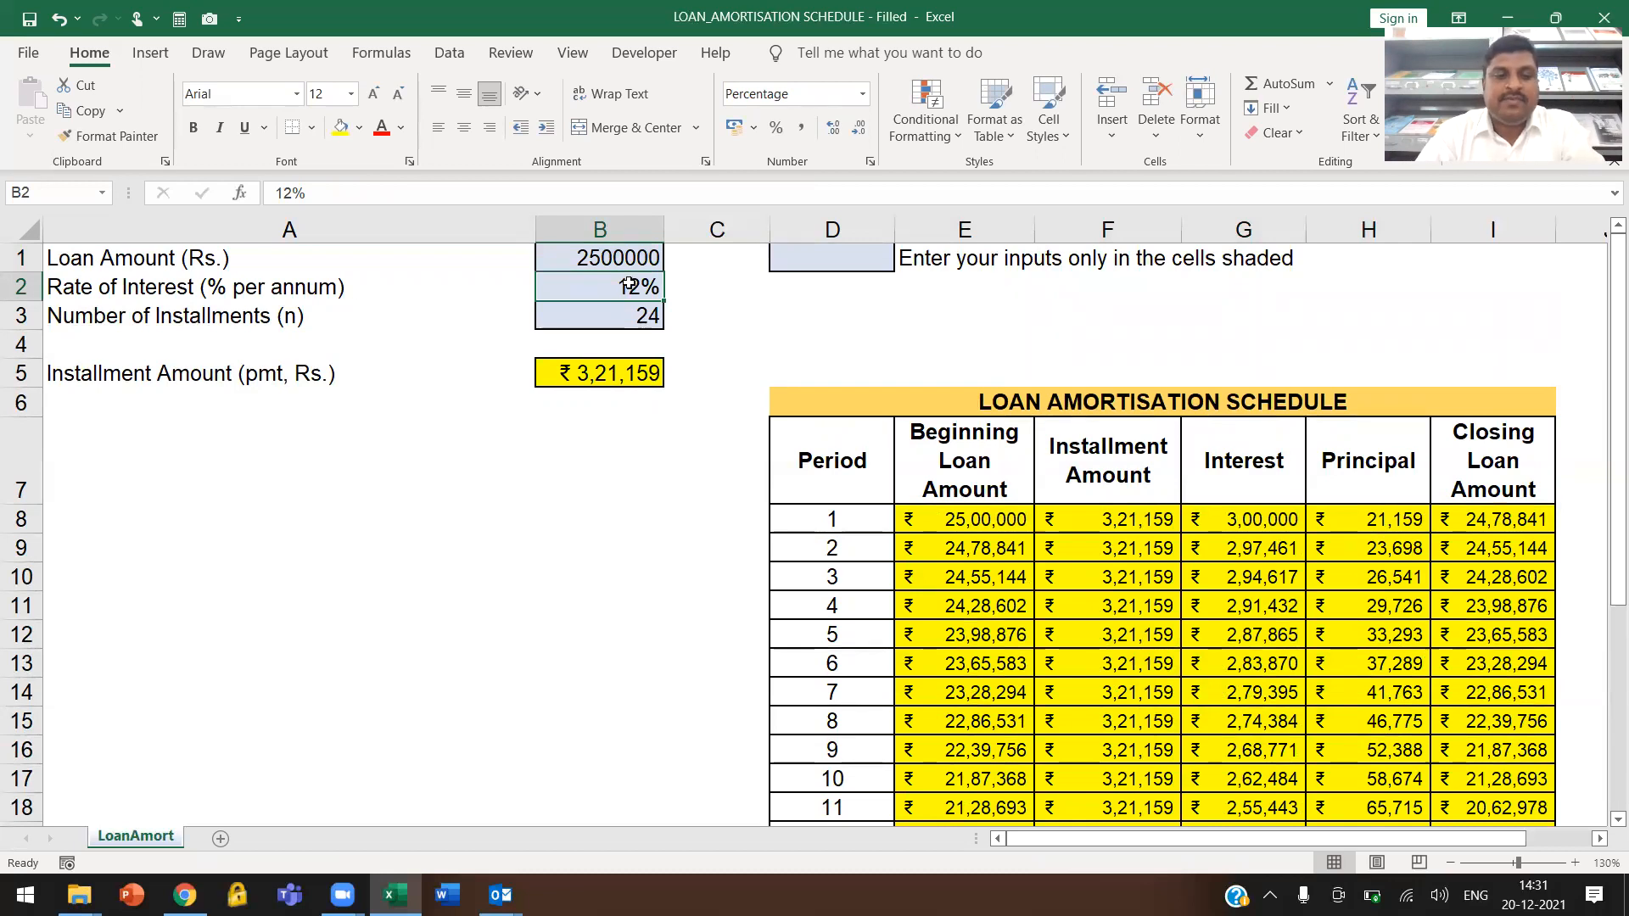
pyautogui.write('18')
pyautogui.press('Return')
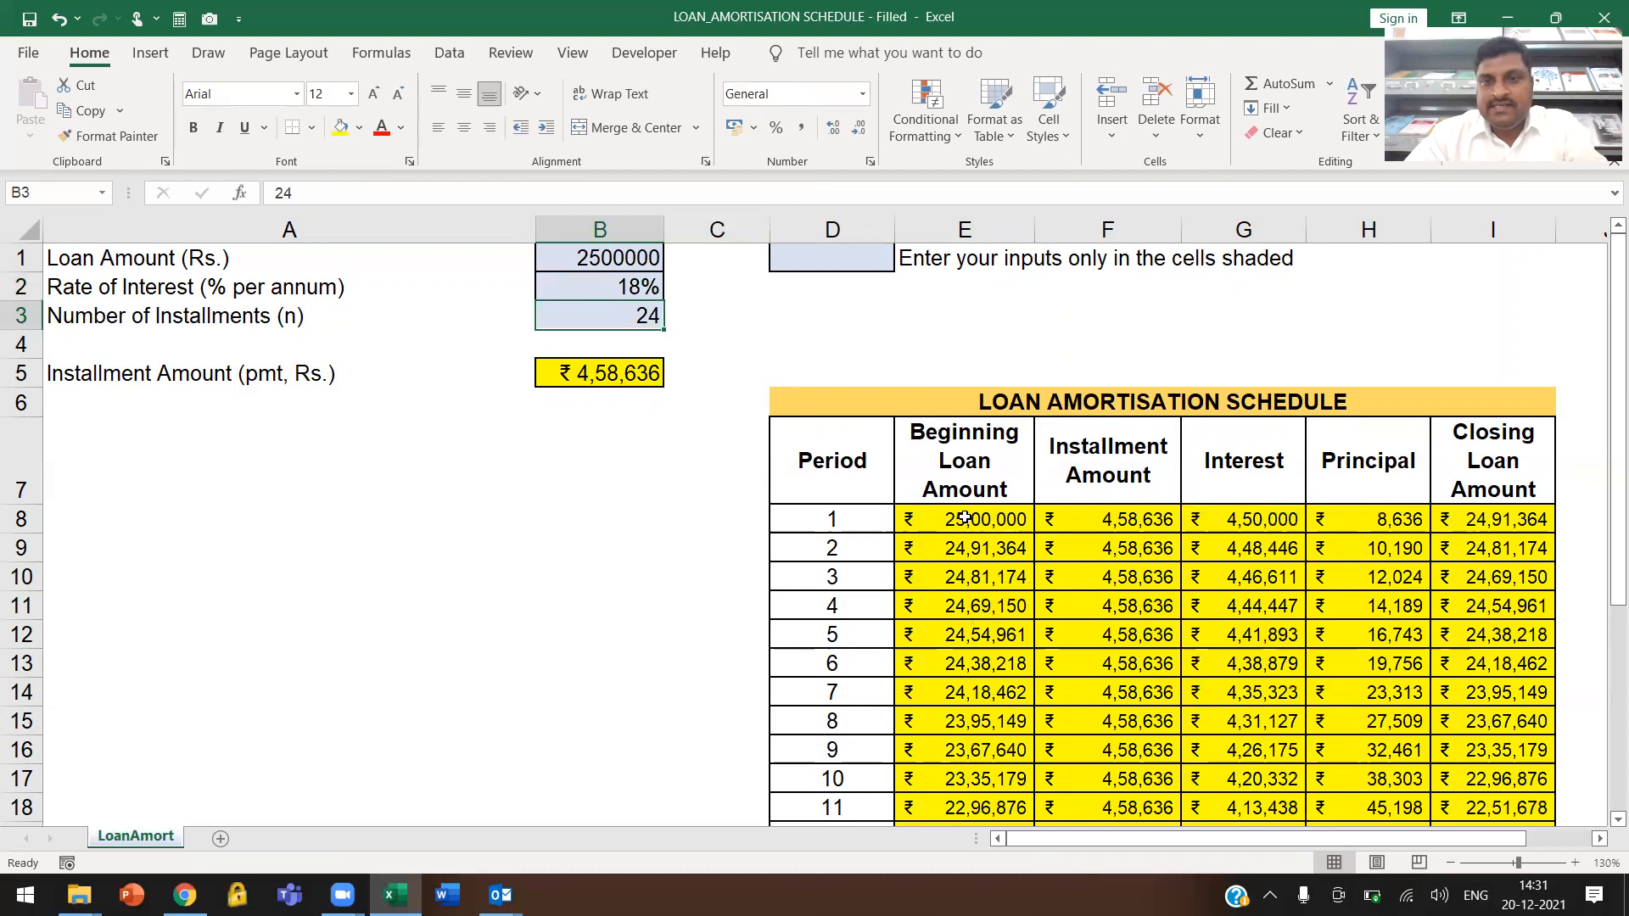
pyautogui.scroll(-5, 965, 518)
pyautogui.scroll(5, 976, 509)
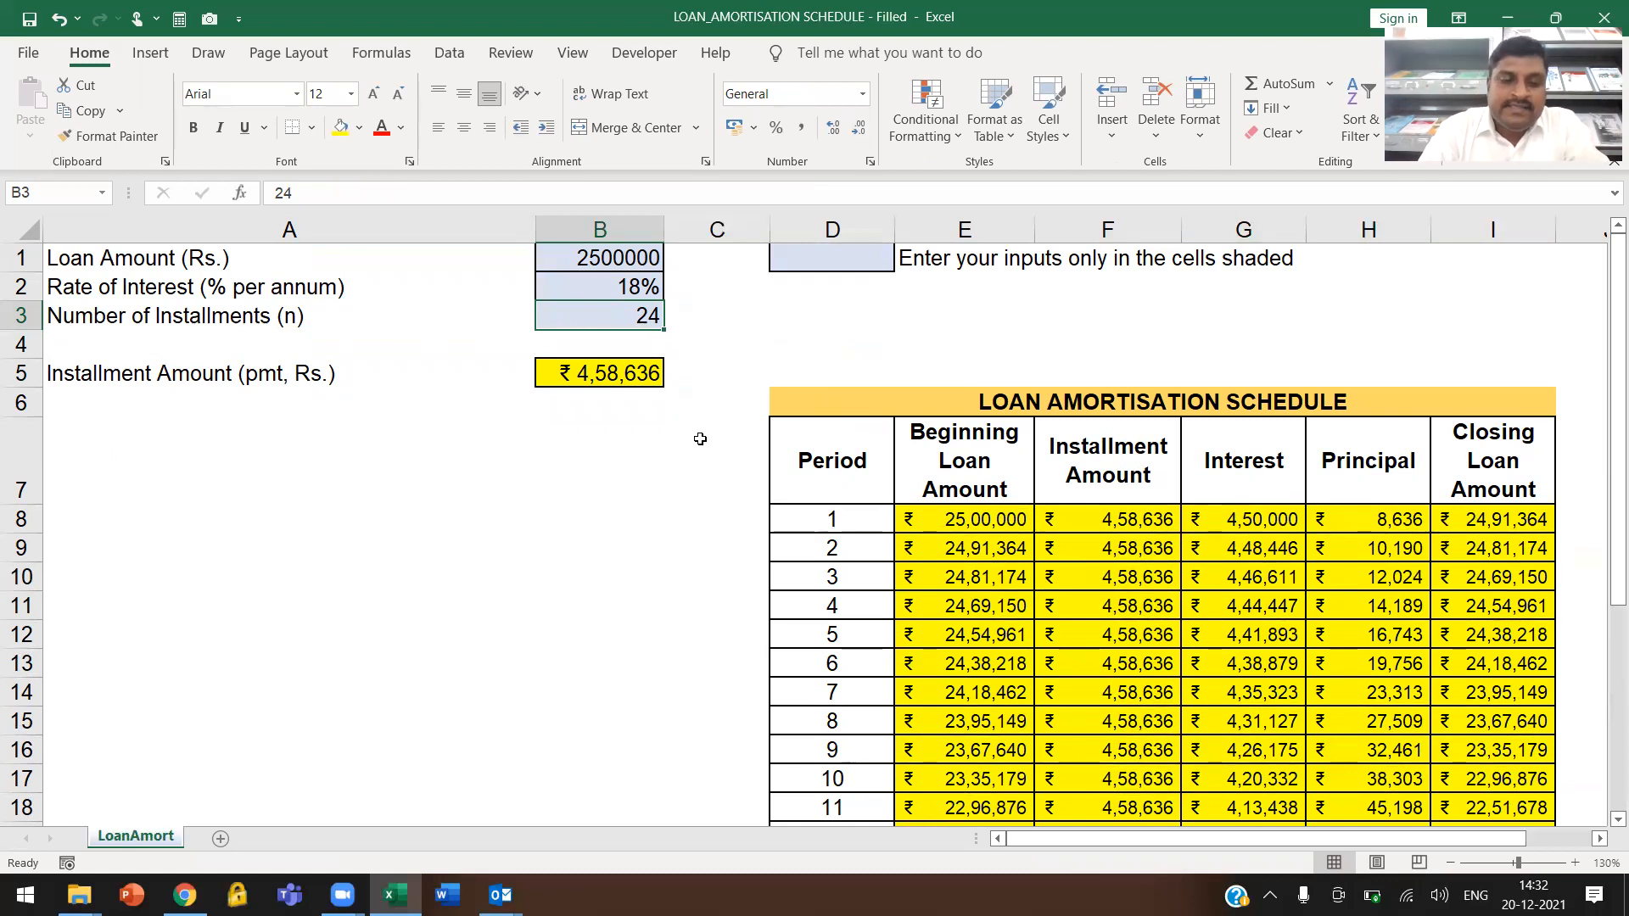
# Set the number of installments in cell B3 to 36 and inspect the rows around and below period 24
pyautogui.write('36')
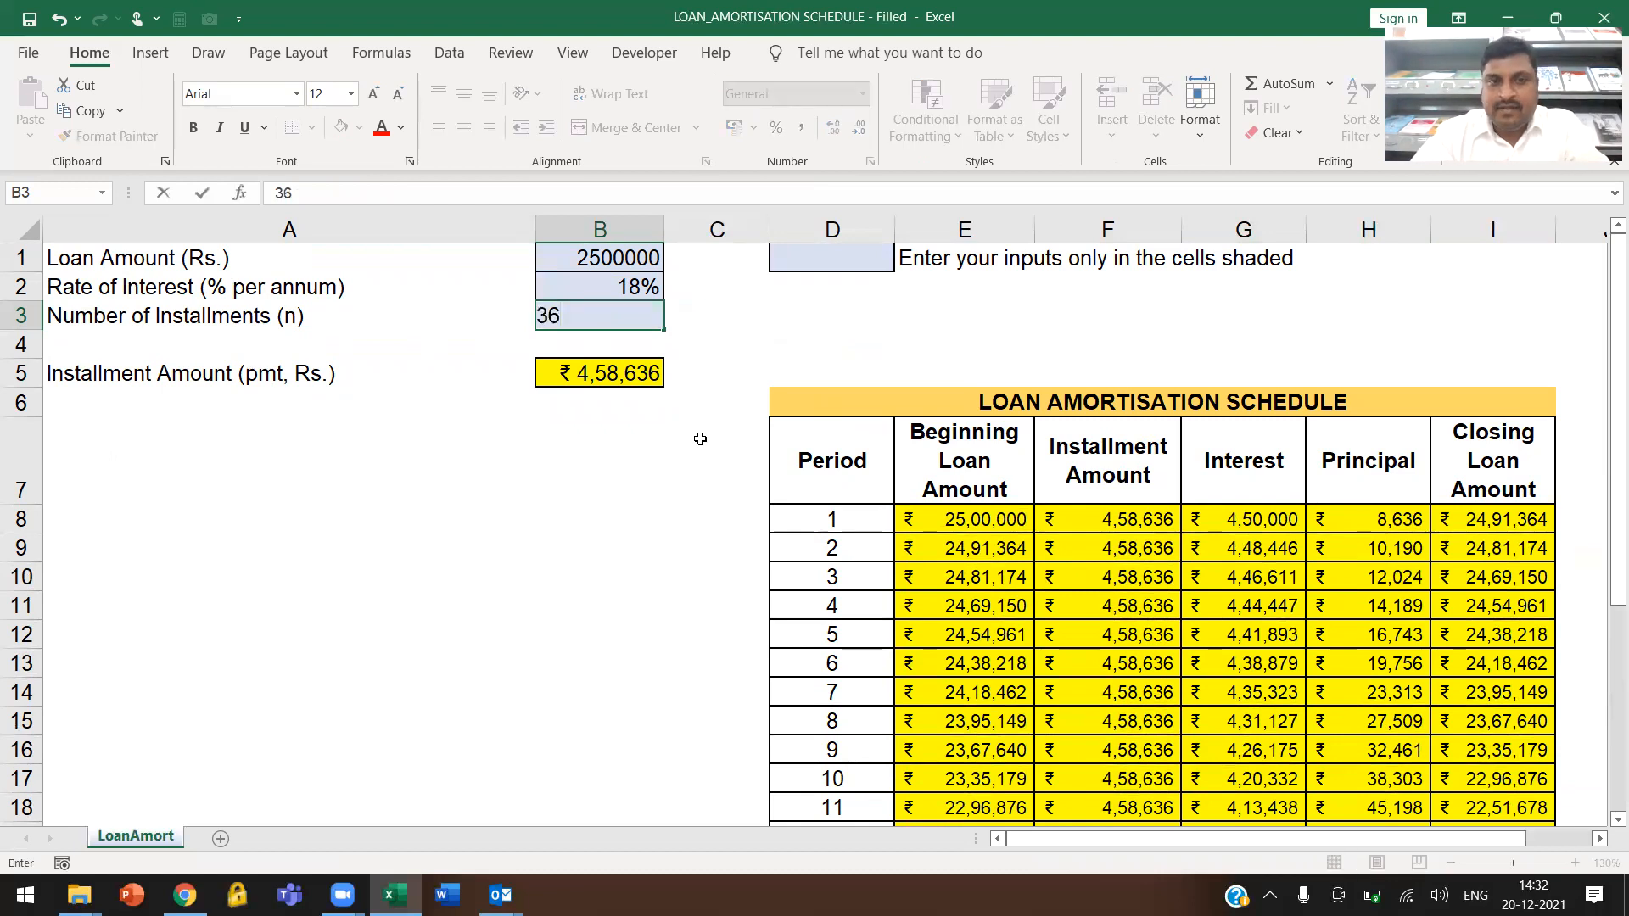
pyautogui.press('Return')
pyautogui.scroll(-3, 749, 471)
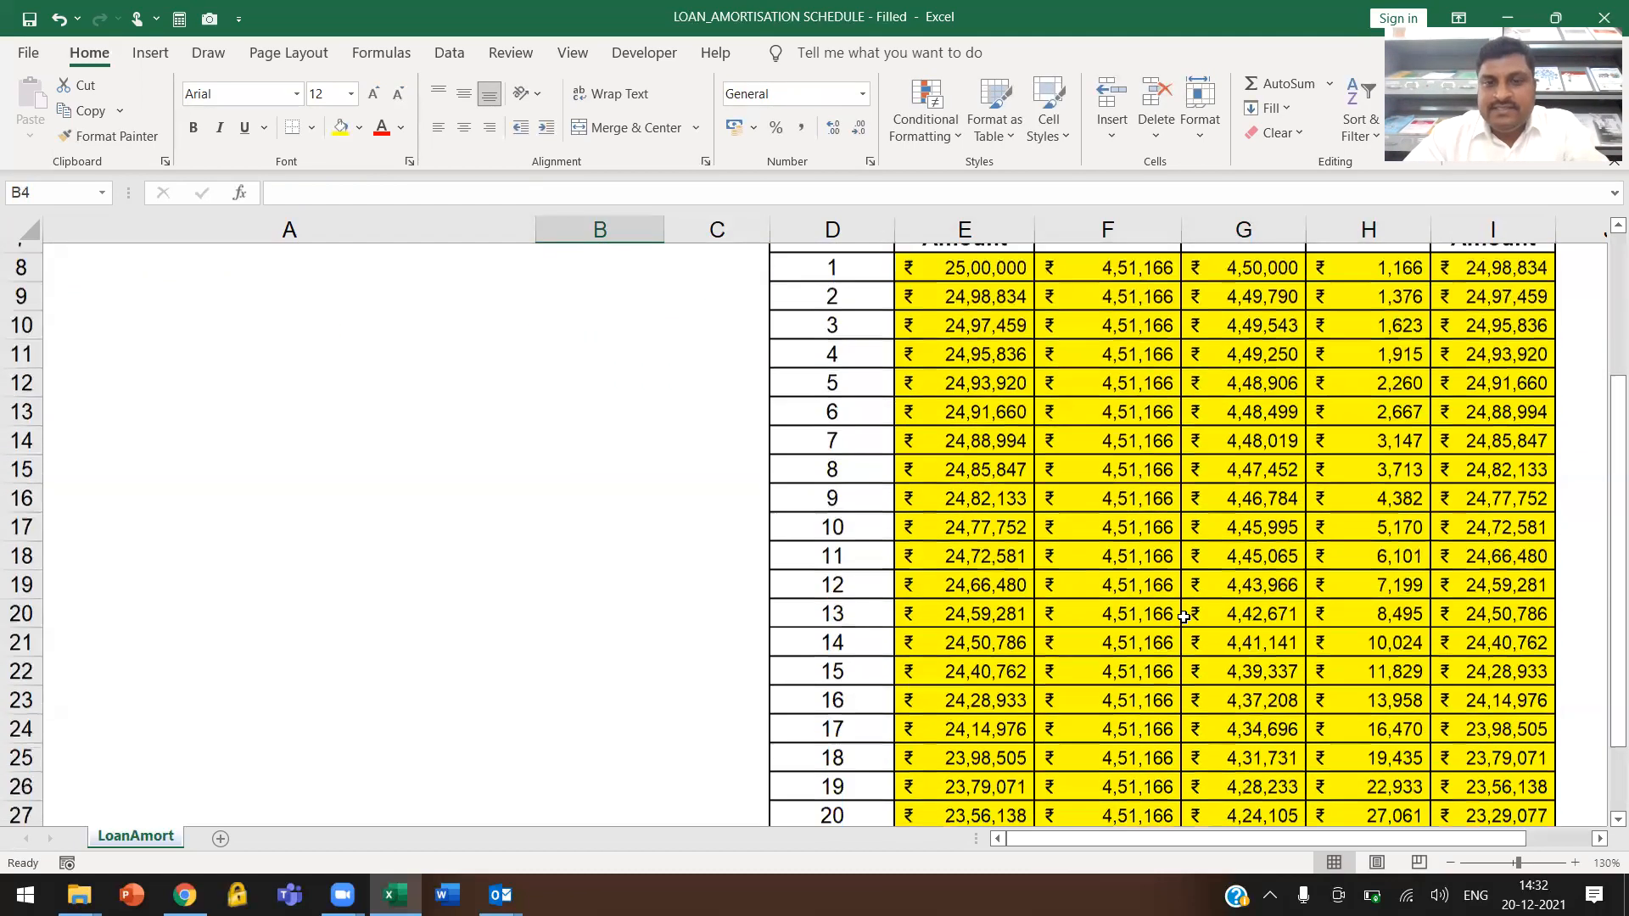
pyautogui.scroll(-3, 1184, 617)
pyautogui.moveTo(828, 692); pyautogui.dragTo(1392, 692)
pyautogui.moveTo(828, 721); pyautogui.dragTo(1450, 792)
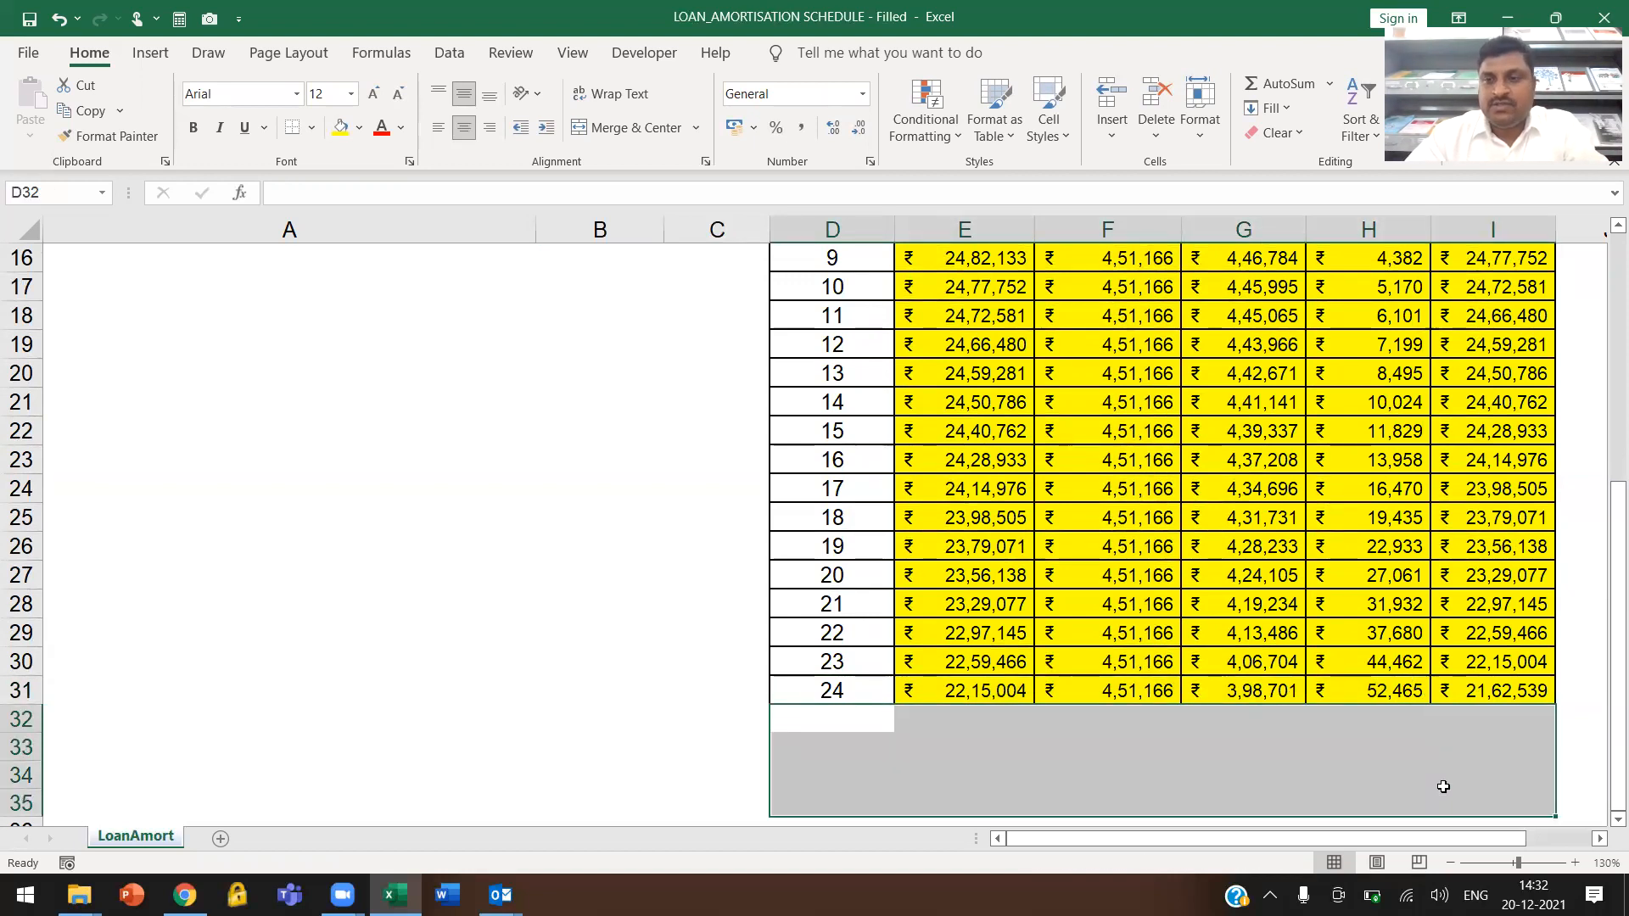
pyautogui.scroll(5, 1443, 787)
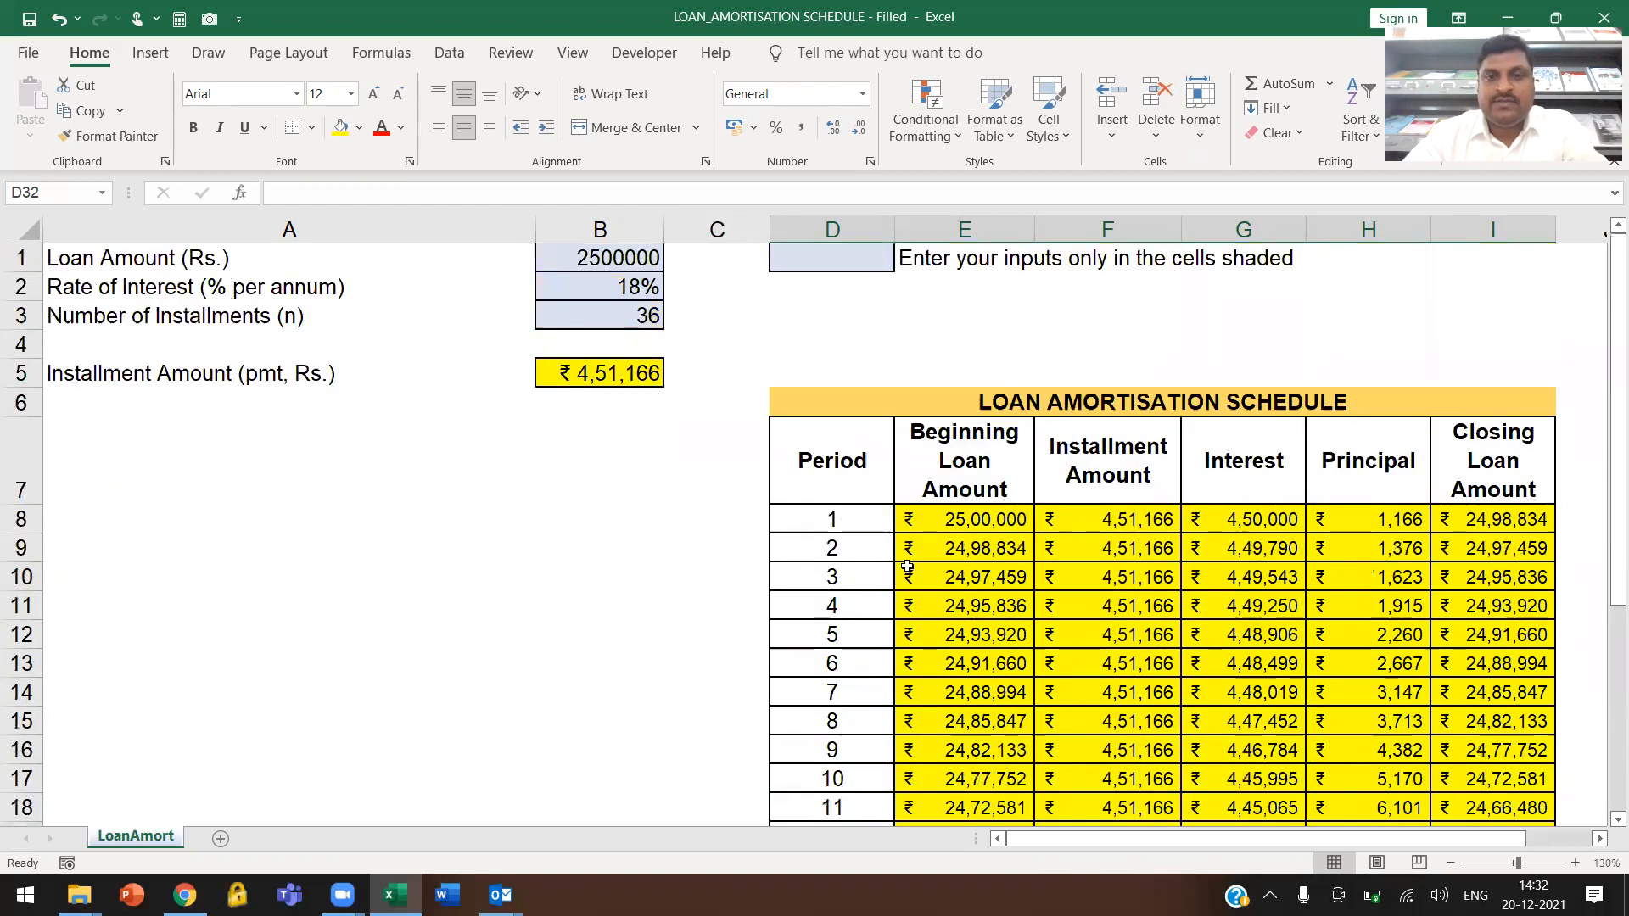
pyautogui.click(863, 524)
# Set the number of installments in cell B3 to 12 and inspect the schedule rows from period 13 onward
pyautogui.click(640, 327)
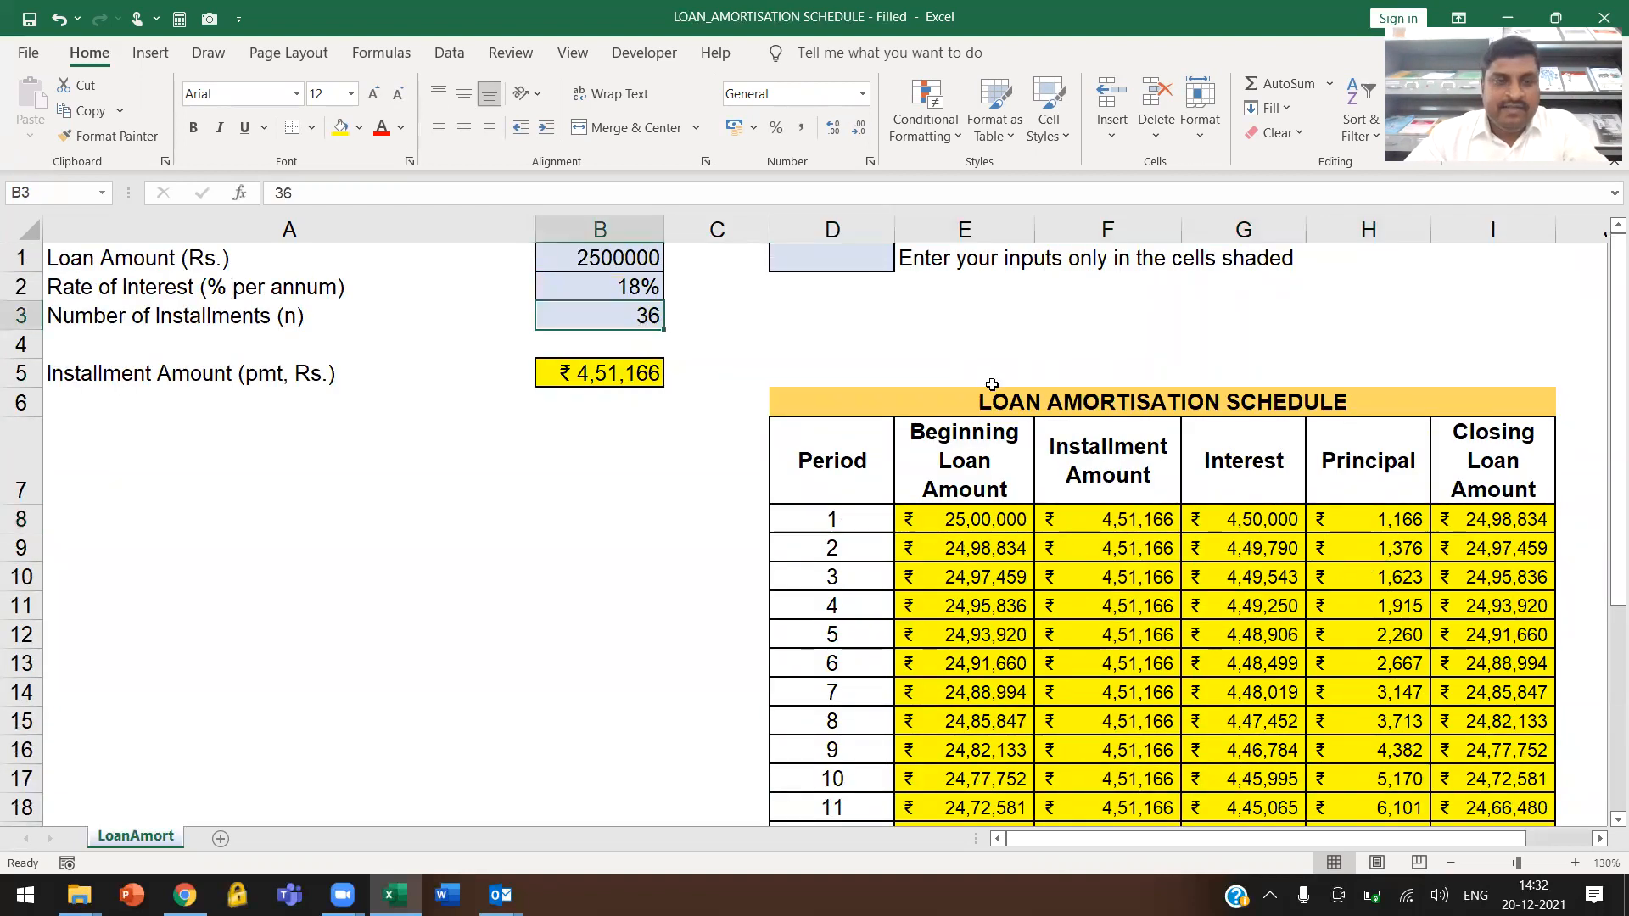
pyautogui.write('12')
pyautogui.press('Return')
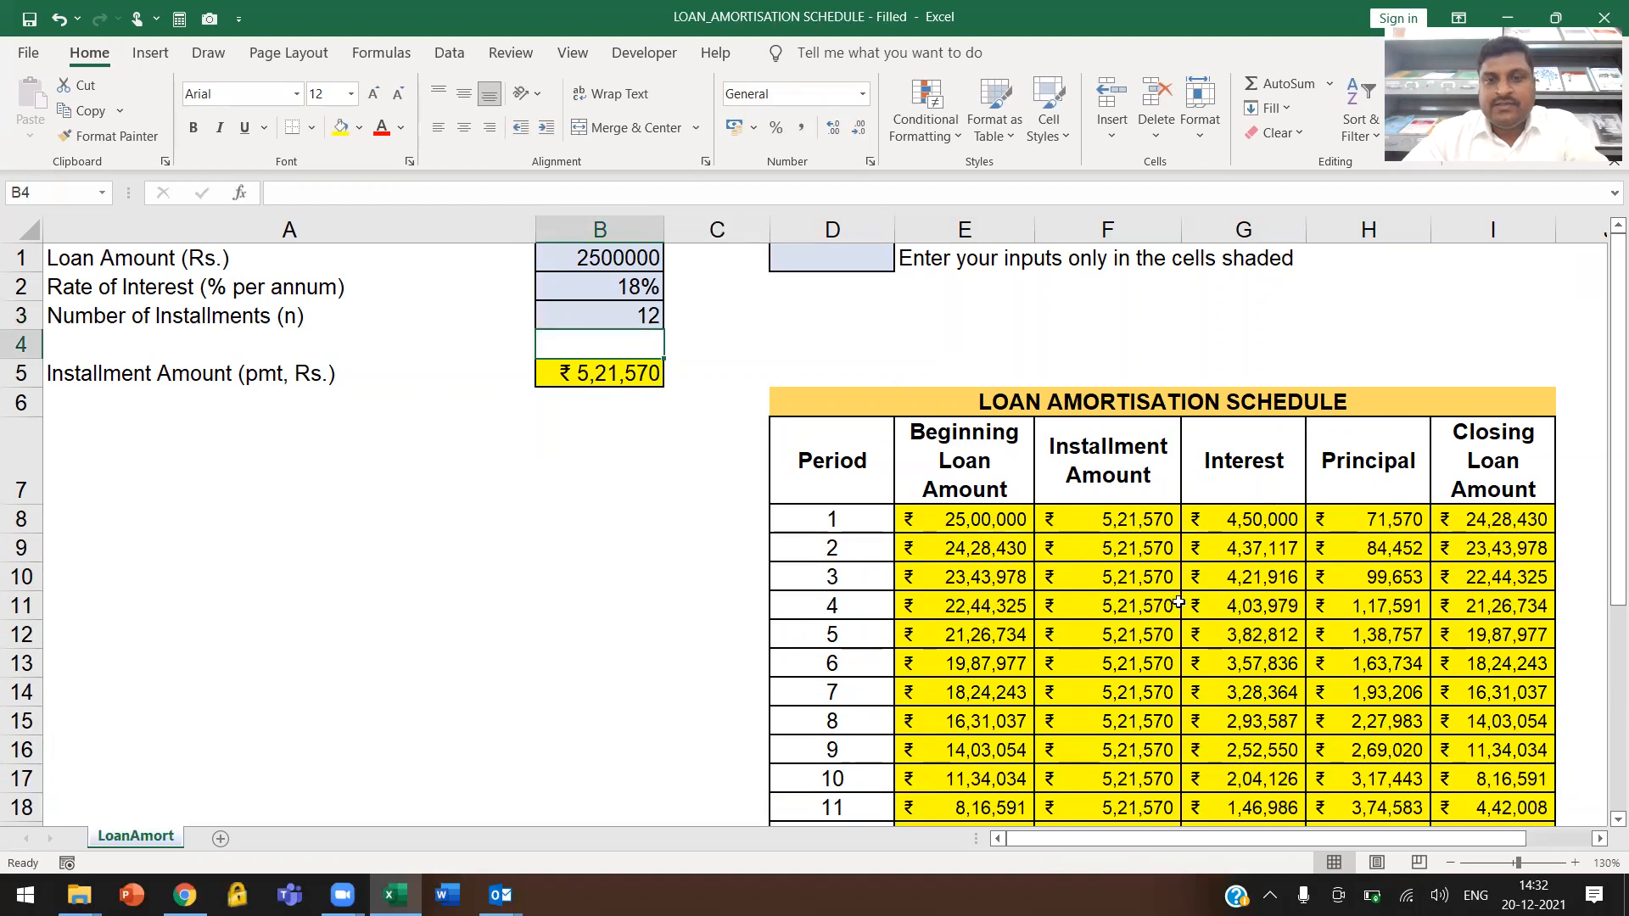
pyautogui.scroll(-2, 965, 665)
pyautogui.scroll(-1, 965, 666)
pyautogui.moveTo(994, 546); pyautogui.dragTo(1464, 808)
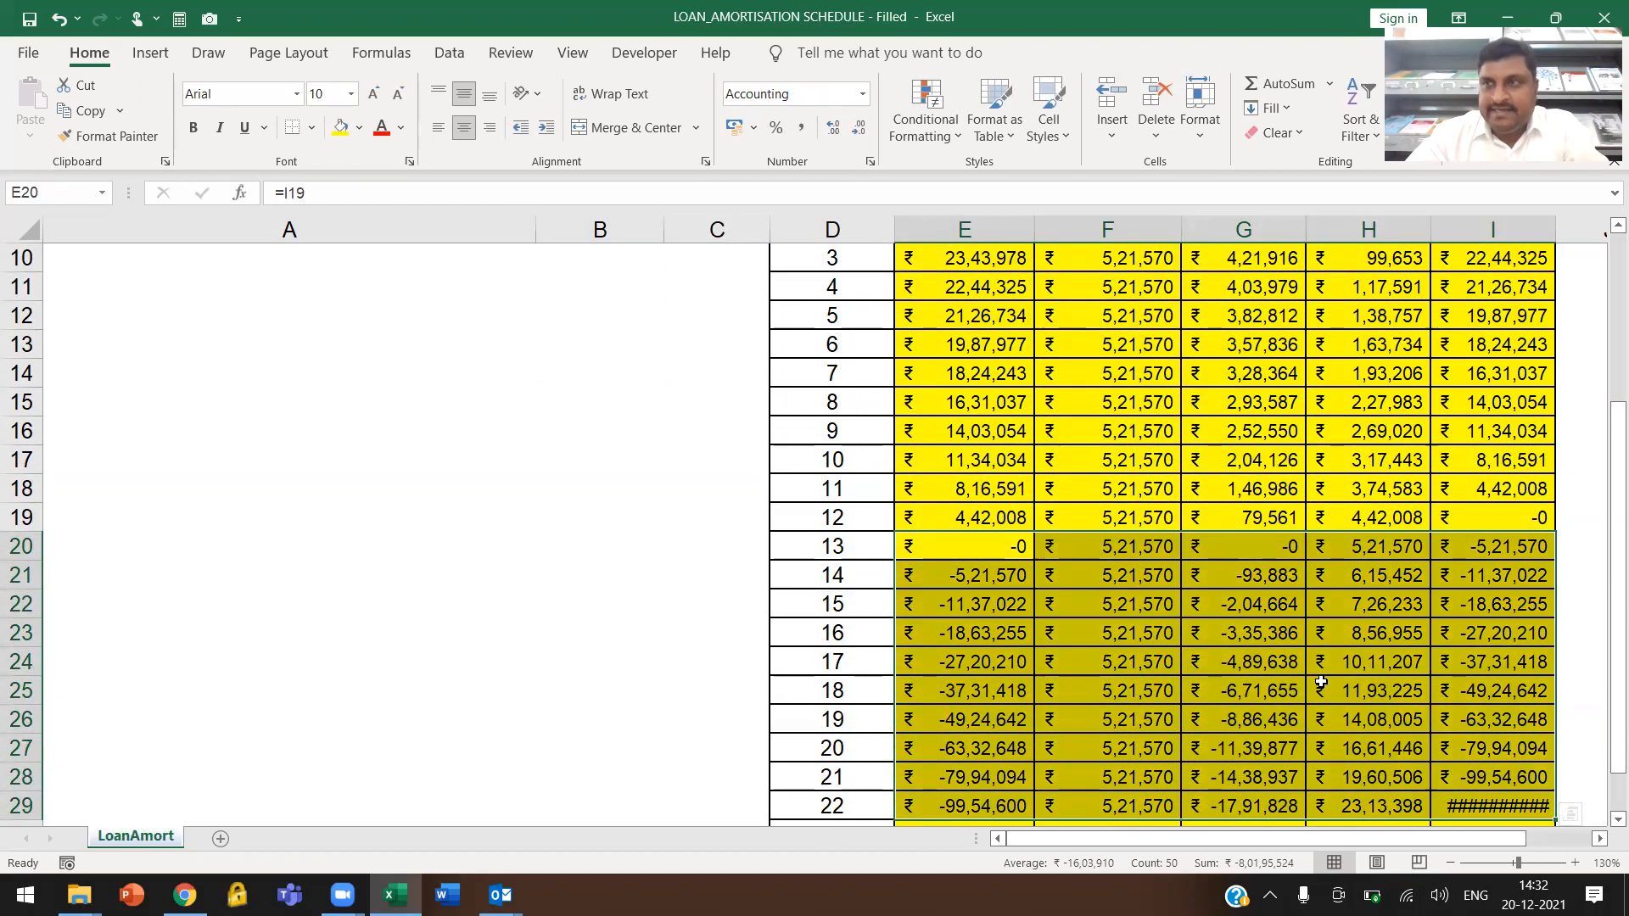
pyautogui.scroll(3, 1321, 682)
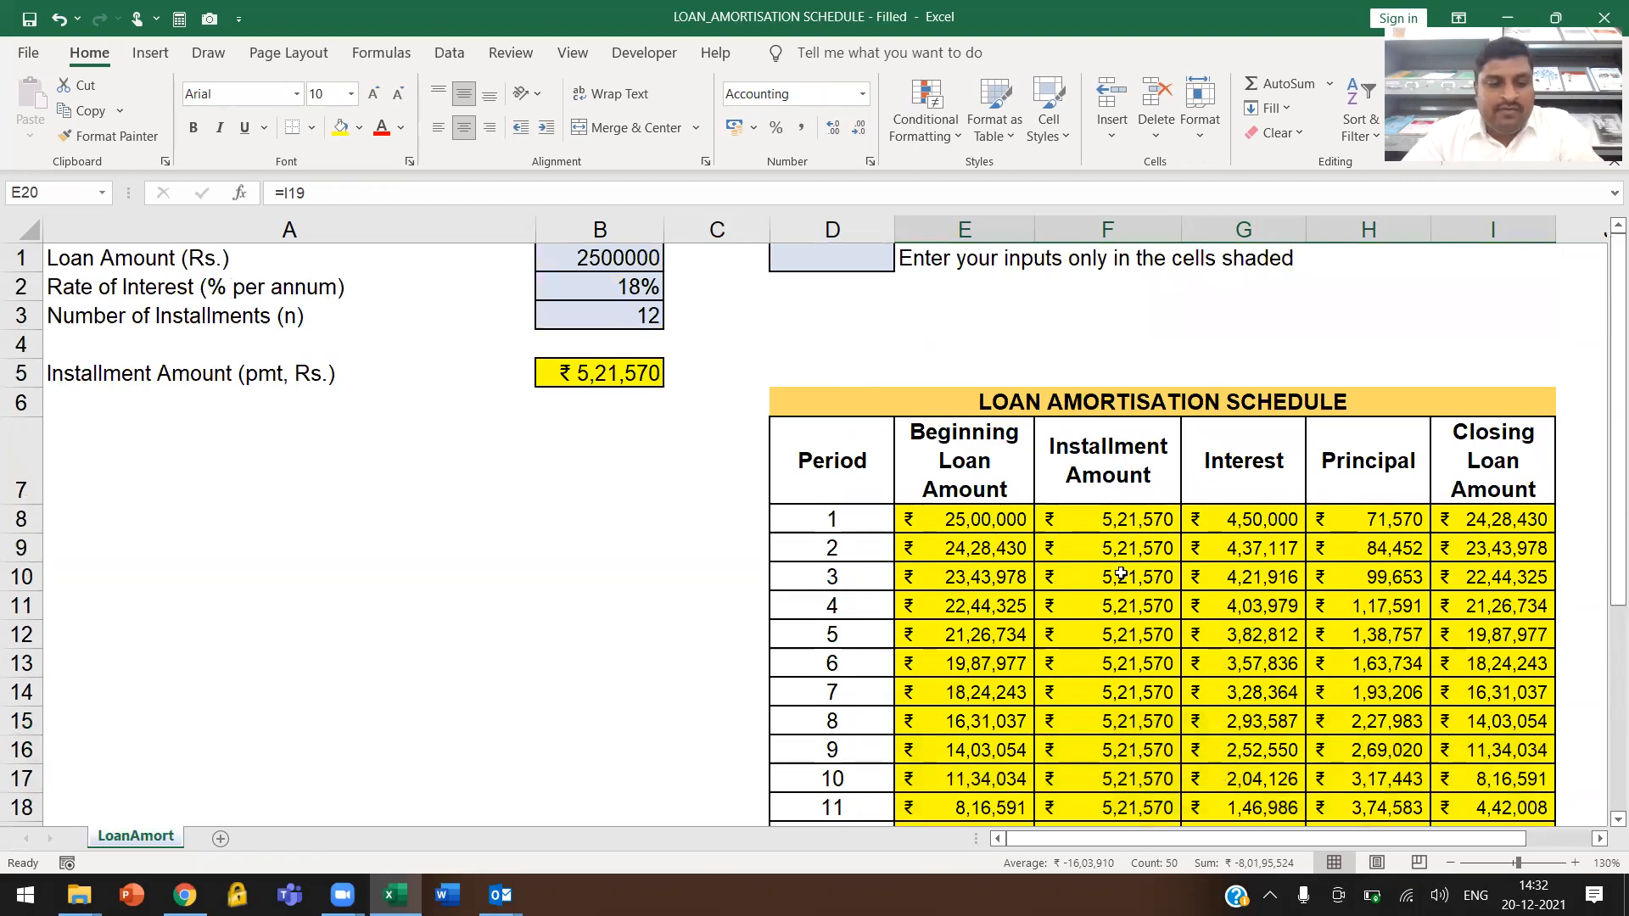
# Undo the last two changes to the number of installments
pyautogui.hotkey('ctrl', 'z')
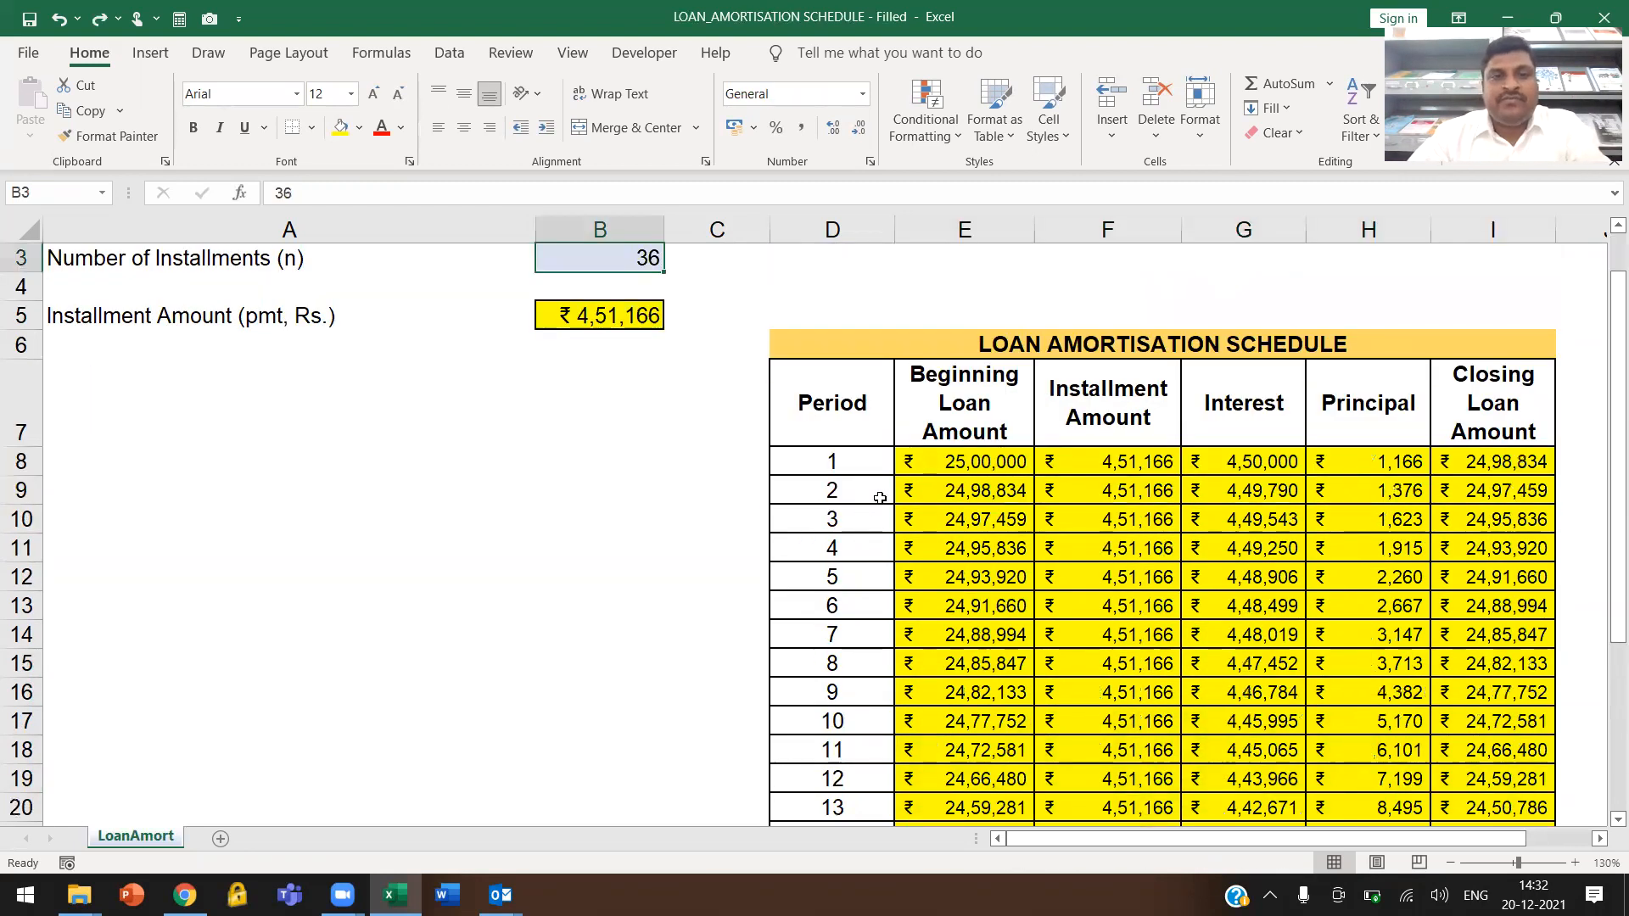
pyautogui.scroll(1, 908, 496)
pyautogui.hotkey('ctrl', 'z')
# Examine the Period column of the schedule and compare it with the number of installments input in cell B3
pyautogui.click(940, 496)
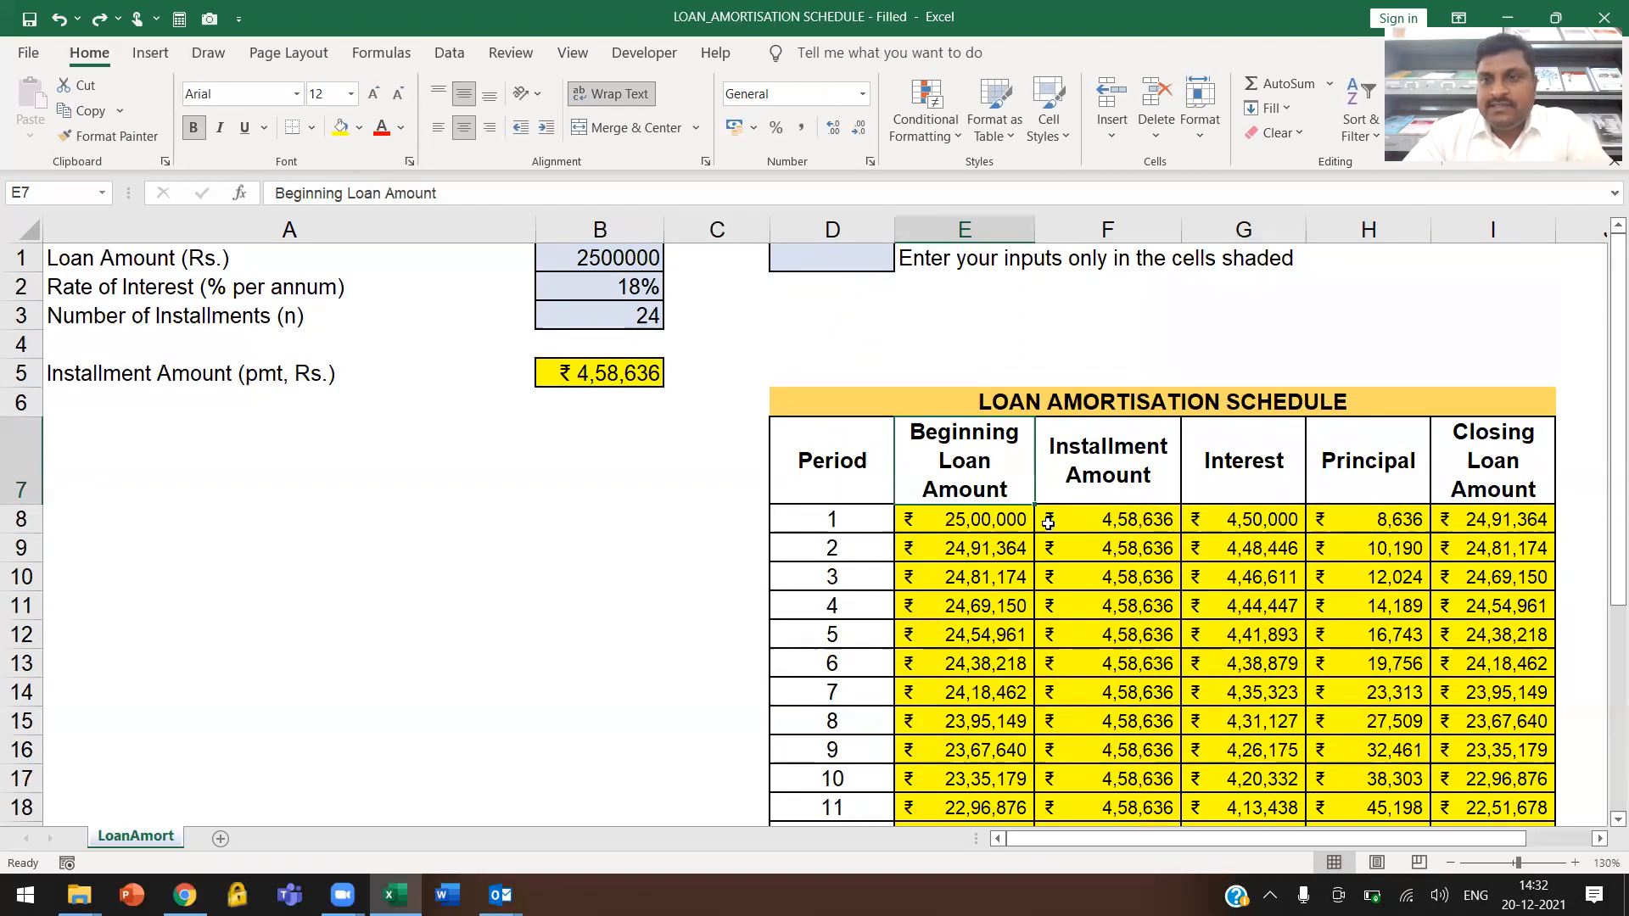
pyautogui.click(860, 520)
pyautogui.scroll(-1, 859, 521)
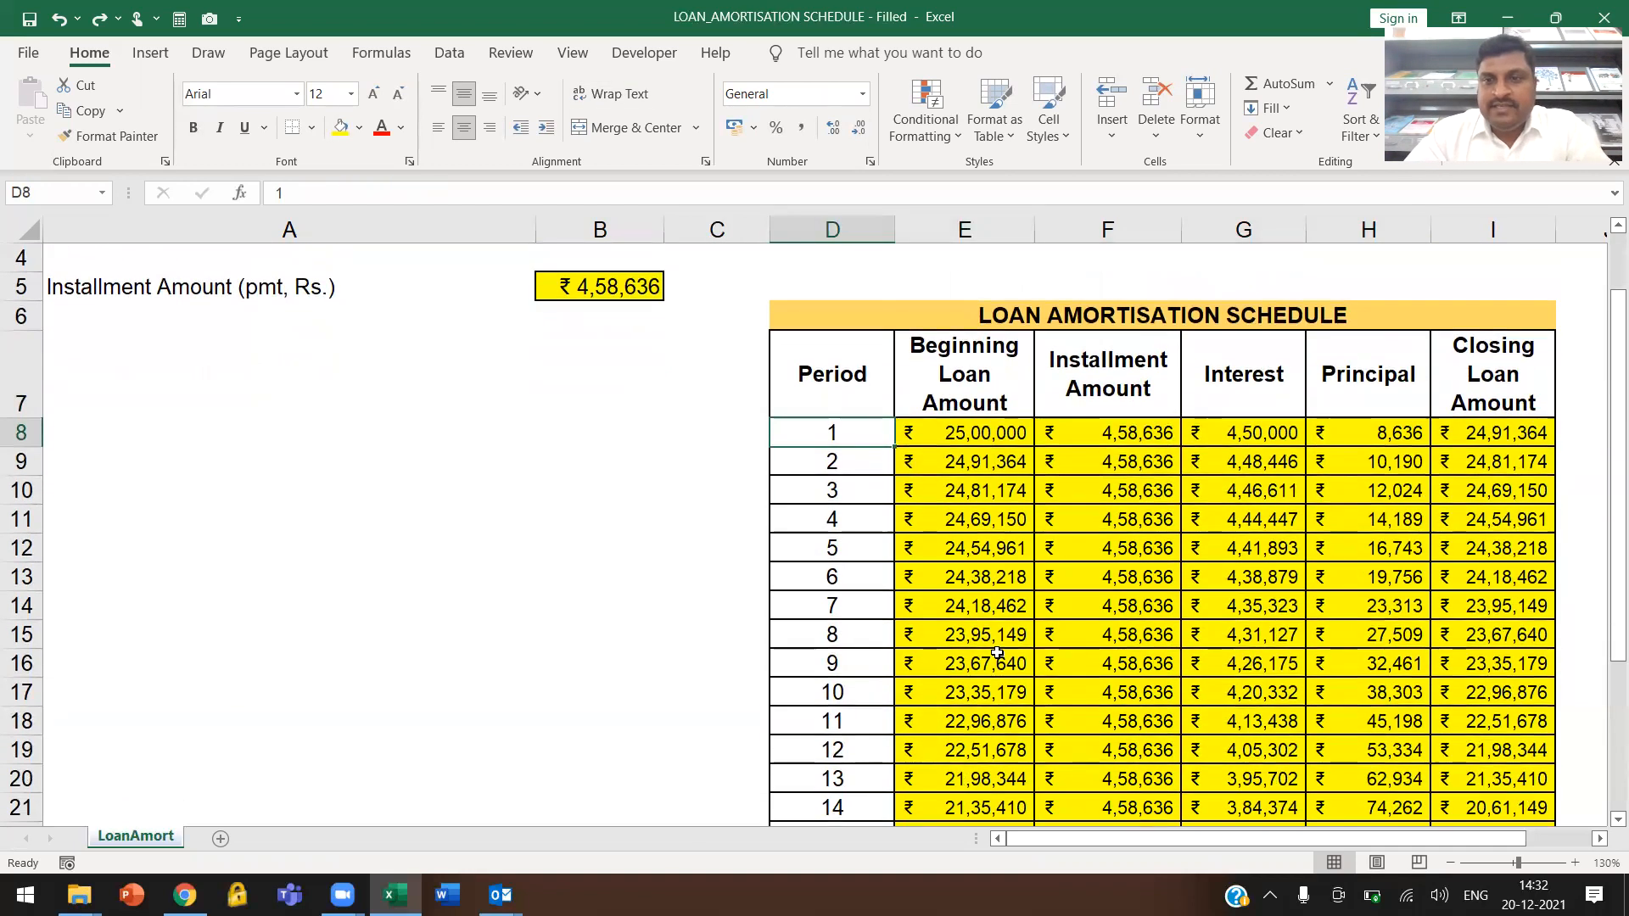
pyautogui.scroll(1, 1121, 523)
pyautogui.scroll(1, 1121, 524)
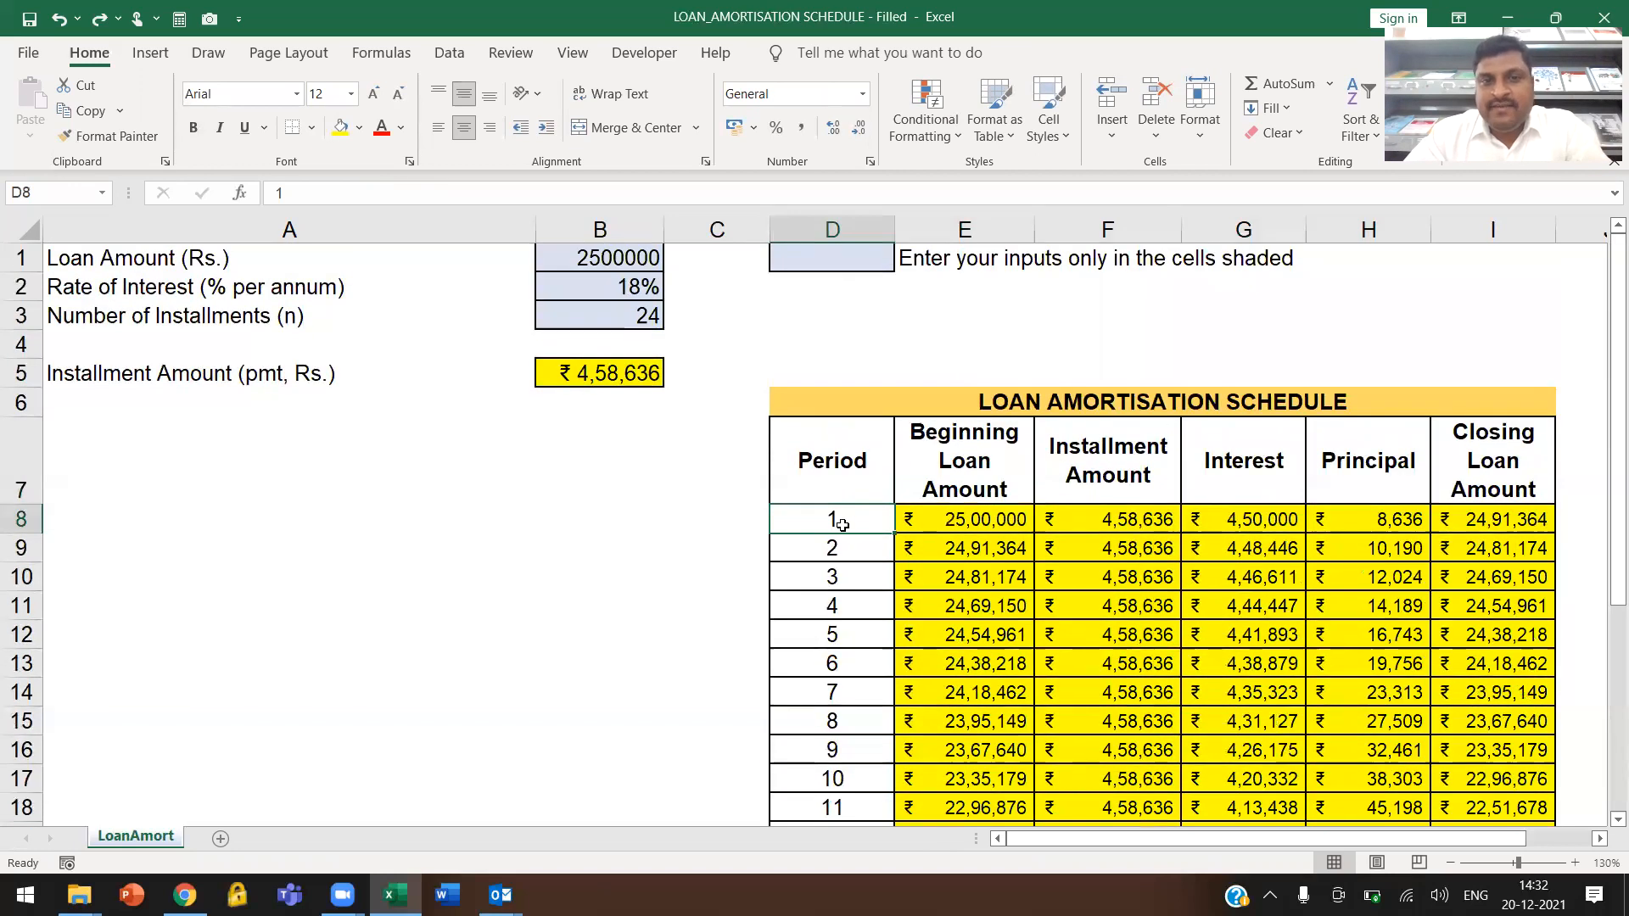
pyautogui.moveTo(861, 517); pyautogui.dragTo(863, 704)
pyautogui.click(834, 518)
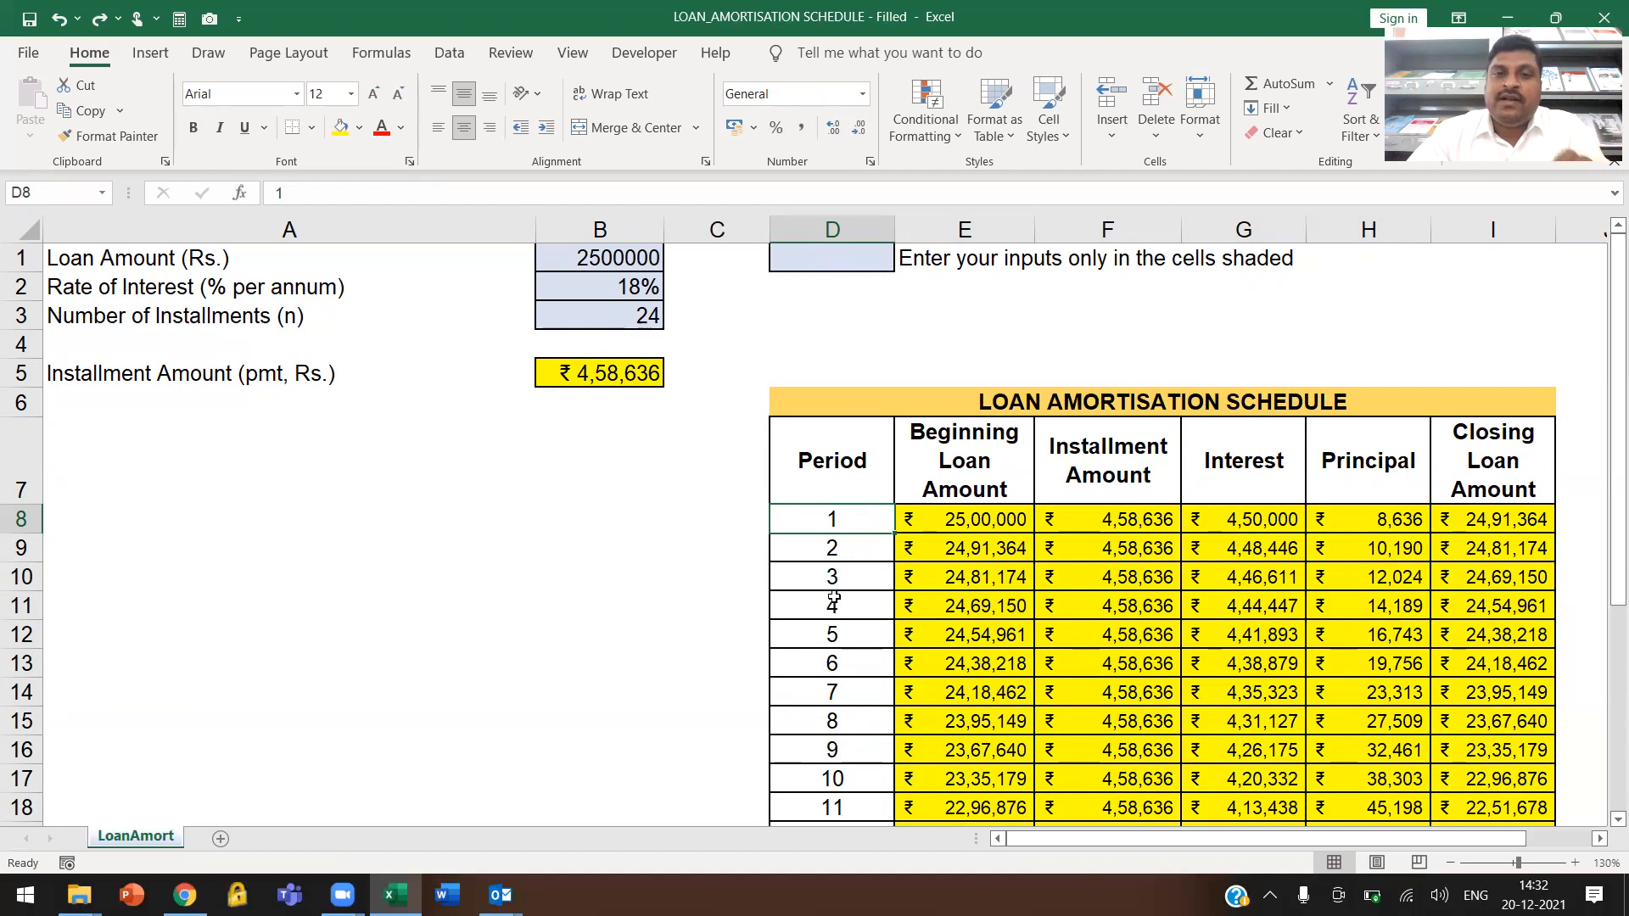
pyautogui.click(582, 495)
pyautogui.click(639, 312)
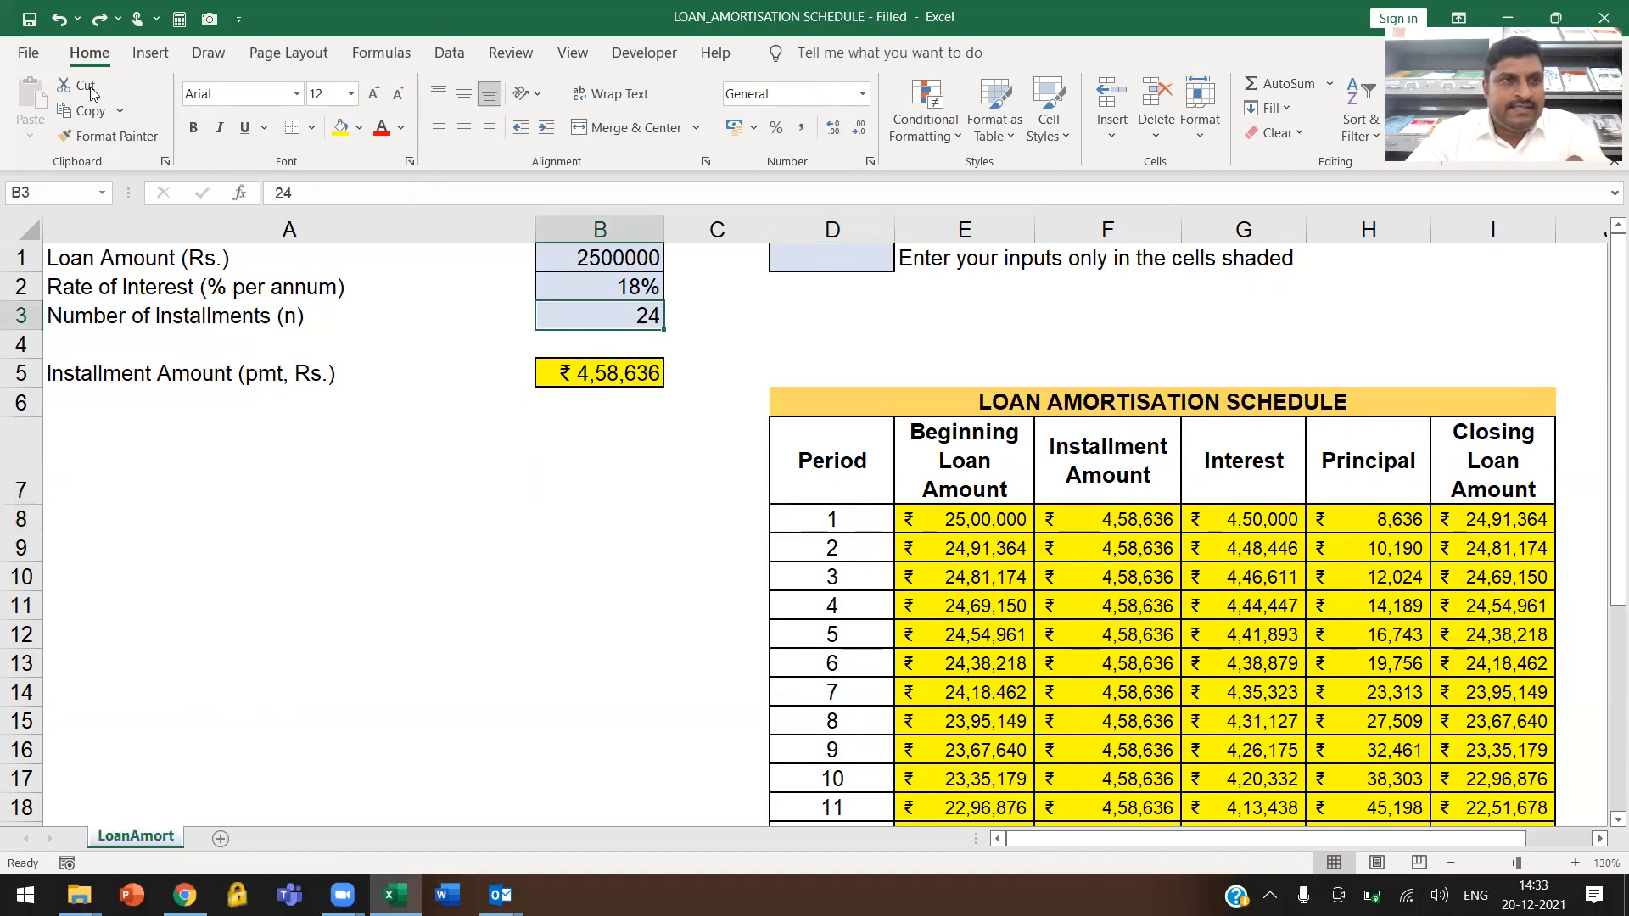
pyautogui.rightClick(168, 838)
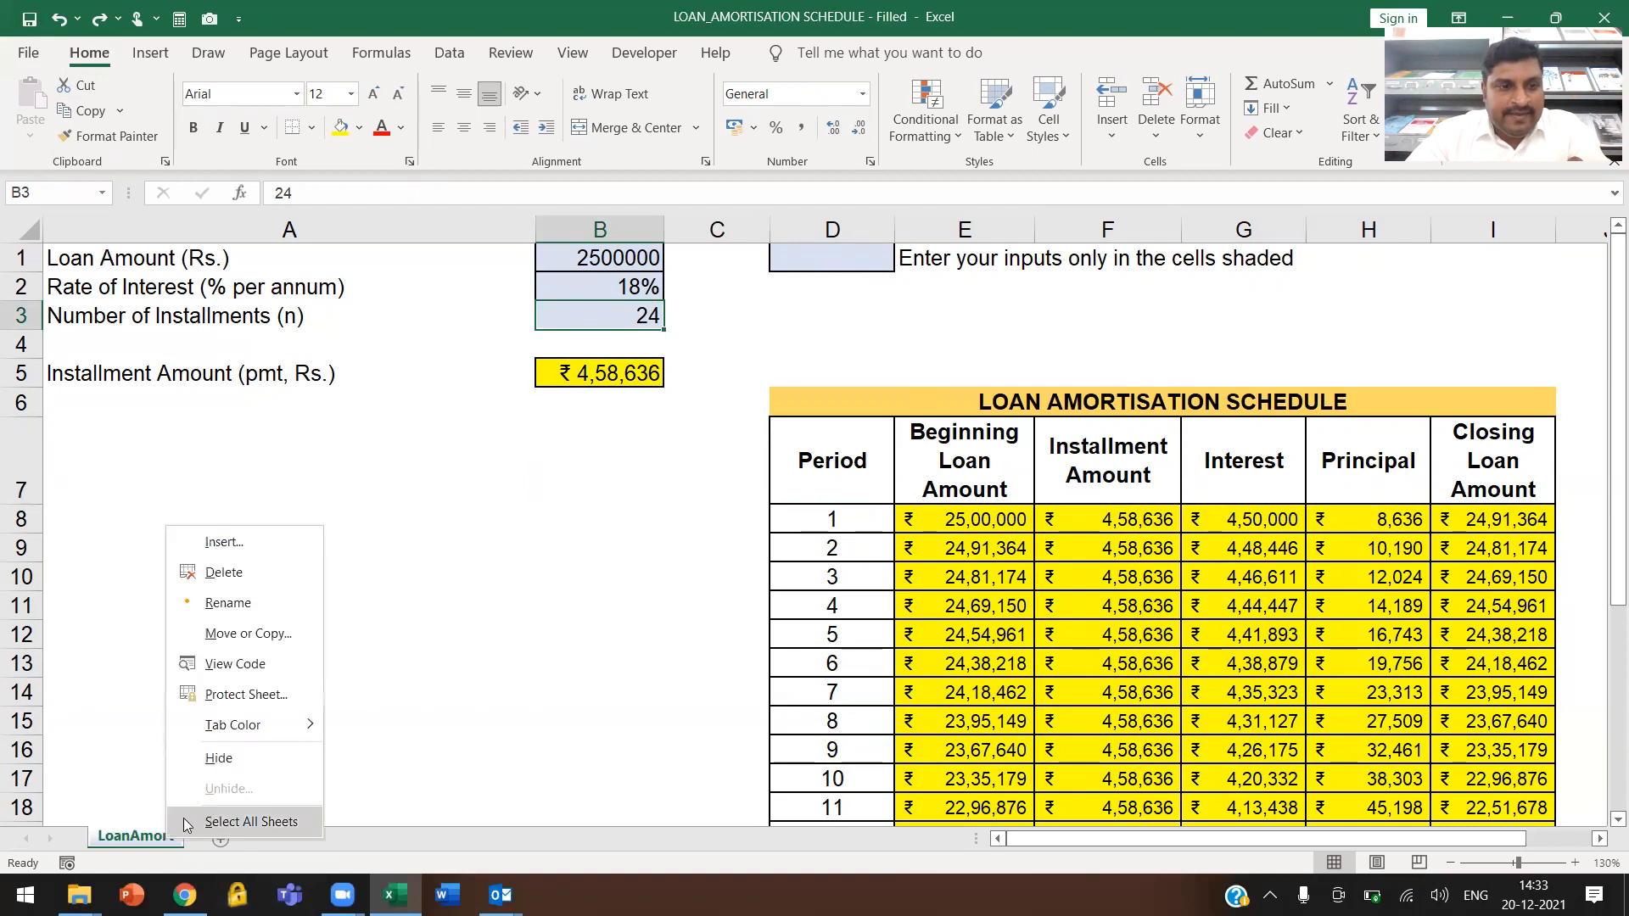
pyautogui.click(253, 635)
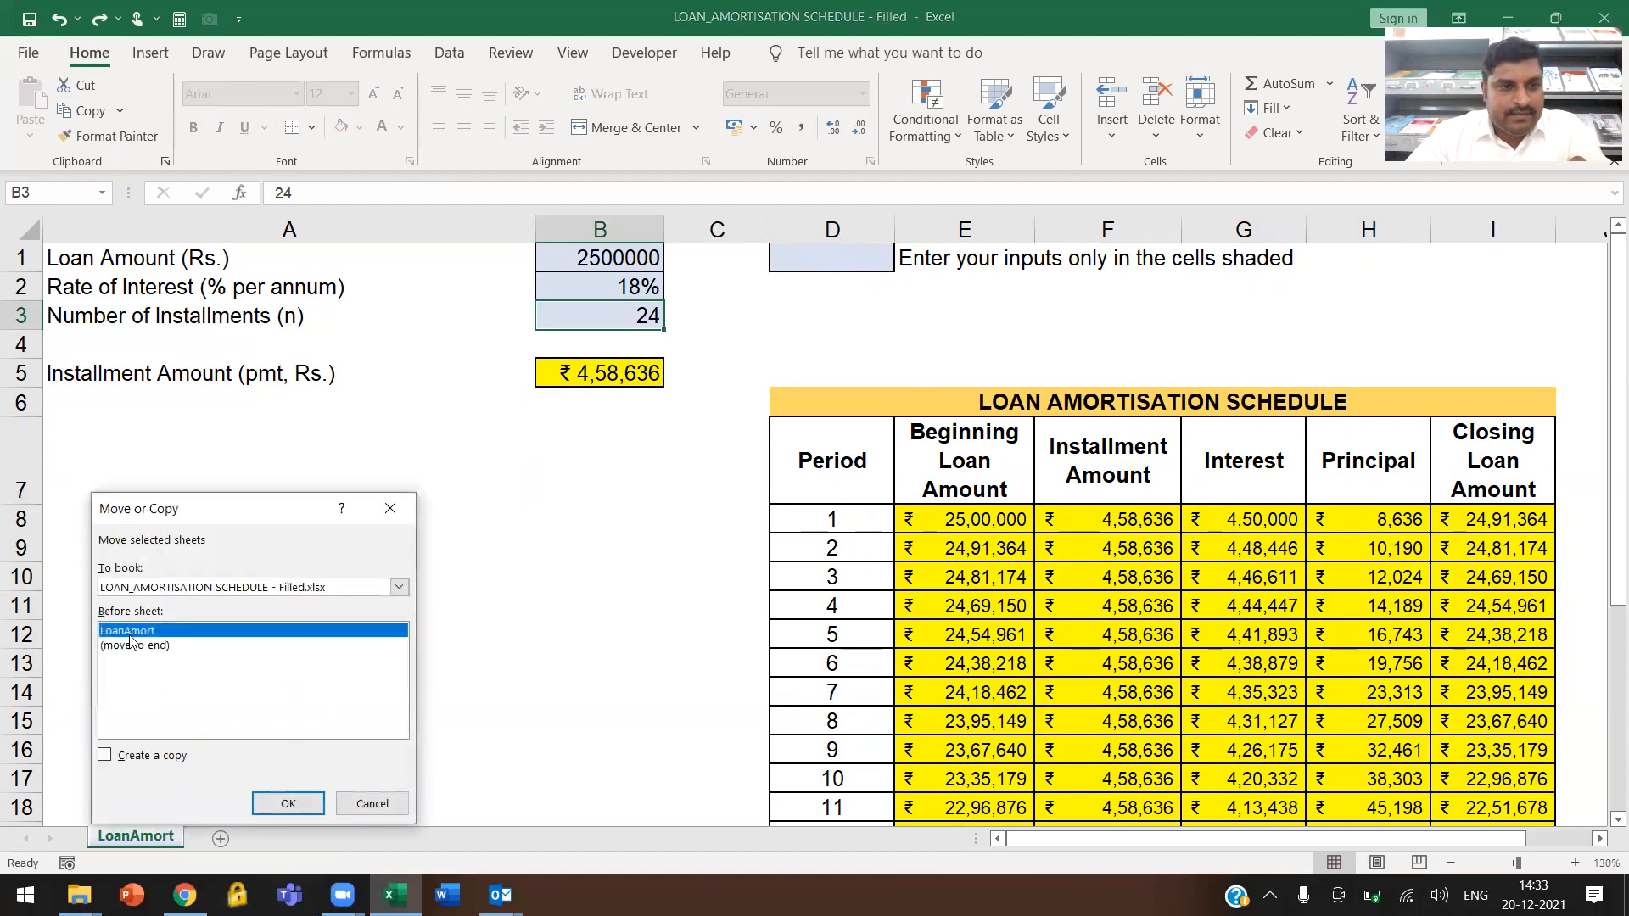
pyautogui.press('Escape')
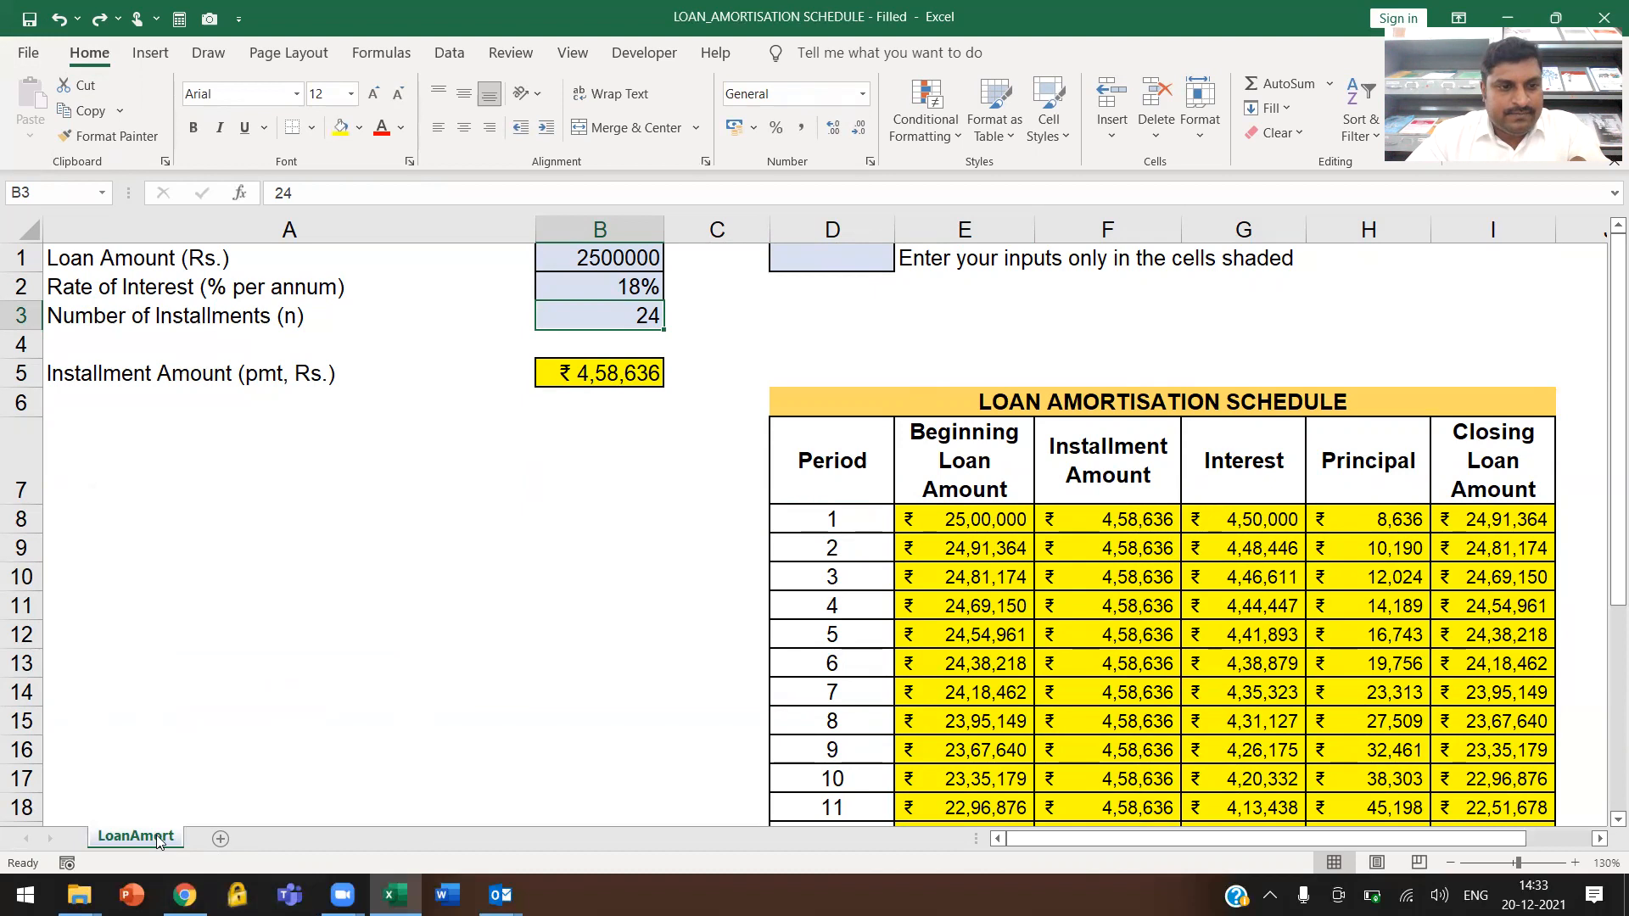
# Create a copy of the LoanAmort sheet at the end of the same workbook
pyautogui.rightClick(157, 841)
pyautogui.click(246, 632)
pyautogui.click(136, 638)
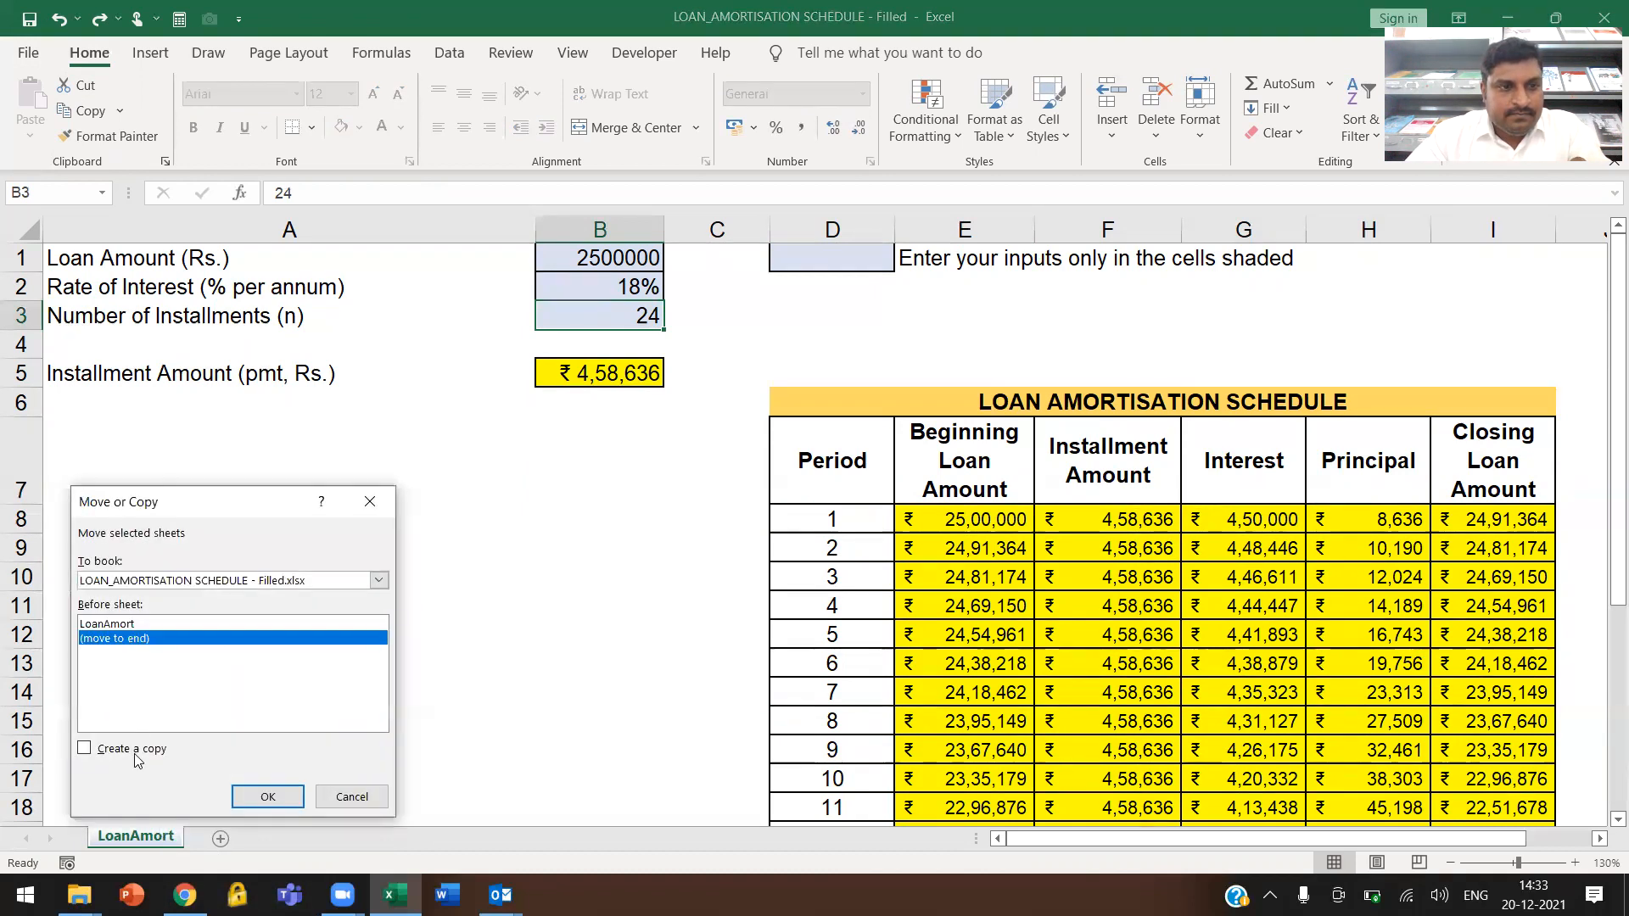
pyautogui.click(135, 751)
pyautogui.click(268, 797)
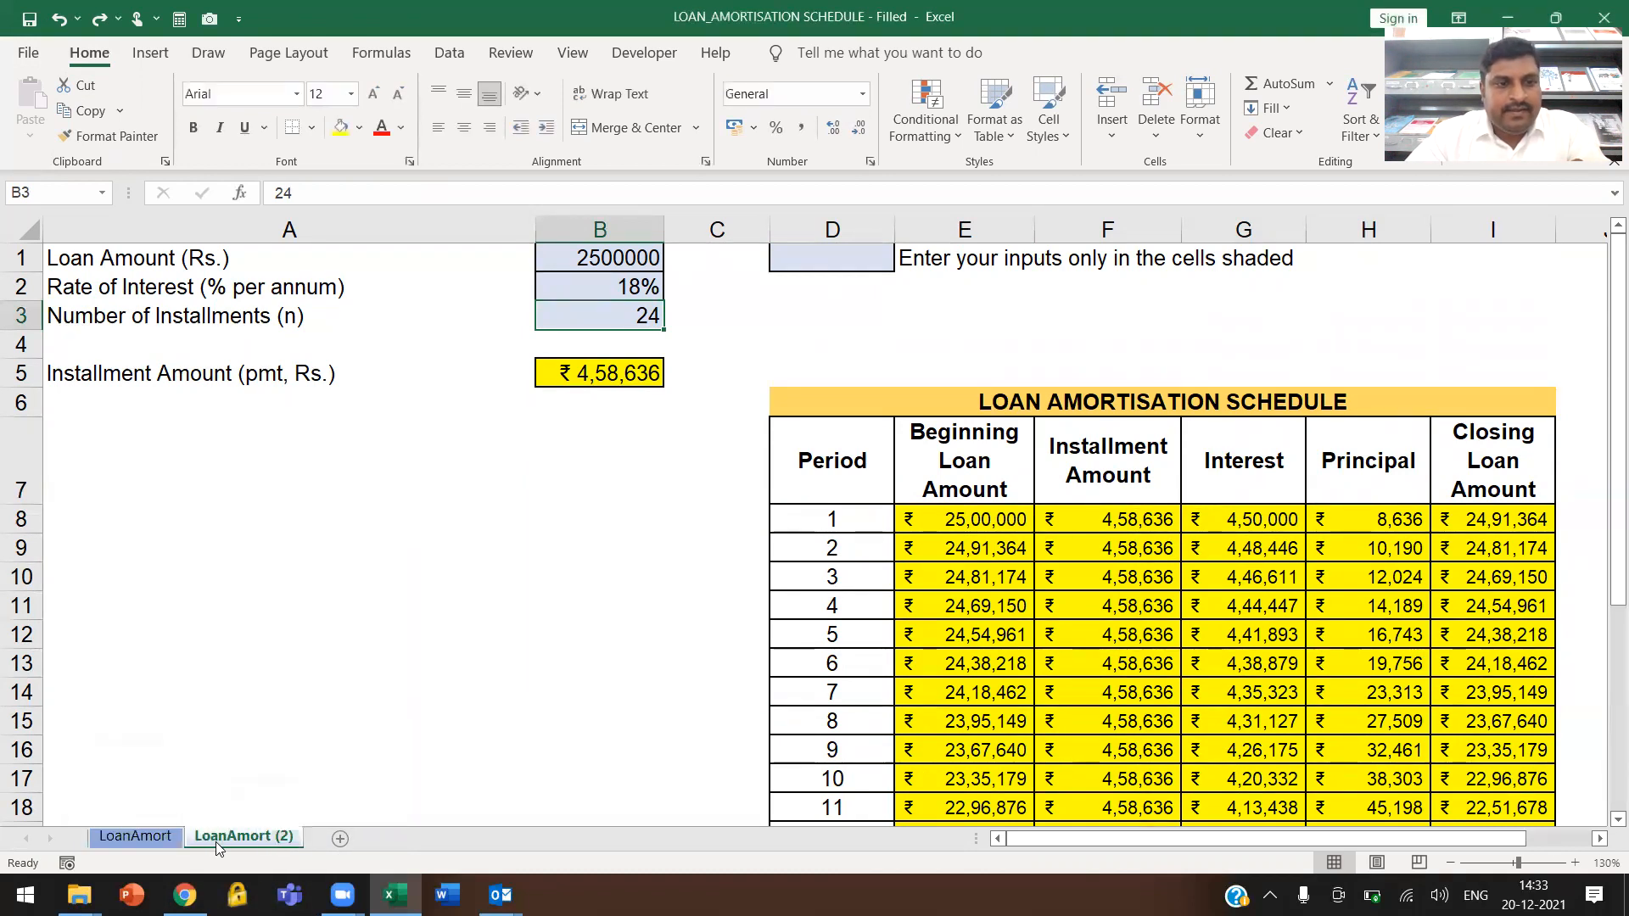
# Rename the copied sheet as "LoanAmort _CondFormat"
pyautogui.doubleClick(255, 838)
pyautogui.click(283, 838)
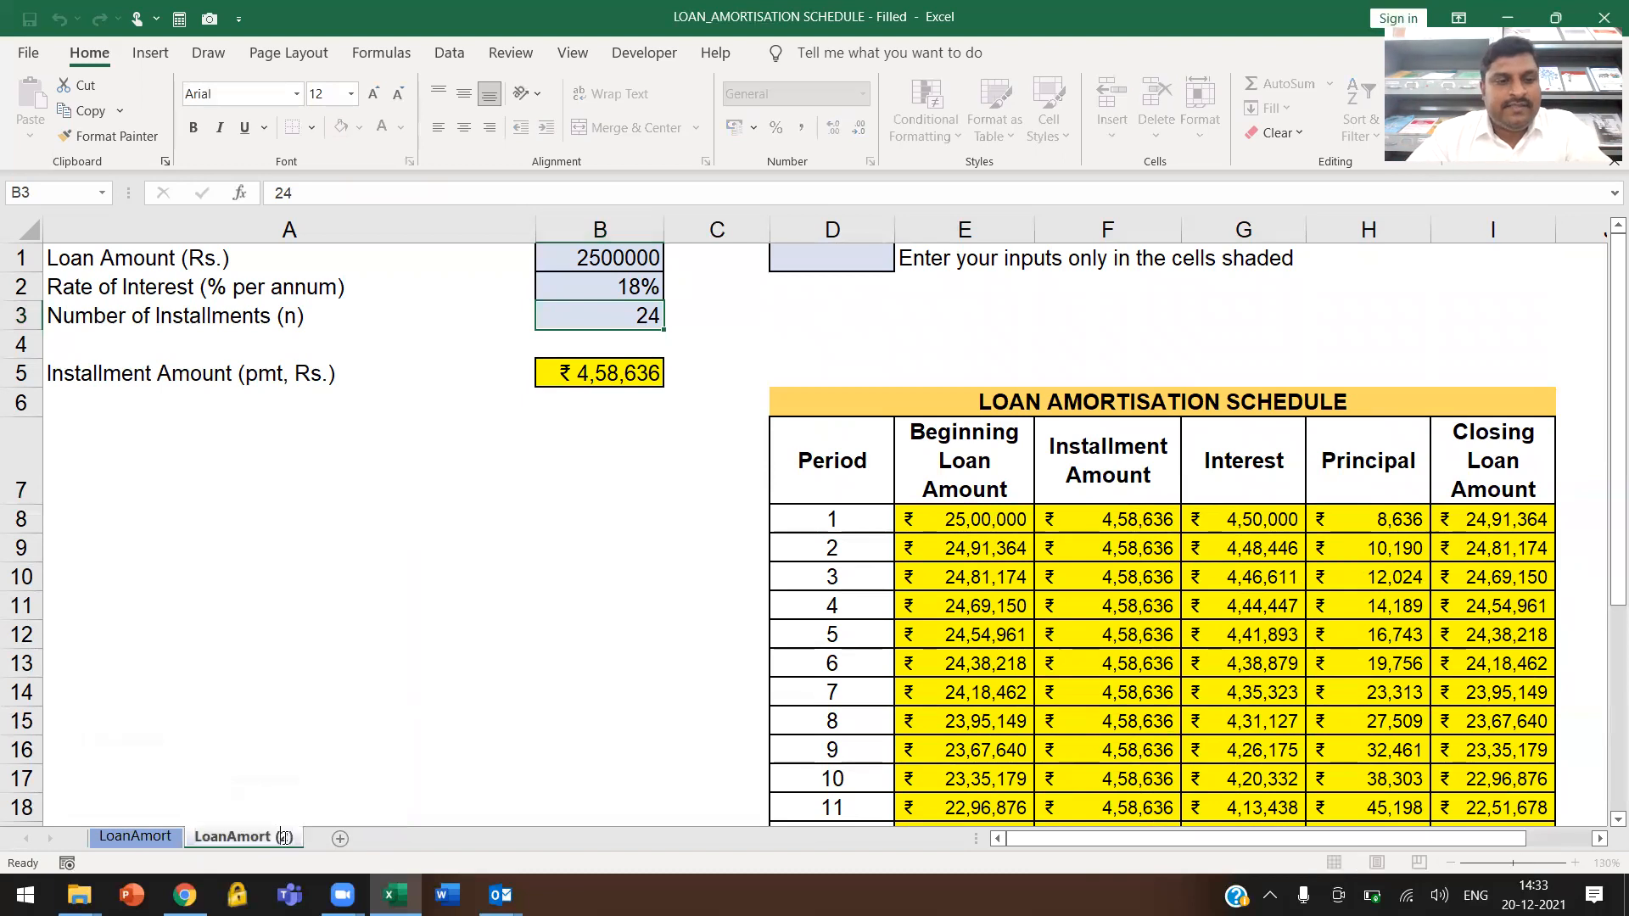
pyautogui.press('BackSpace')
pyautogui.press('BackSpace')
pyautogui.press('BackSpace')
pyautogui.write('_CondFormat')
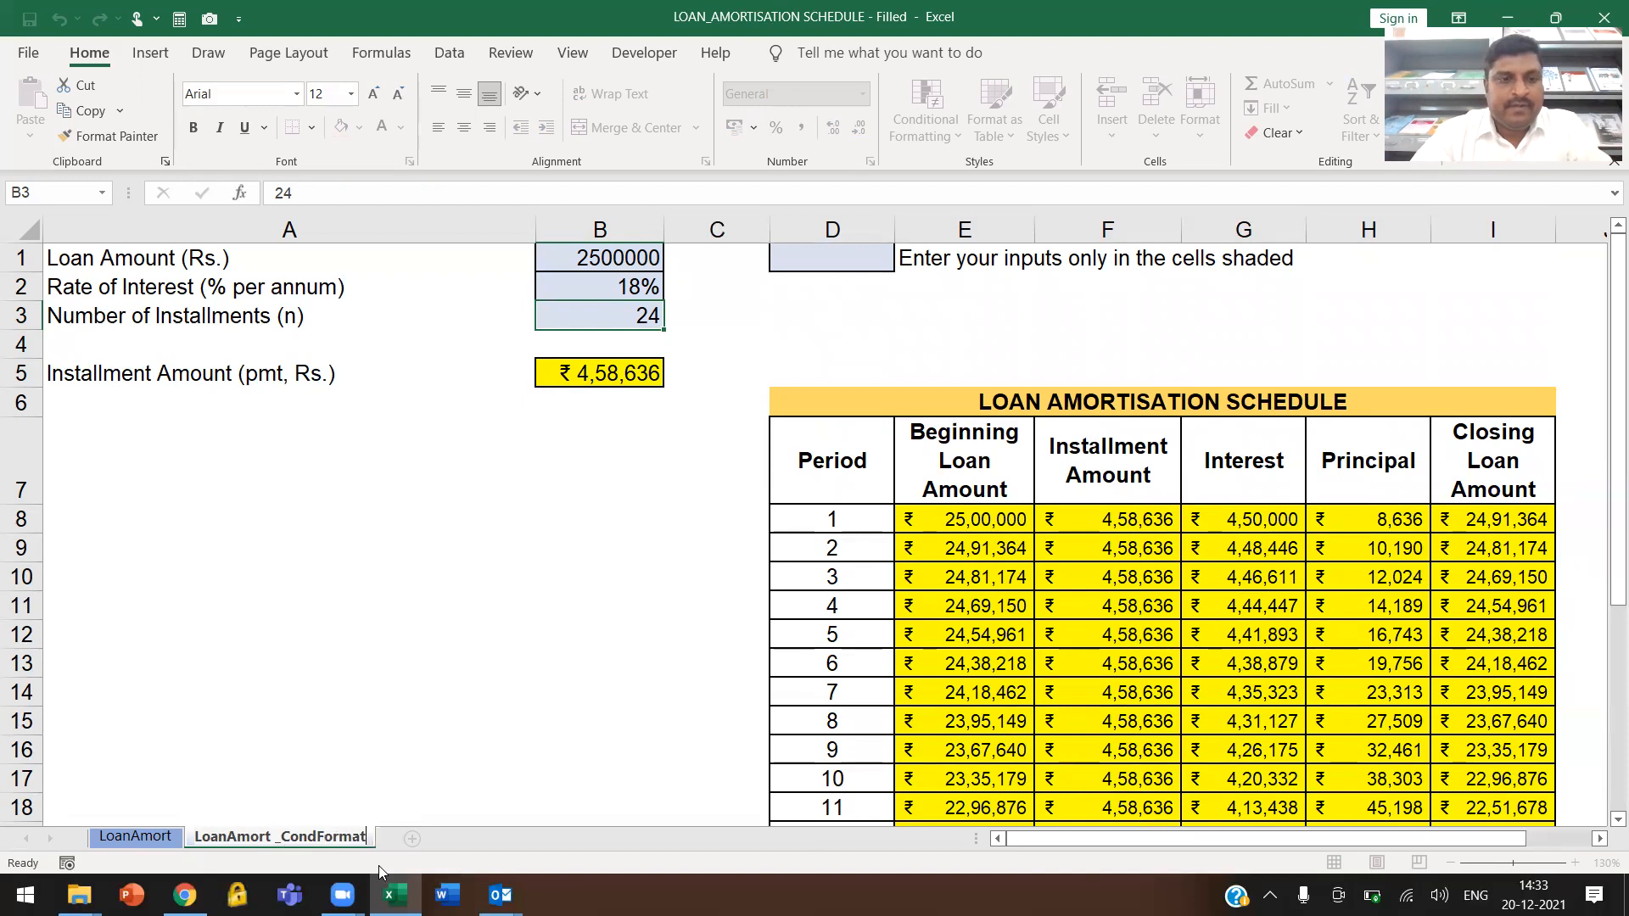
pyautogui.click(459, 471)
pyautogui.click(828, 459)
pyautogui.click(622, 373)
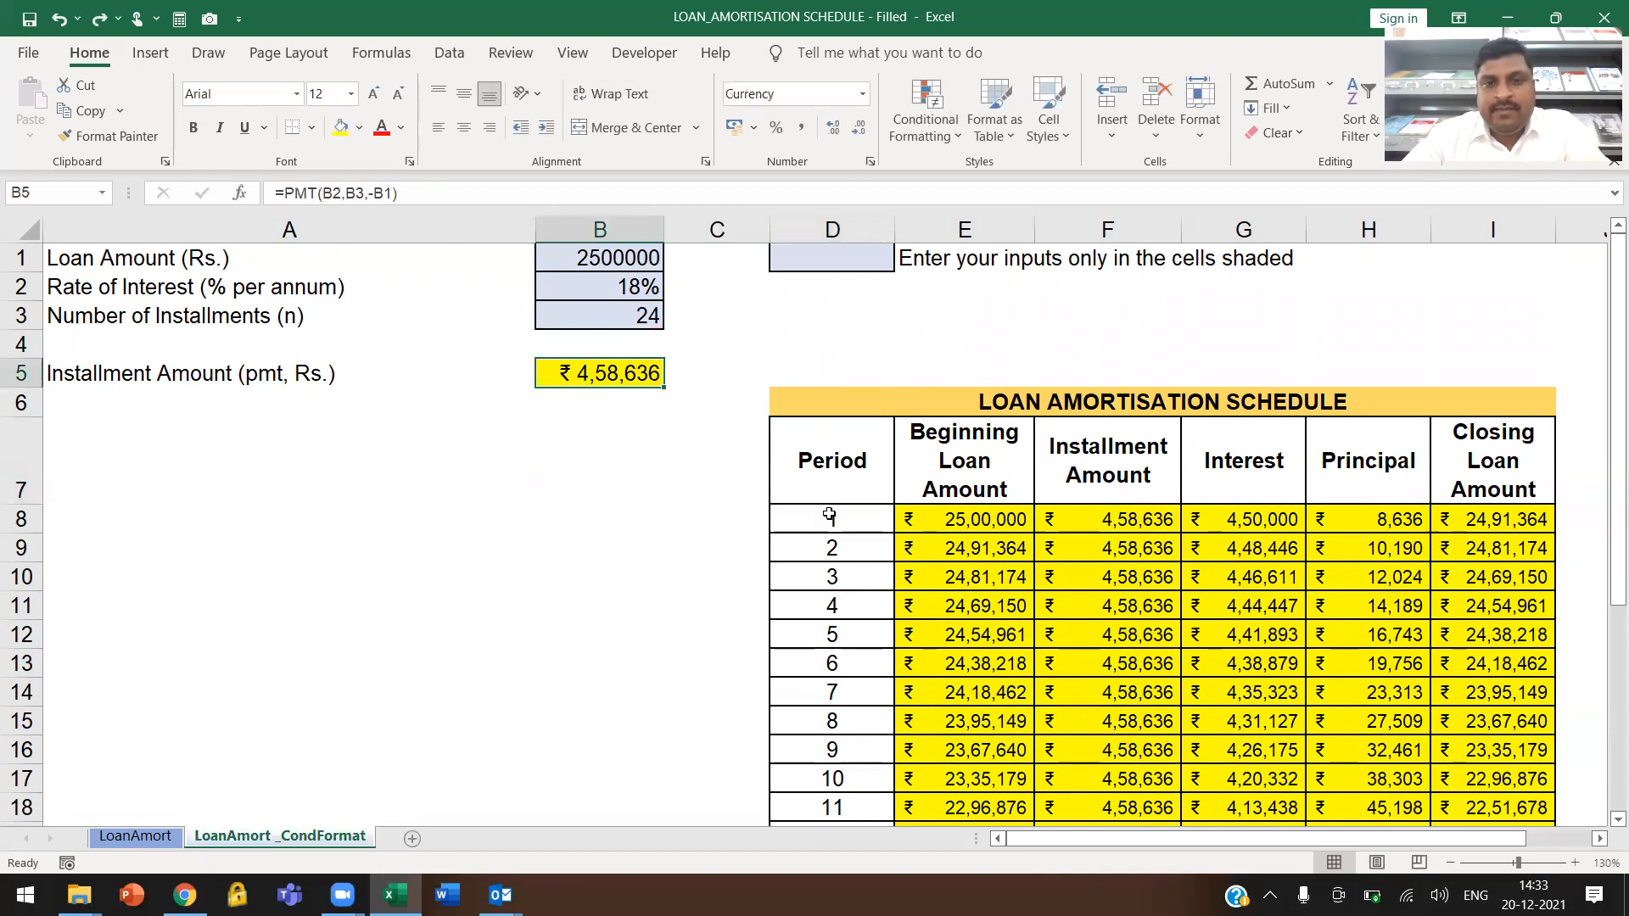
pyautogui.click(850, 519)
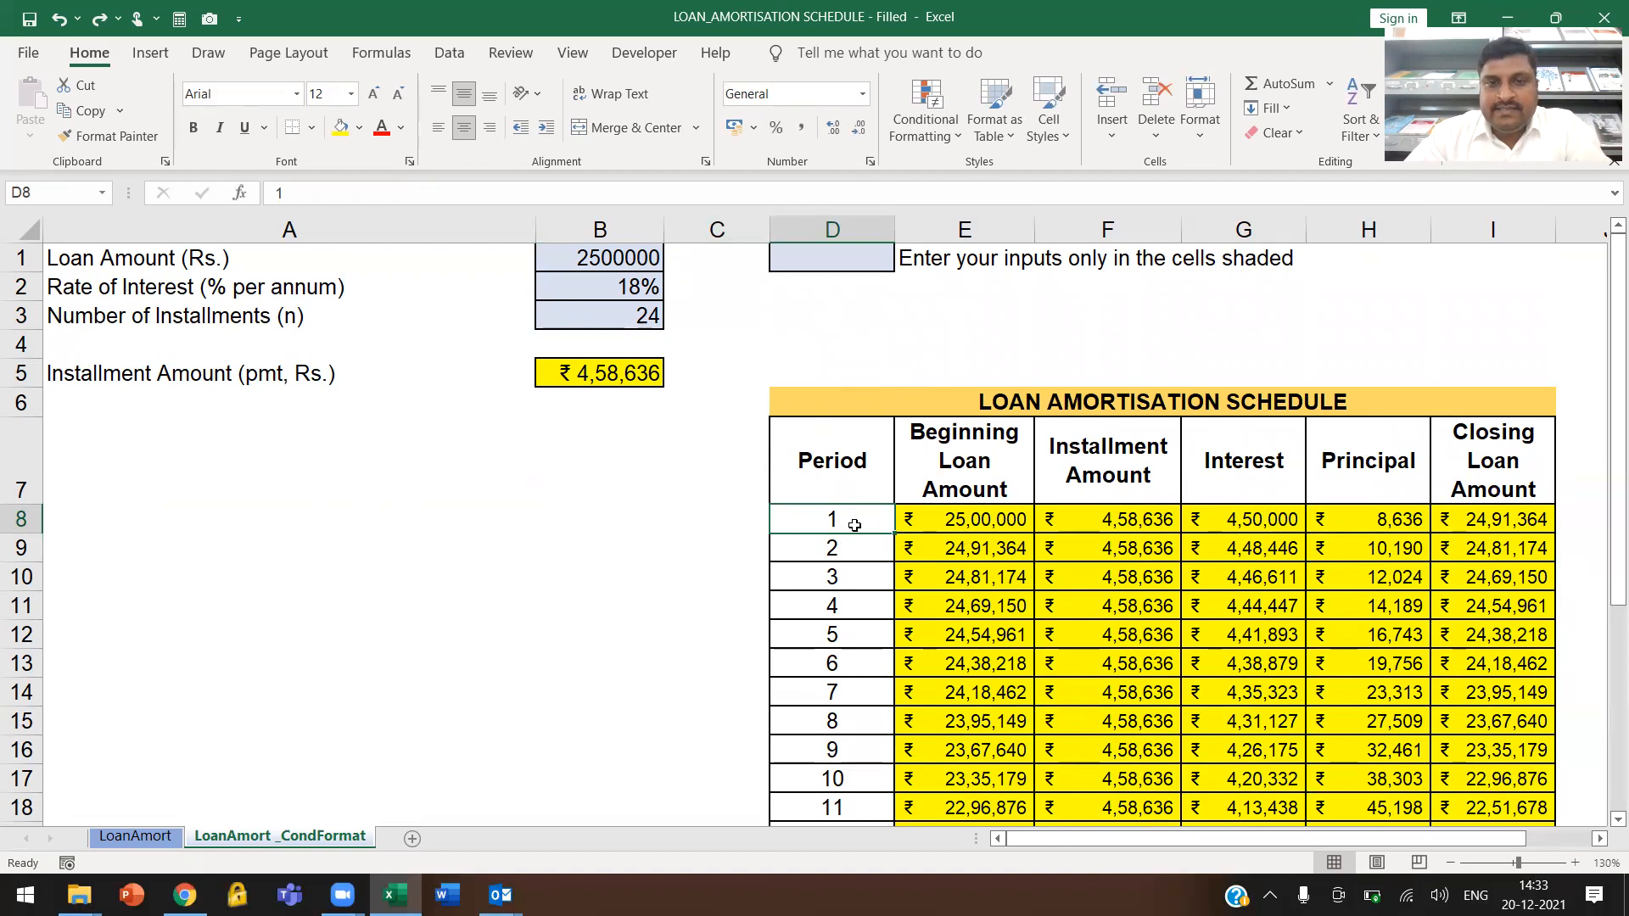
pyautogui.hotkey('ctrl', 'shift', 'Right')
pyautogui.hotkey('ctrl', 'shift', 'Right')
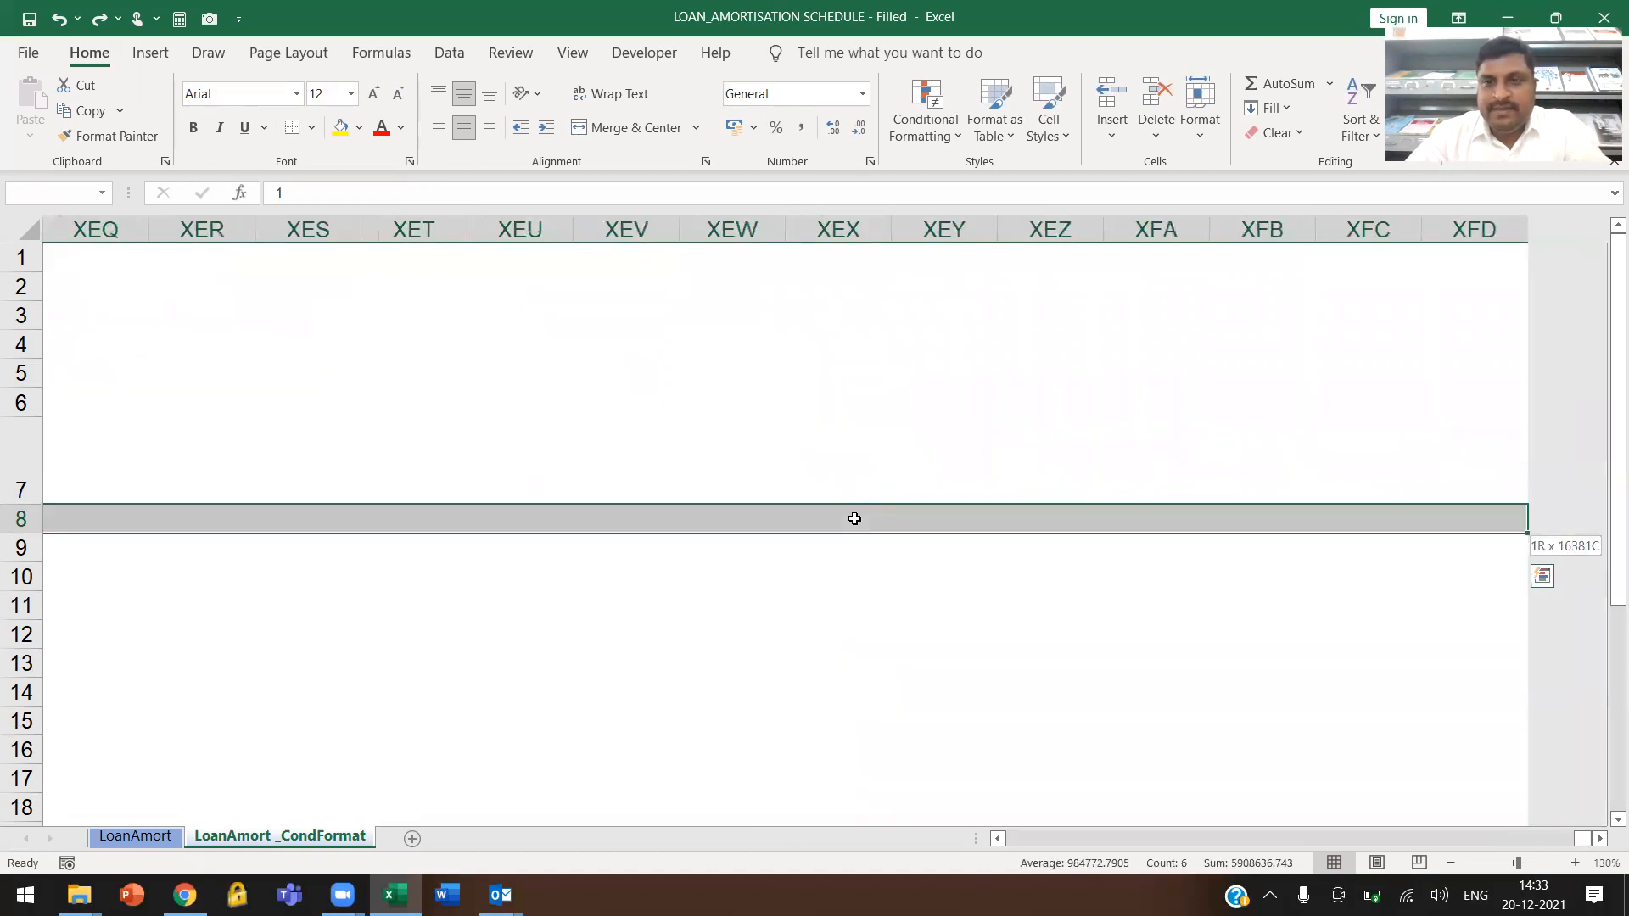
pyautogui.hotkey('ctrl', 'shift', 'Left')
pyautogui.hotkey('ctrl', 'Home')
# Clear the contents of the schedule body from cell D8 through column I down to row 31, keeping the headers
pyautogui.click(849, 524)
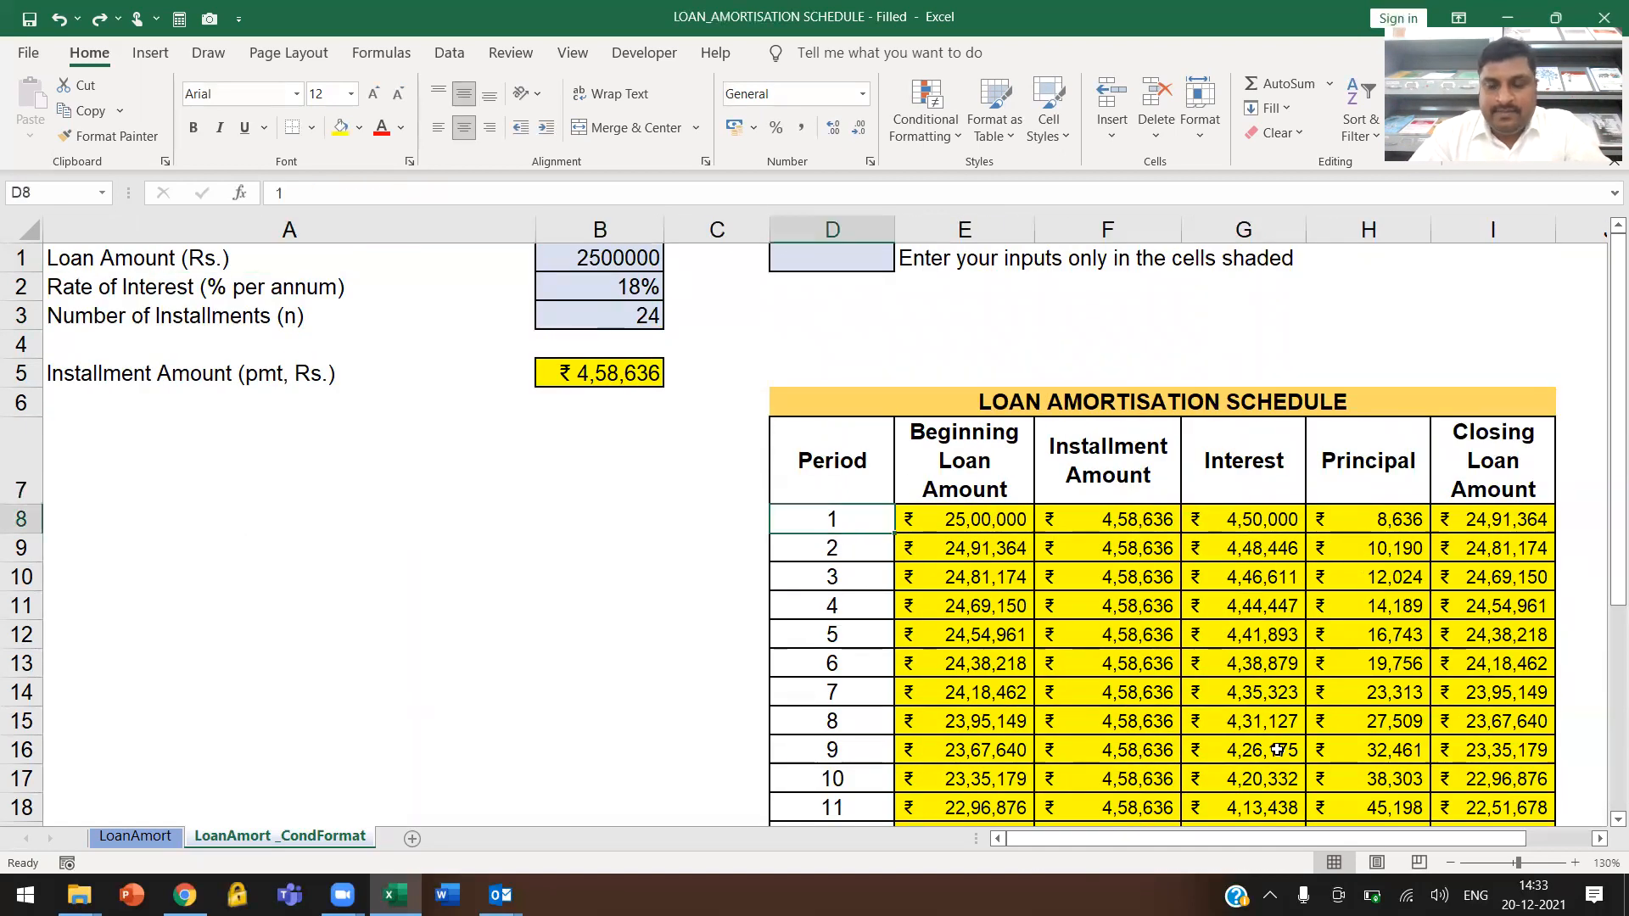
pyautogui.hotkey('ctrl', 'shift', 'Right')
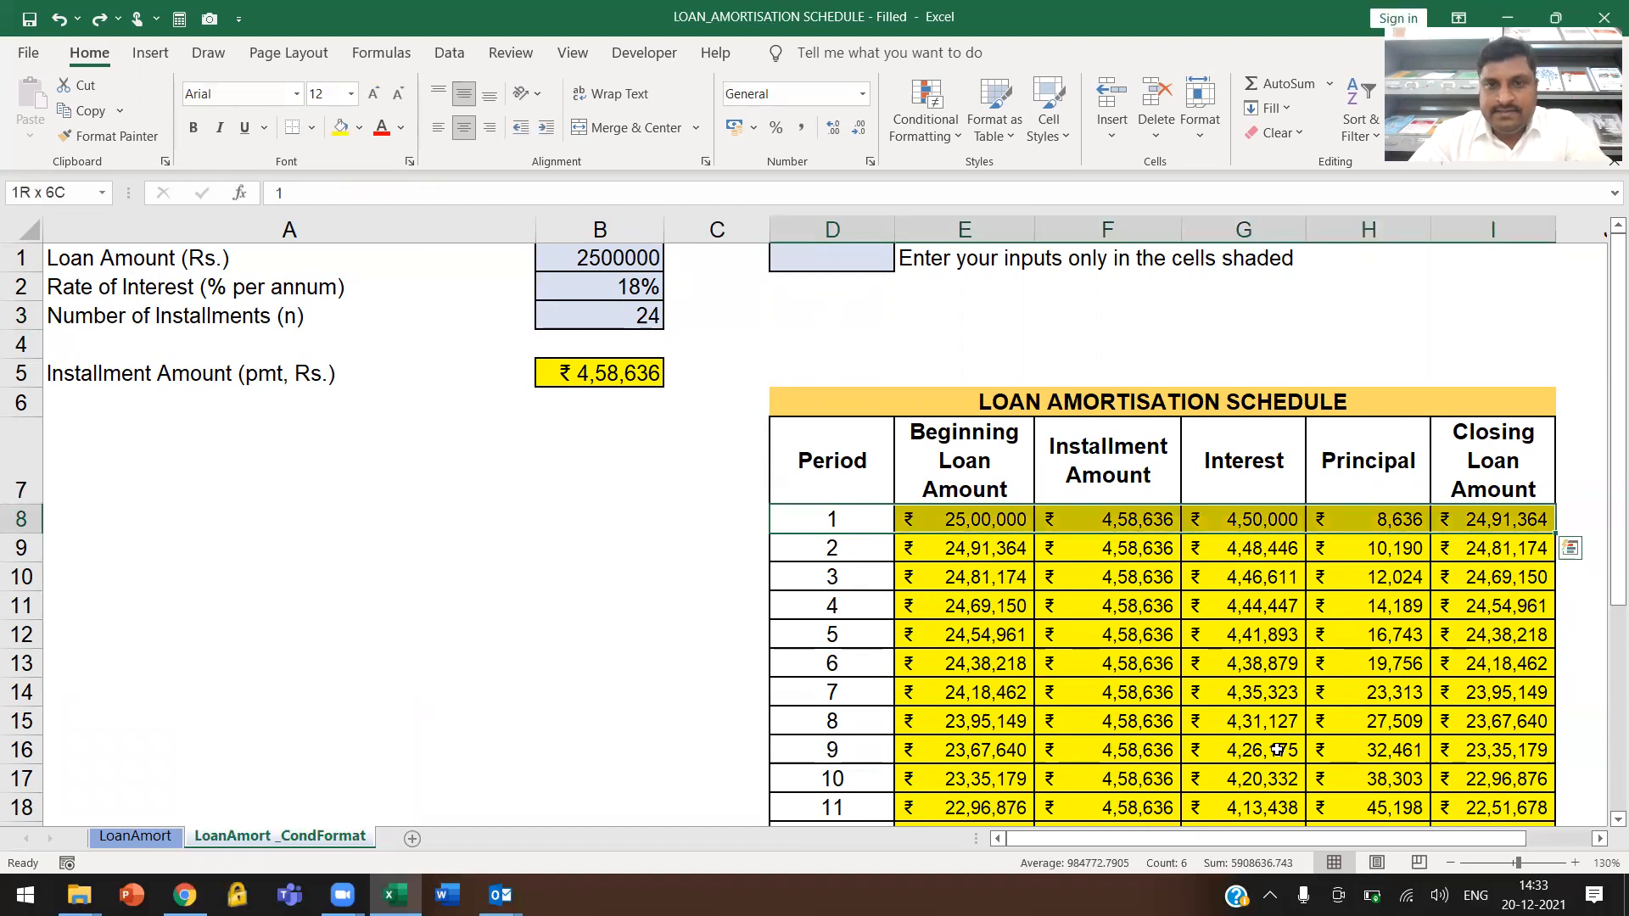
pyautogui.hotkey('ctrl', 'q')
pyautogui.press('Escape')
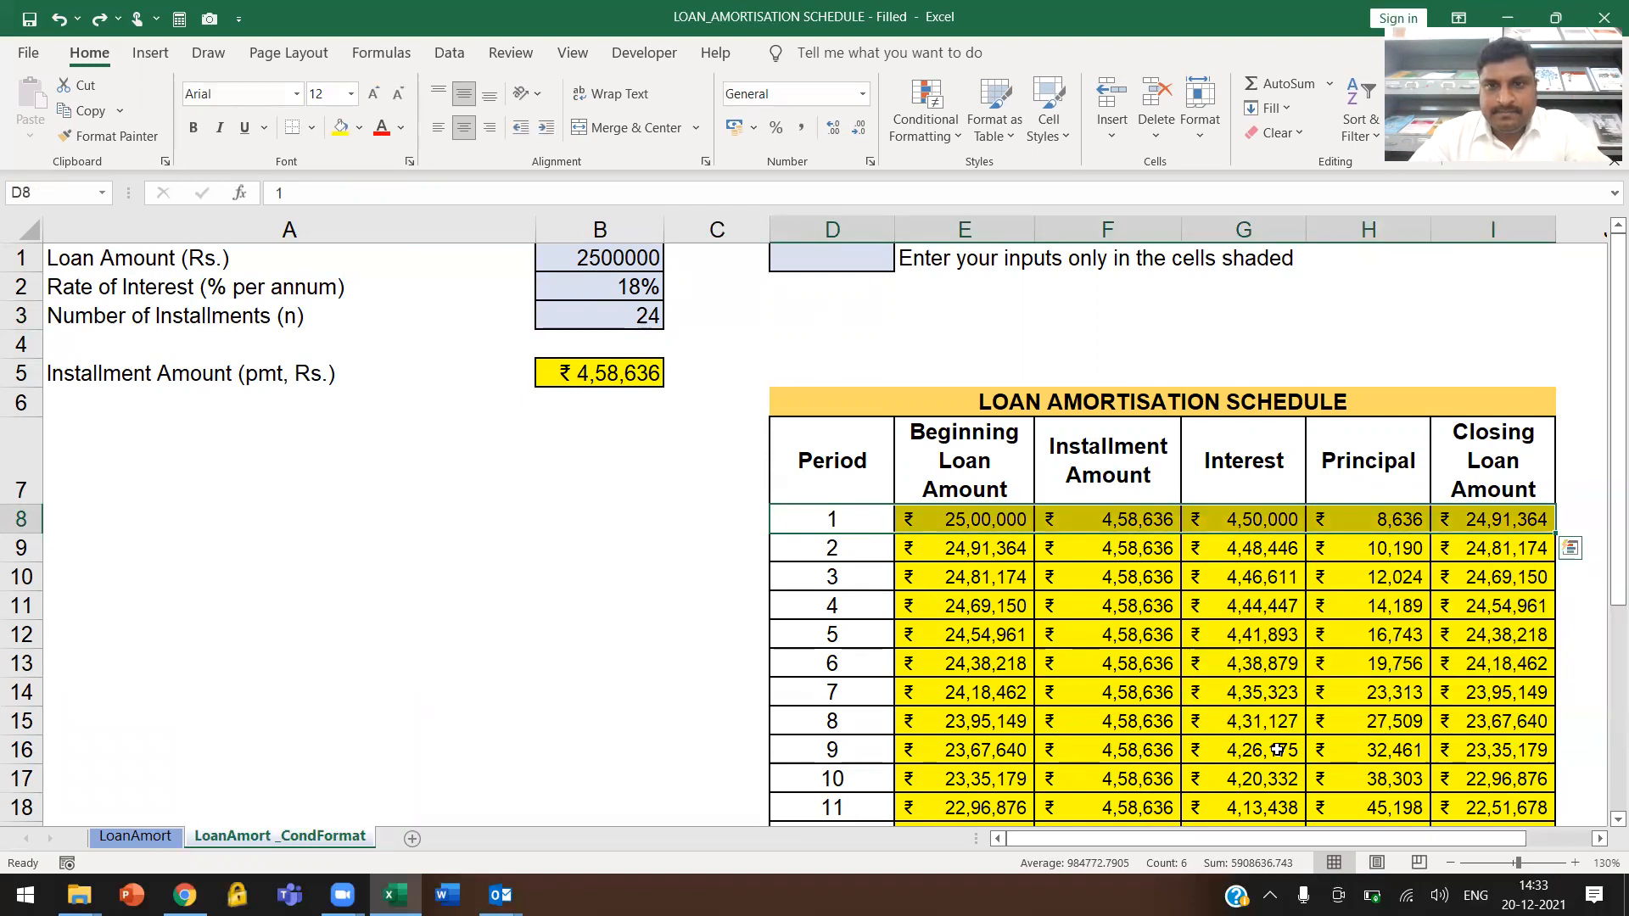
pyautogui.hotkey('ctrl', 'shift', 'Down')
pyautogui.press('Delete')
pyautogui.scroll(4, 1277, 749)
pyautogui.click(926, 469)
pyautogui.click(863, 527)
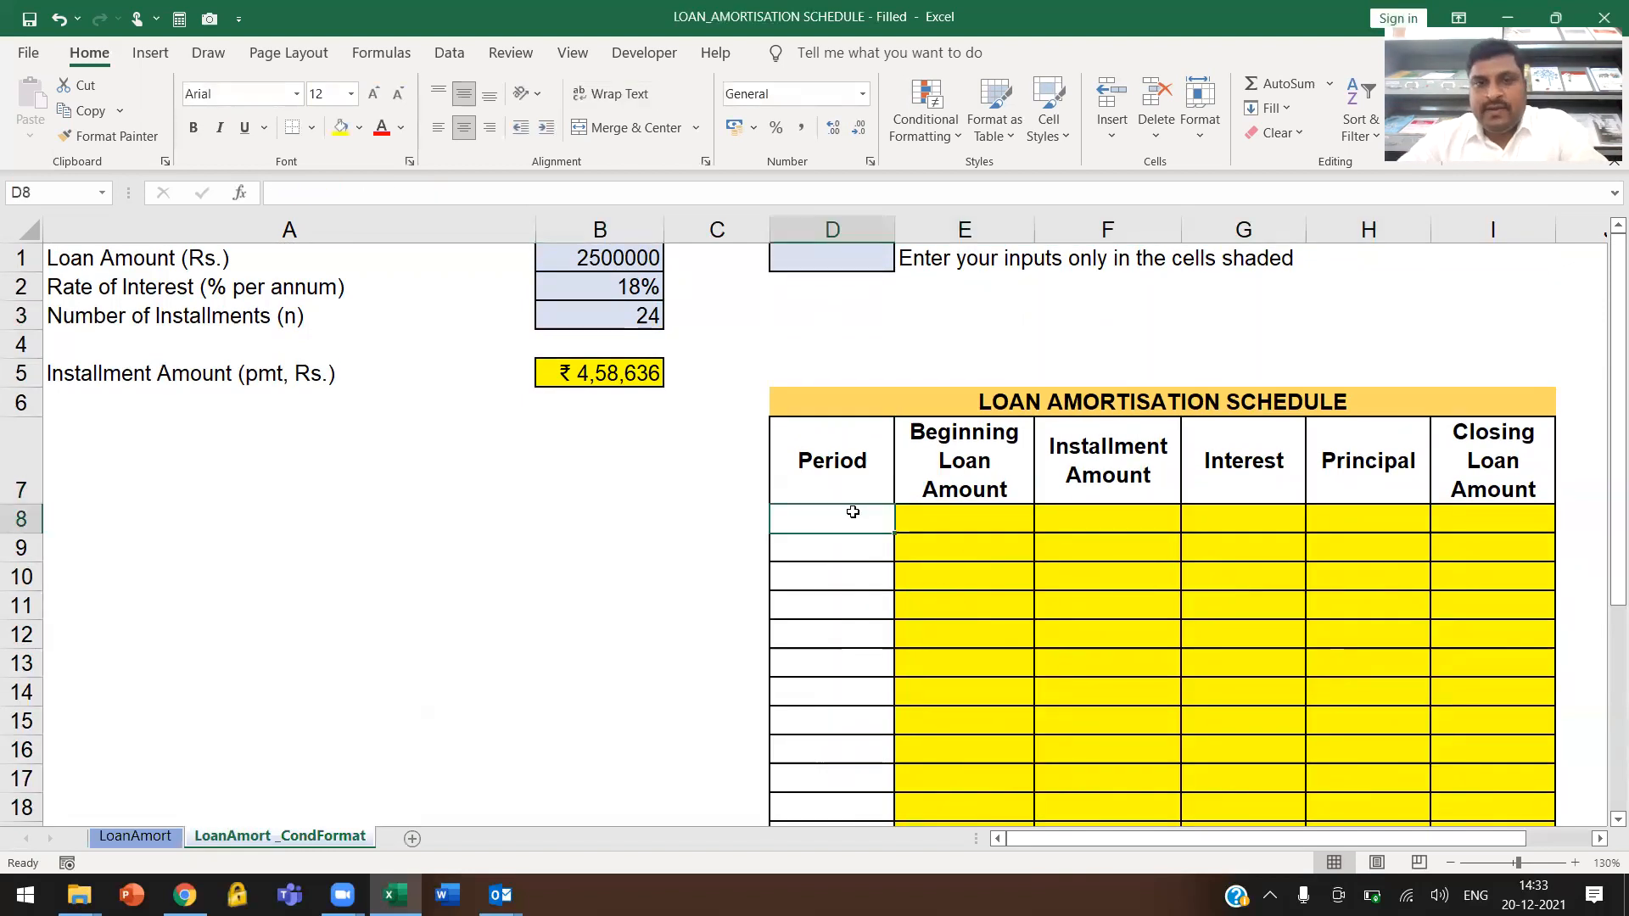
# Remove the fill colour and all borders from rows 8 to 31, including the cleared schedule body
pyautogui.moveTo(21, 519); pyautogui.dragTo(21, 776)
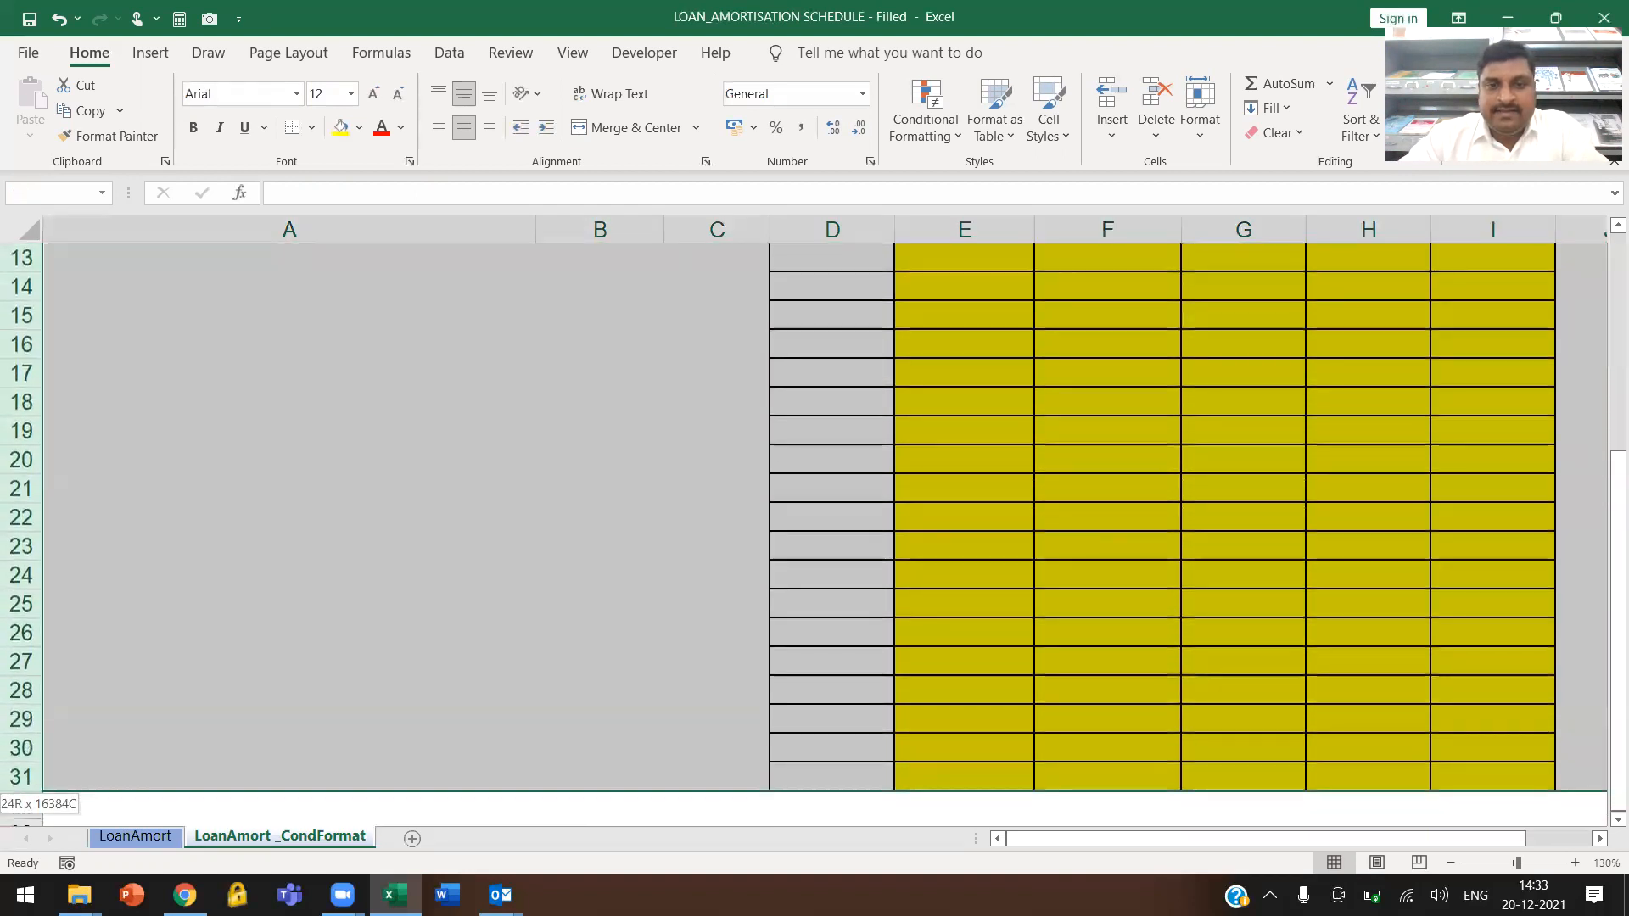
pyautogui.click(359, 129)
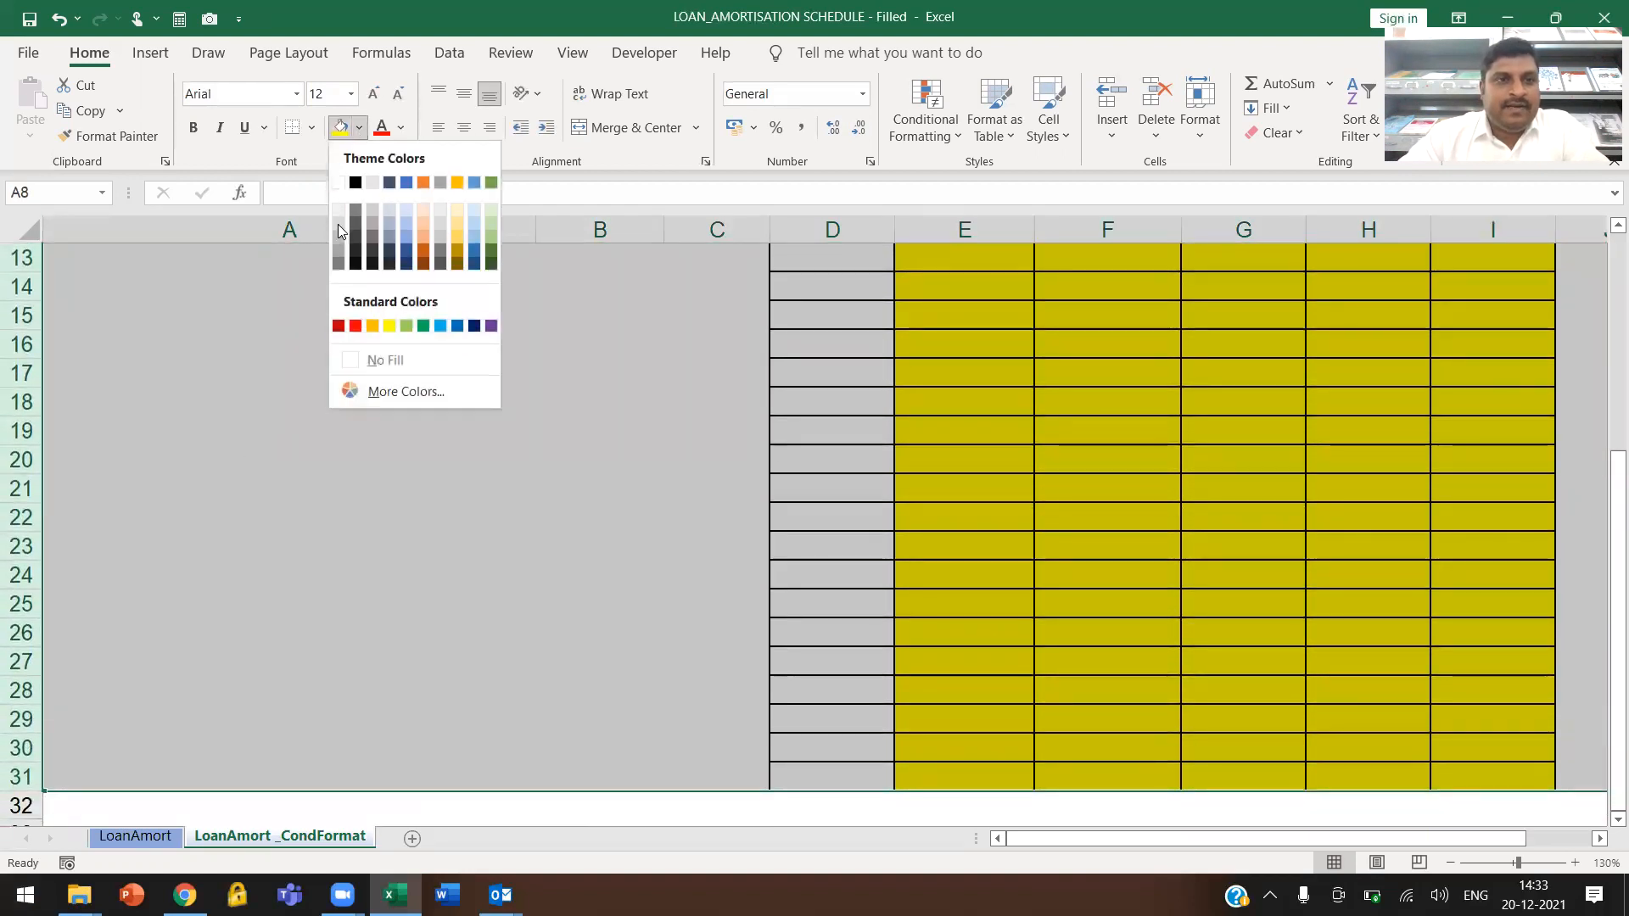
pyautogui.click(353, 366)
pyautogui.scroll(4, 353, 345)
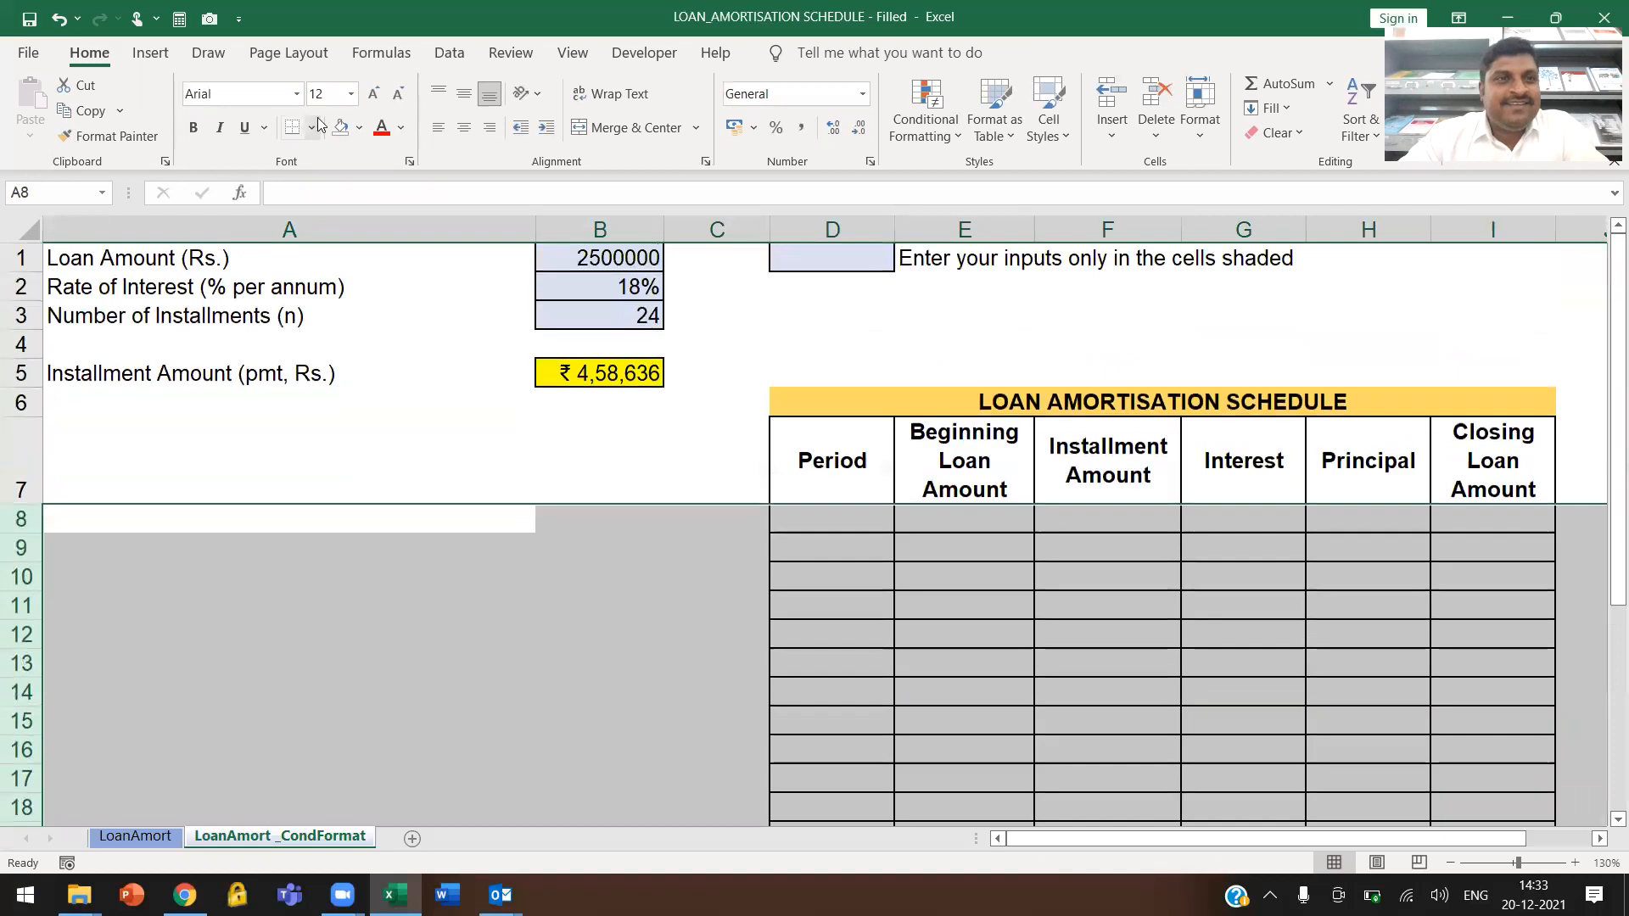
pyautogui.click(312, 127)
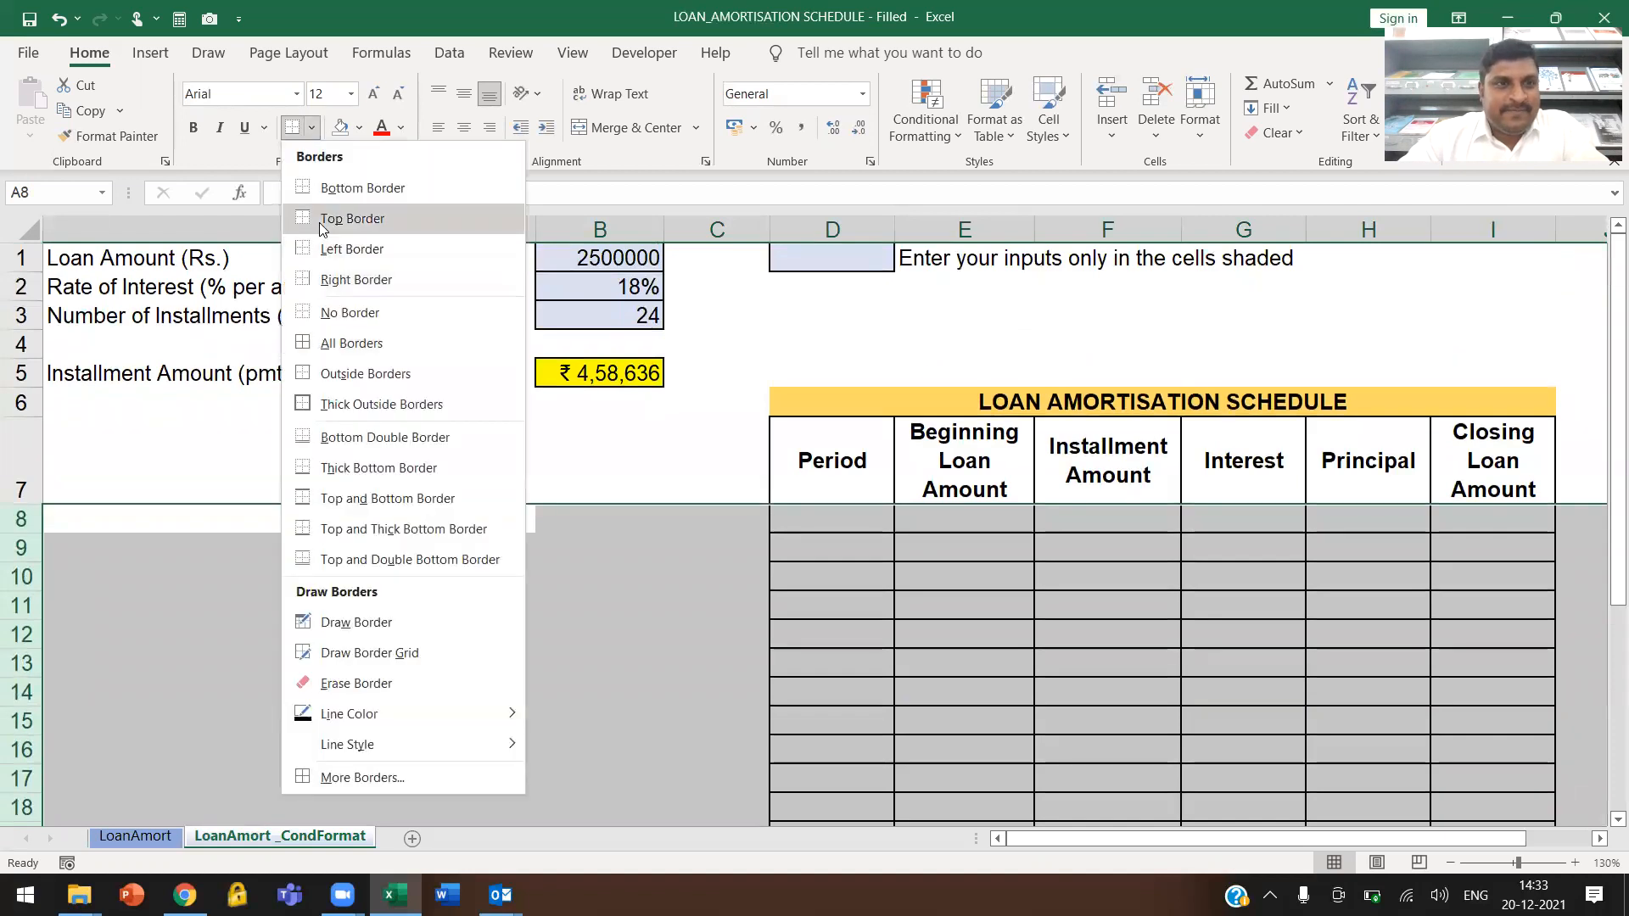
pyautogui.click(333, 313)
pyautogui.click(956, 543)
# Restore the borders on the schedule's column header cells D7 to I7
pyautogui.moveTo(845, 459); pyautogui.dragTo(1494, 466)
pyautogui.click(311, 127)
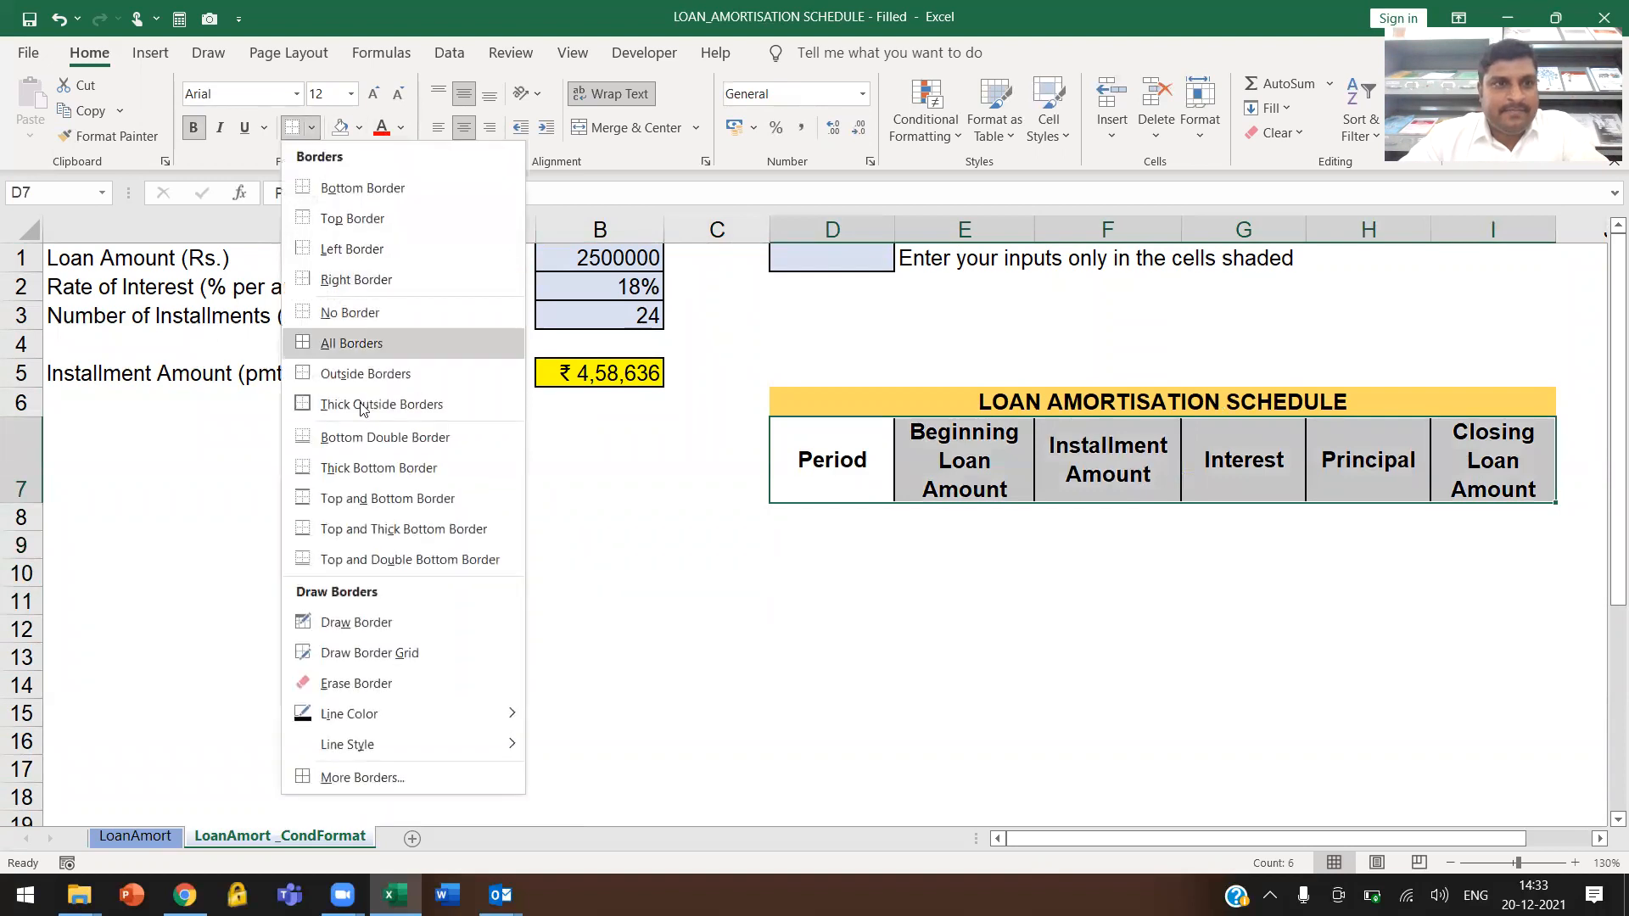
pyautogui.click(365, 404)
pyautogui.click(1044, 626)
# Enter 1 in cell D8 and fill the Period column downwards with a linear series, step value 1, stop value 100
pyautogui.click(880, 518)
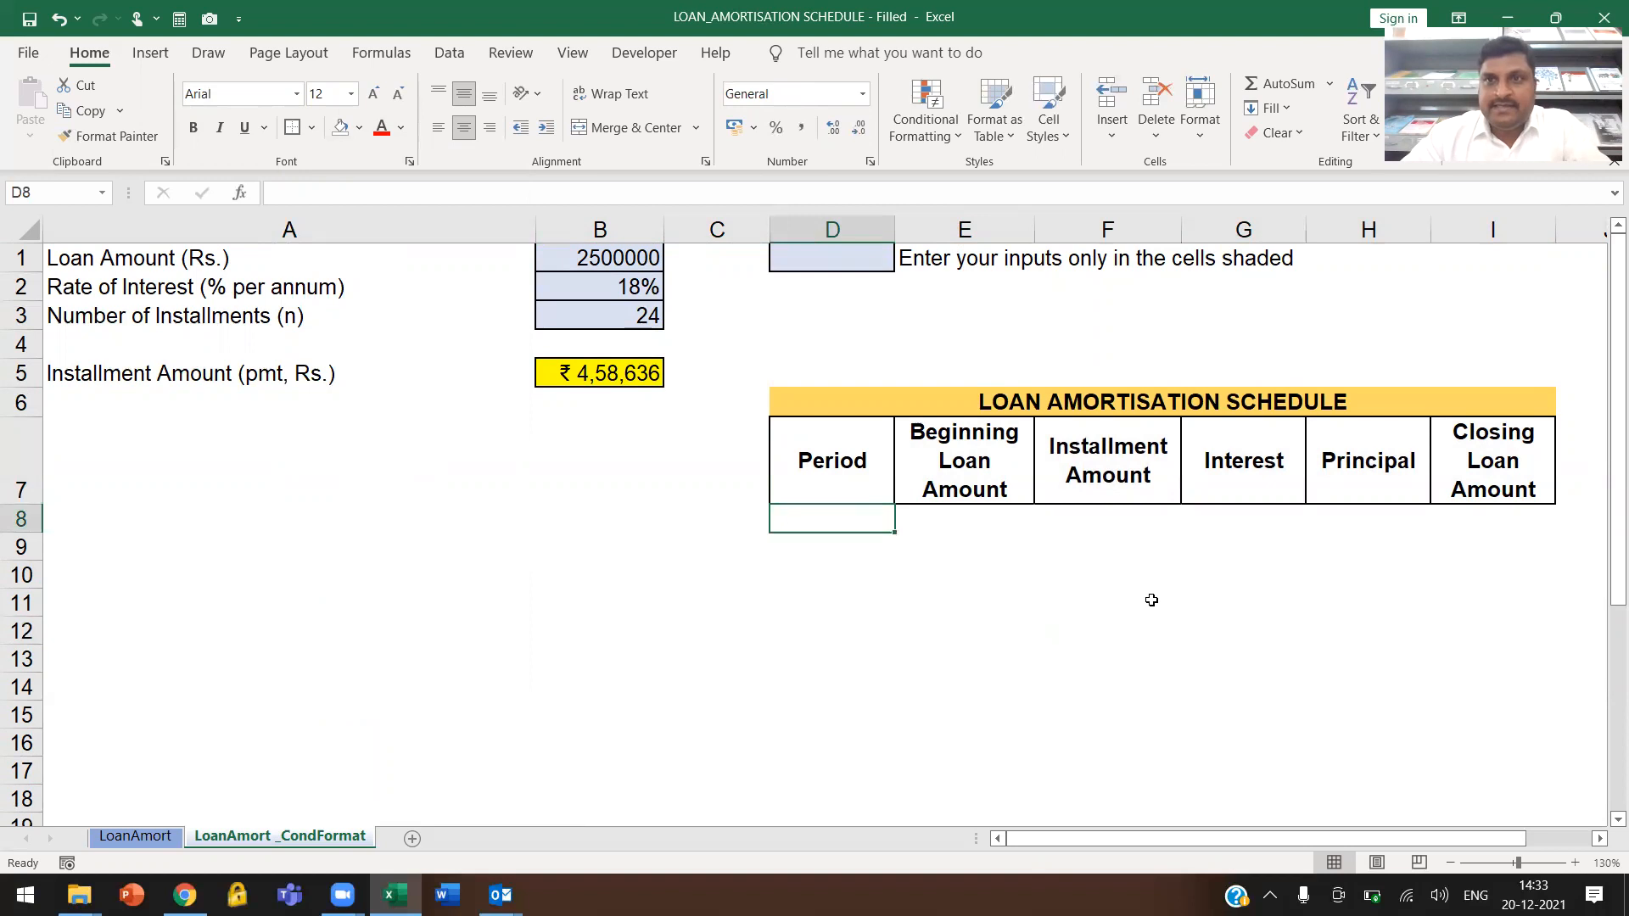
pyautogui.write('1')
pyautogui.press('Return')
pyautogui.press('Up')
pyautogui.click(1273, 111)
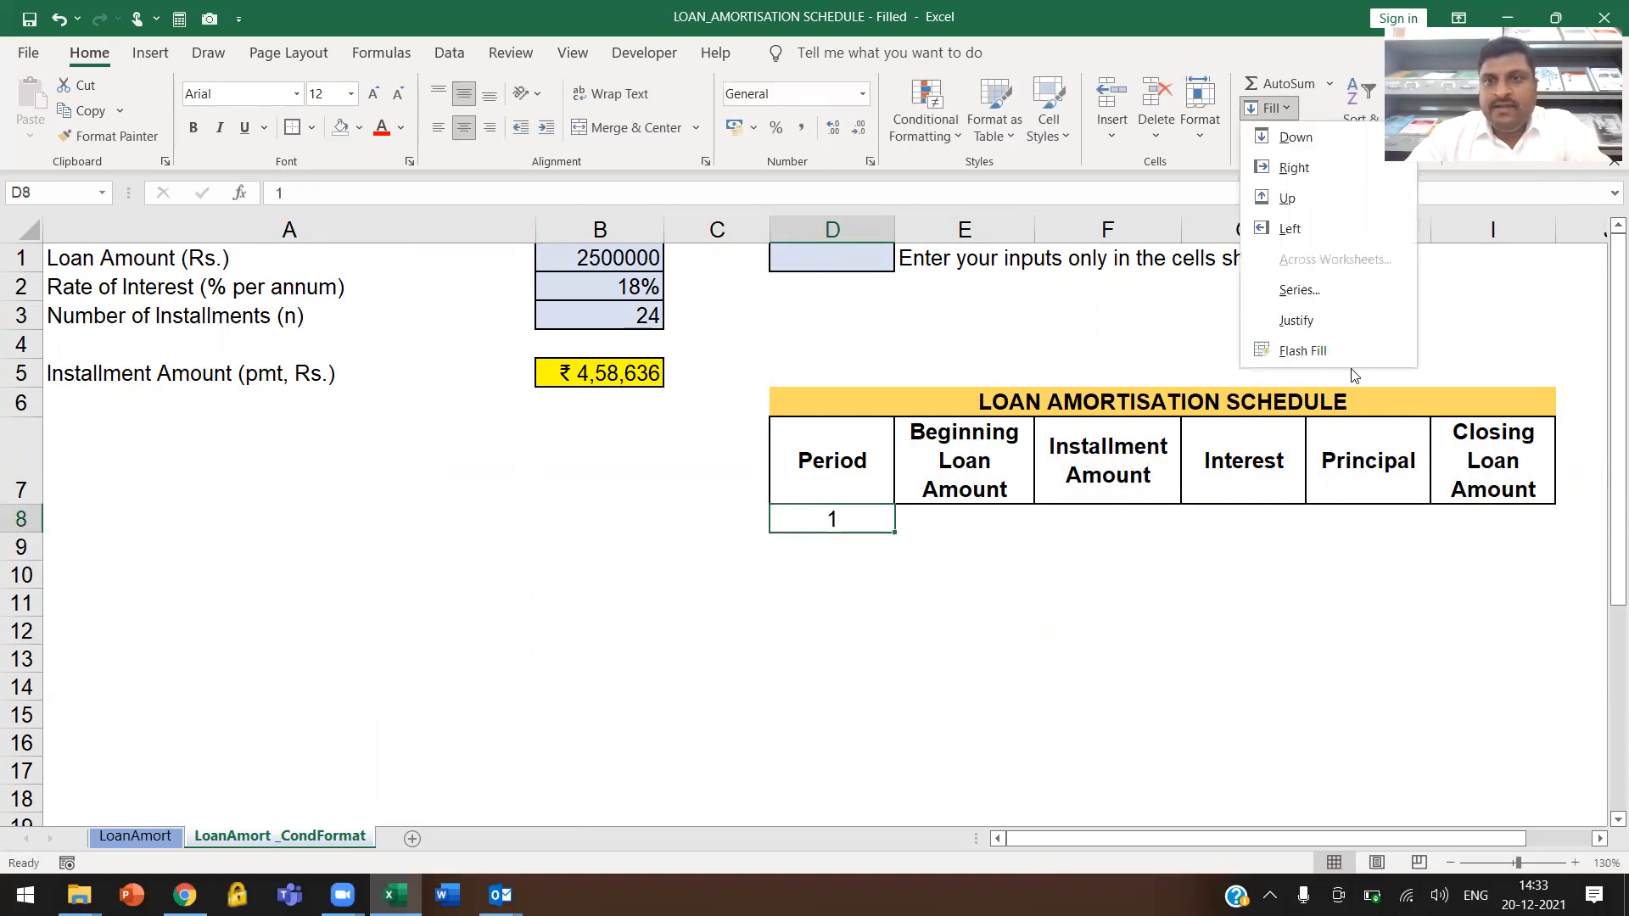
pyautogui.click(1302, 291)
pyautogui.click(1135, 630)
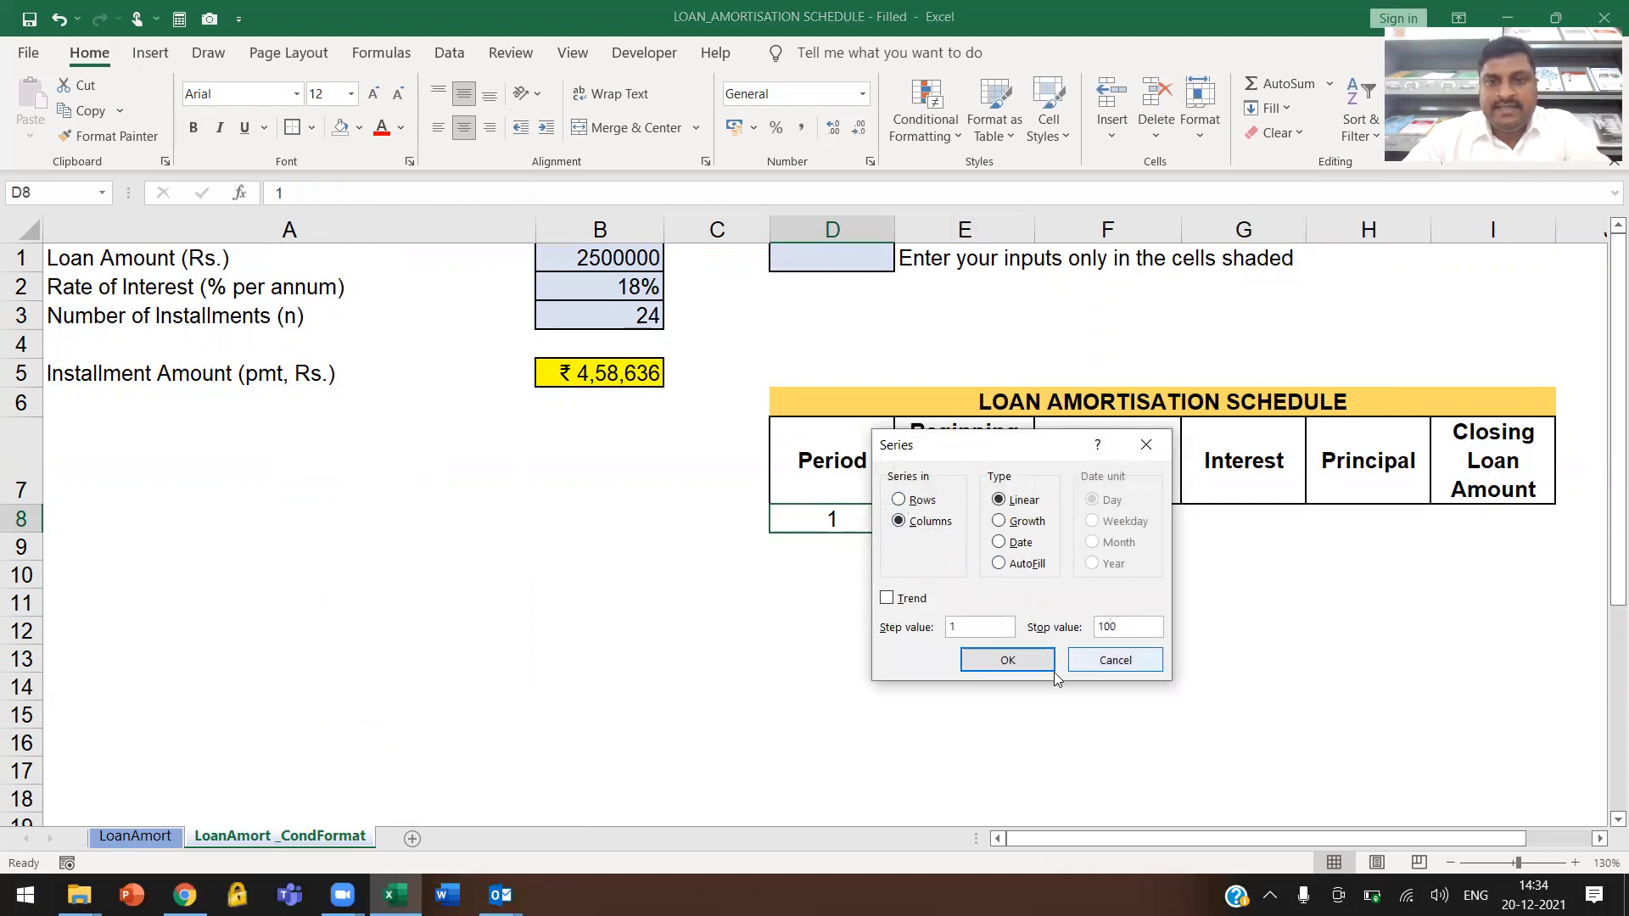
pyautogui.click(1013, 657)
pyautogui.scroll(-20, 852, 522)
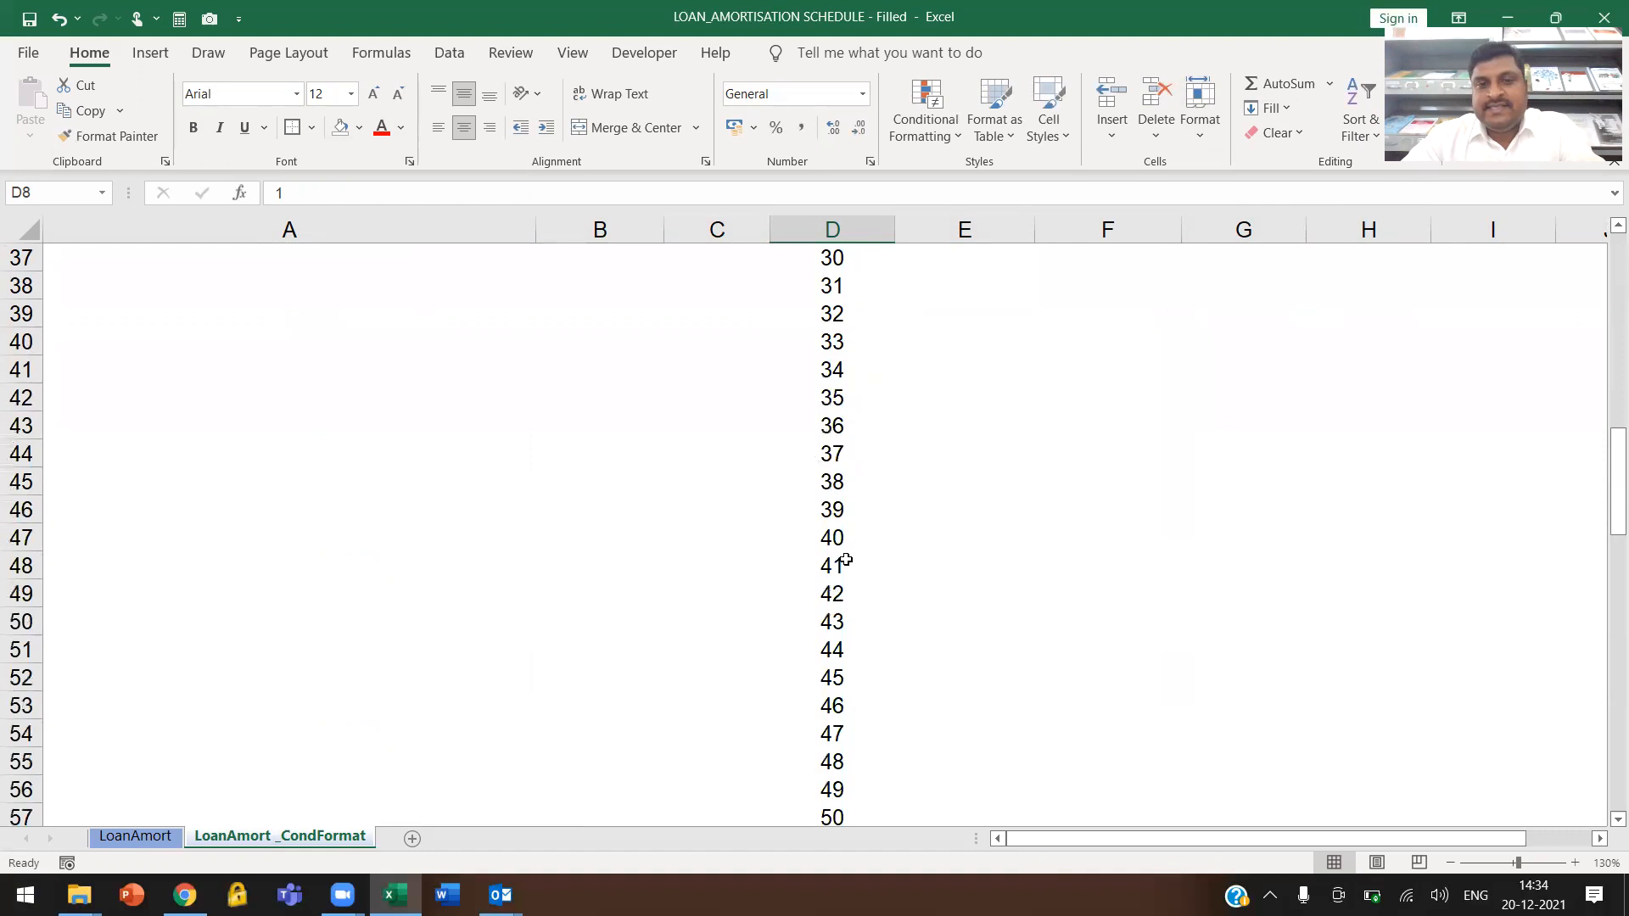
pyautogui.scroll(8, 844, 557)
pyautogui.scroll(13, 846, 560)
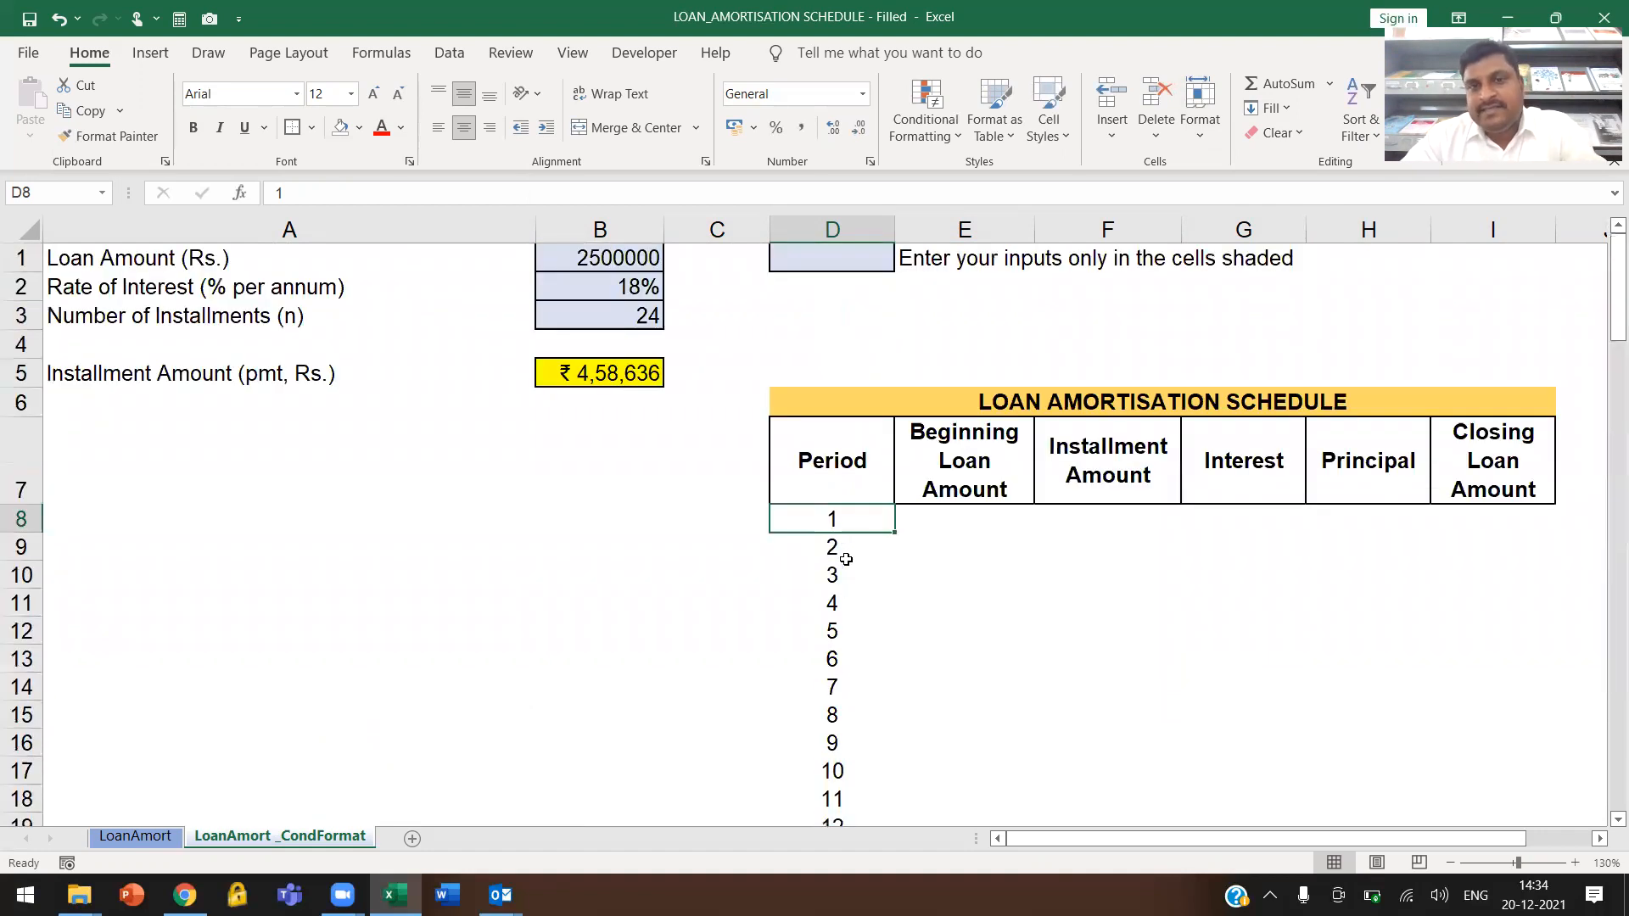
# Link the first Beginning Loan Amount in cell E8 to the loan amount input with =B1
pyautogui.click(849, 558)
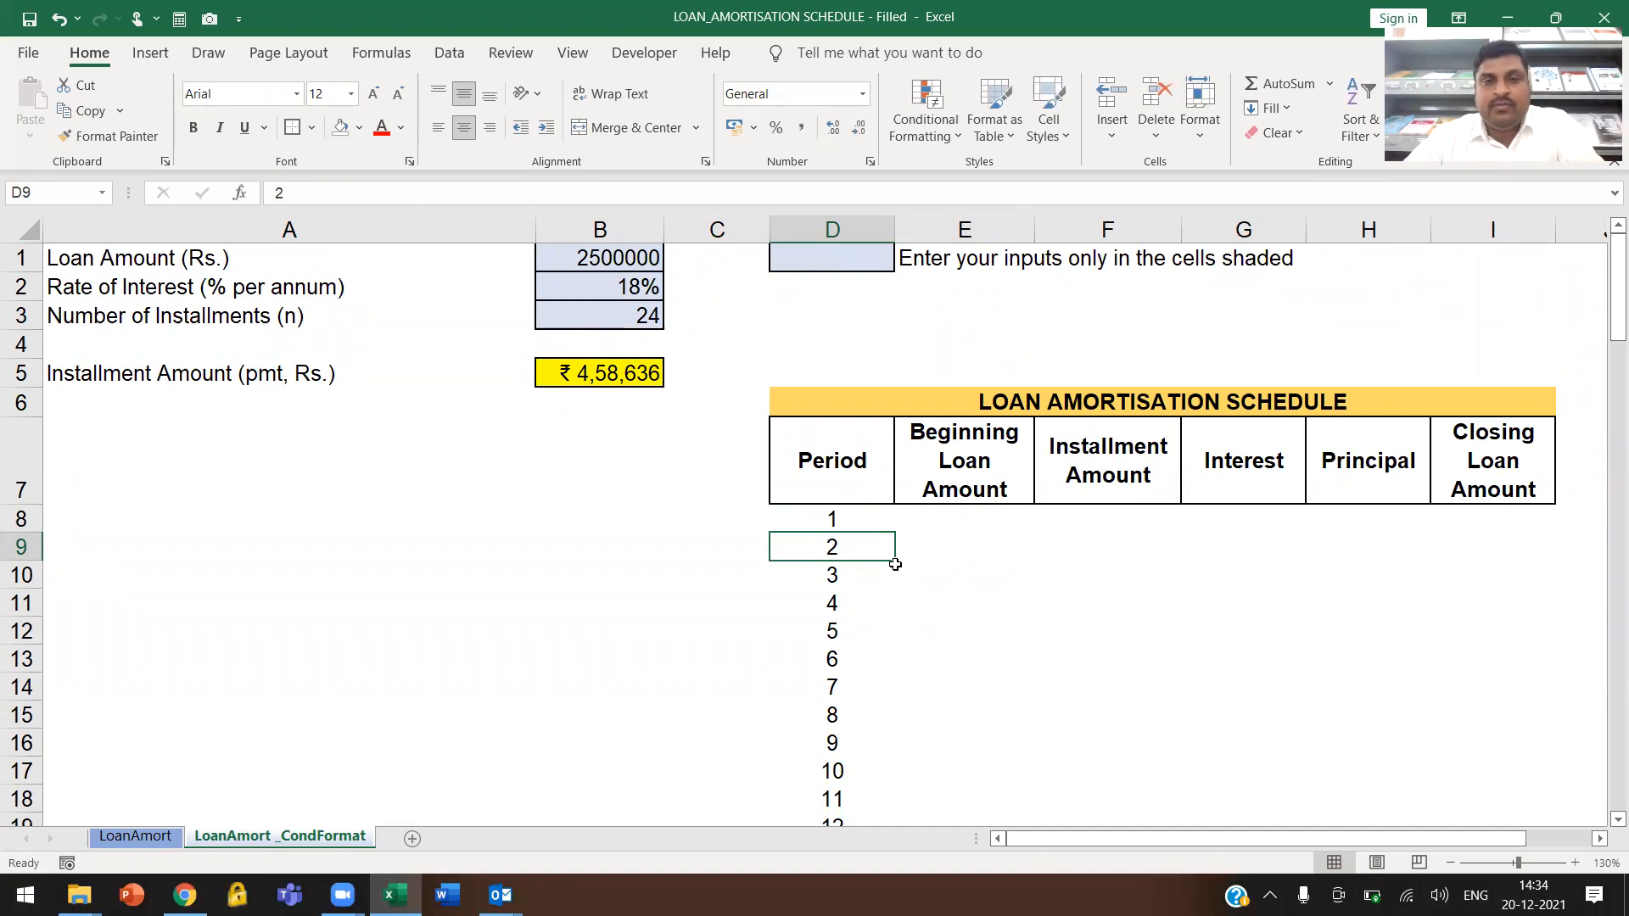
pyautogui.press('Up')
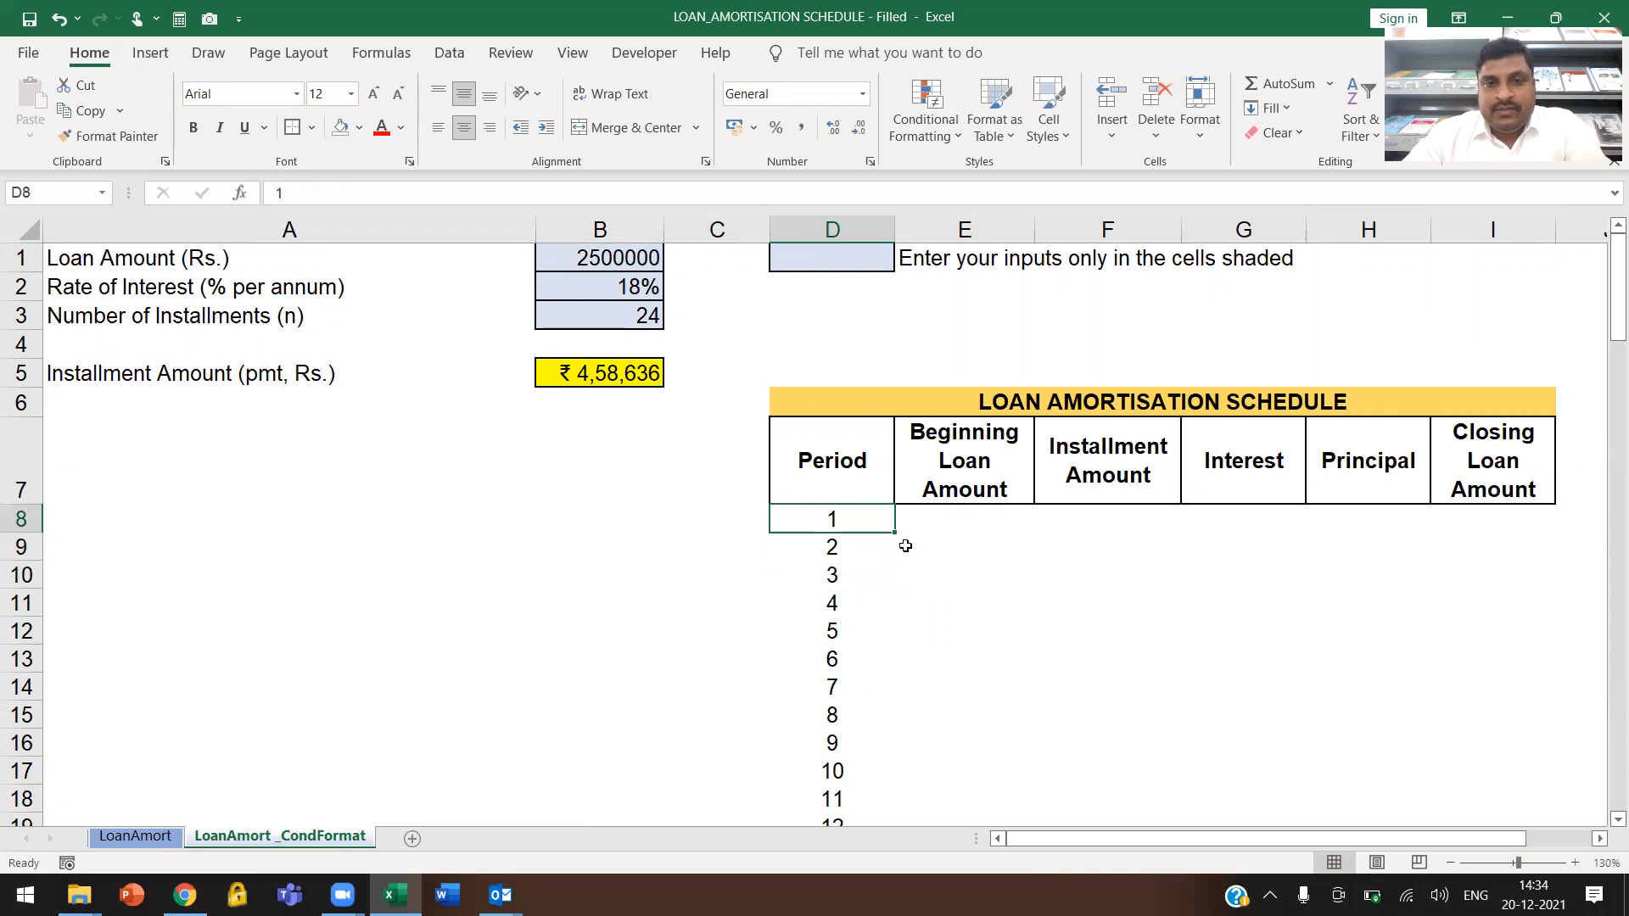
pyautogui.click(963, 517)
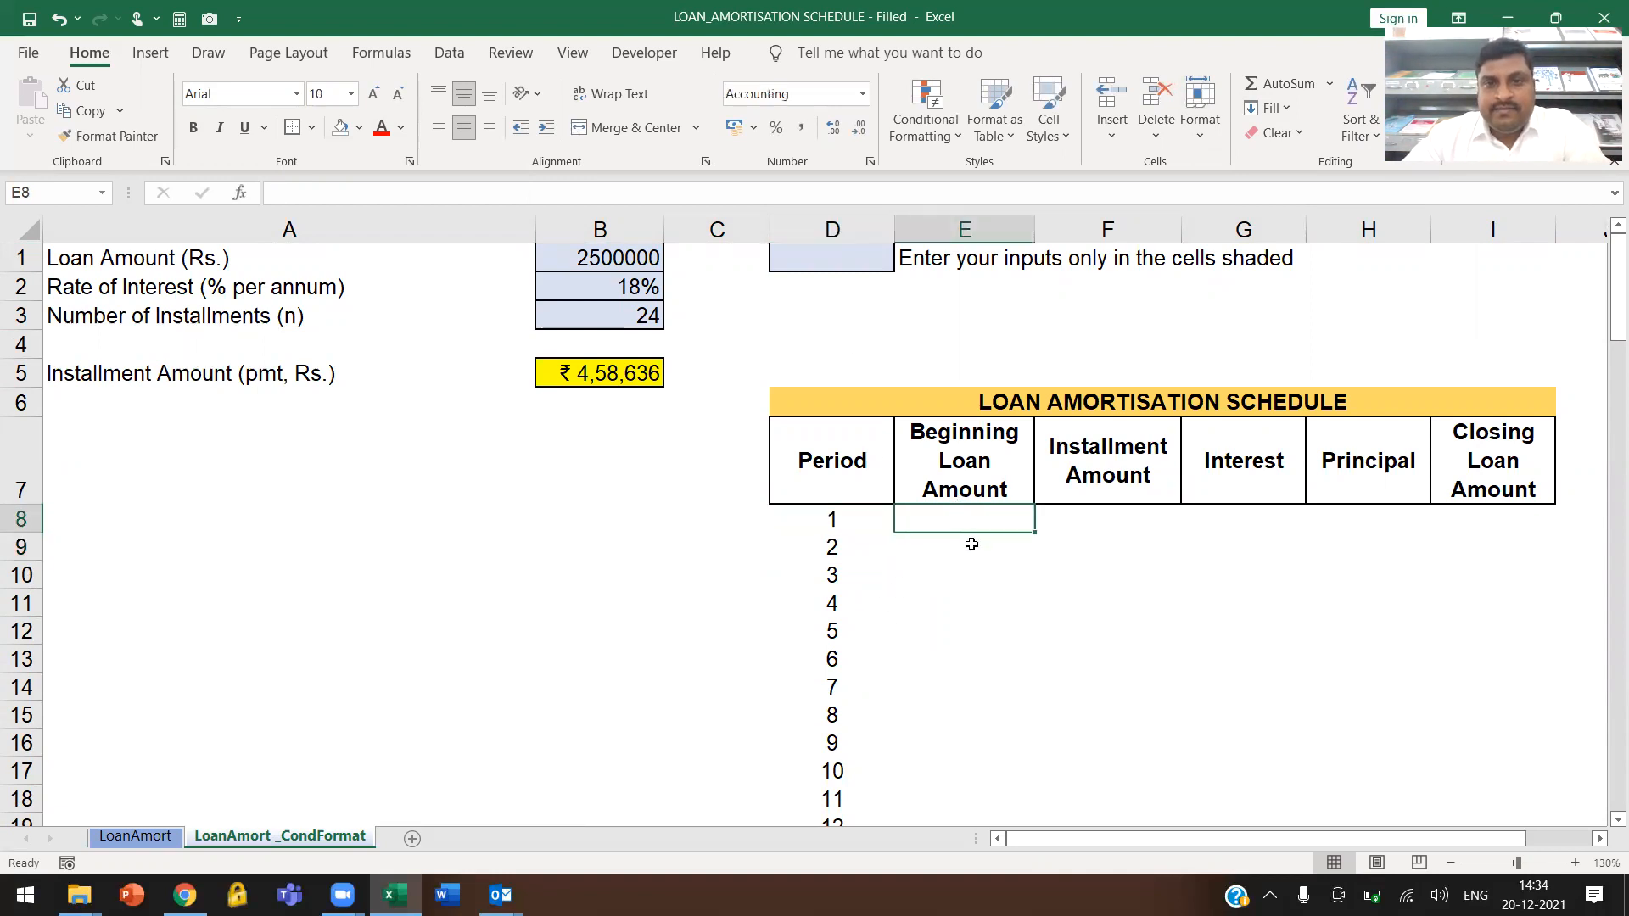
pyautogui.write('=')
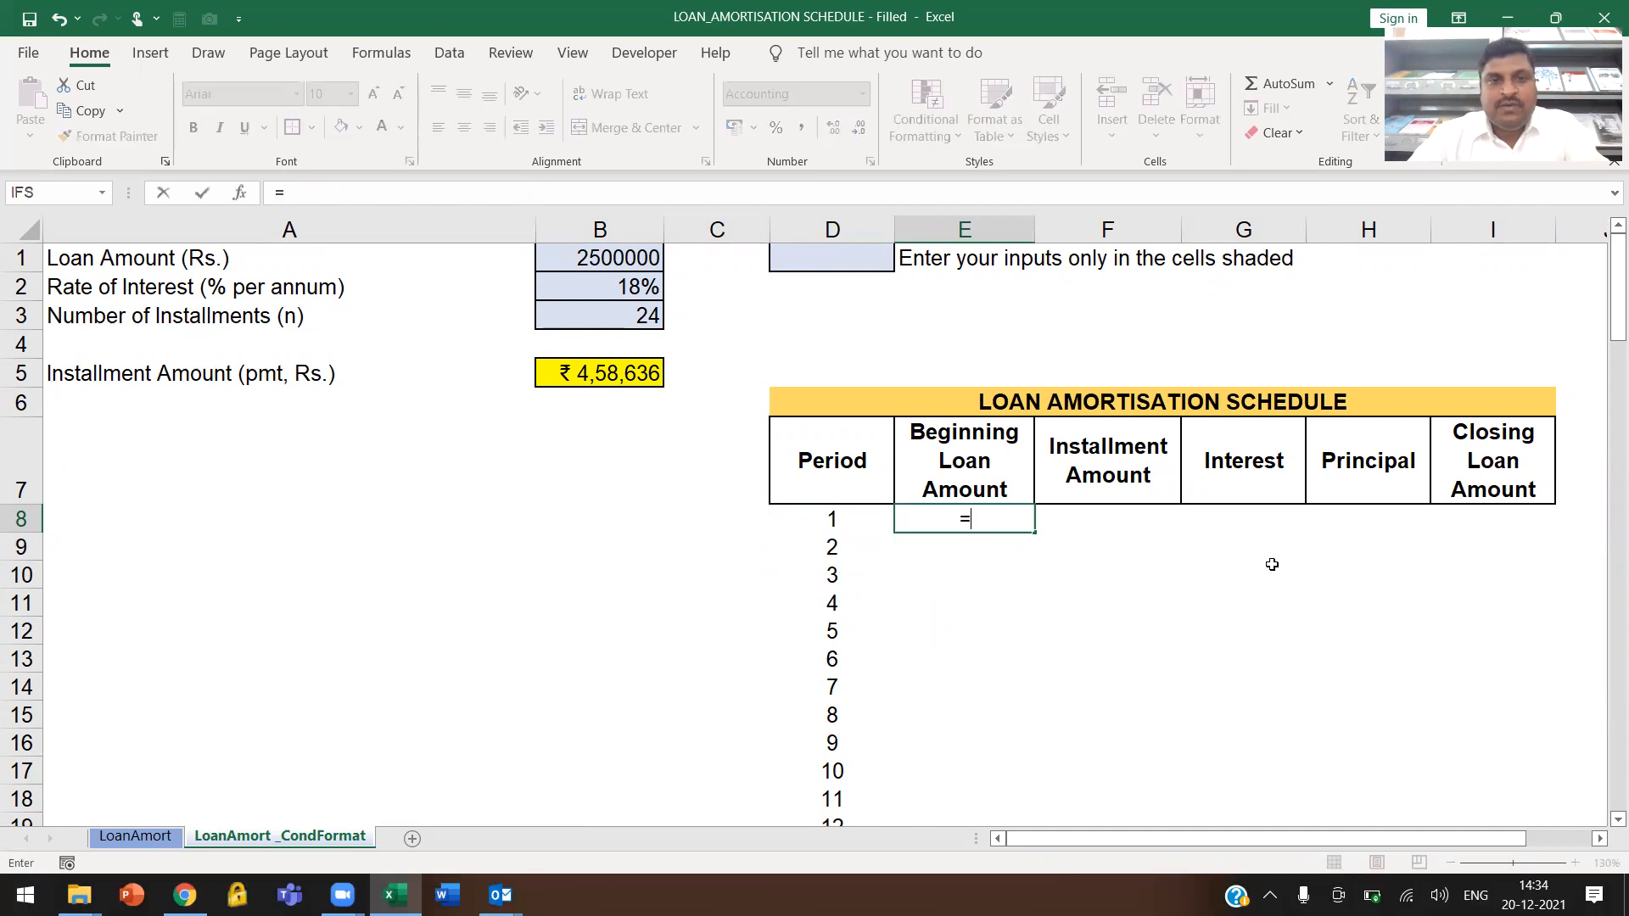
pyautogui.click(605, 260)
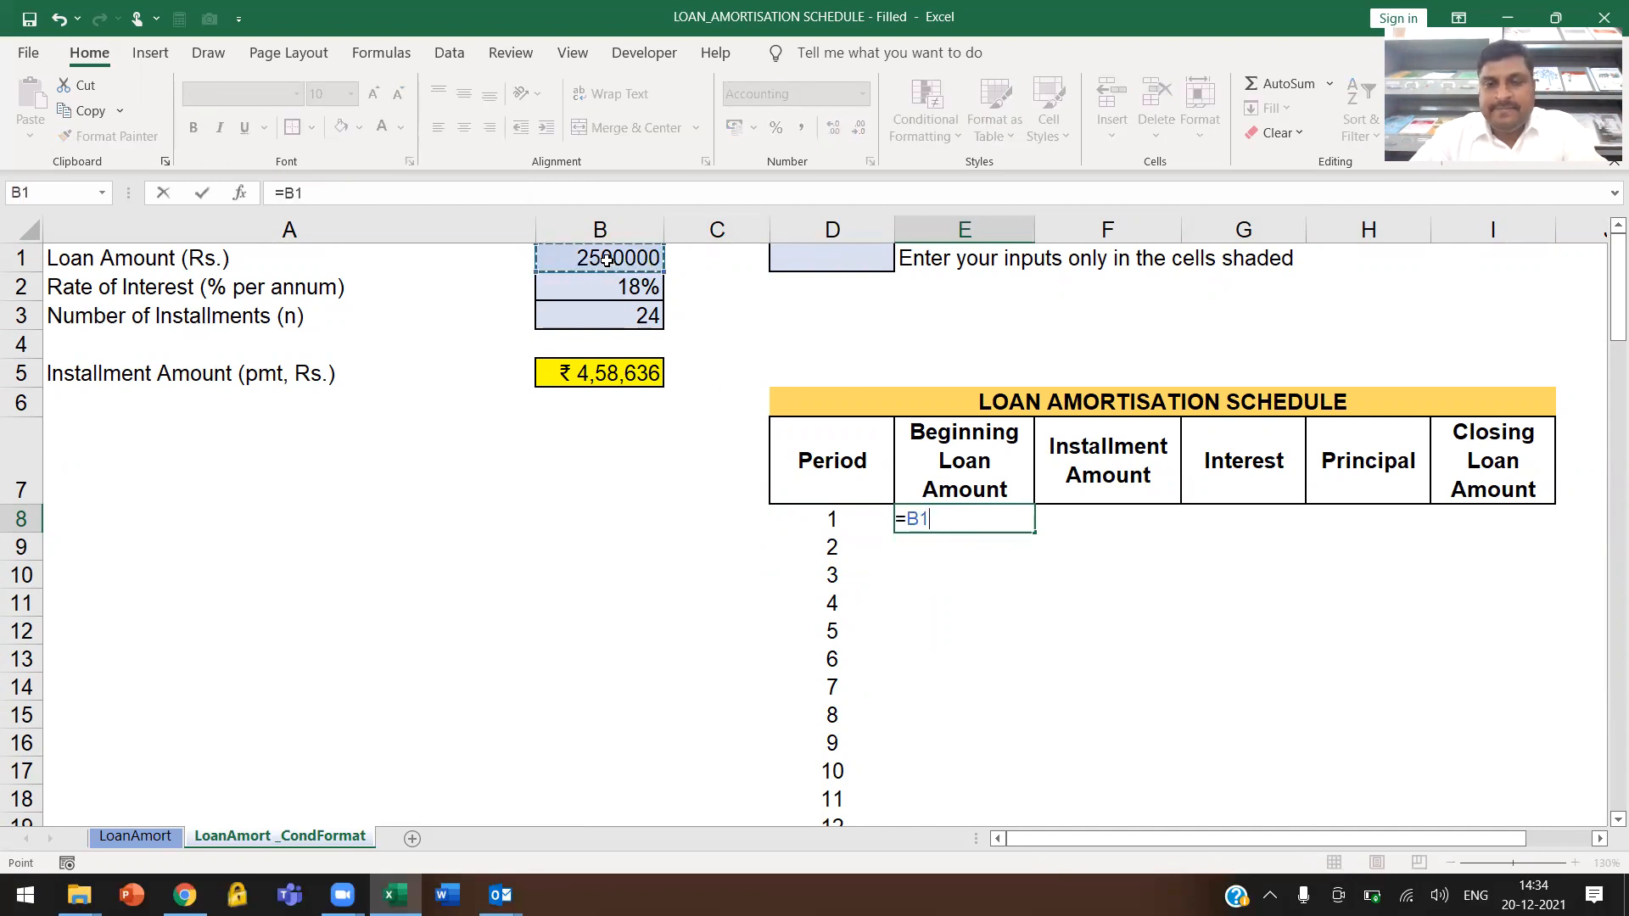
pyautogui.press('Return')
pyautogui.click(960, 526)
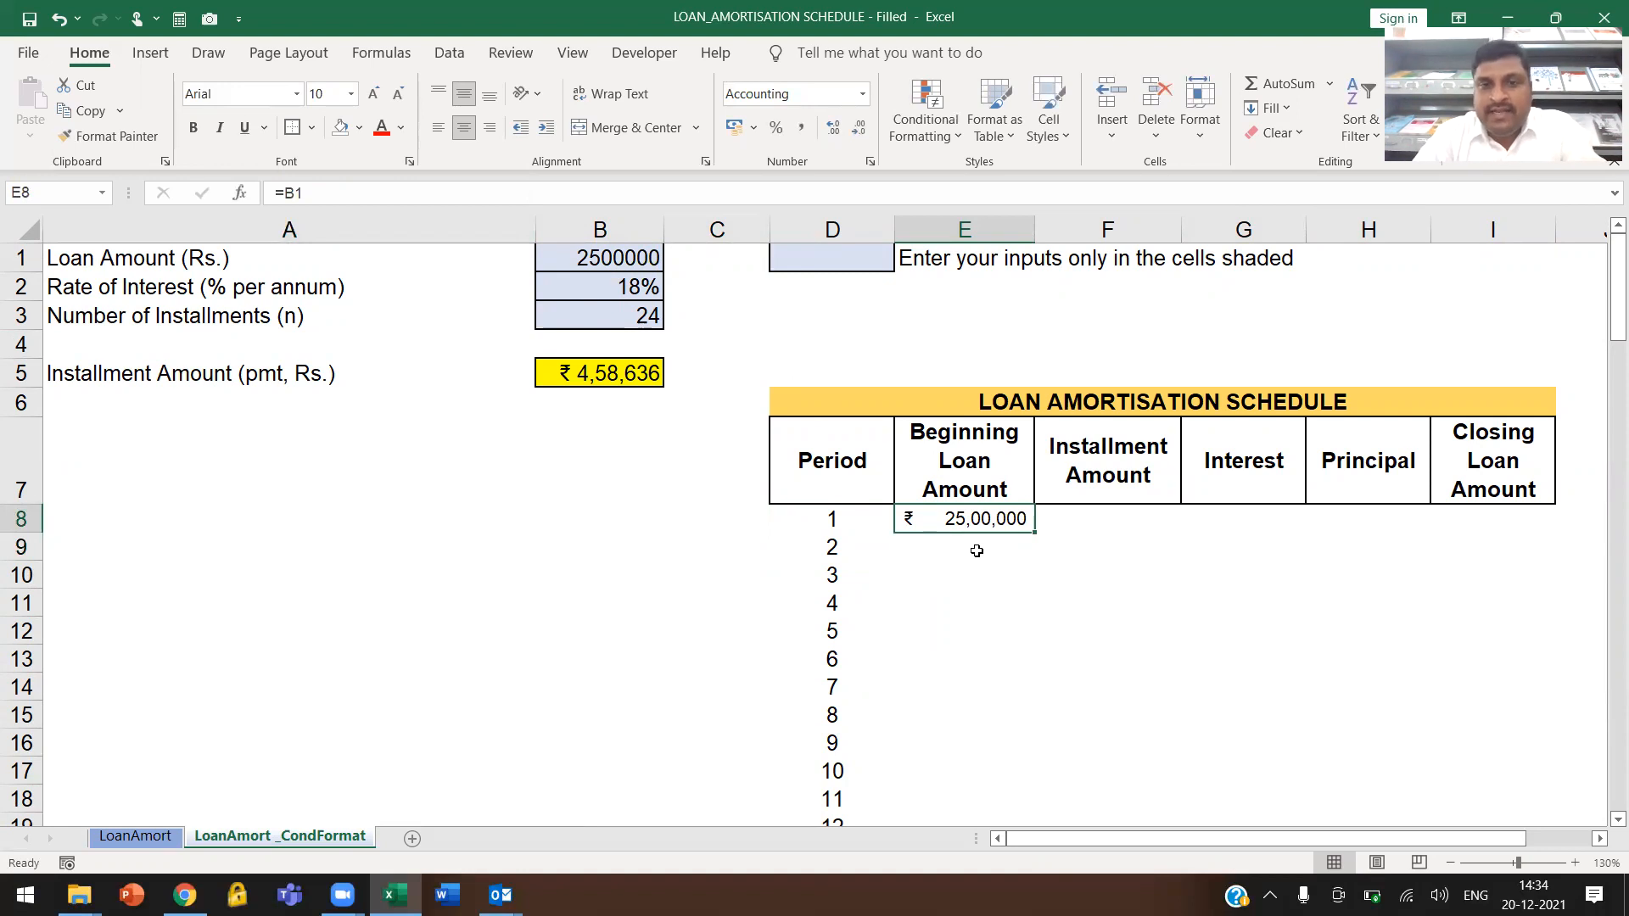
# Try the formula =IF(D8<=B3,B1,0) in cell E8 for the Beginning Loan Amount
pyautogui.write('=IF(')
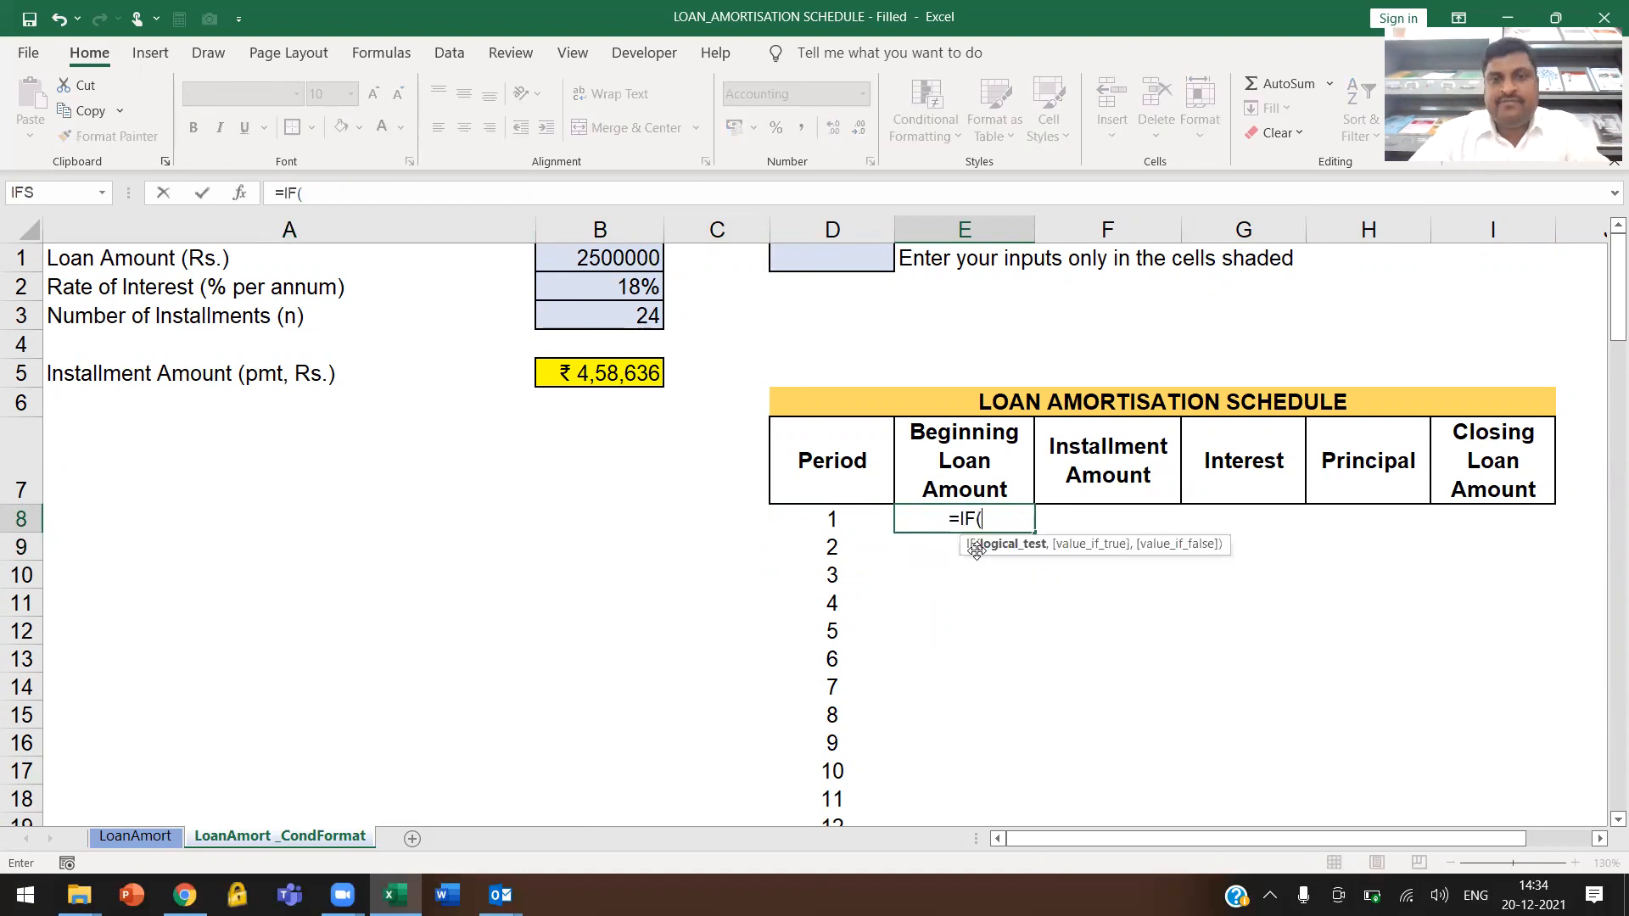
pyautogui.click(849, 518)
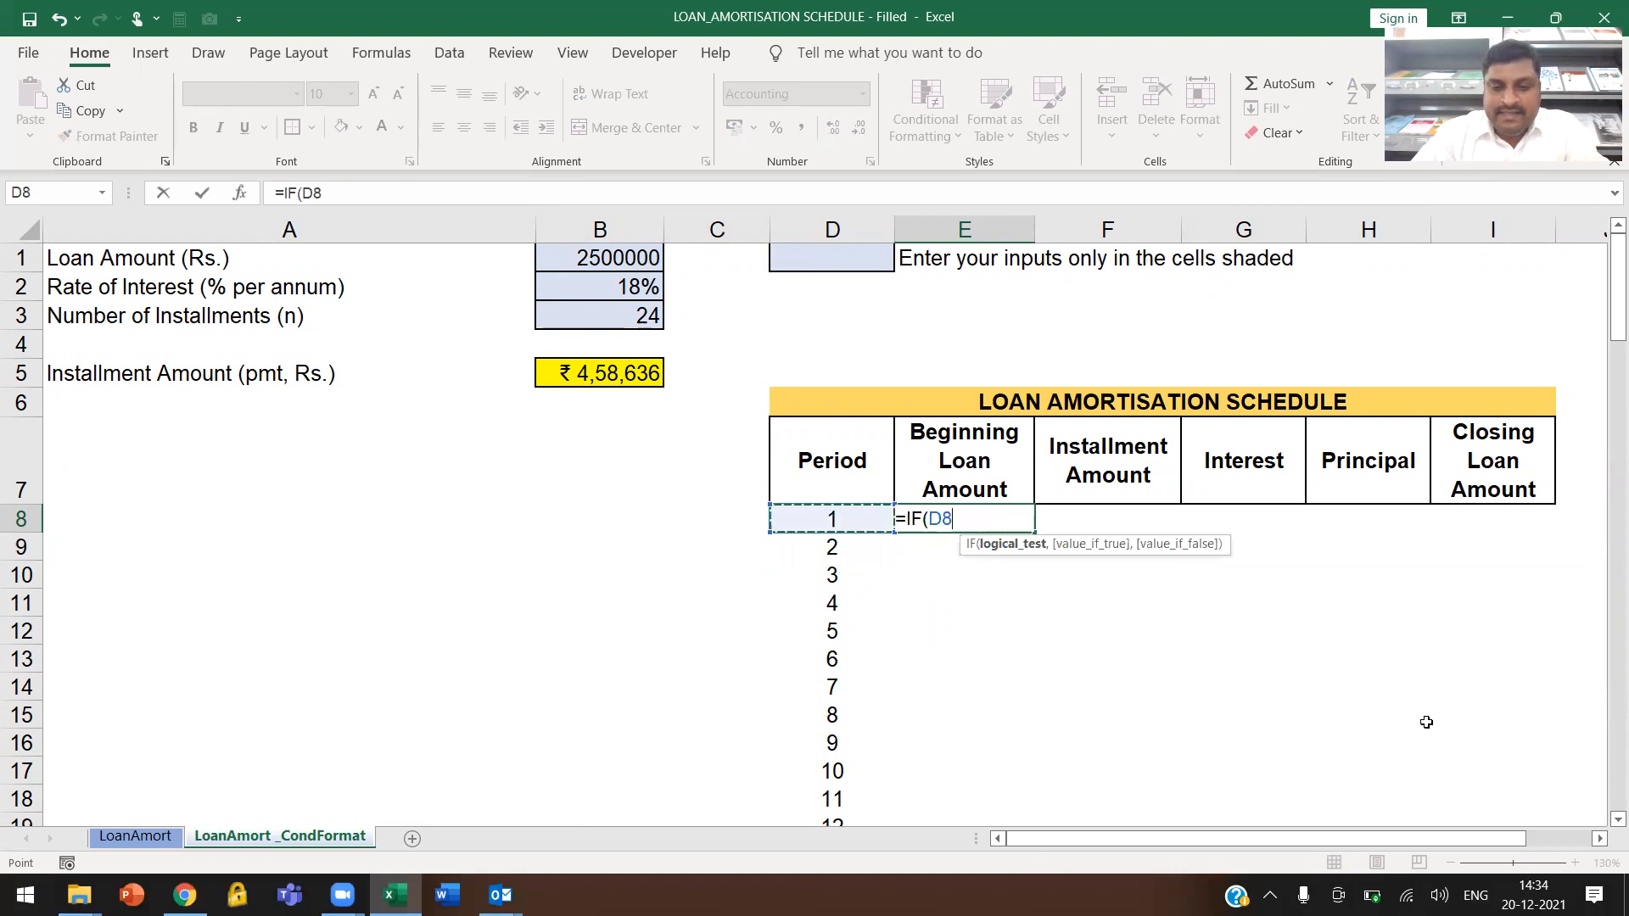
pyautogui.write('<=')
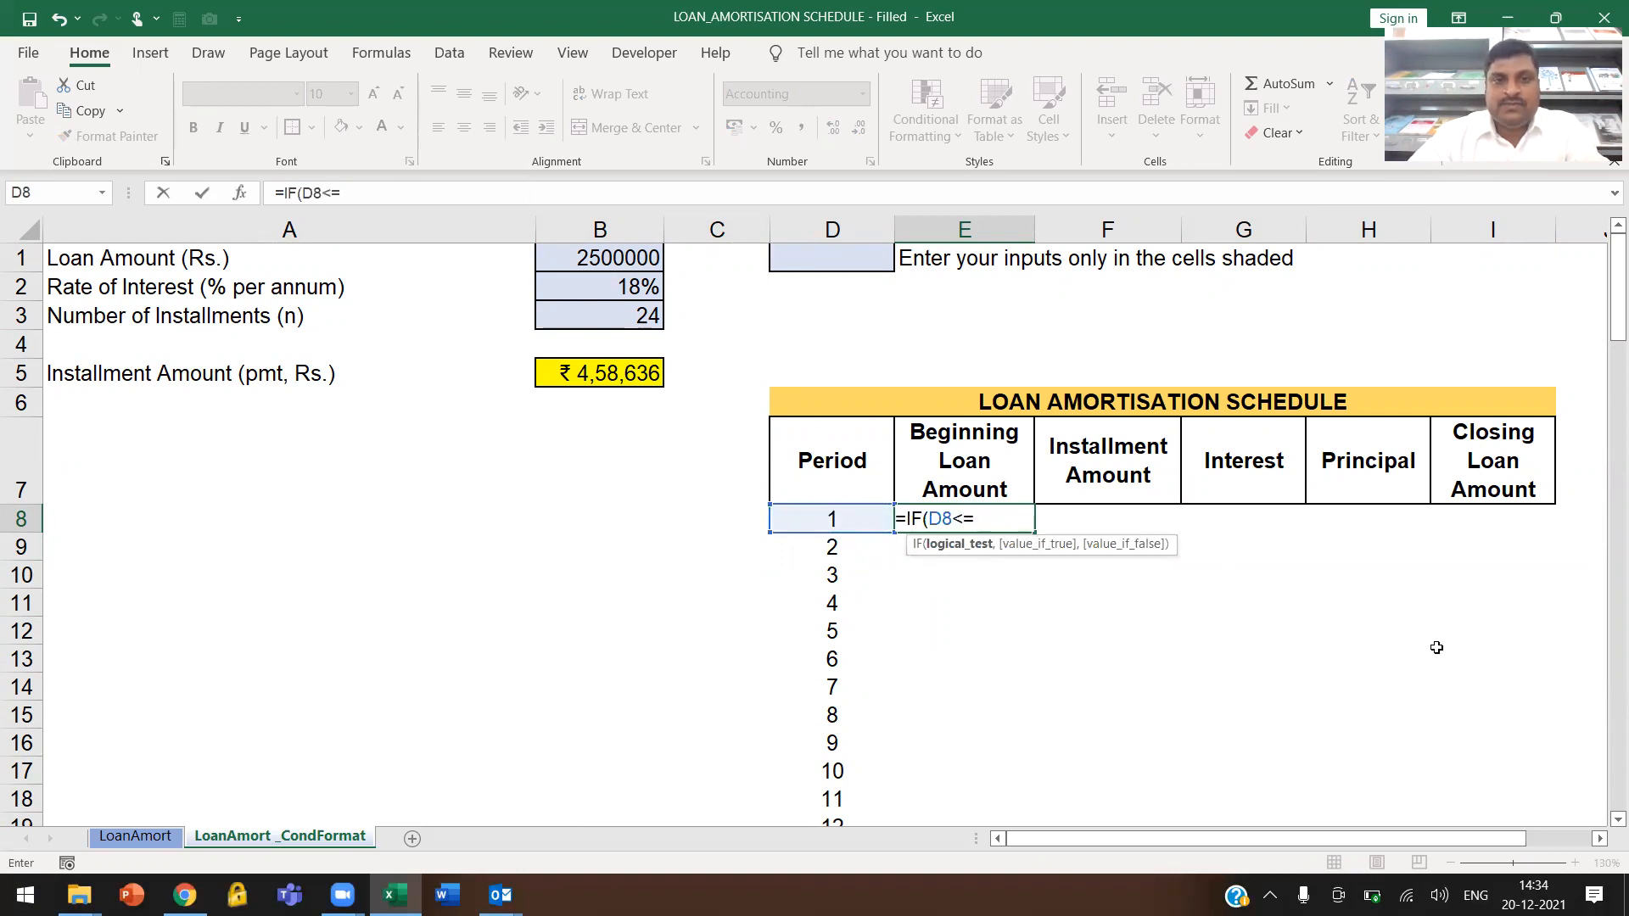
pyautogui.click(631, 309)
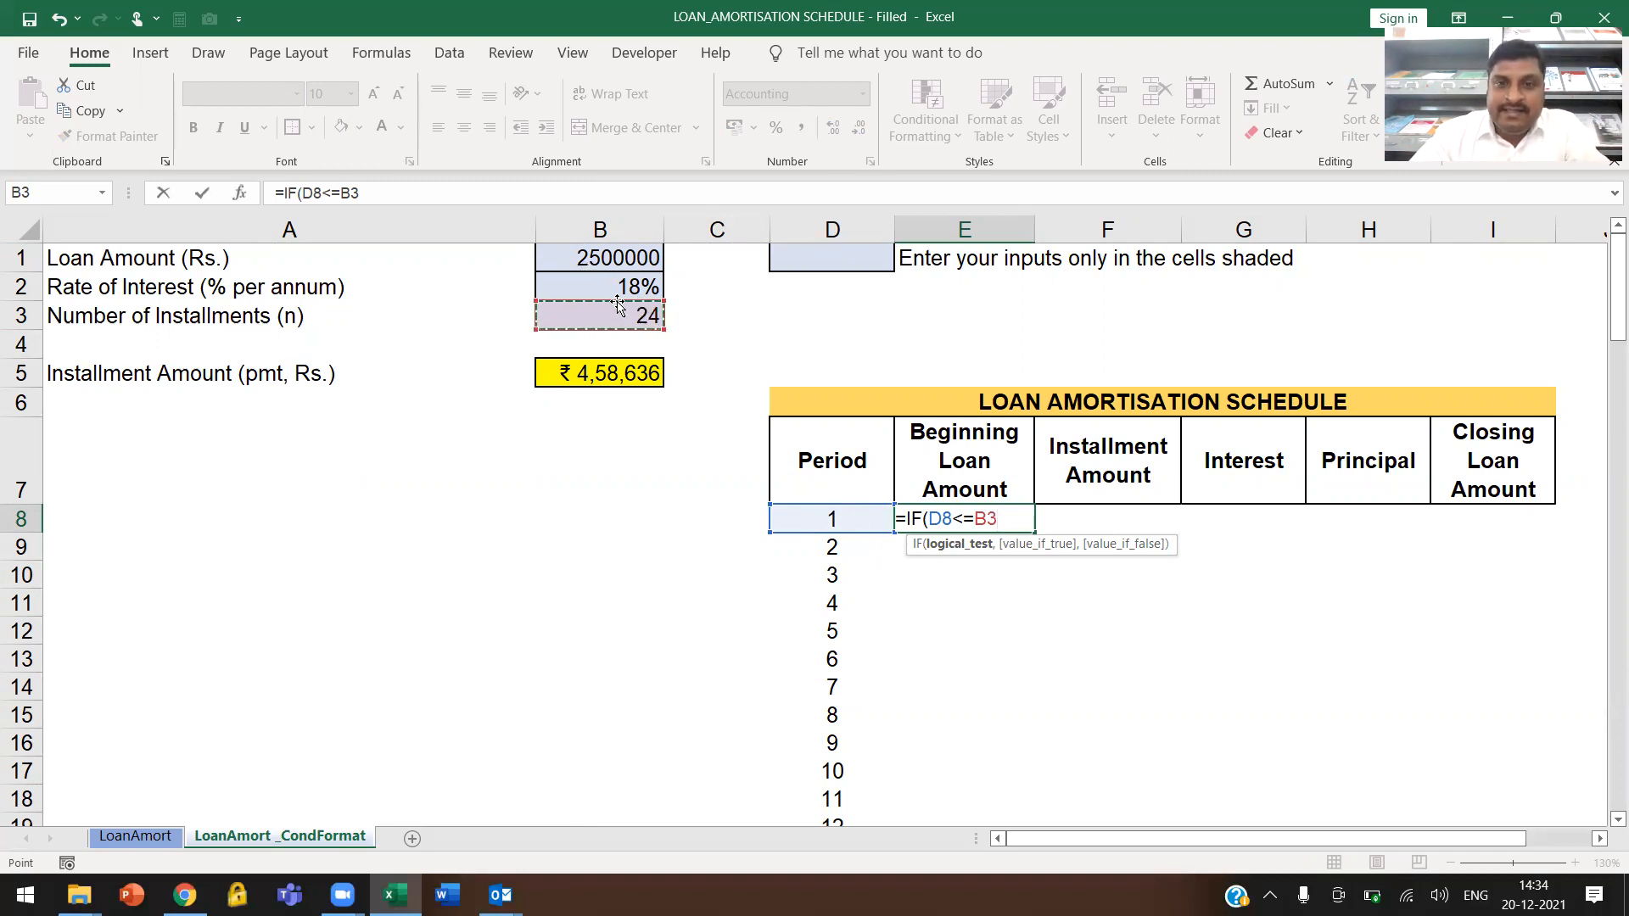
pyautogui.write(',')
pyautogui.click(628, 257)
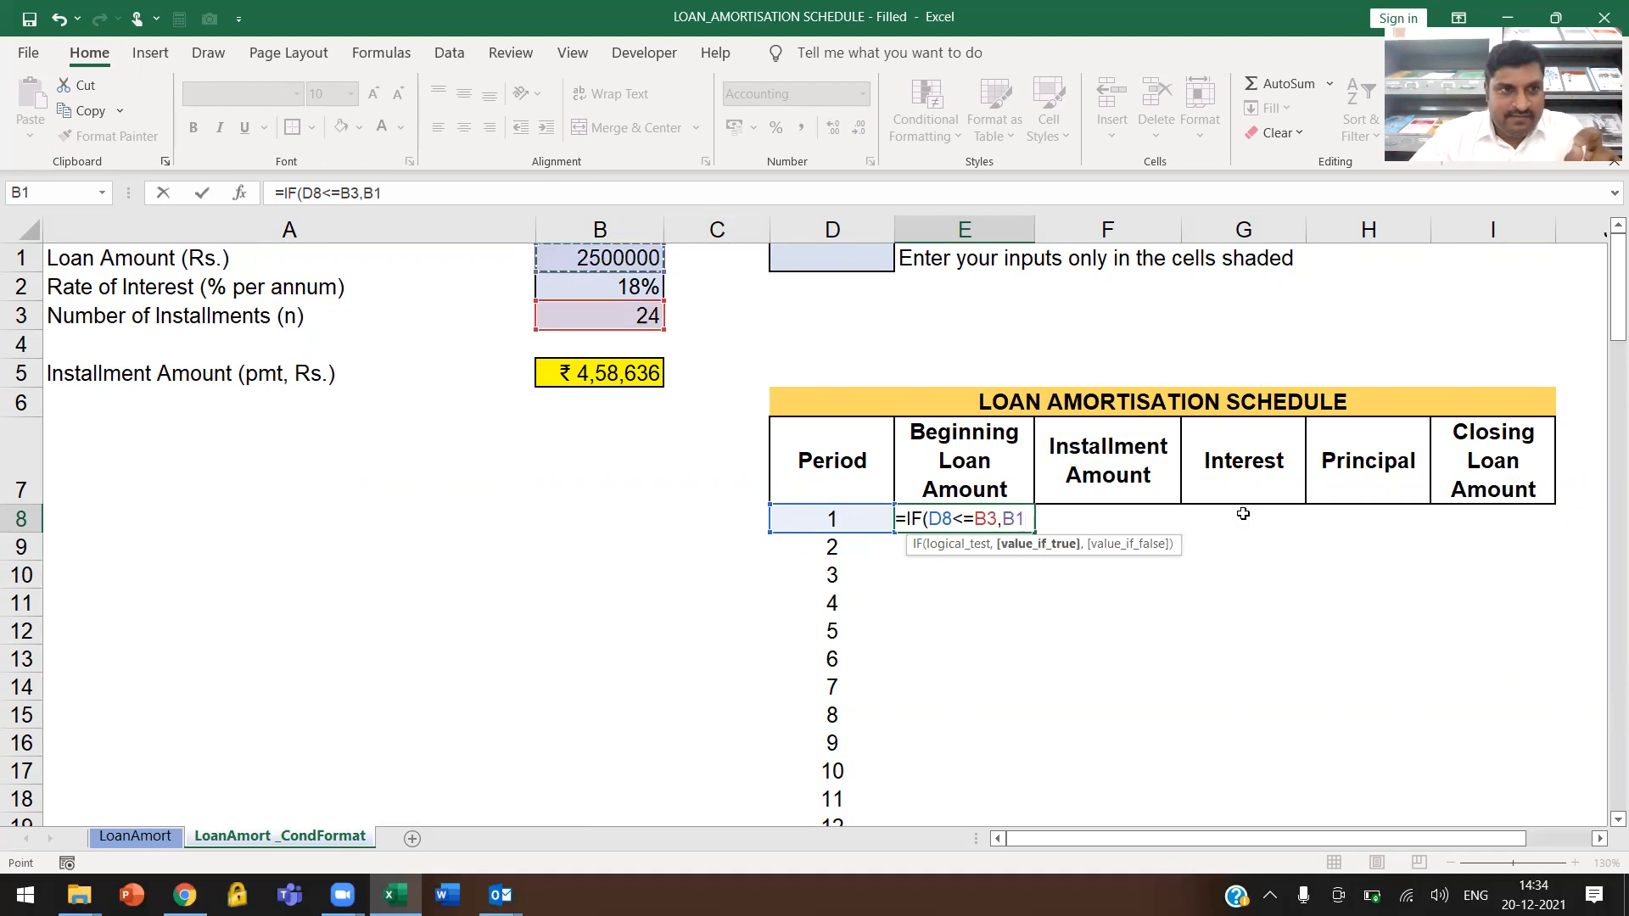
pyautogui.write(',')
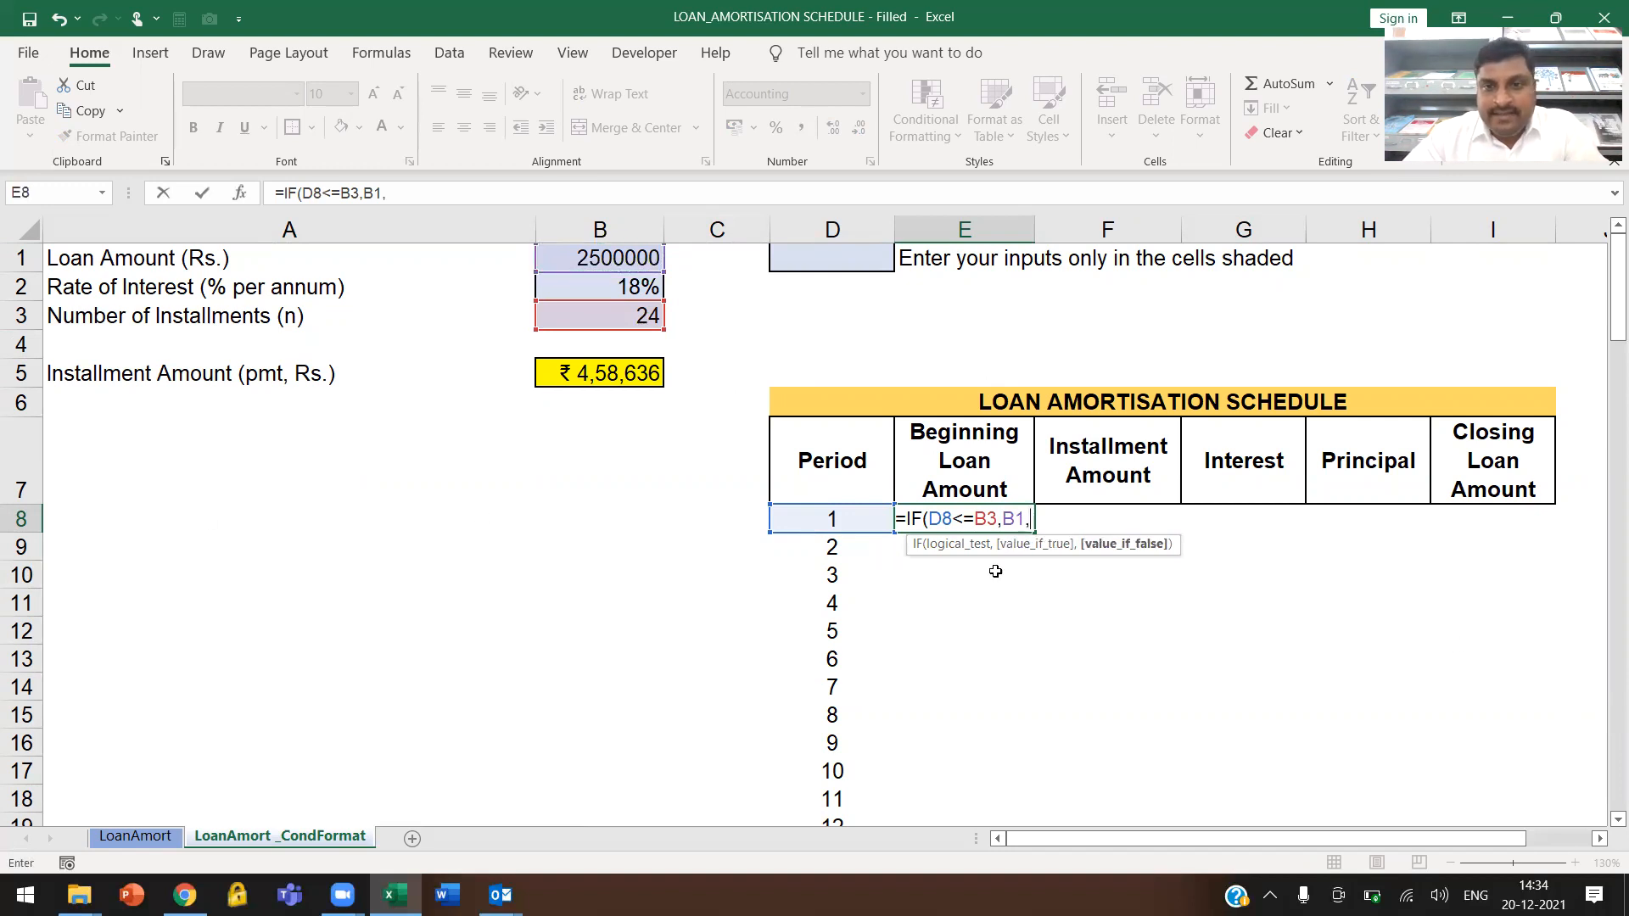
pyautogui.write('0)')
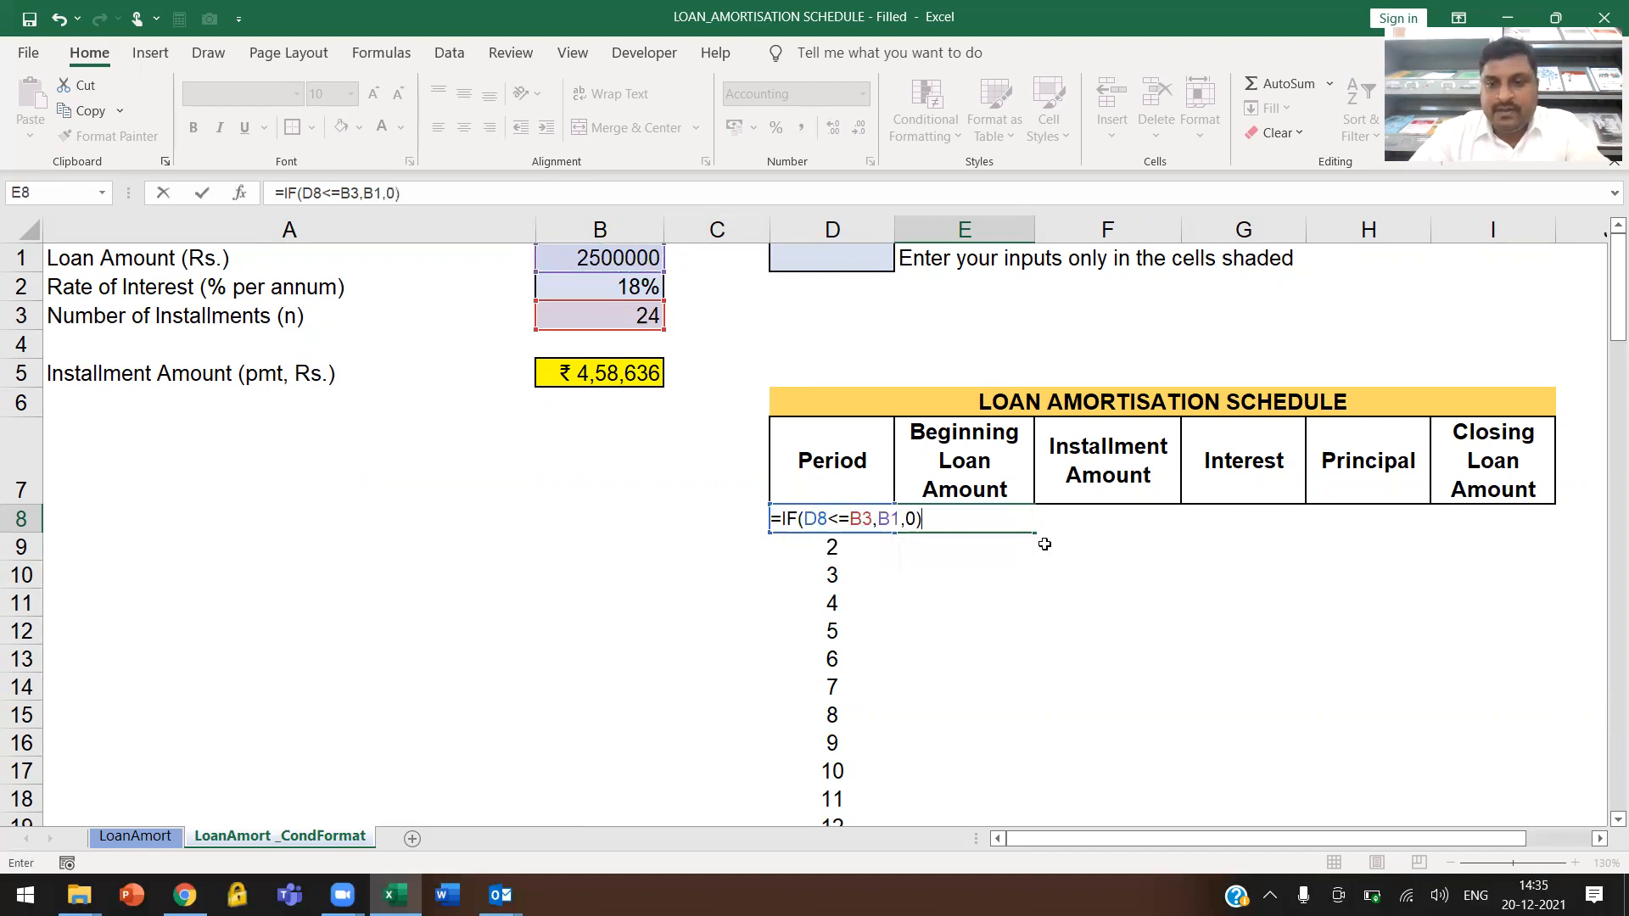
pyautogui.press('Return')
pyautogui.click(1009, 526)
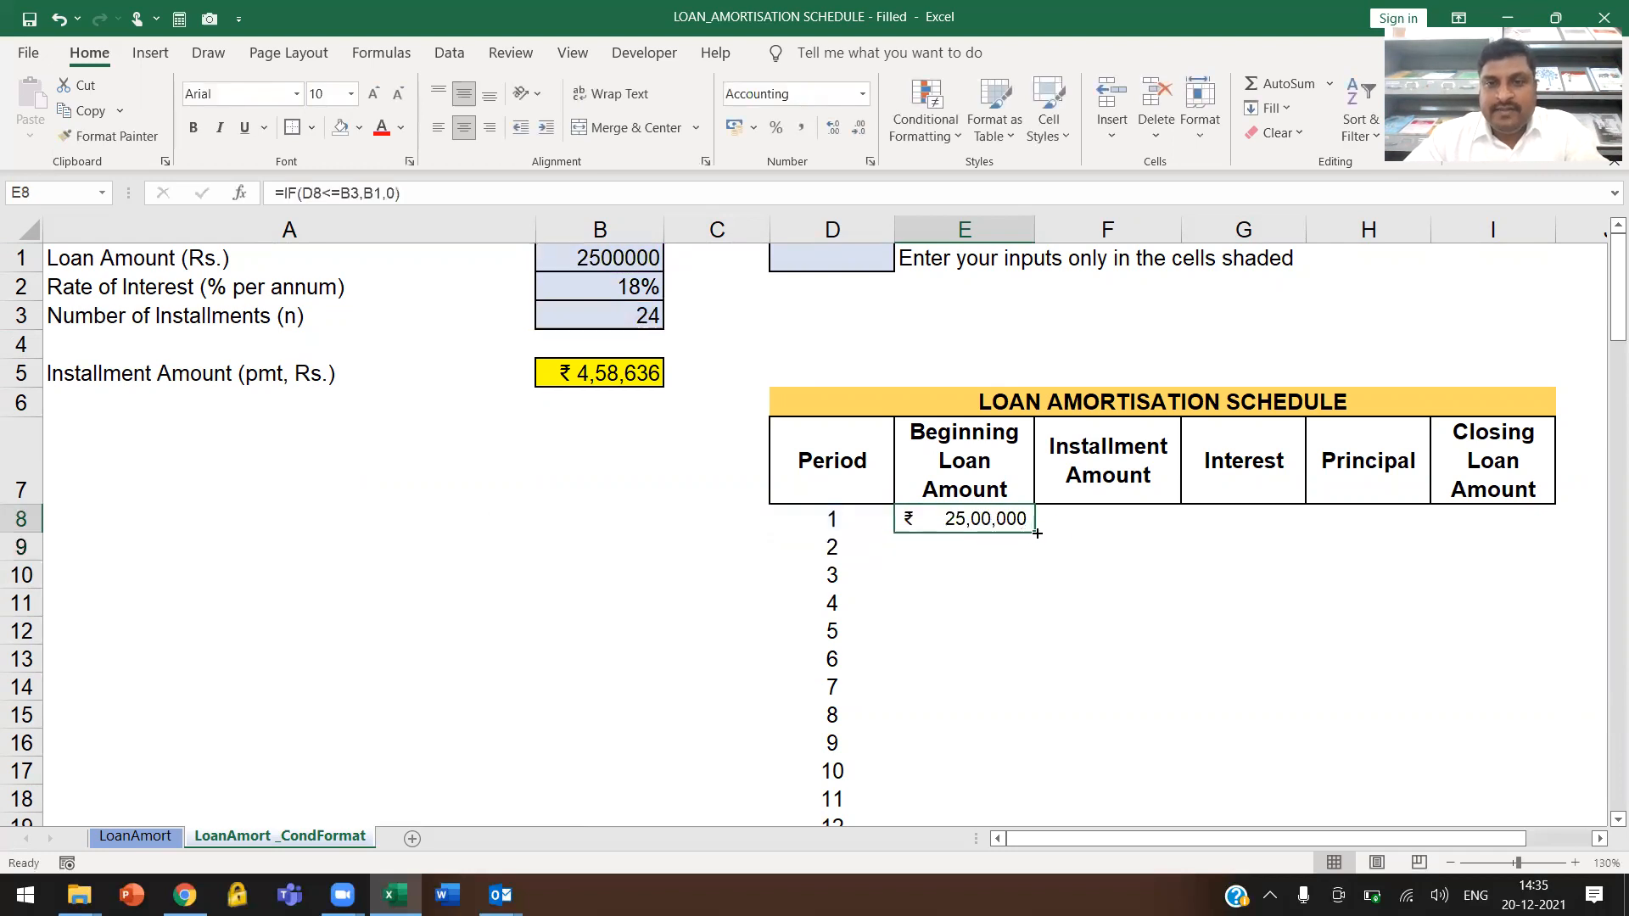
# Fill the E8 formula down the Beginning Loan Amount column and undo both the fill and the IF formula
pyautogui.doubleClick(1035, 532)
pyautogui.click(1015, 516)
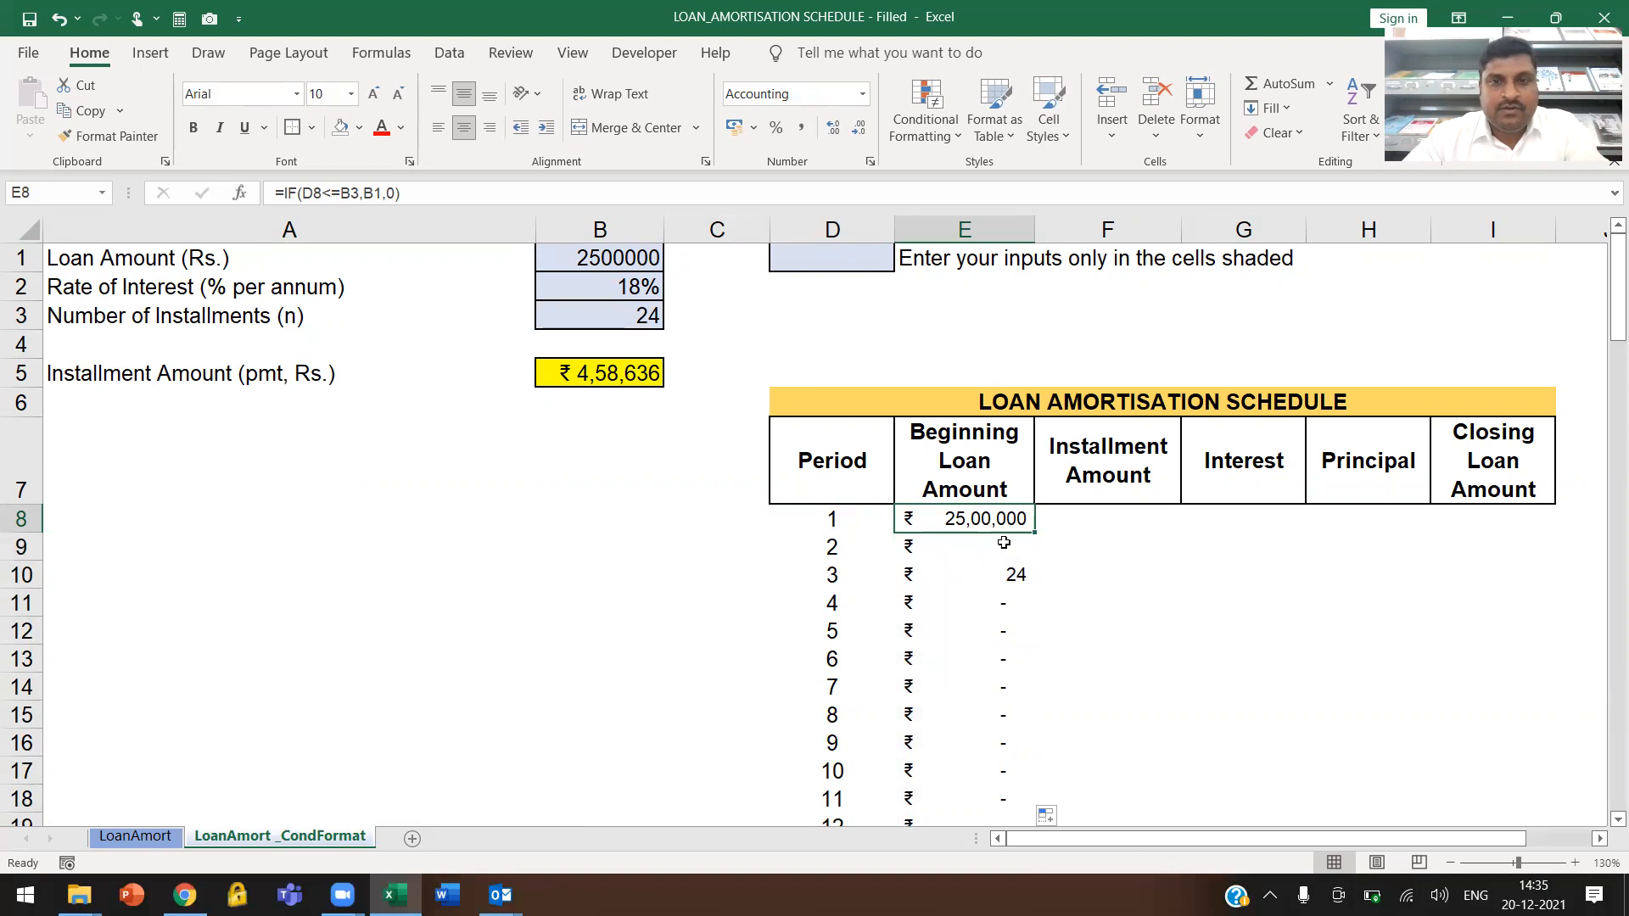
pyautogui.hotkey('ctrl', 'z')
pyautogui.hotkey('ctrl', 'z')
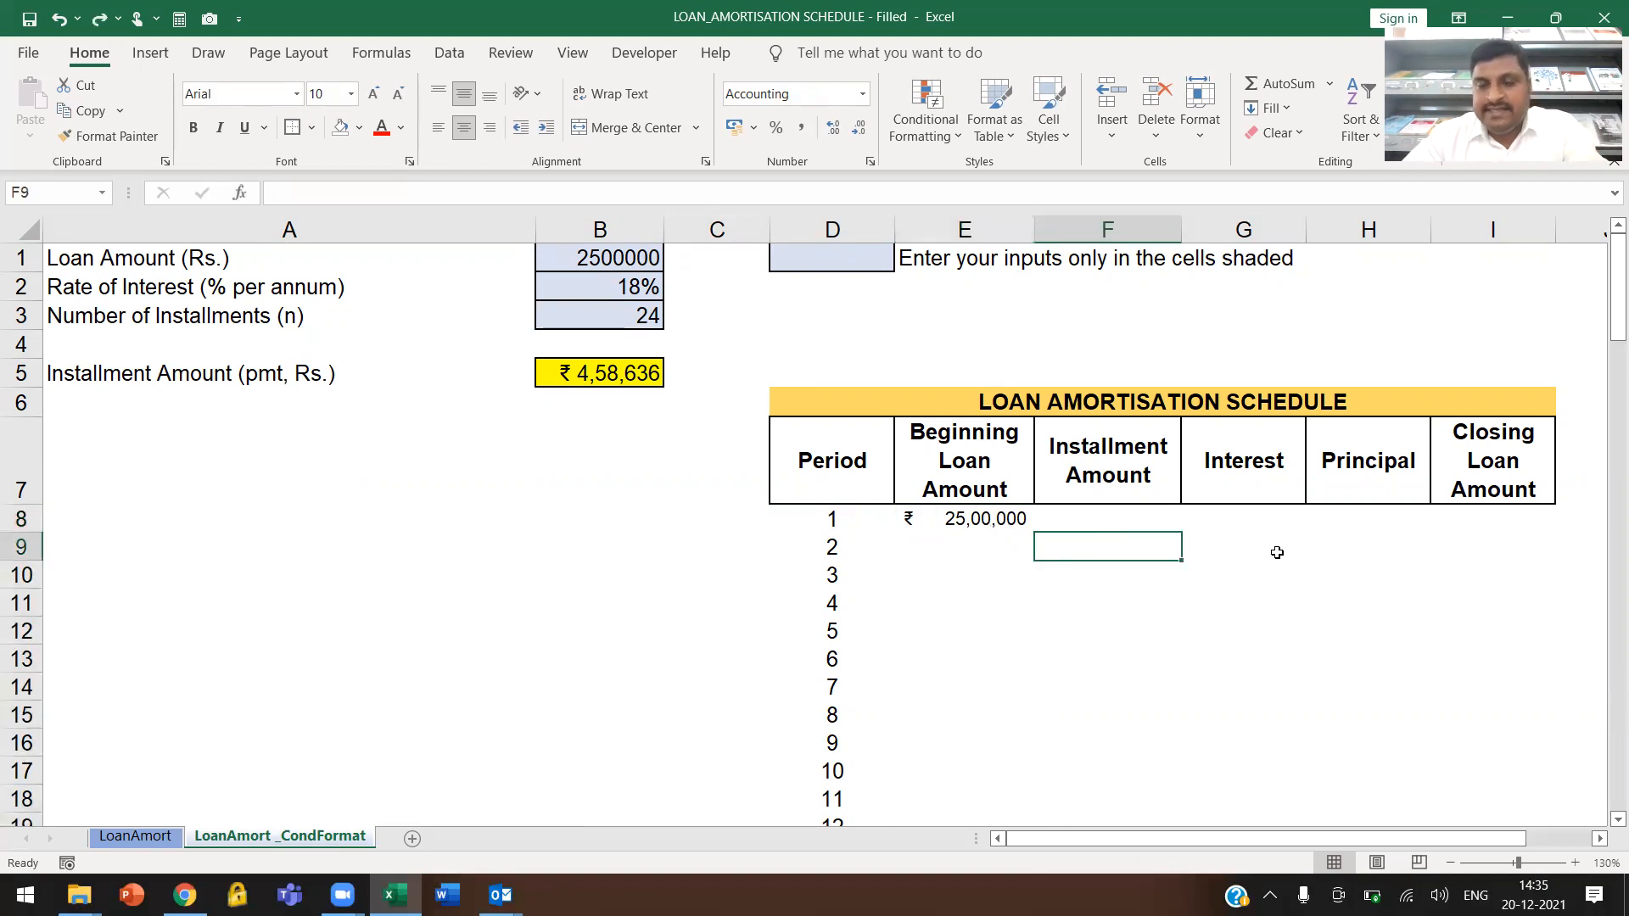
pyautogui.click(983, 532)
pyautogui.click(1143, 521)
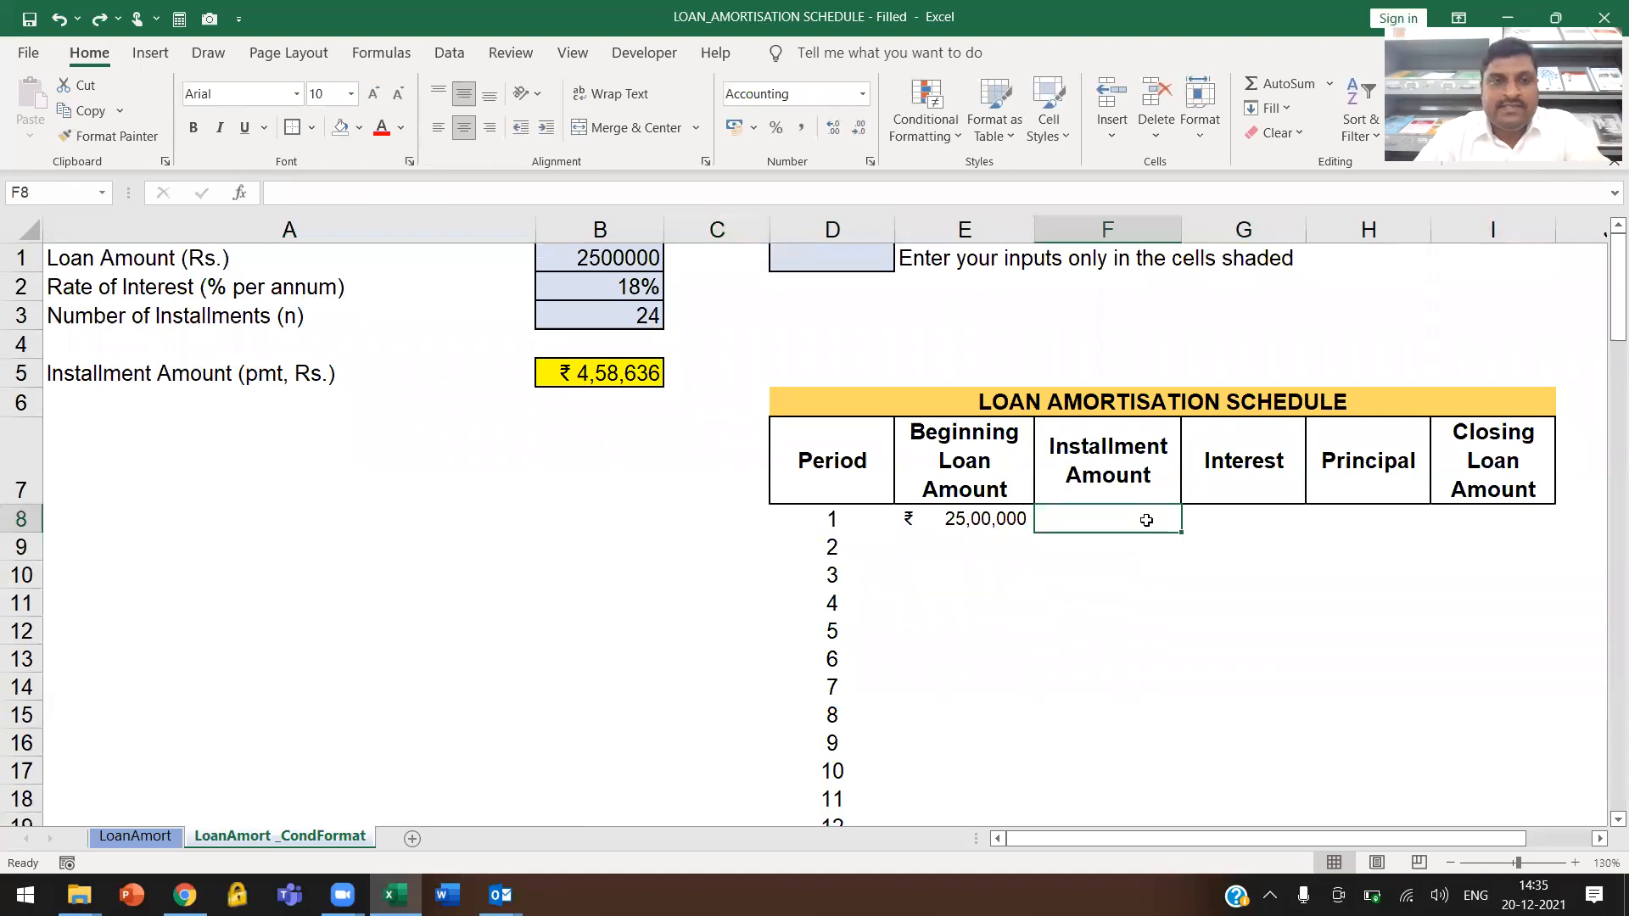
pyautogui.write('=')
pyautogui.click(628, 370)
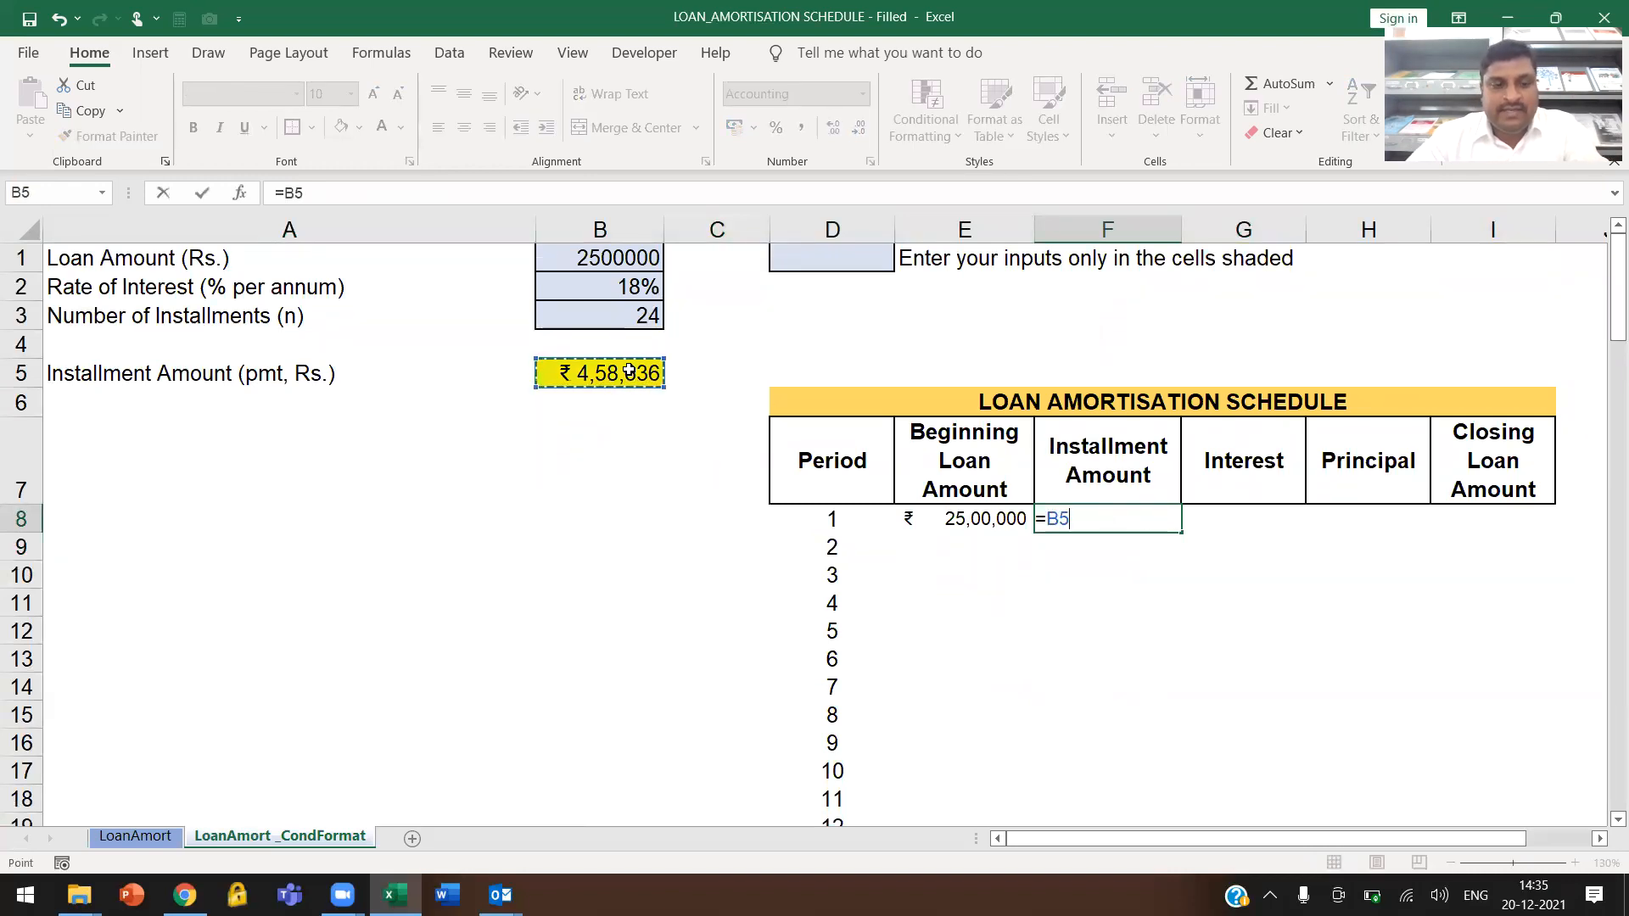
pyautogui.press('F4')
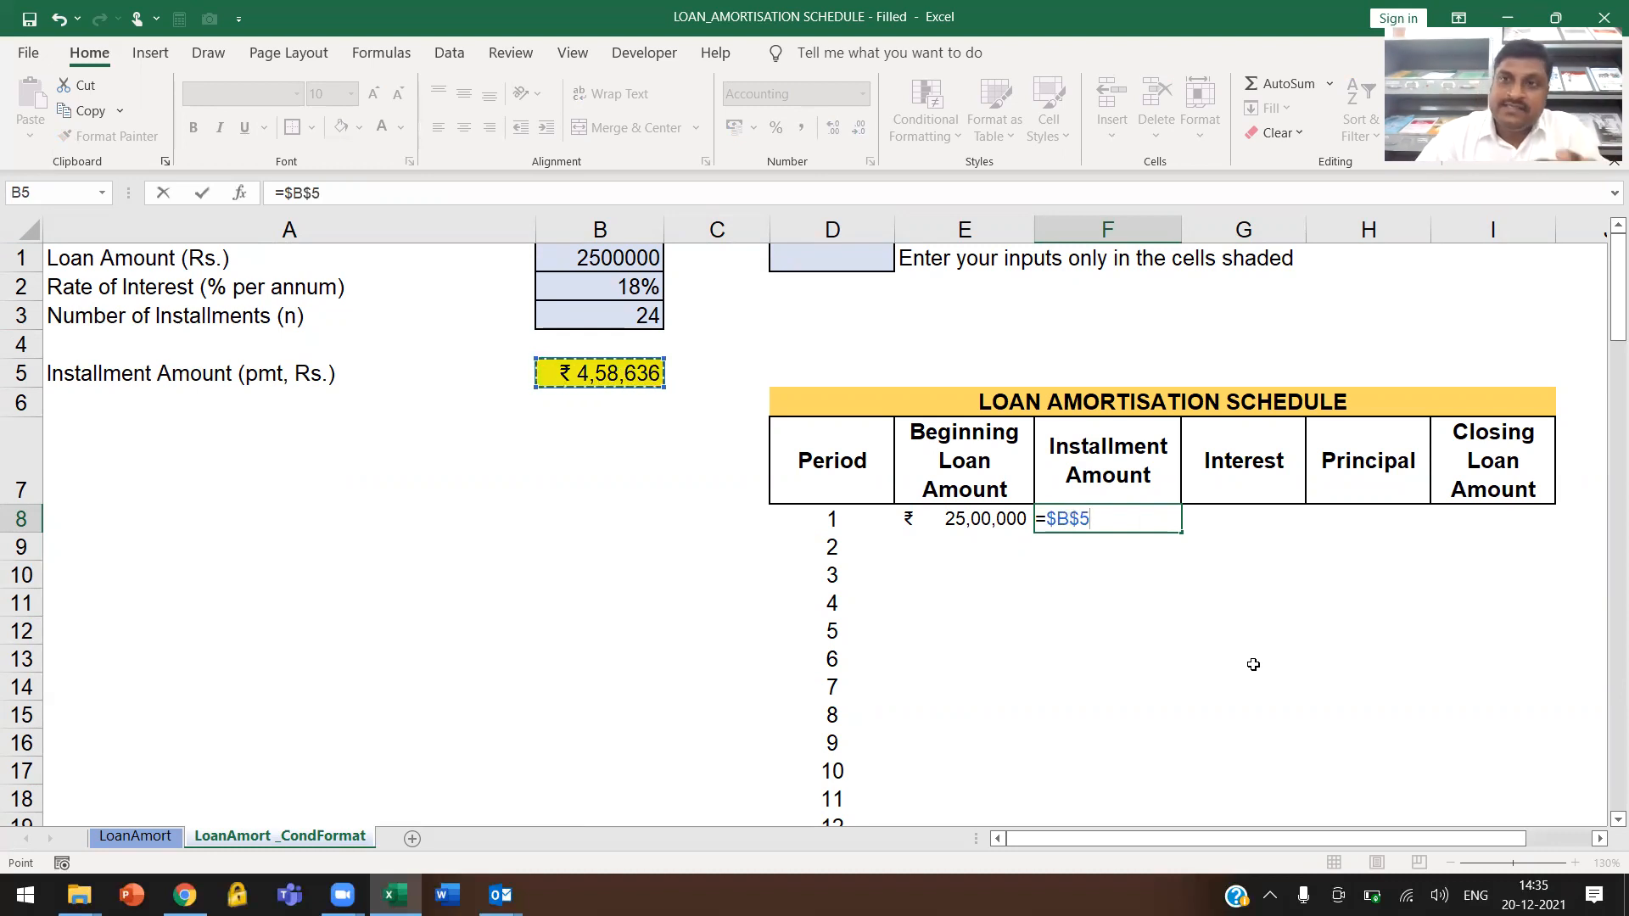
pyautogui.press('BackSpace')
pyautogui.press('BackSpace')
pyautogui.press('BackSpace')
pyautogui.press('BackSpace')
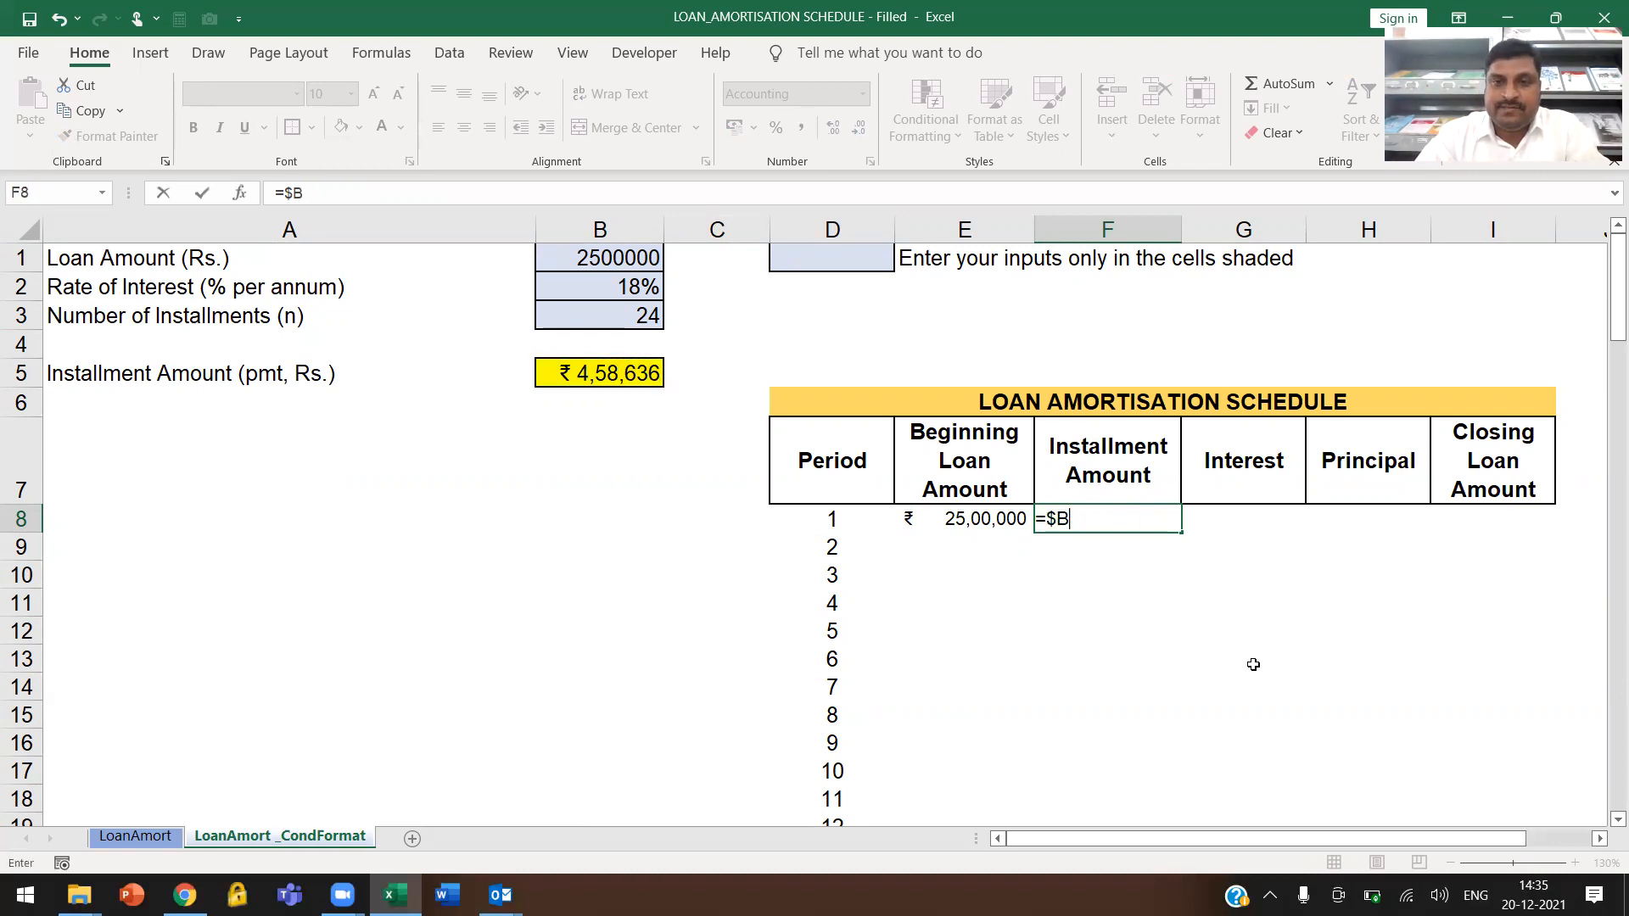
# Enter =IF(D8<=$B$3,$B$5,0) in cell F8 as the first Installment Amount
pyautogui.write('IF(')
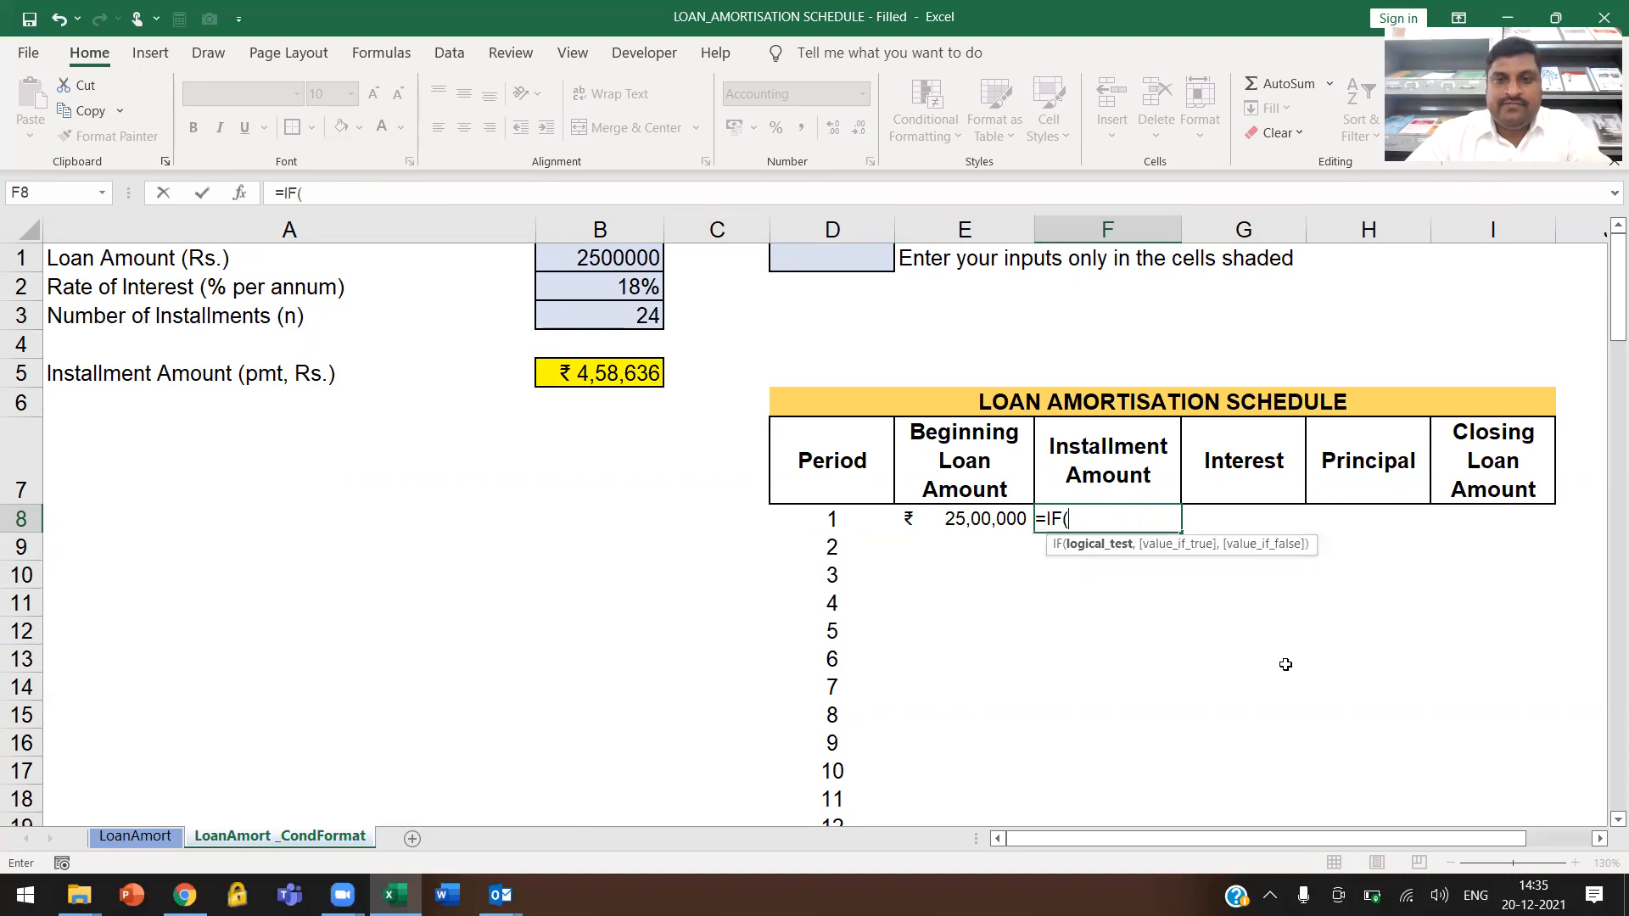
pyautogui.click(827, 519)
pyautogui.write('<=')
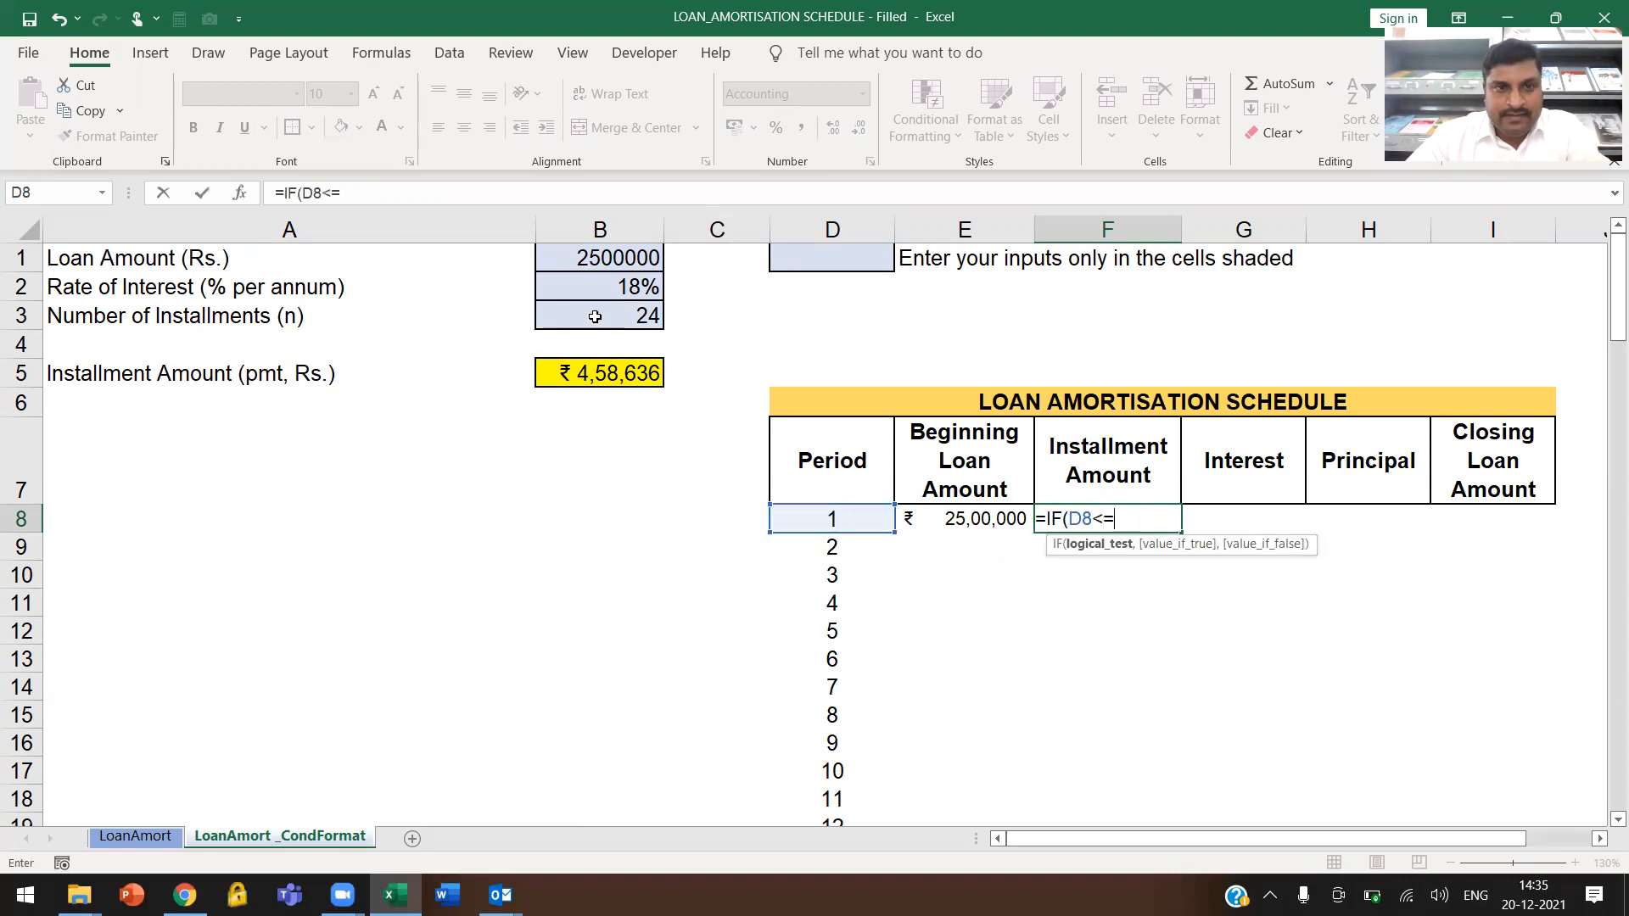
pyautogui.click(588, 322)
pyautogui.press('F4')
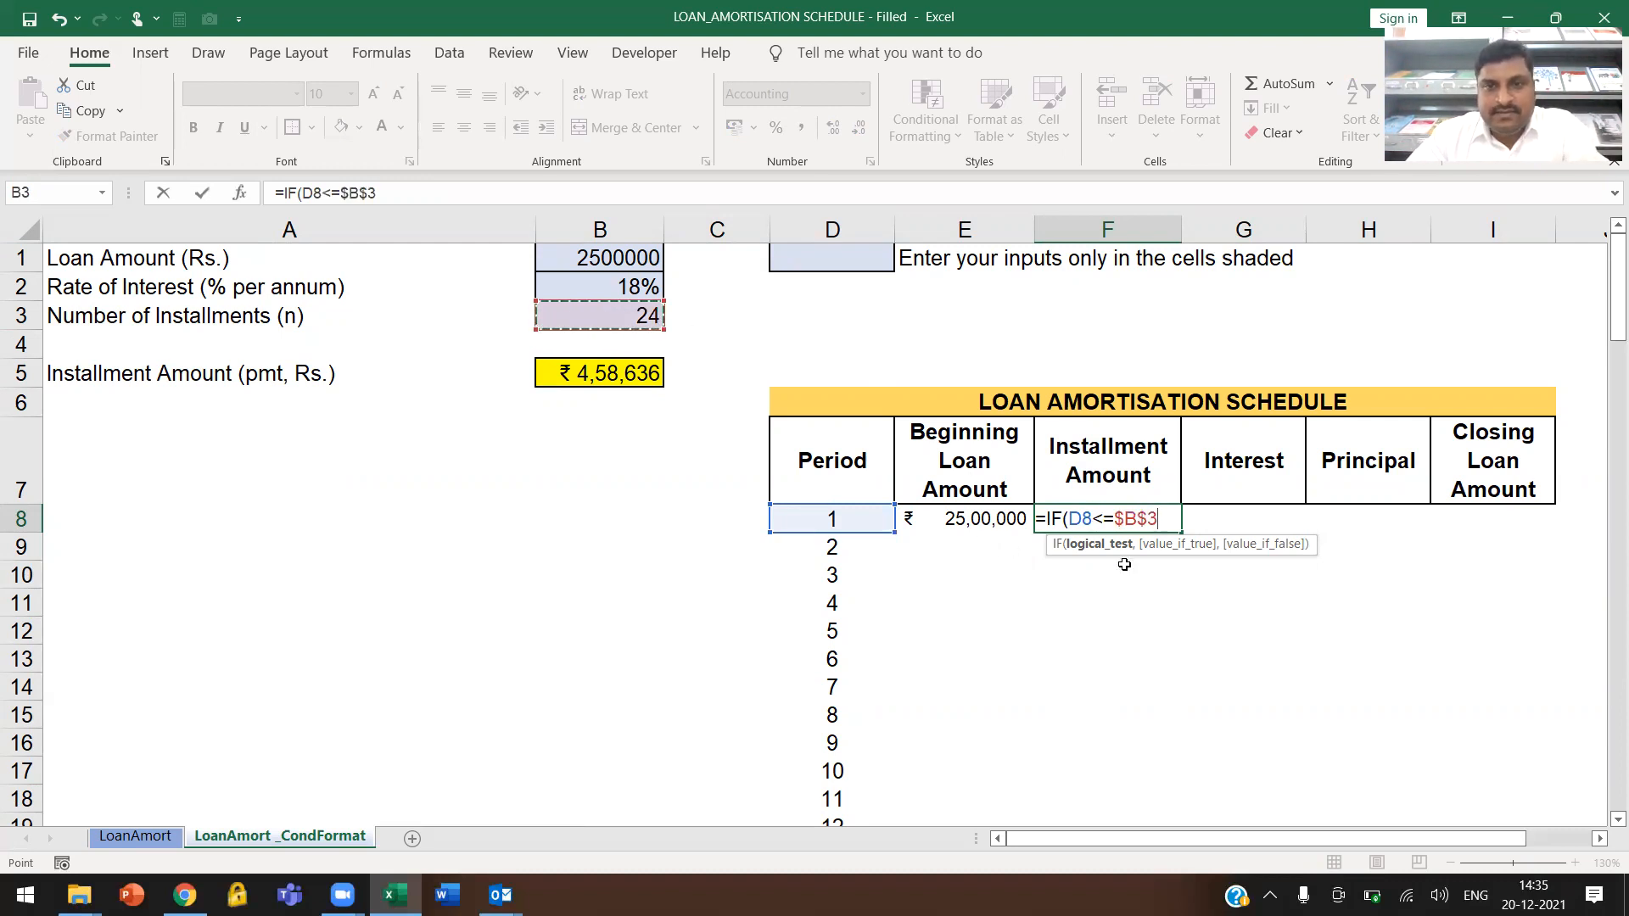
pyautogui.write(',')
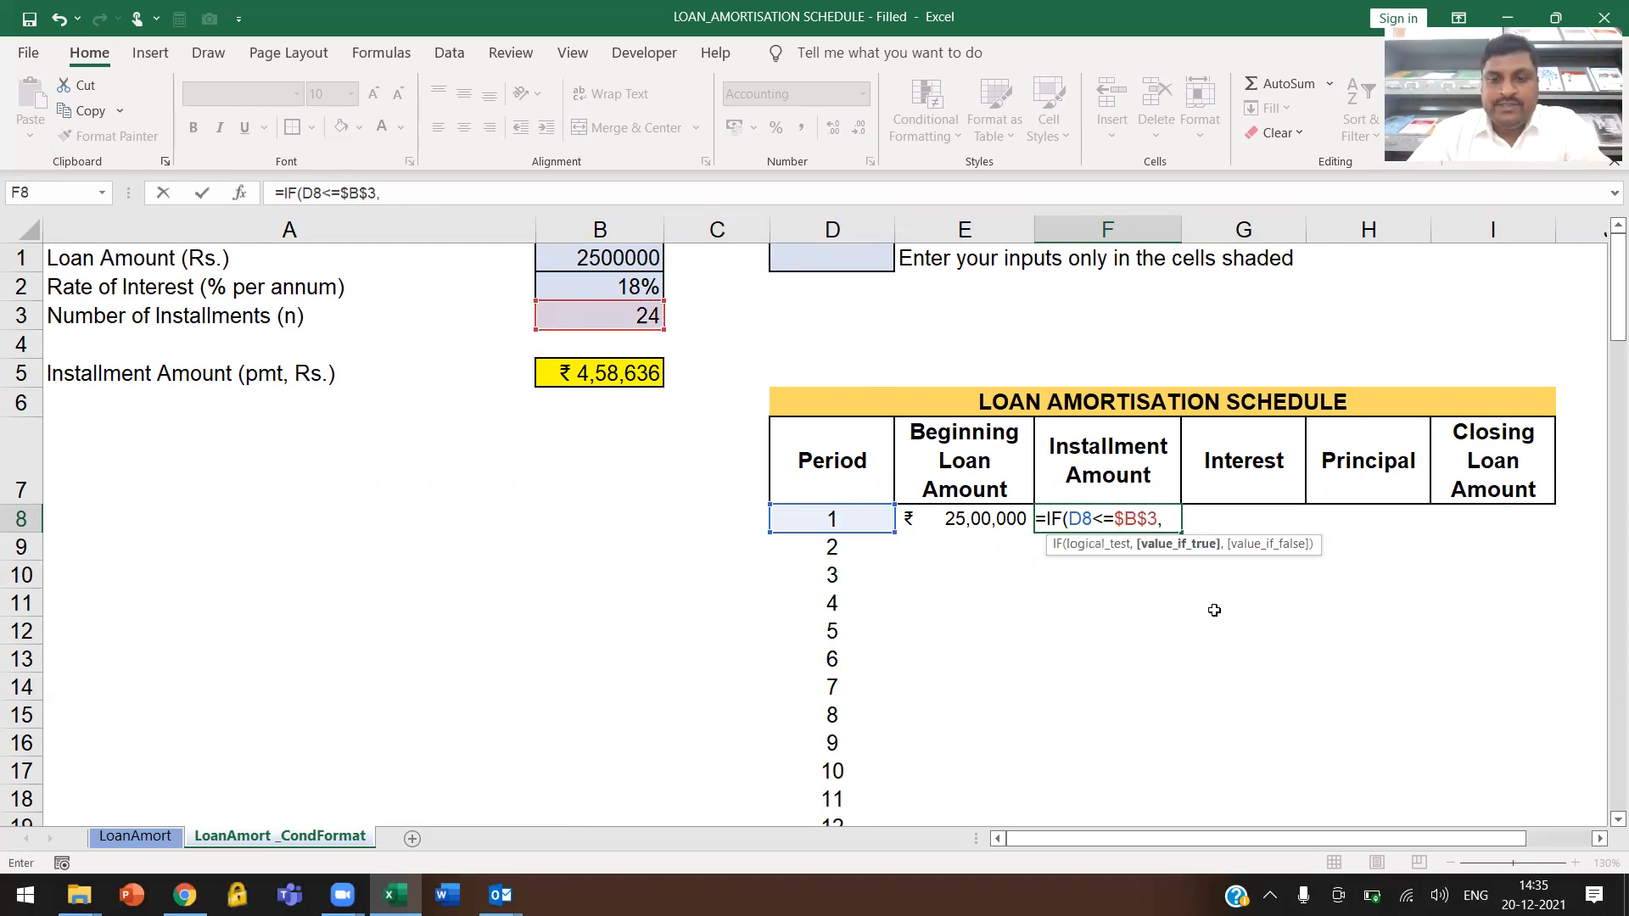
pyautogui.click(596, 375)
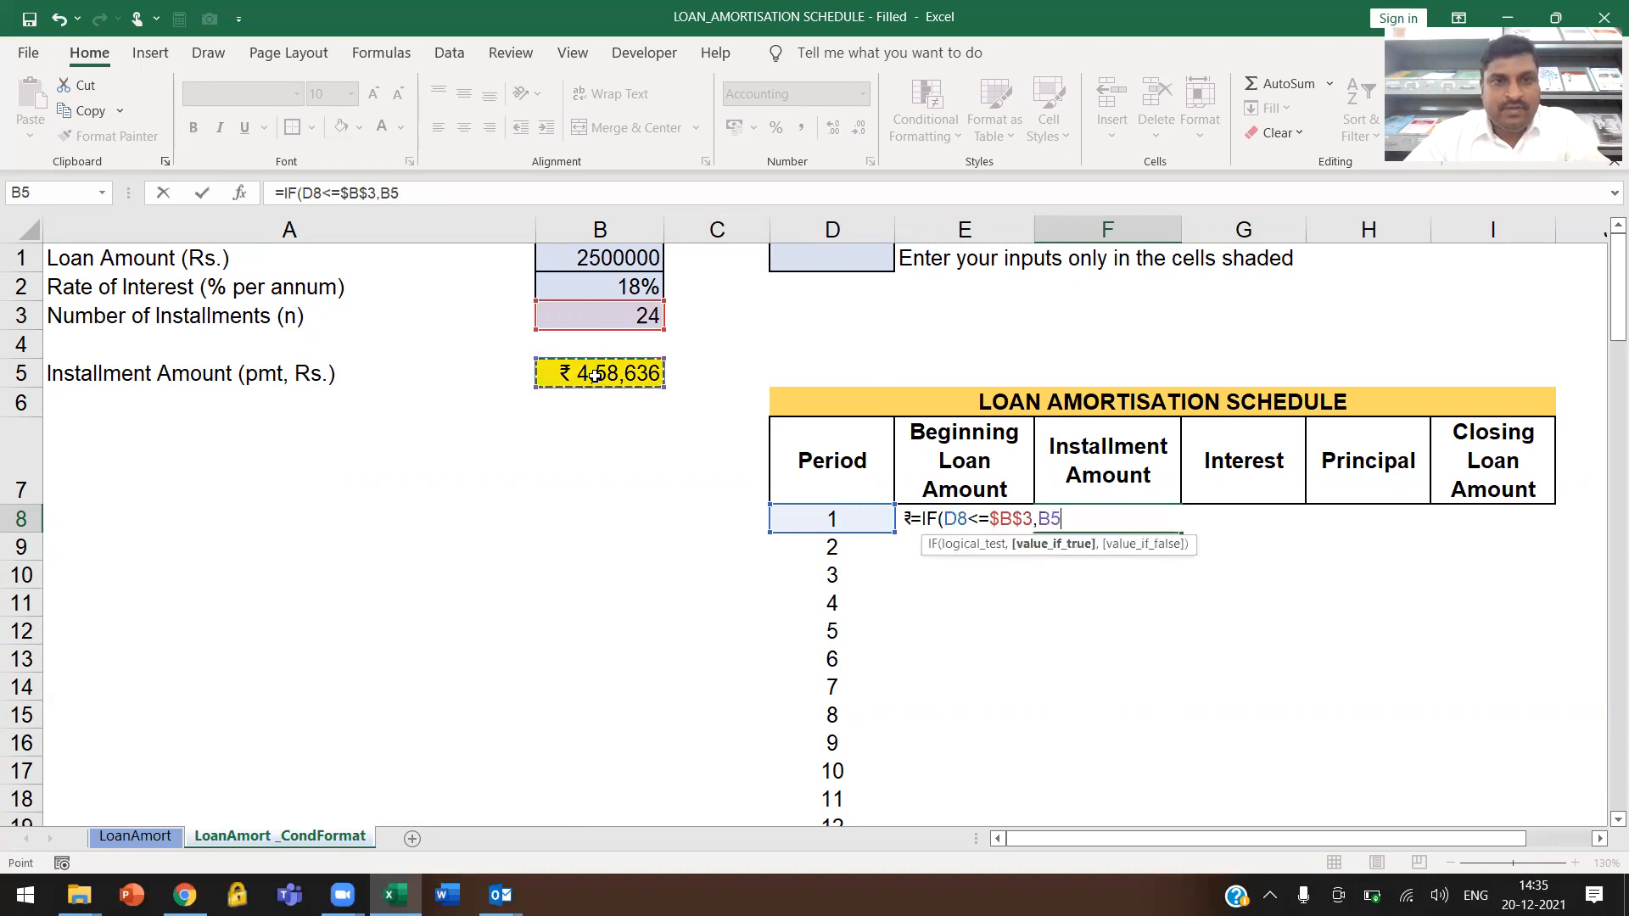
pyautogui.press('F4')
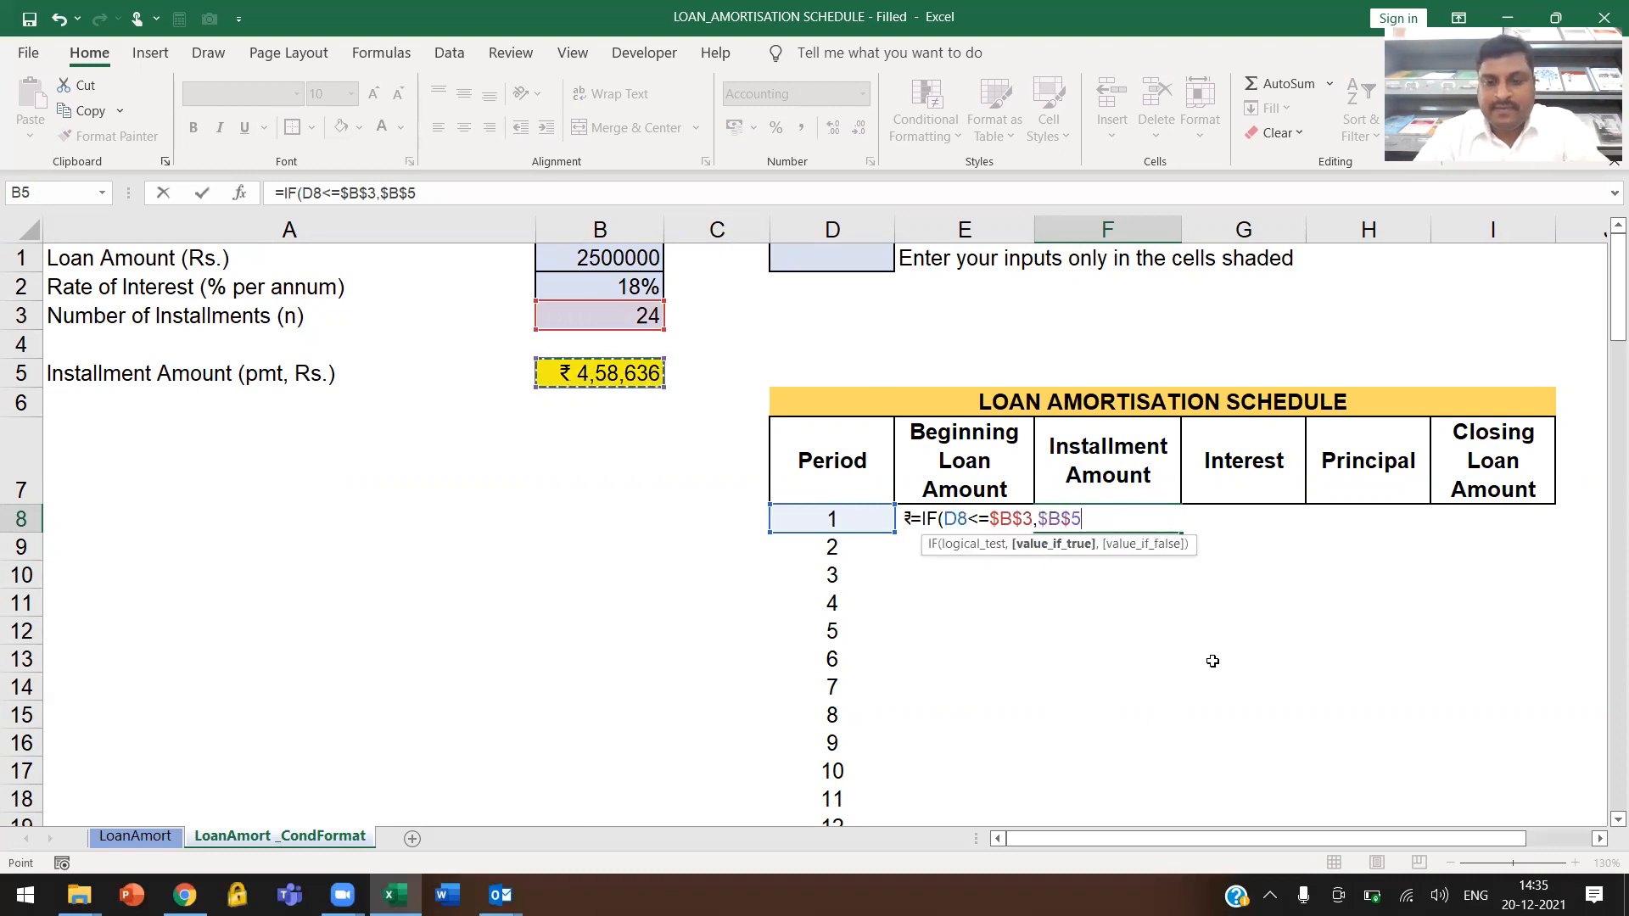
pyautogui.write(',0)')
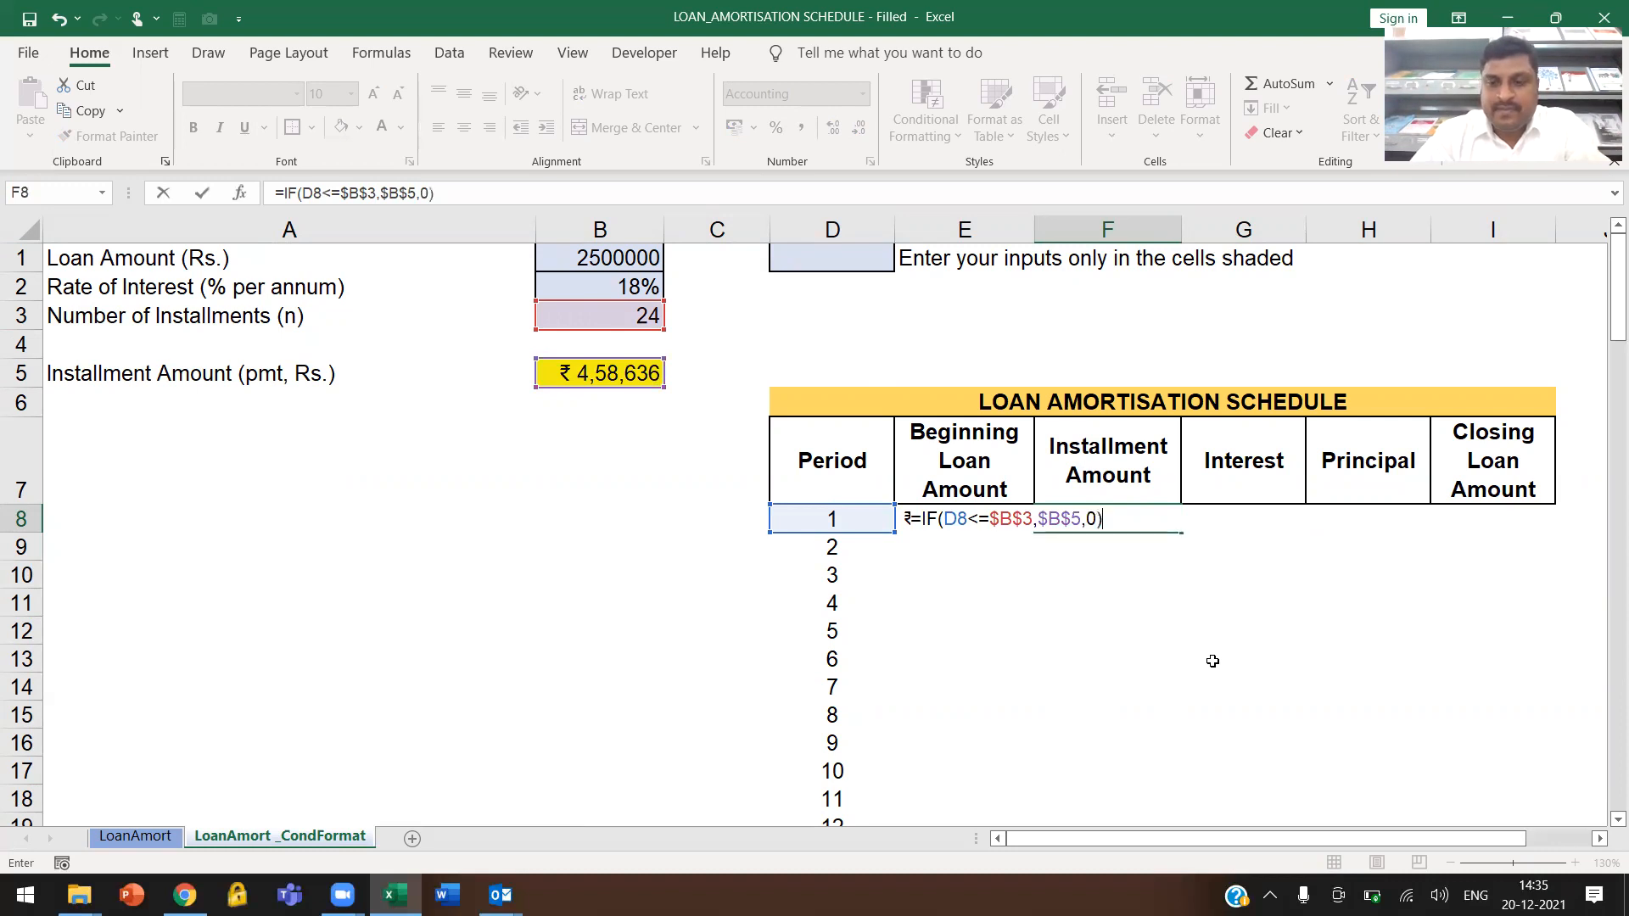
pyautogui.press('Return')
# Make the number of installments reference absolute in cell E8, giving =IF(D8<=$B$3,B1,0)
pyautogui.click(1016, 514)
pyautogui.click(358, 192)
pyautogui.press('F4')
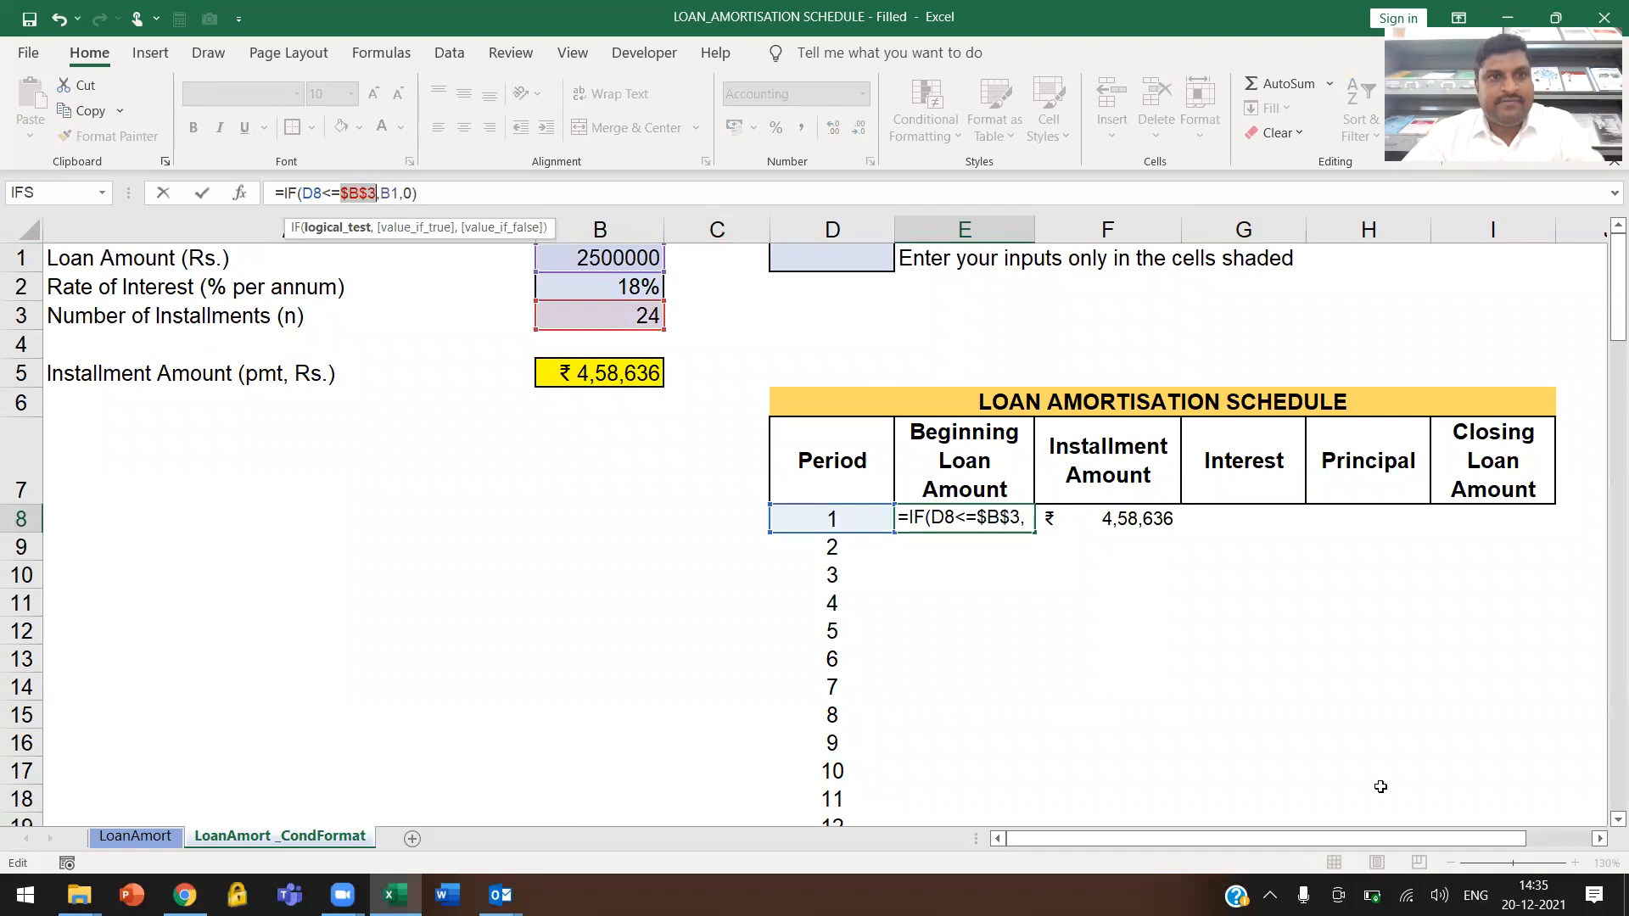
pyautogui.hotkey('ctrl', 'Return')
# Build the Interest calculation =E8*$B$2 in cell G8 from the beginning loan amount and the interest rate
pyautogui.press('Right')
pyautogui.press('Right')
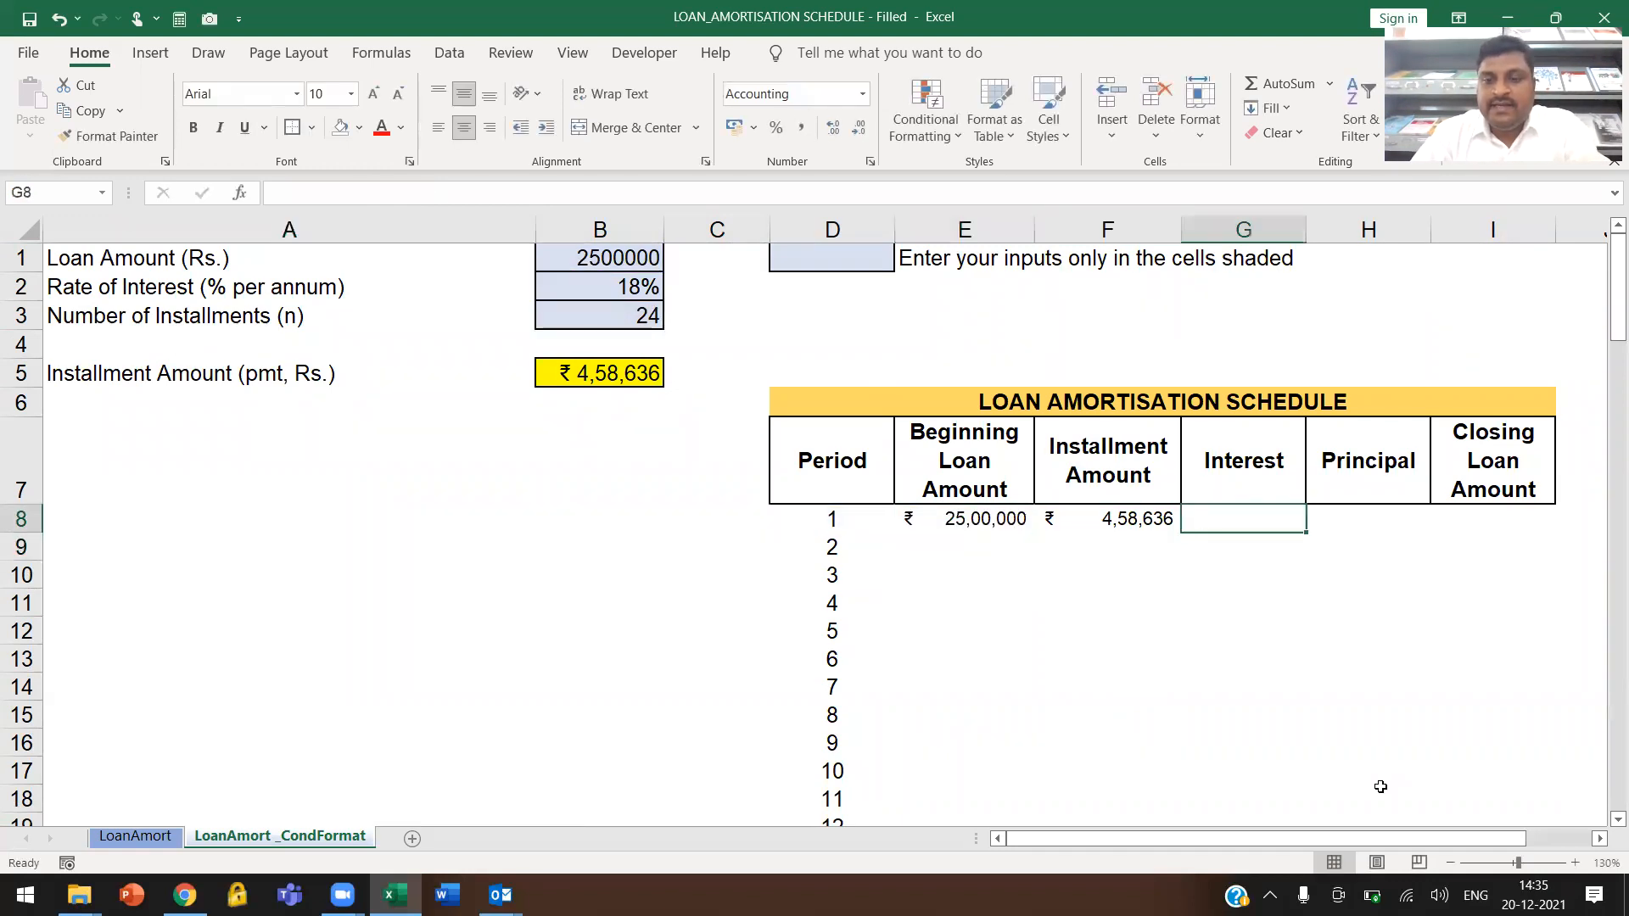
pyautogui.write('=')
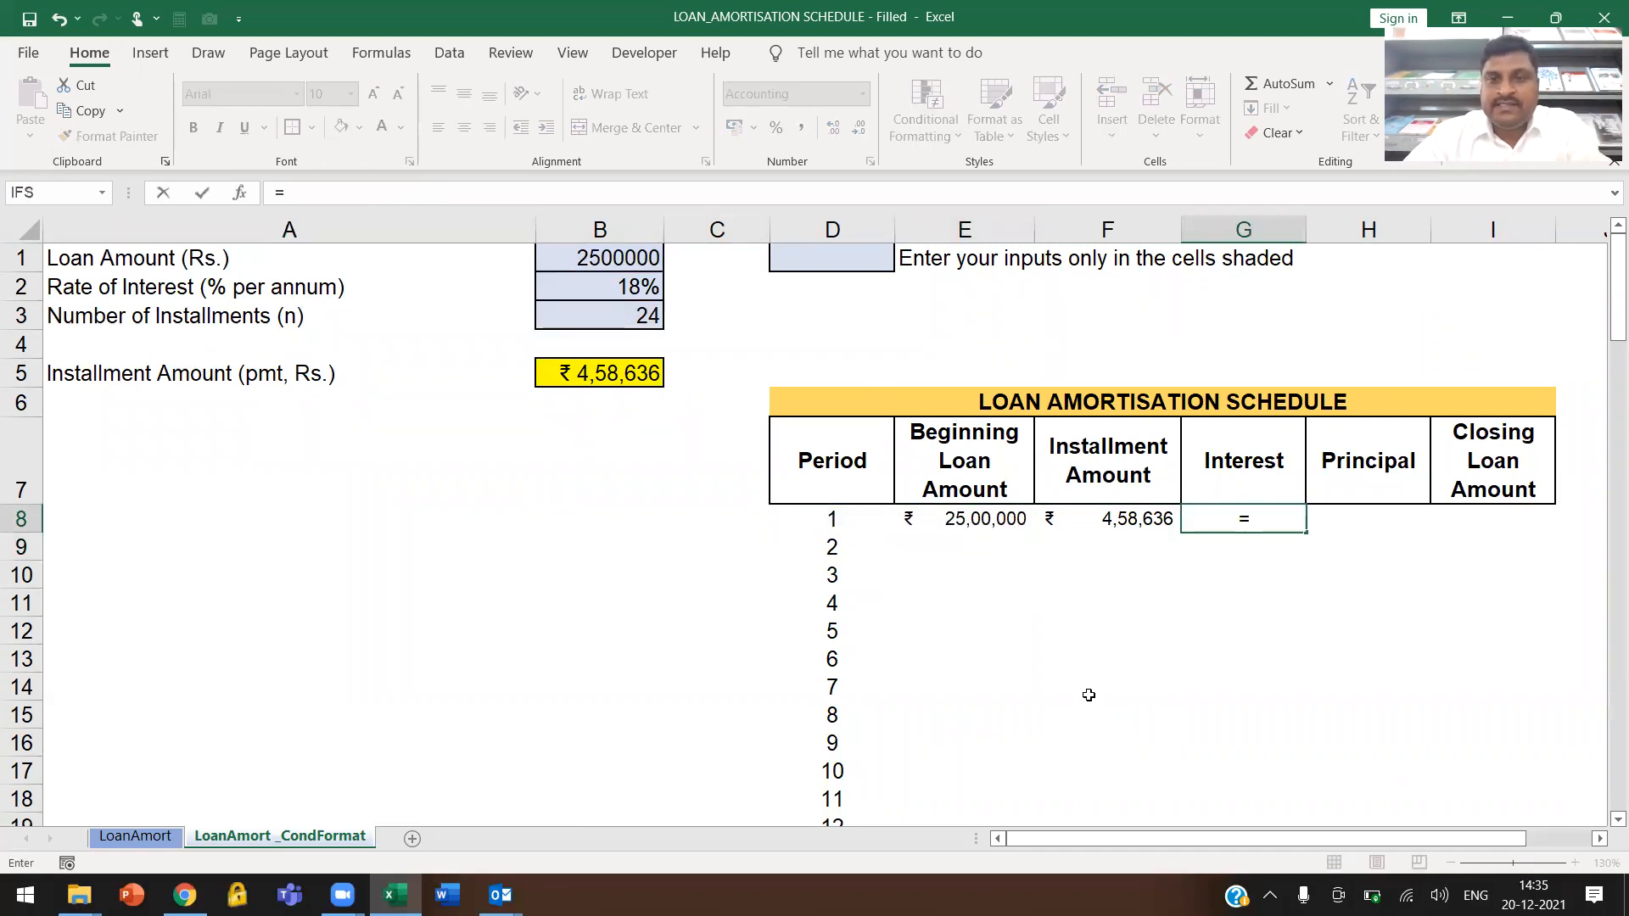
pyautogui.click(989, 519)
pyautogui.write('*')
pyautogui.click(634, 287)
pyautogui.press('F4')
# Wrap the Interest calculation in cell G8 in a period check, entering =IF(D8<=$B$3,E8*$B$2,0)
pyautogui.moveTo(1276, 519); pyautogui.dragTo(1193, 523)
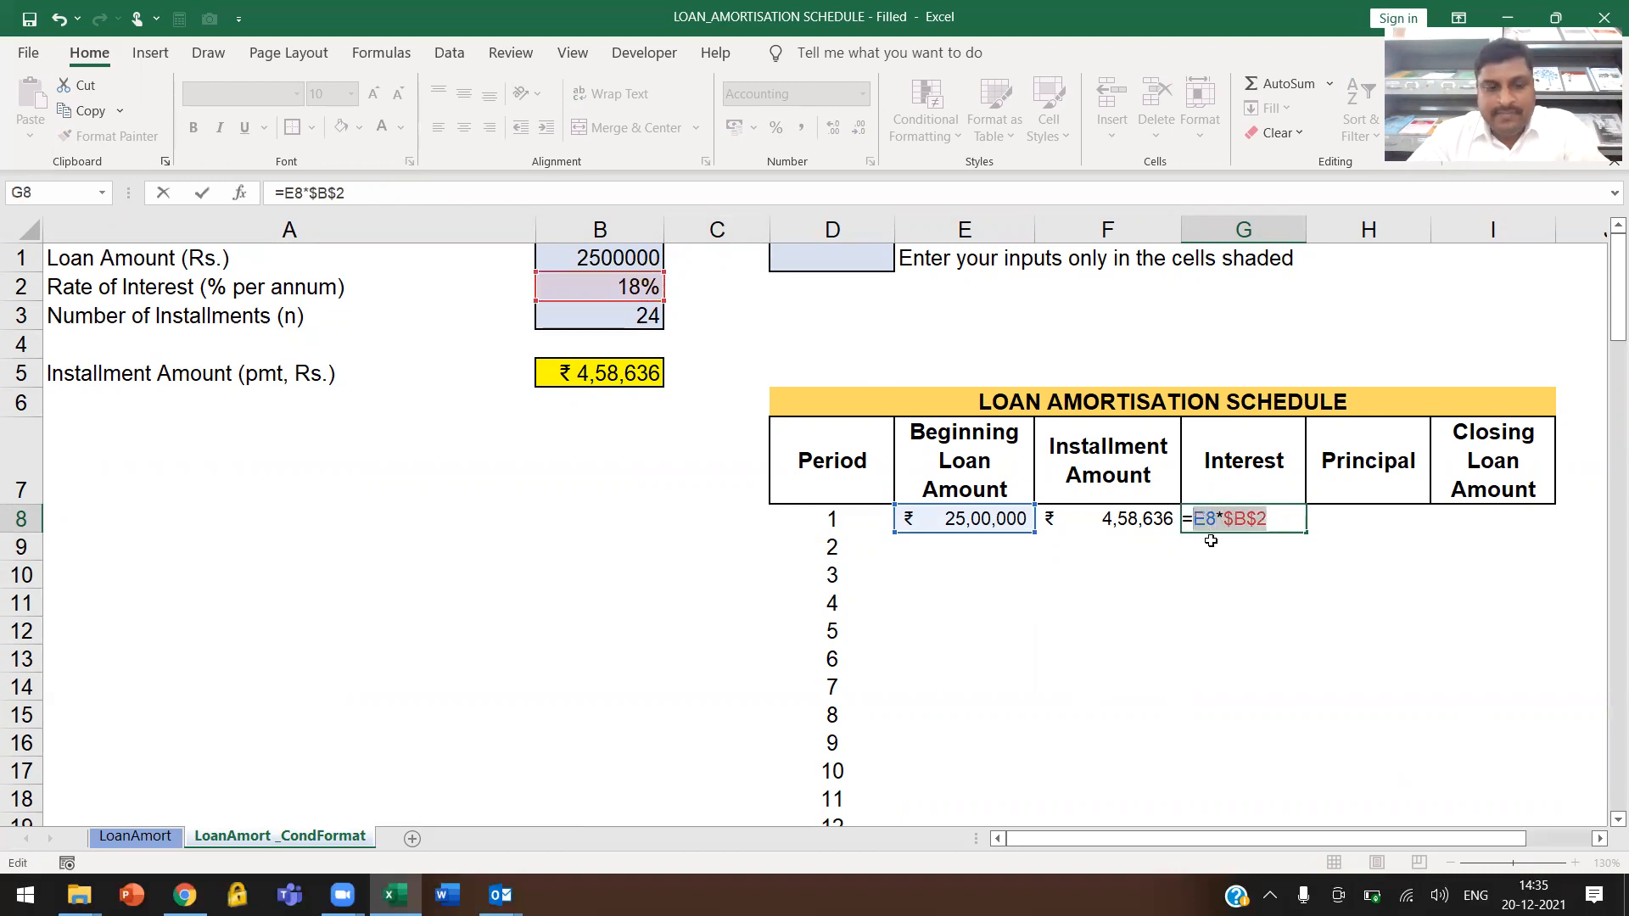
pyautogui.press('BackSpace')
pyautogui.write('IF(')
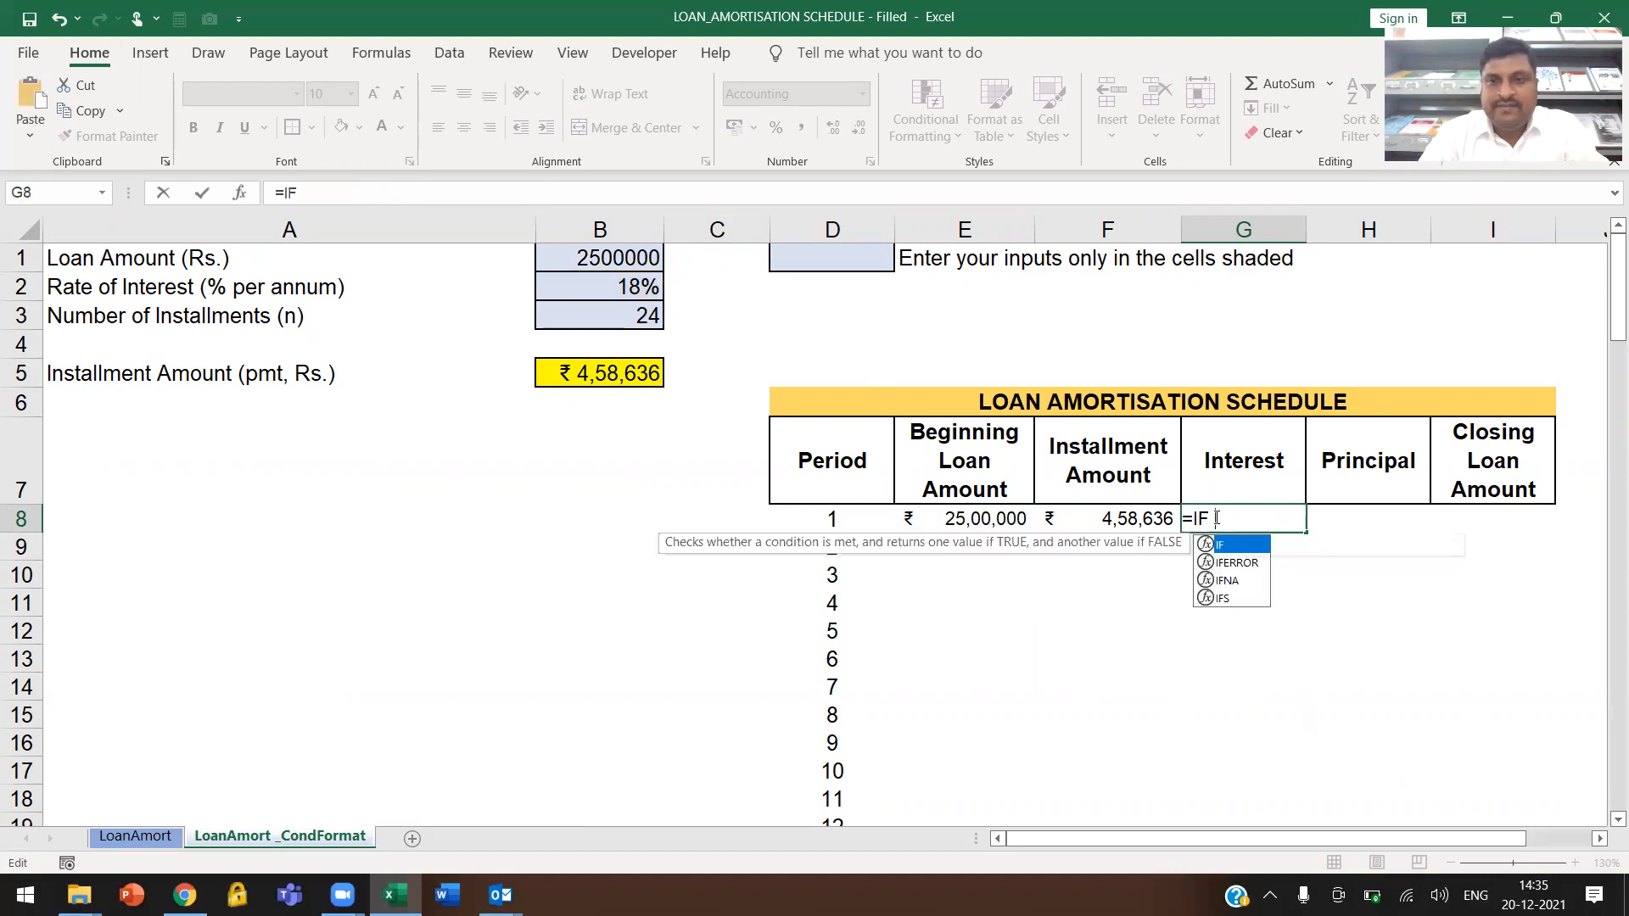
pyautogui.click(827, 520)
pyautogui.write('<=')
pyautogui.click(648, 315)
pyautogui.press('F4')
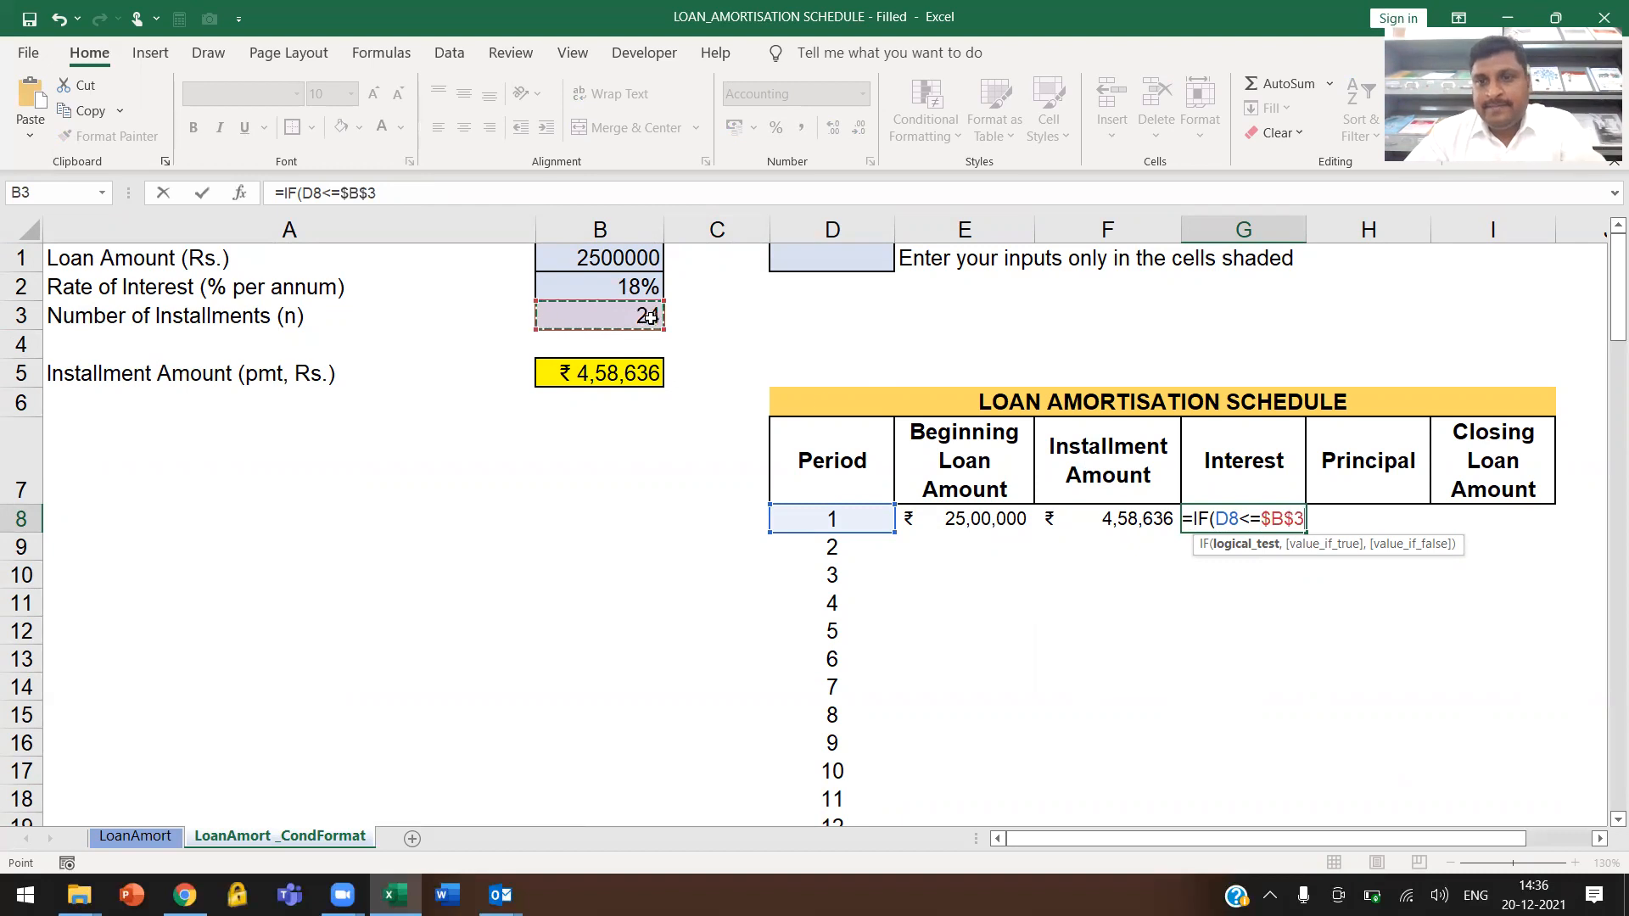
pyautogui.write(',')
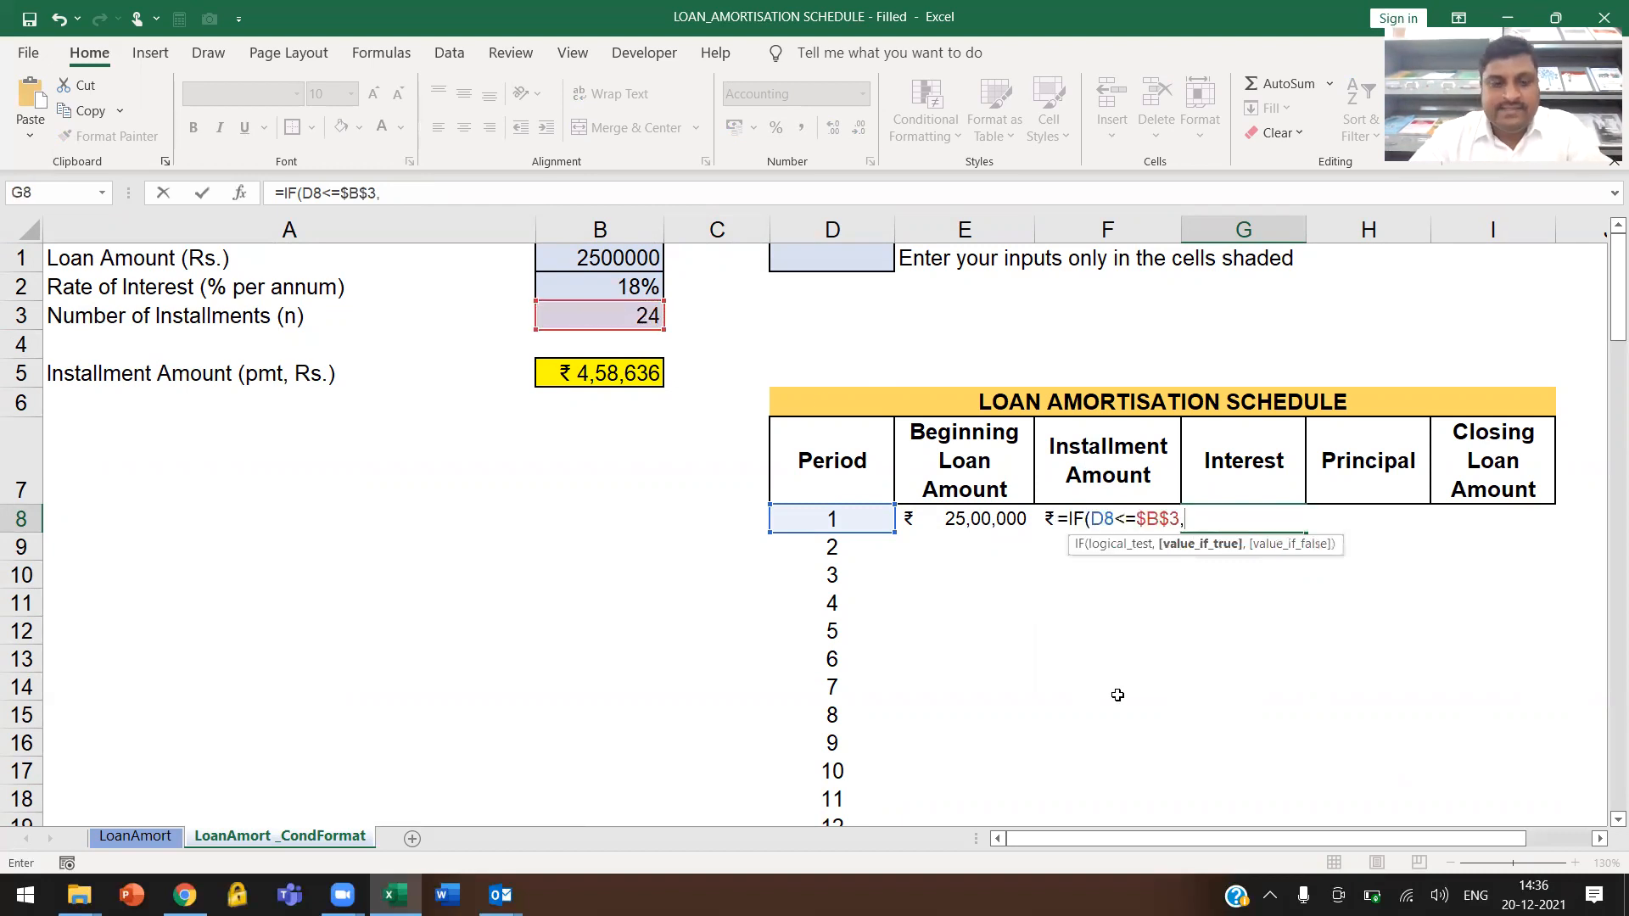
pyautogui.write('E8*$B$2,0')
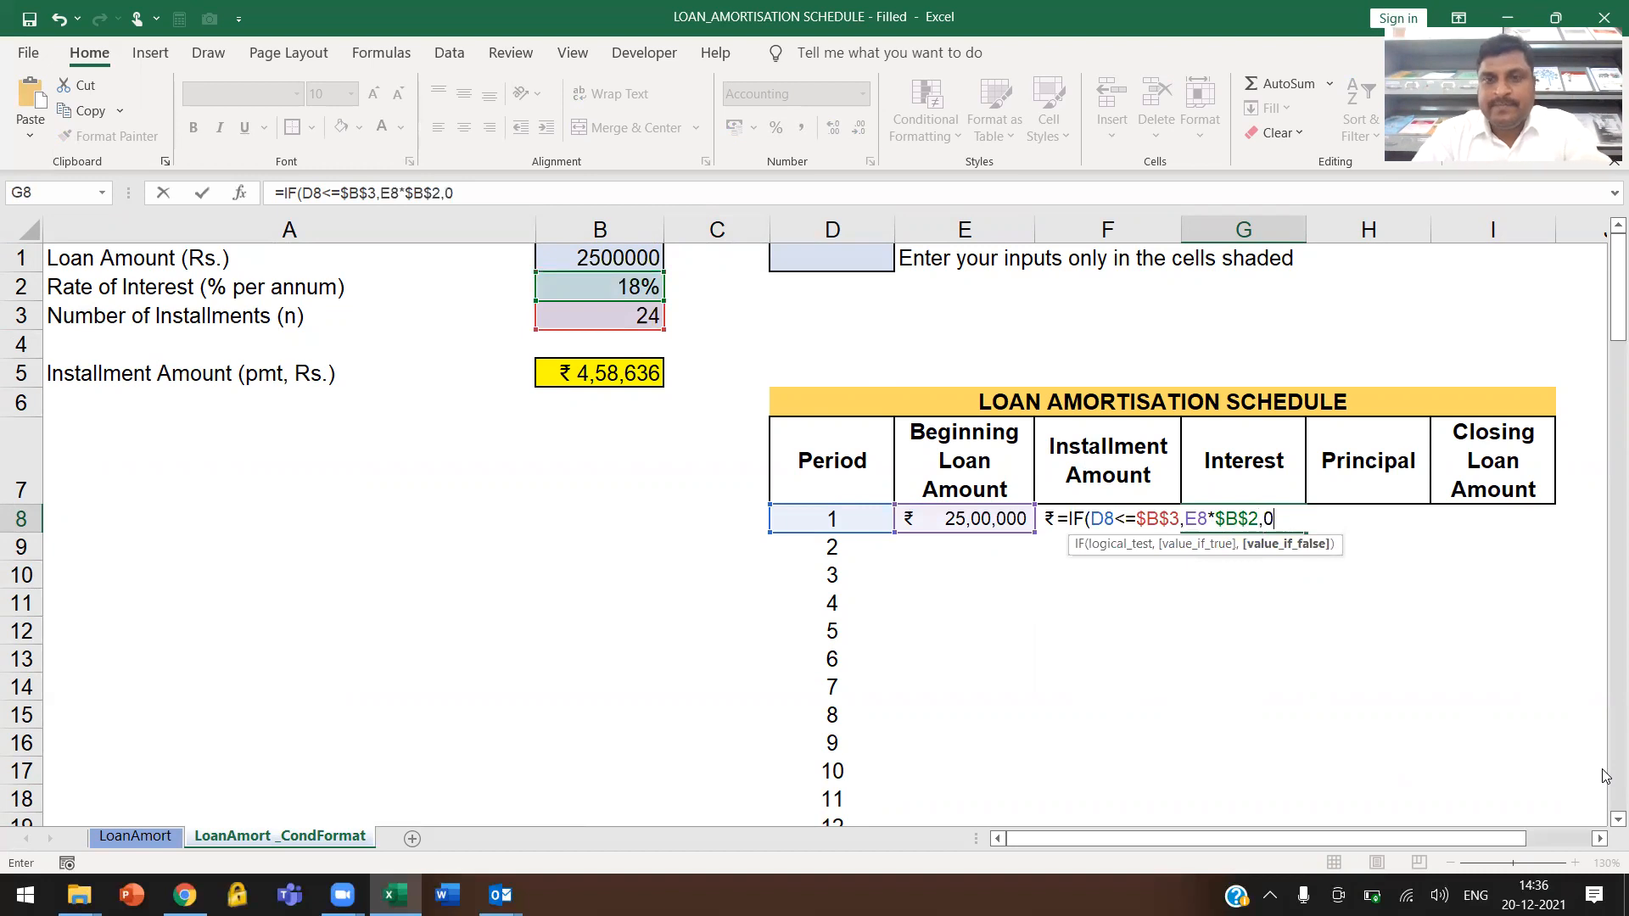
pyautogui.write(')')
pyautogui.press('Return')
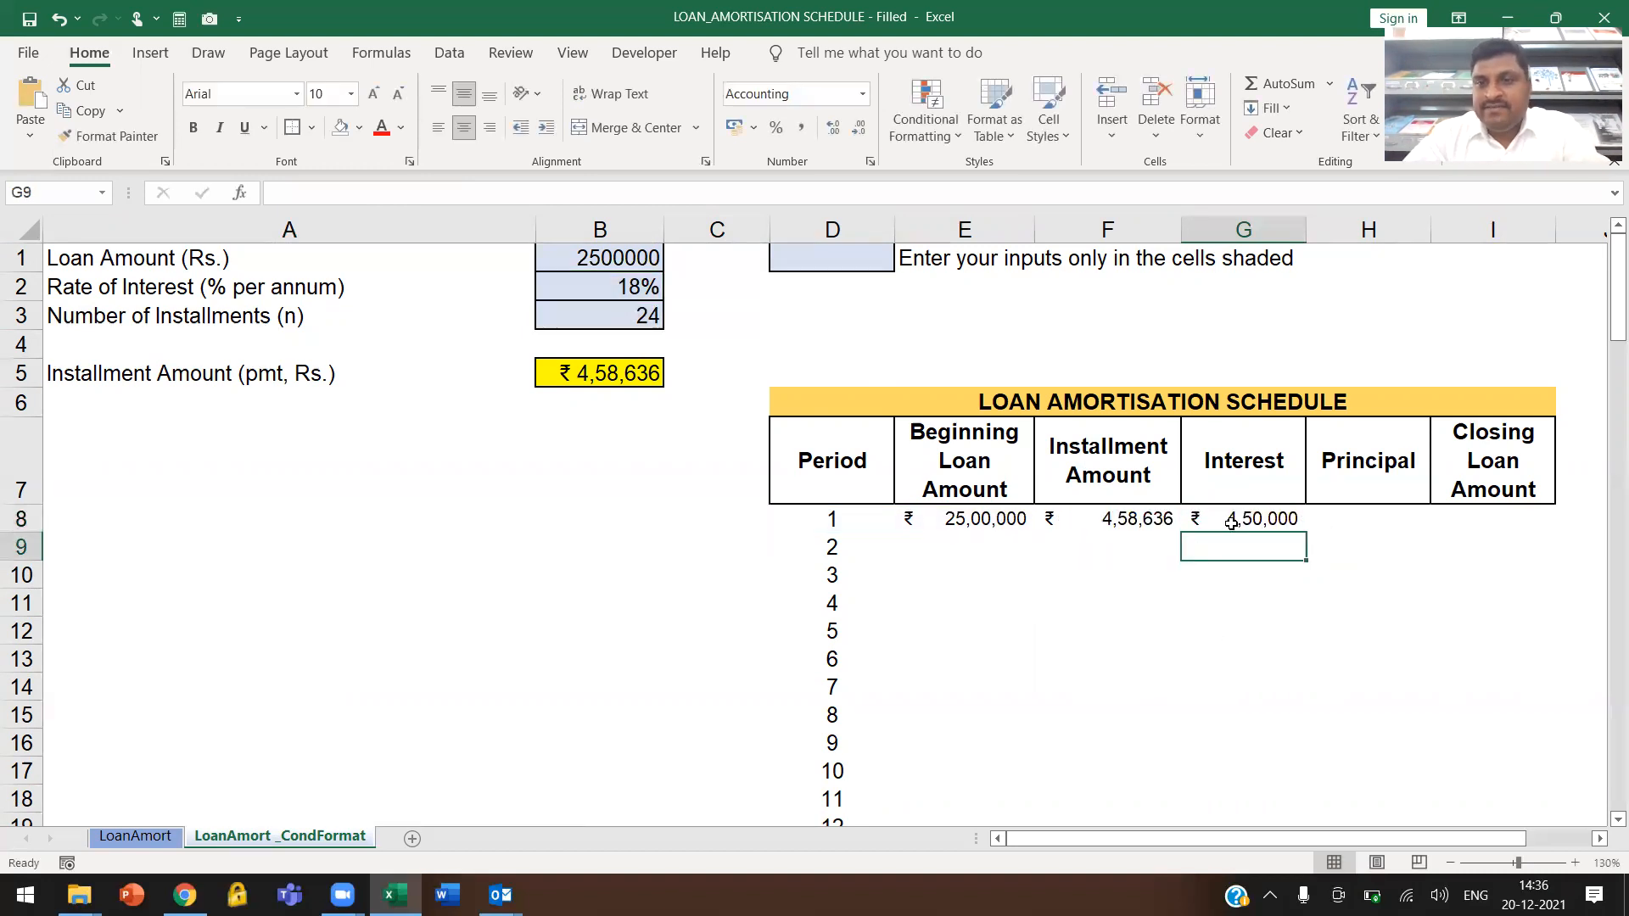
# Build the Principal calculation =F8-G8 in cell H8 by subtracting the interest from the installment amount
pyautogui.click(1367, 518)
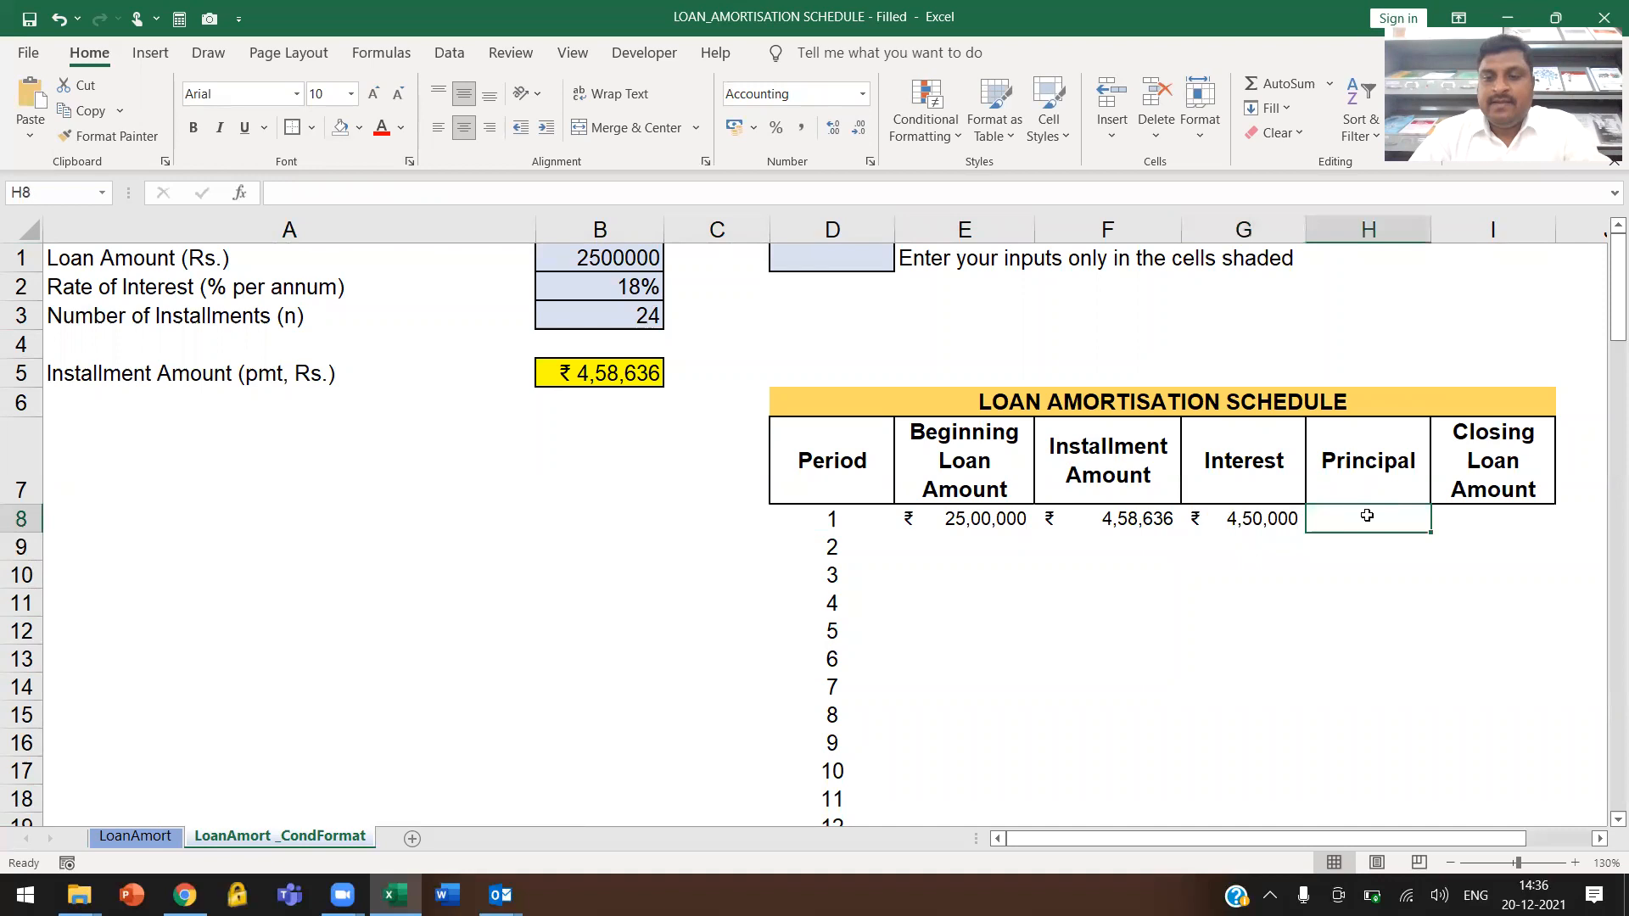
pyautogui.write('=')
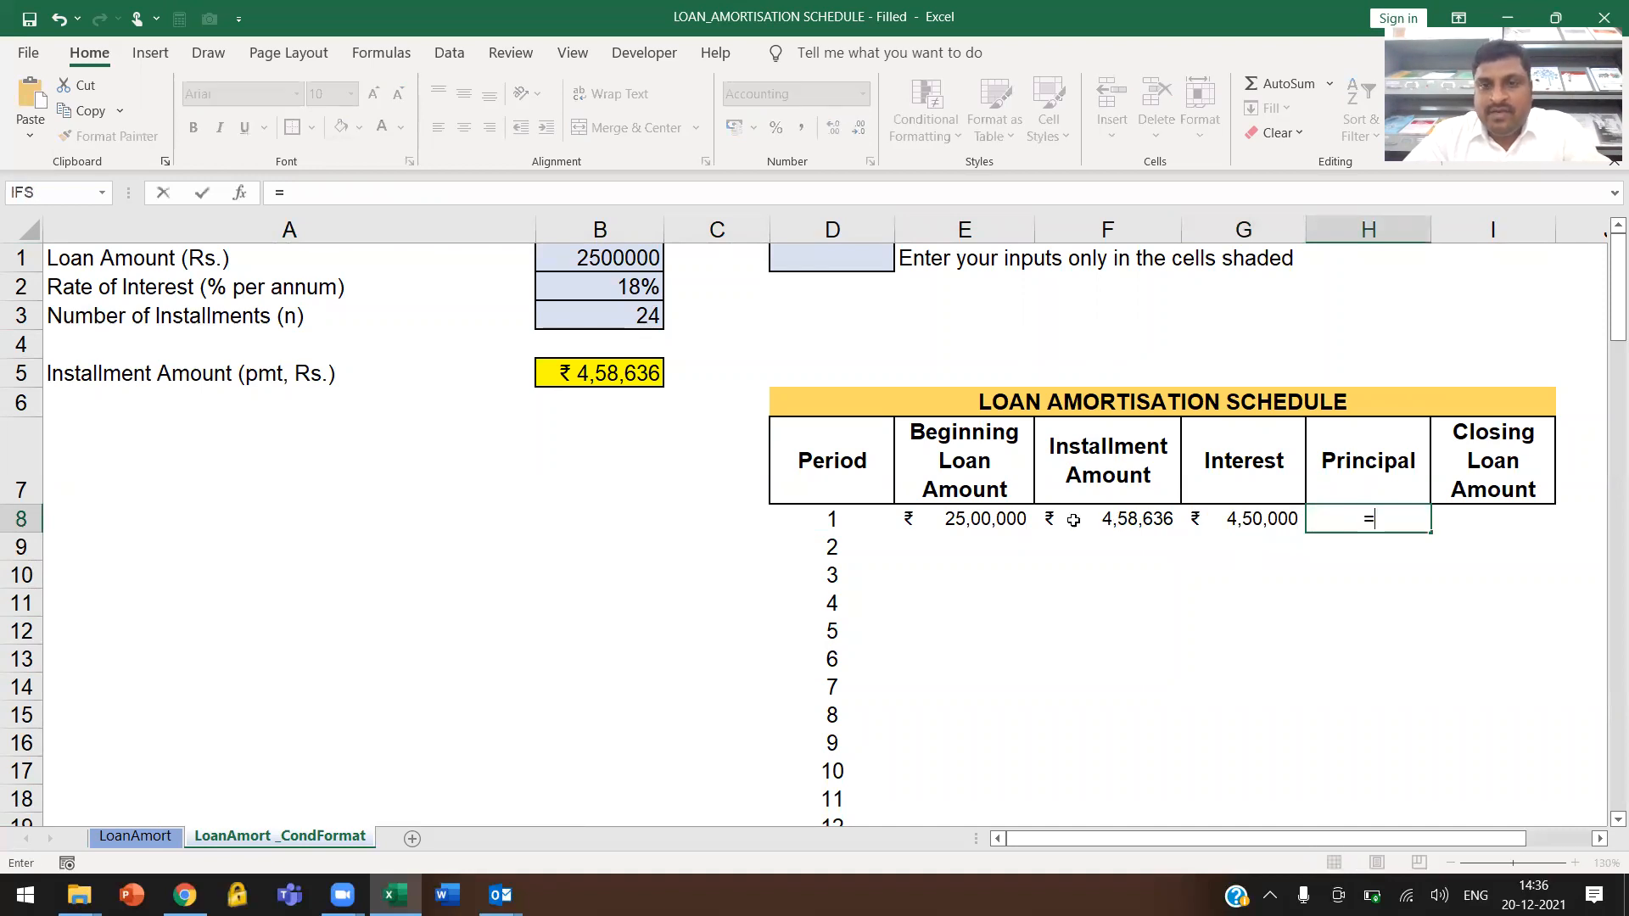
pyautogui.click(1138, 519)
pyautogui.write('-')
pyautogui.click(1262, 518)
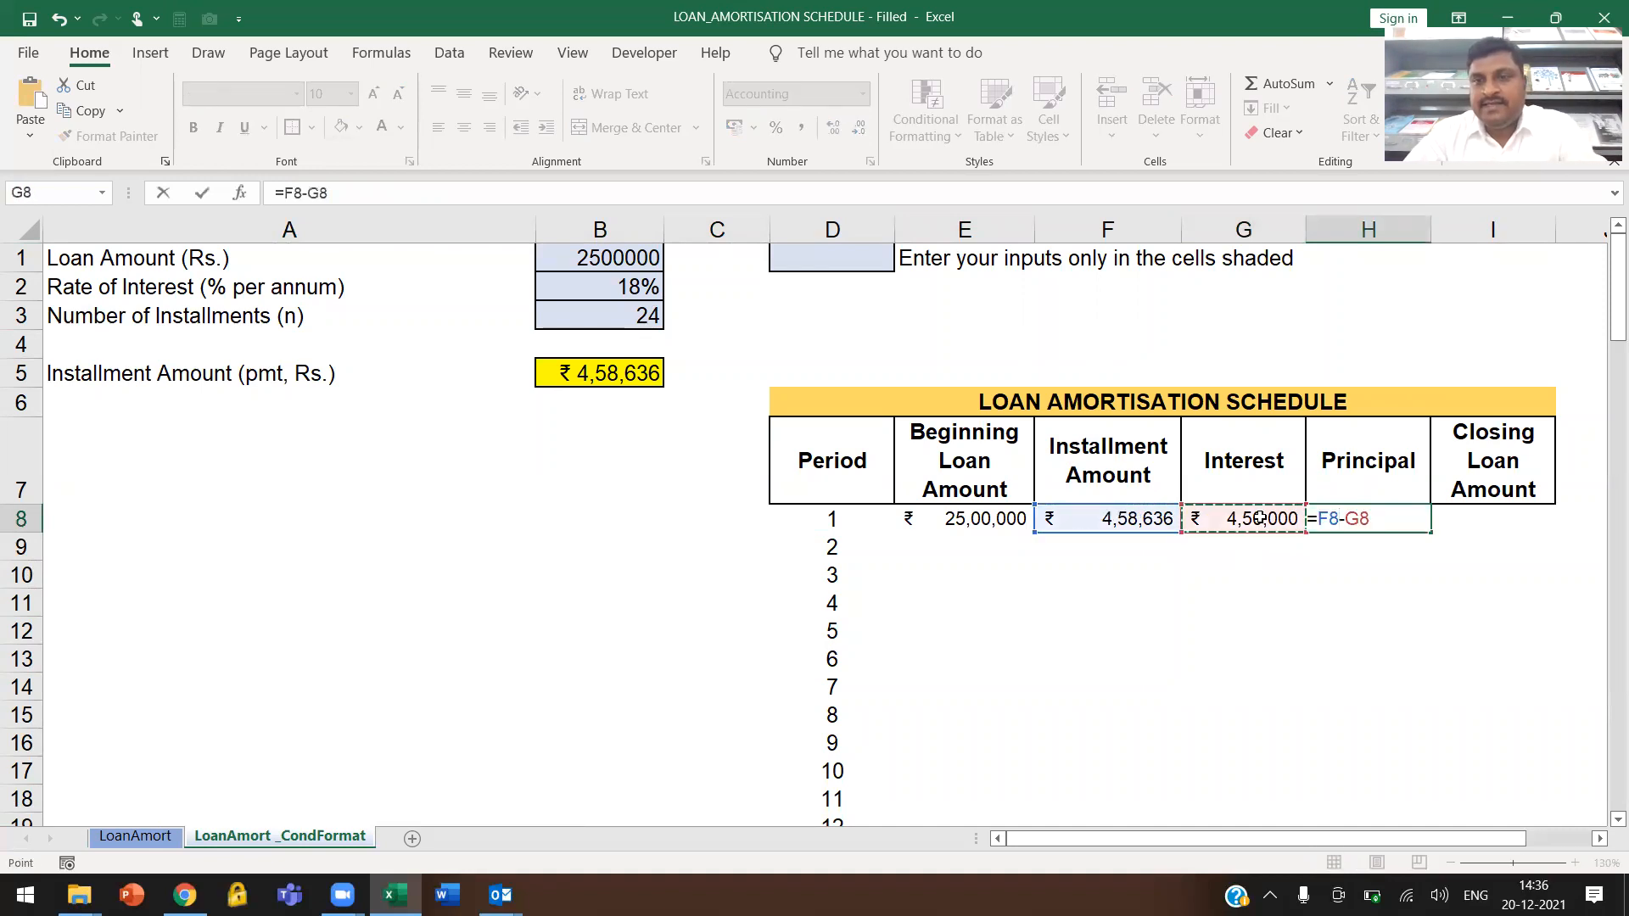
# Wrap the Principal calculation in cell H8 in a period check, entering =IF(D8<=$B$3,F8-G8,0)
pyautogui.moveTo(1318, 518); pyautogui.dragTo(1395, 518)
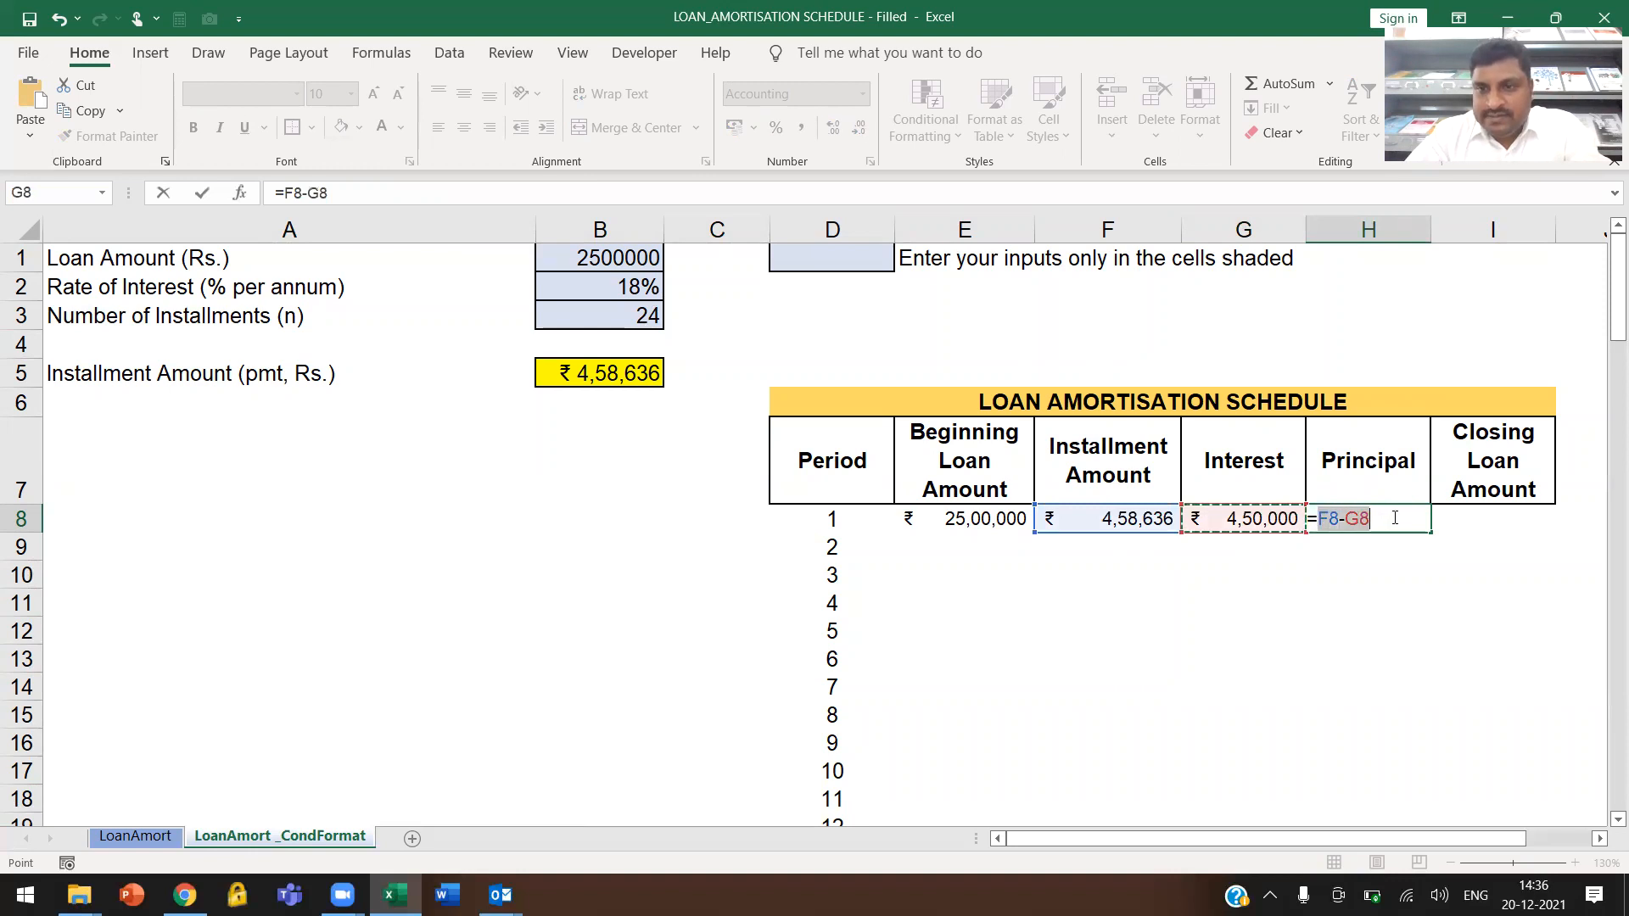
pyautogui.press('BackSpace')
pyautogui.write('IF(')
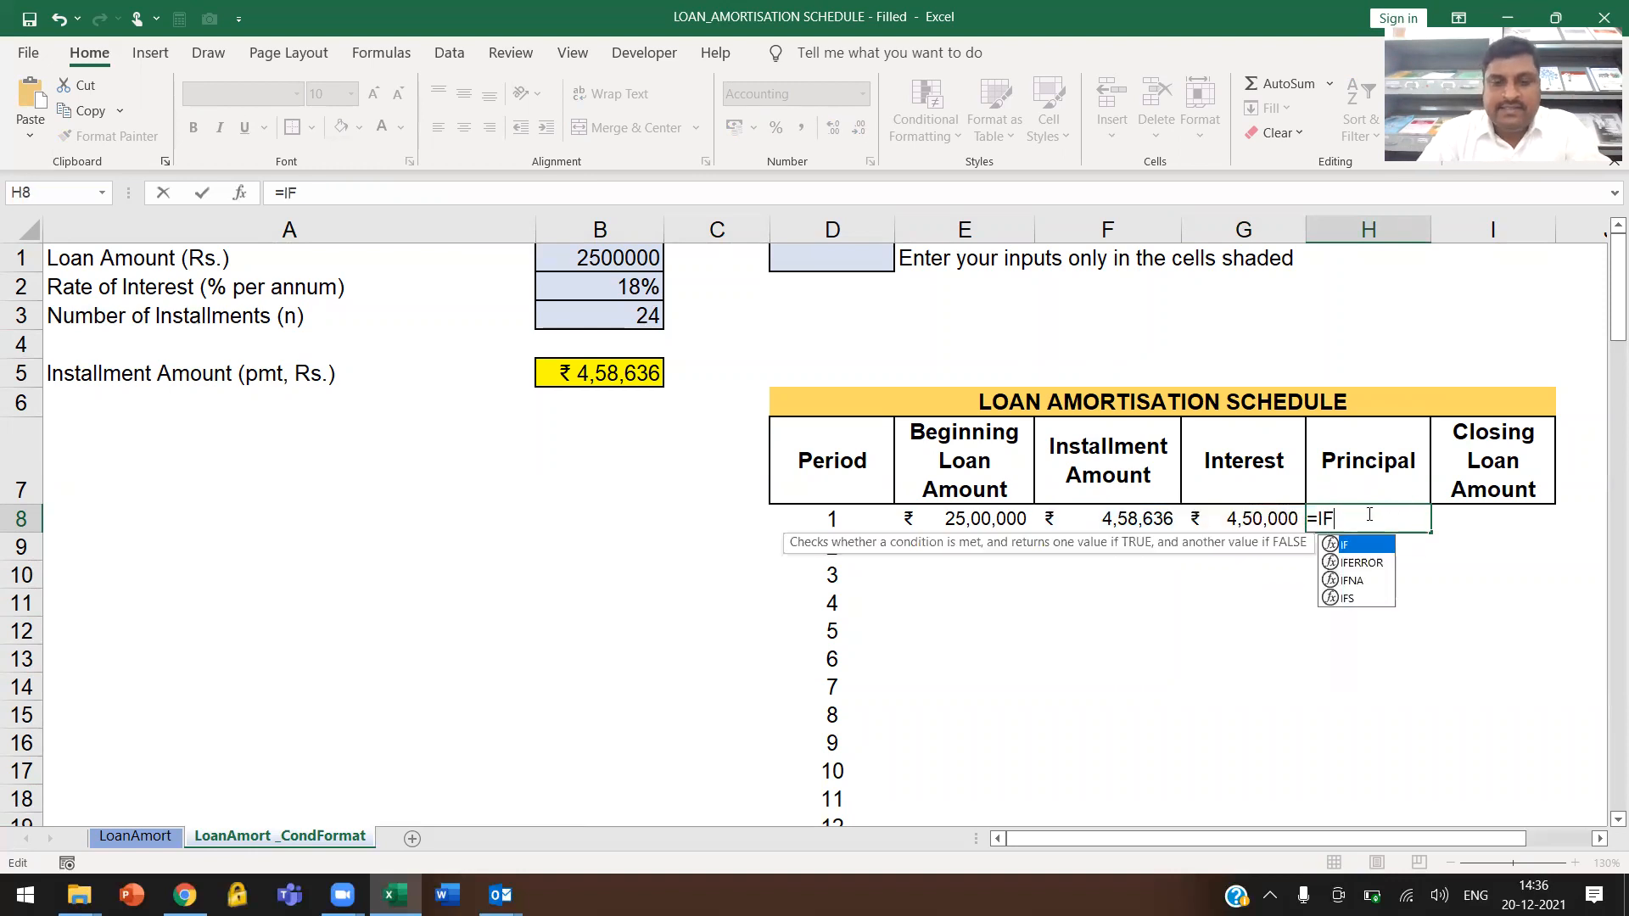
pyautogui.click(835, 518)
pyautogui.write('<=')
pyautogui.click(624, 316)
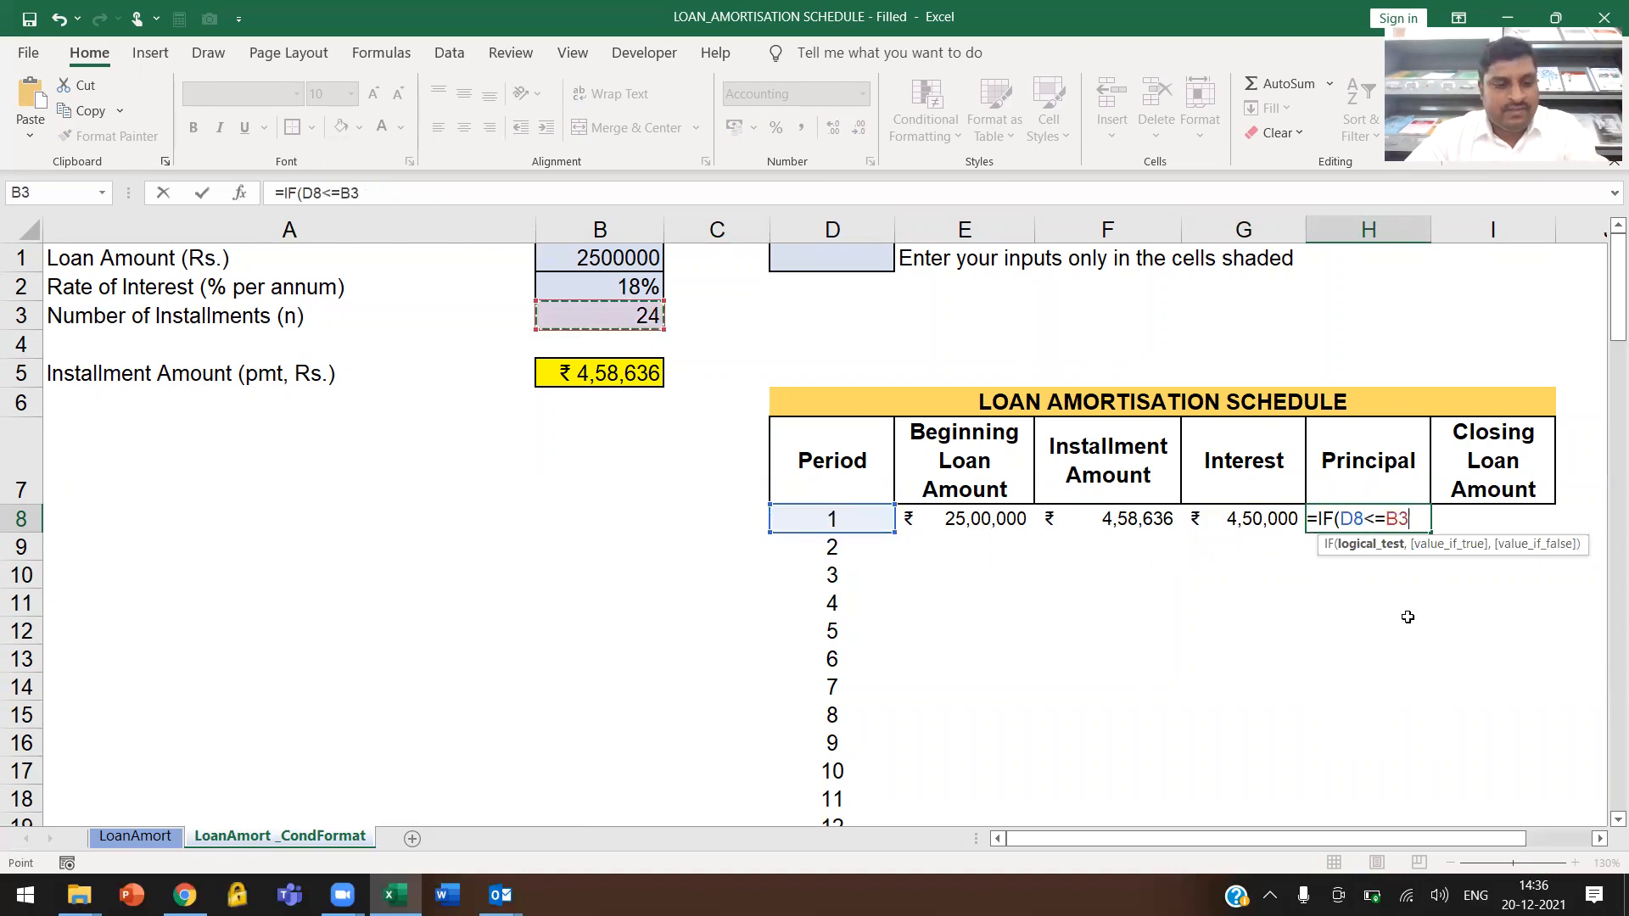
pyautogui.press('F4')
pyautogui.write(',F8-G8,0)')
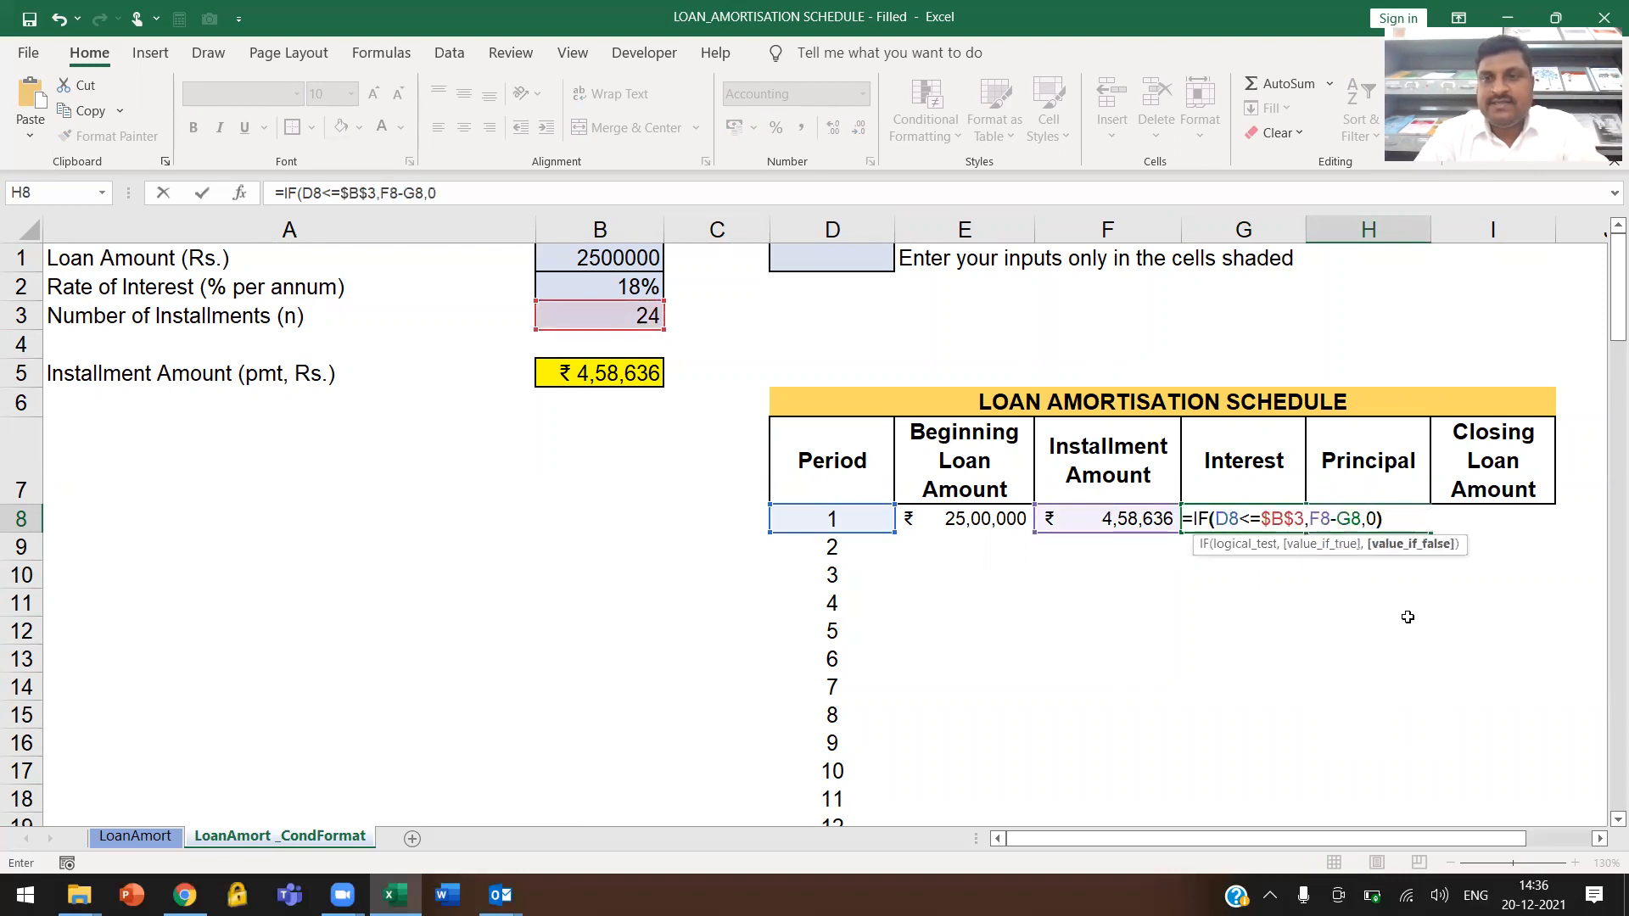
pyautogui.press('Return')
# Build the Closing Loan Amount calculation =E8-H8 in cell I8 by subtracting the principal from the beginning loan amount
pyautogui.press('Up')
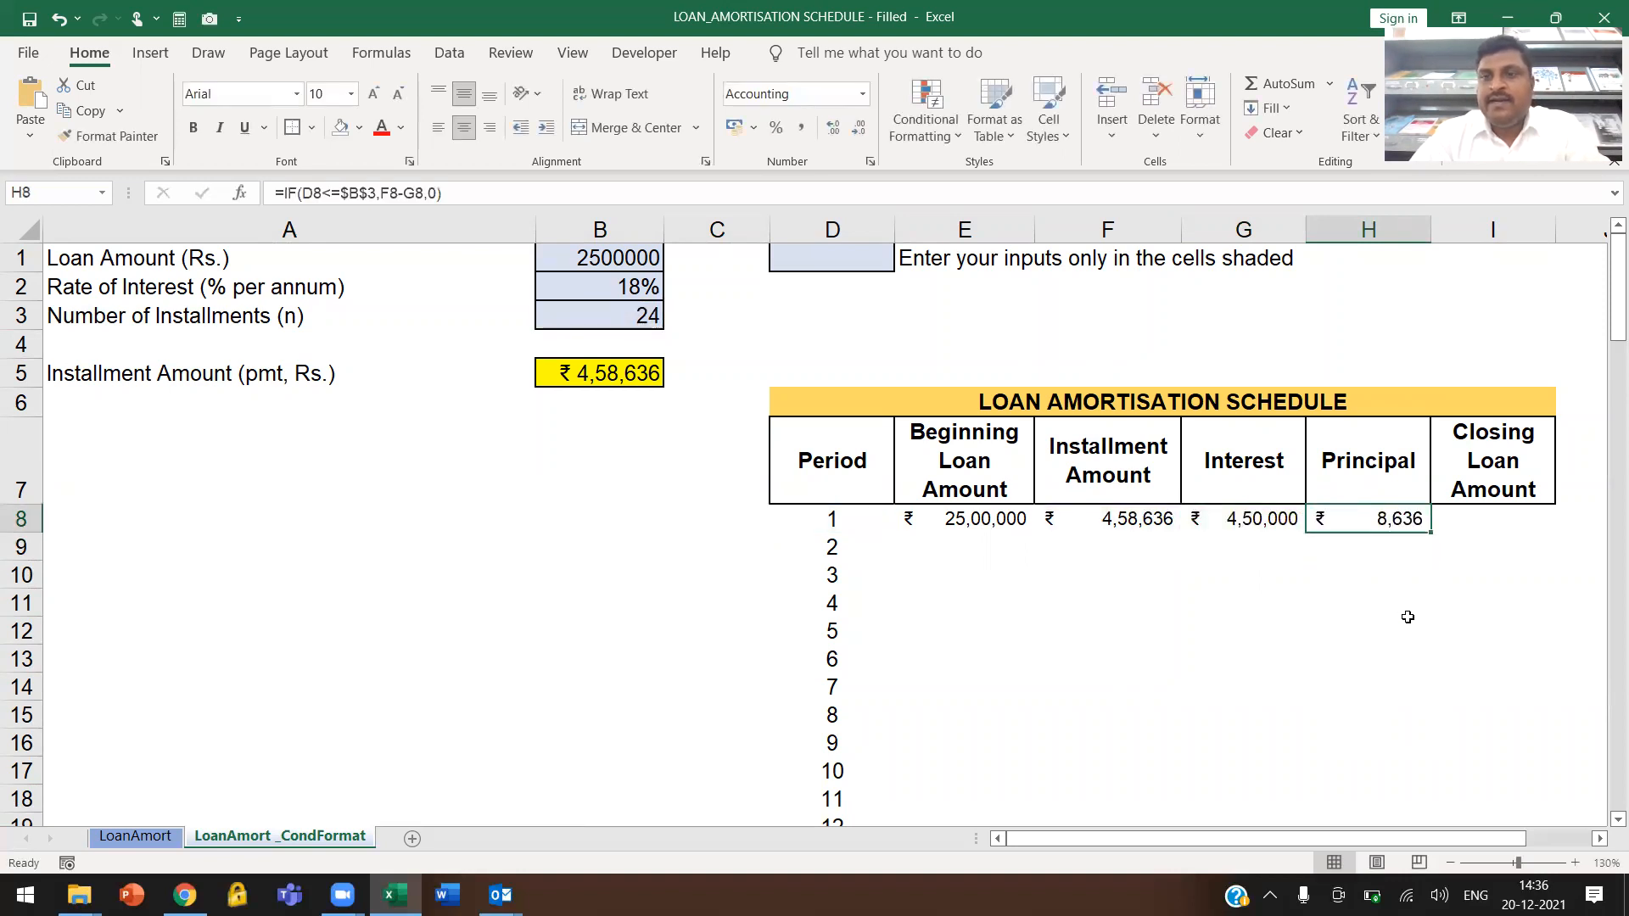
pyautogui.press('Right')
pyautogui.write('=')
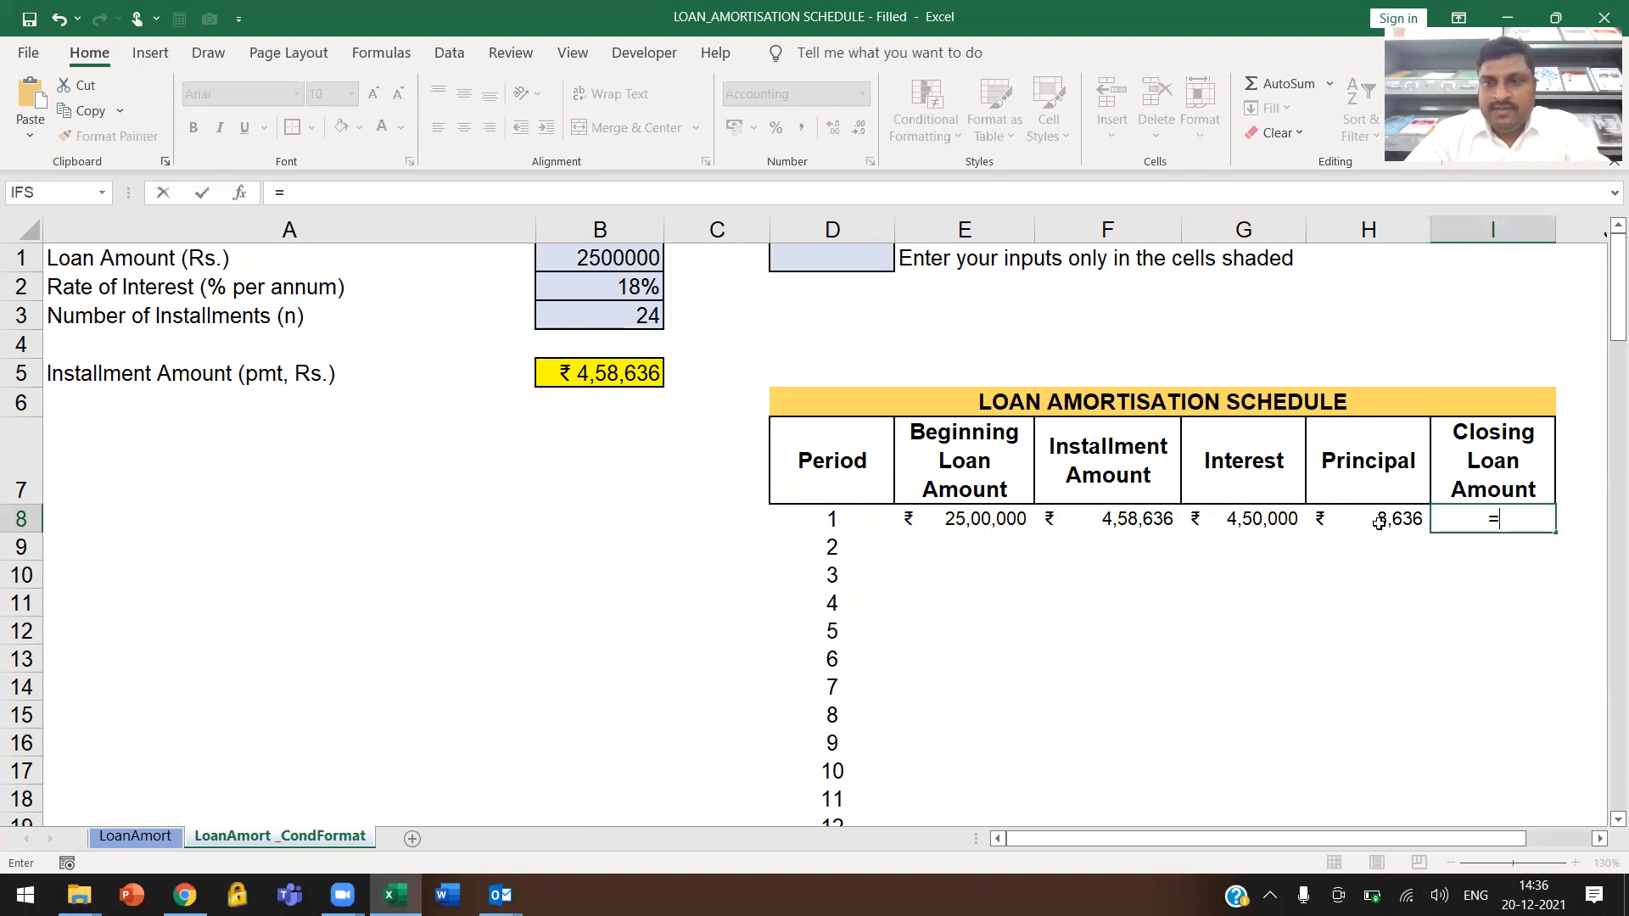
pyautogui.click(997, 518)
pyautogui.write('-')
pyautogui.click(1345, 526)
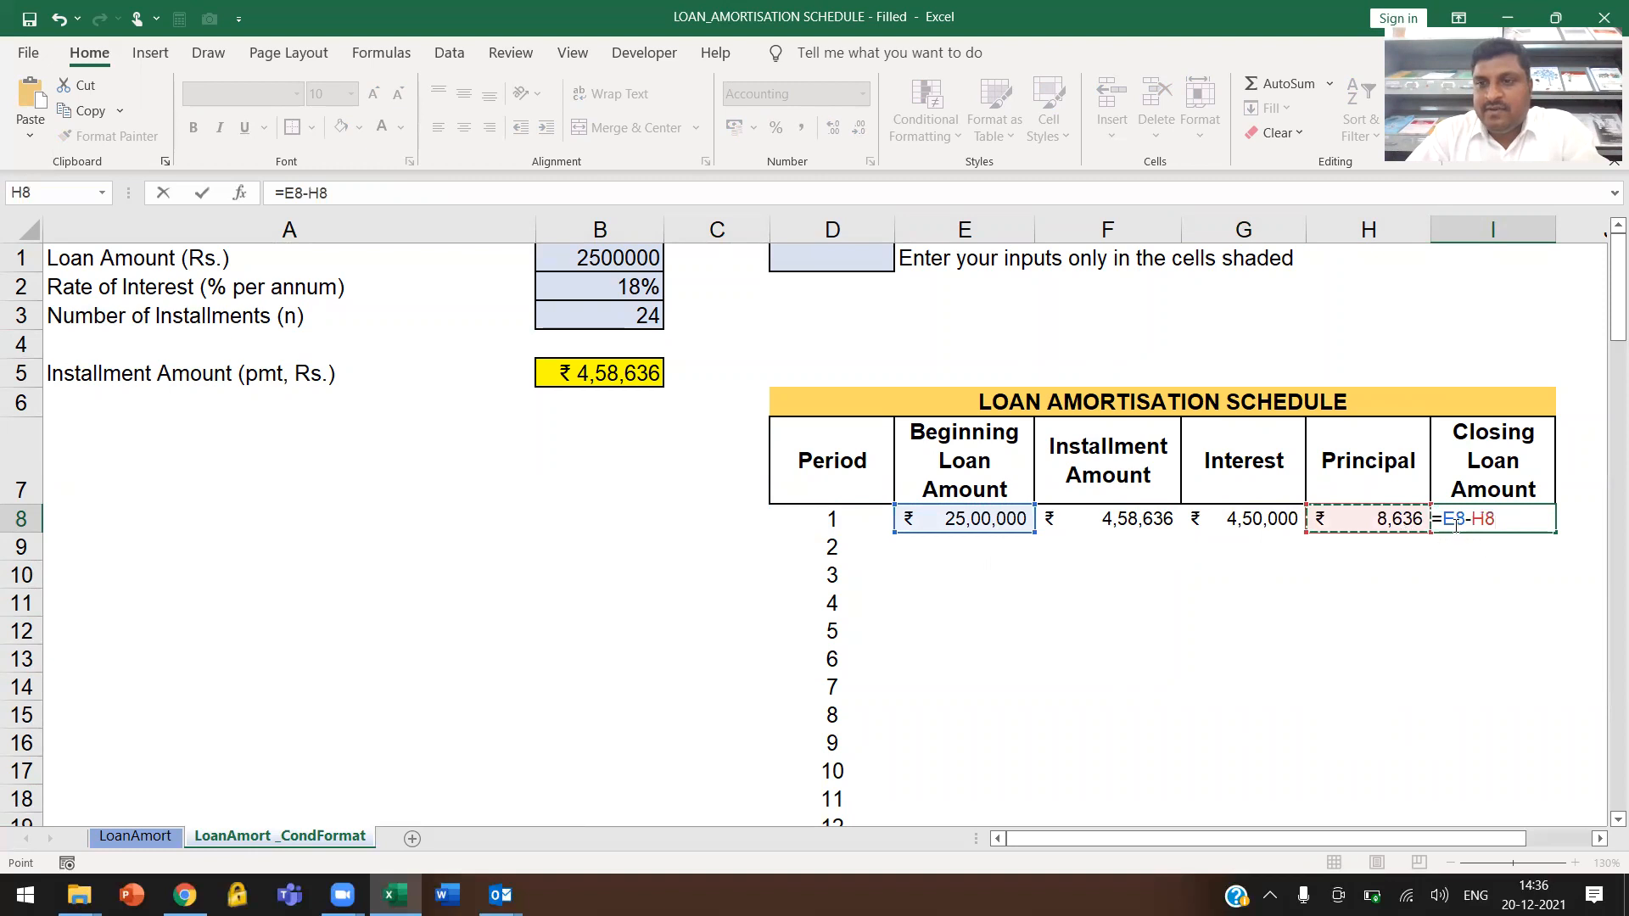
# Wrap the Closing Loan Amount calculation in cell I8 in a period check, entering =IF(D8<=$B$3,E8-H8,0)
pyautogui.moveTo(1447, 520); pyautogui.dragTo(1492, 521)
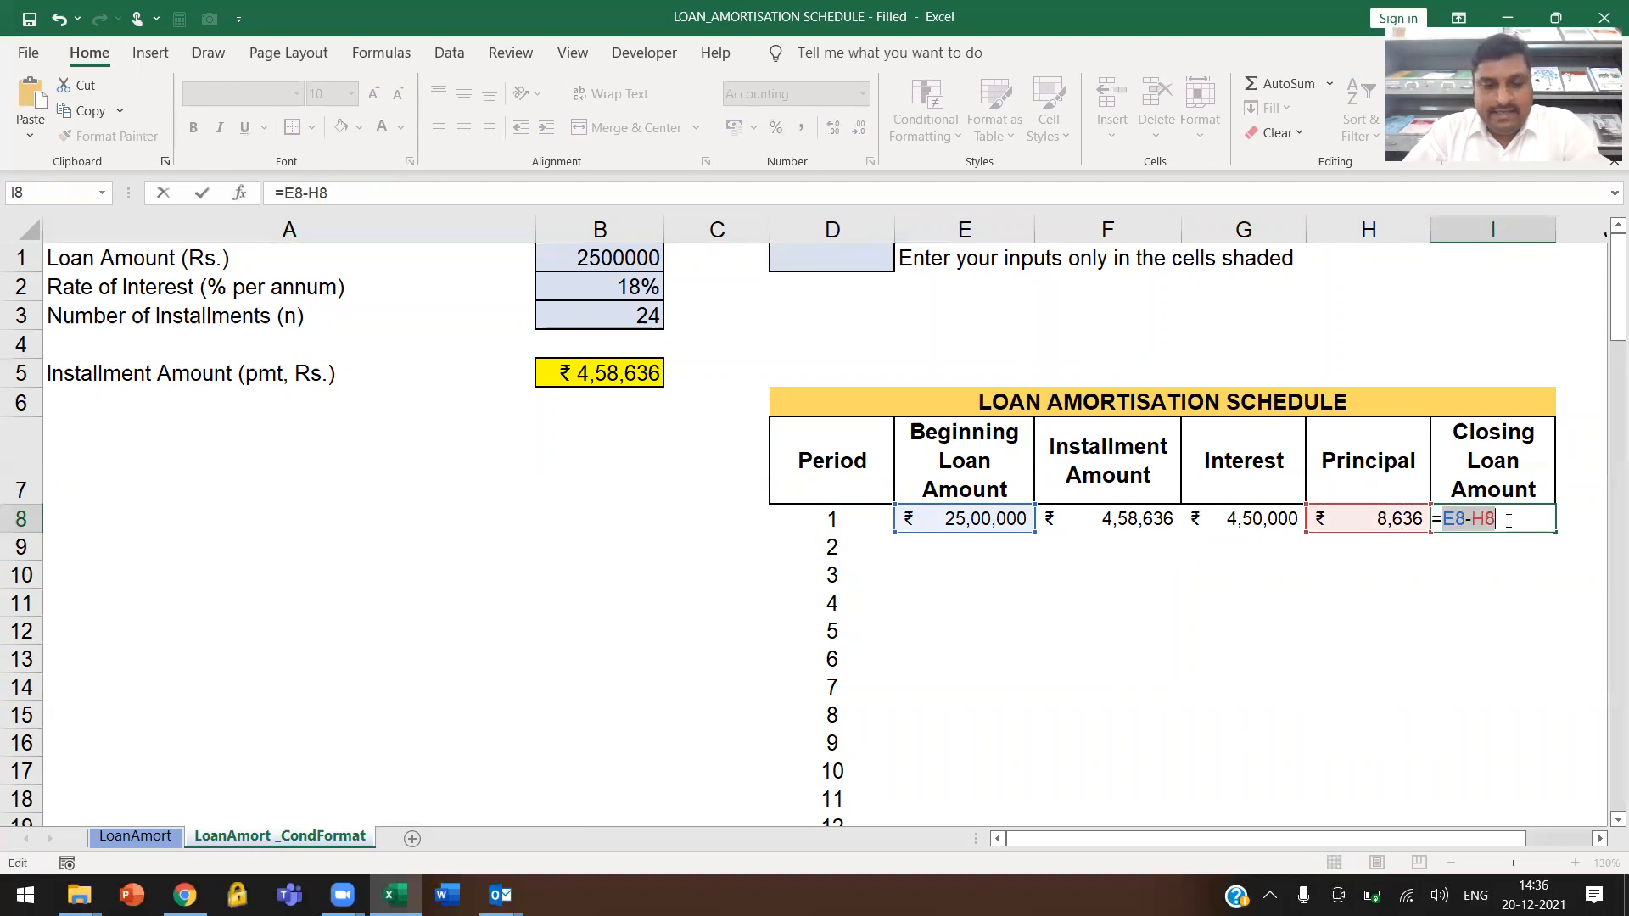
pyautogui.press('BackSpace')
pyautogui.write('IF(')
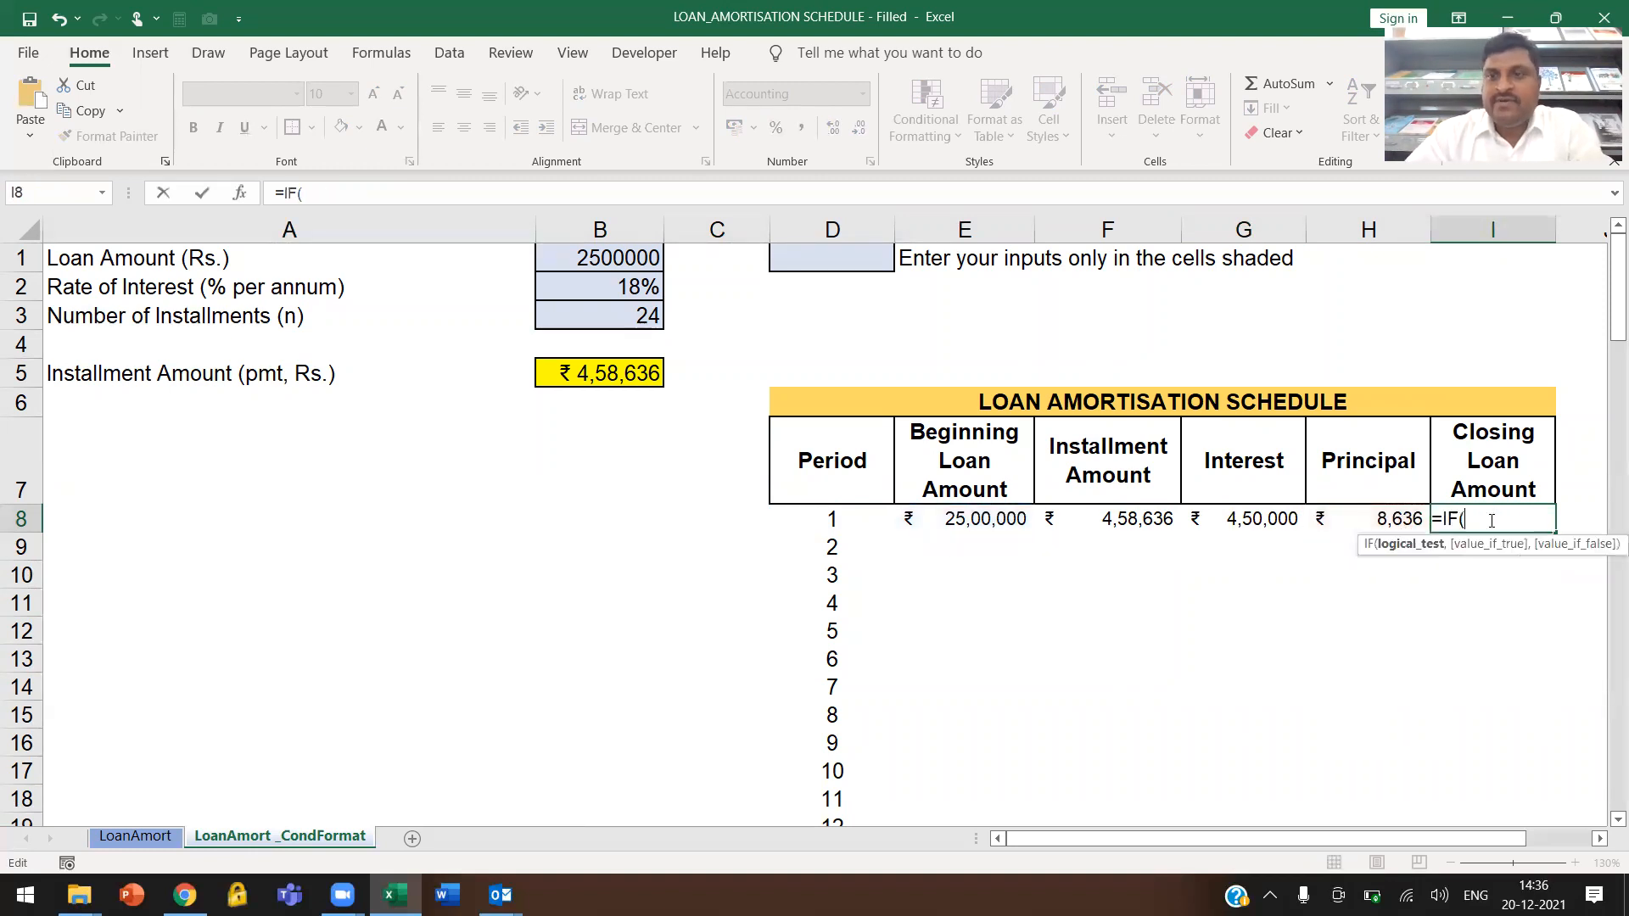
pyautogui.click(838, 503)
pyautogui.write('<=')
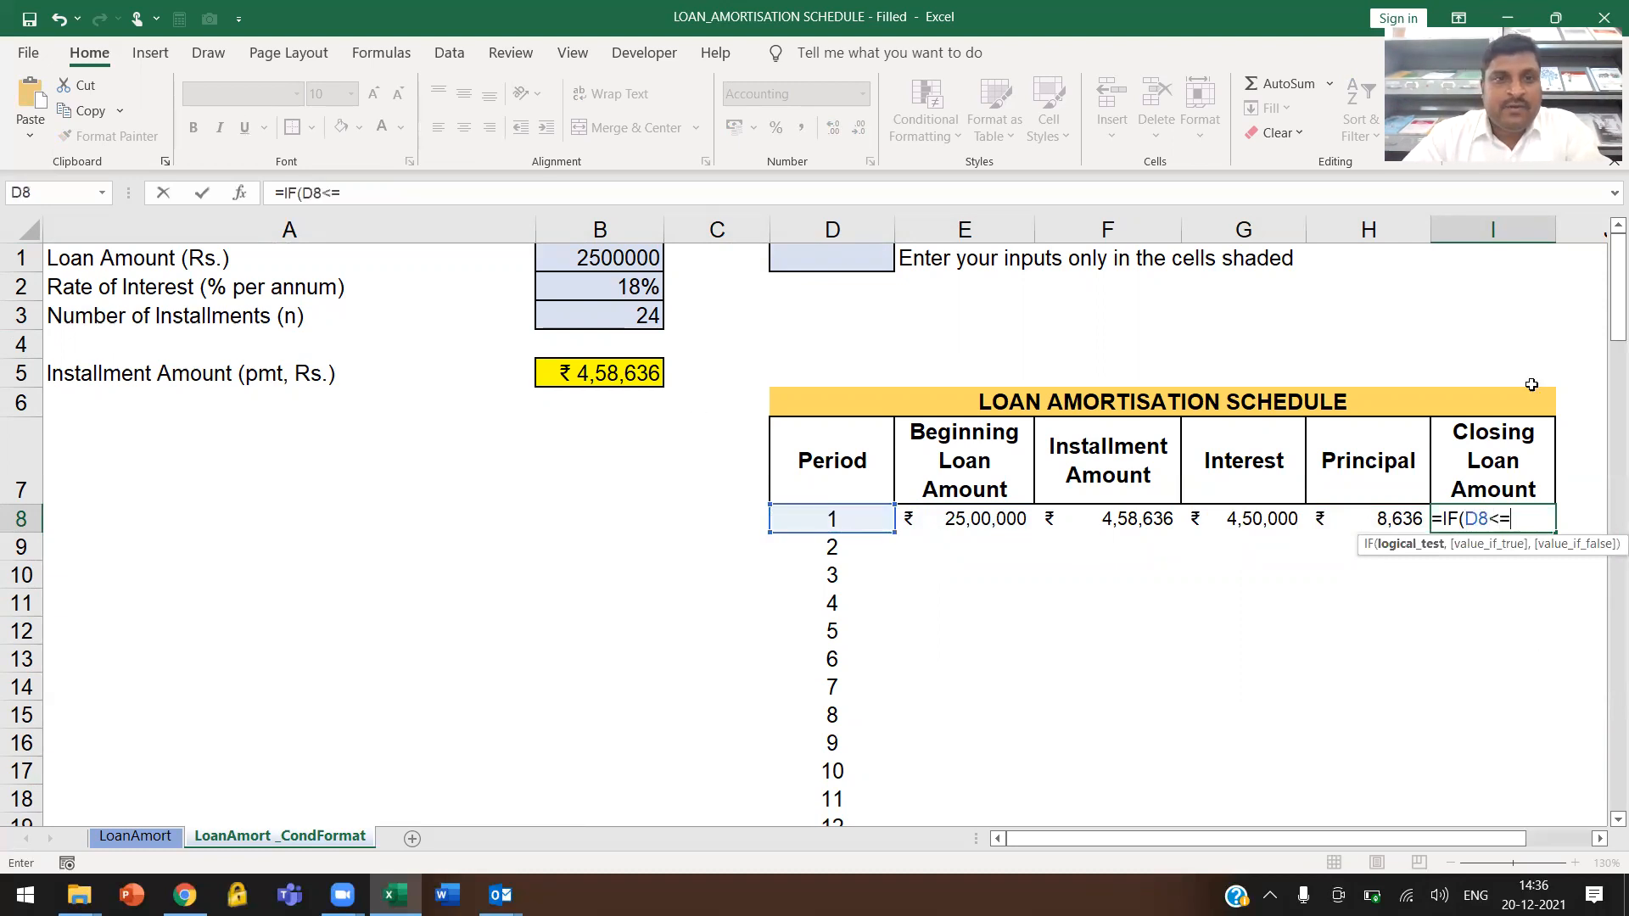
pyautogui.click(559, 320)
pyautogui.press('F4')
pyautogui.write(',')
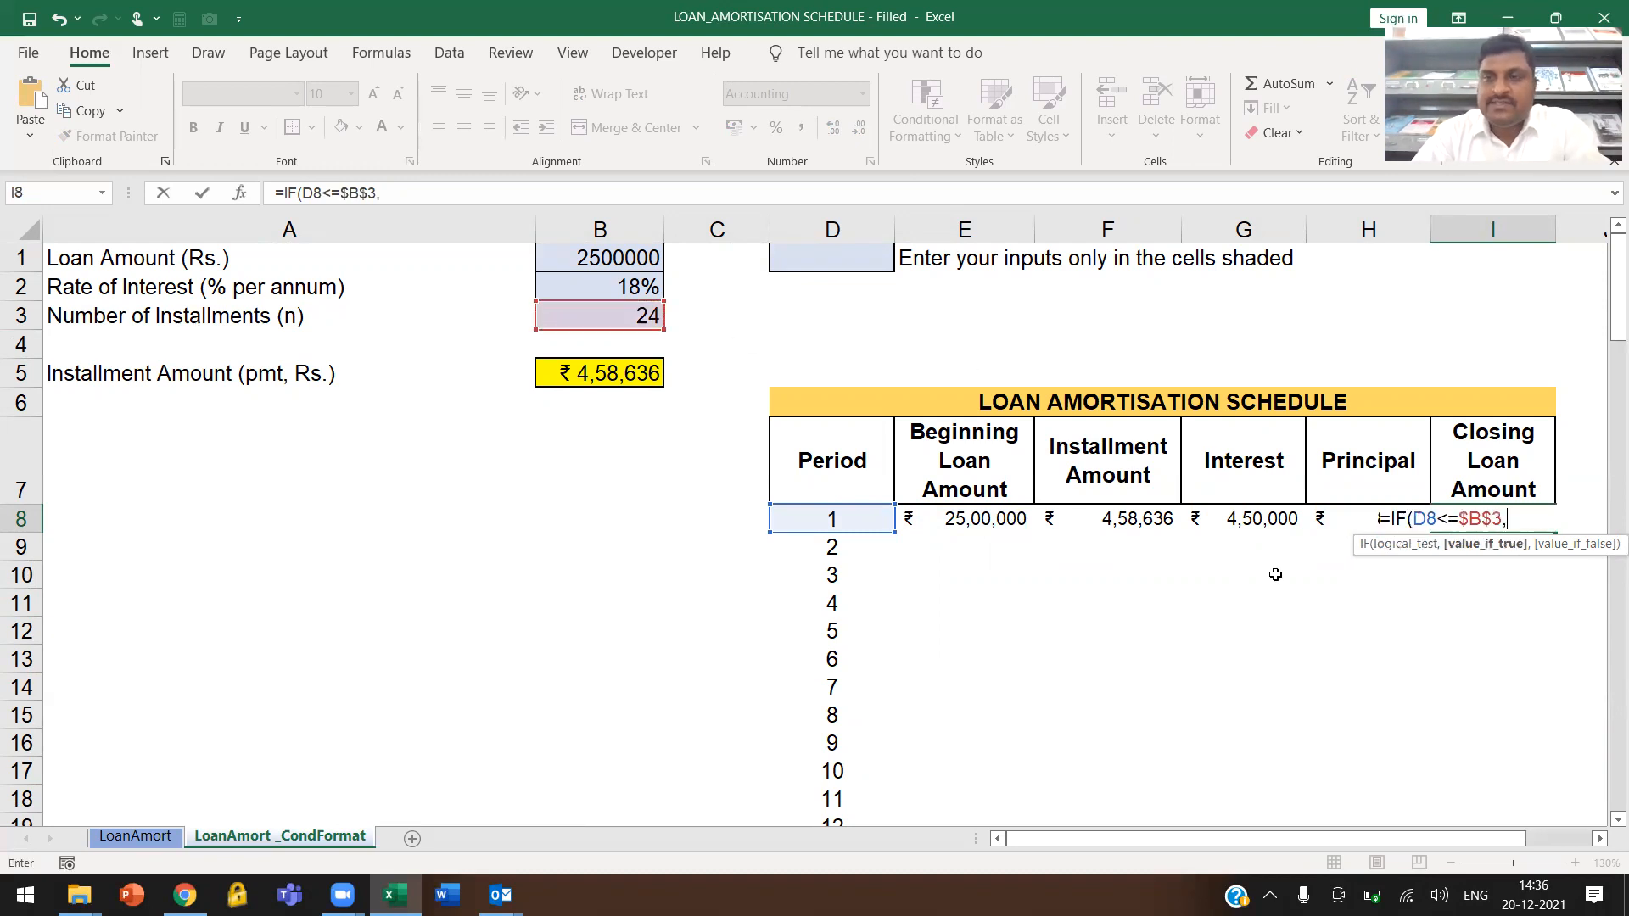
pyautogui.write('E8-H8,0)')
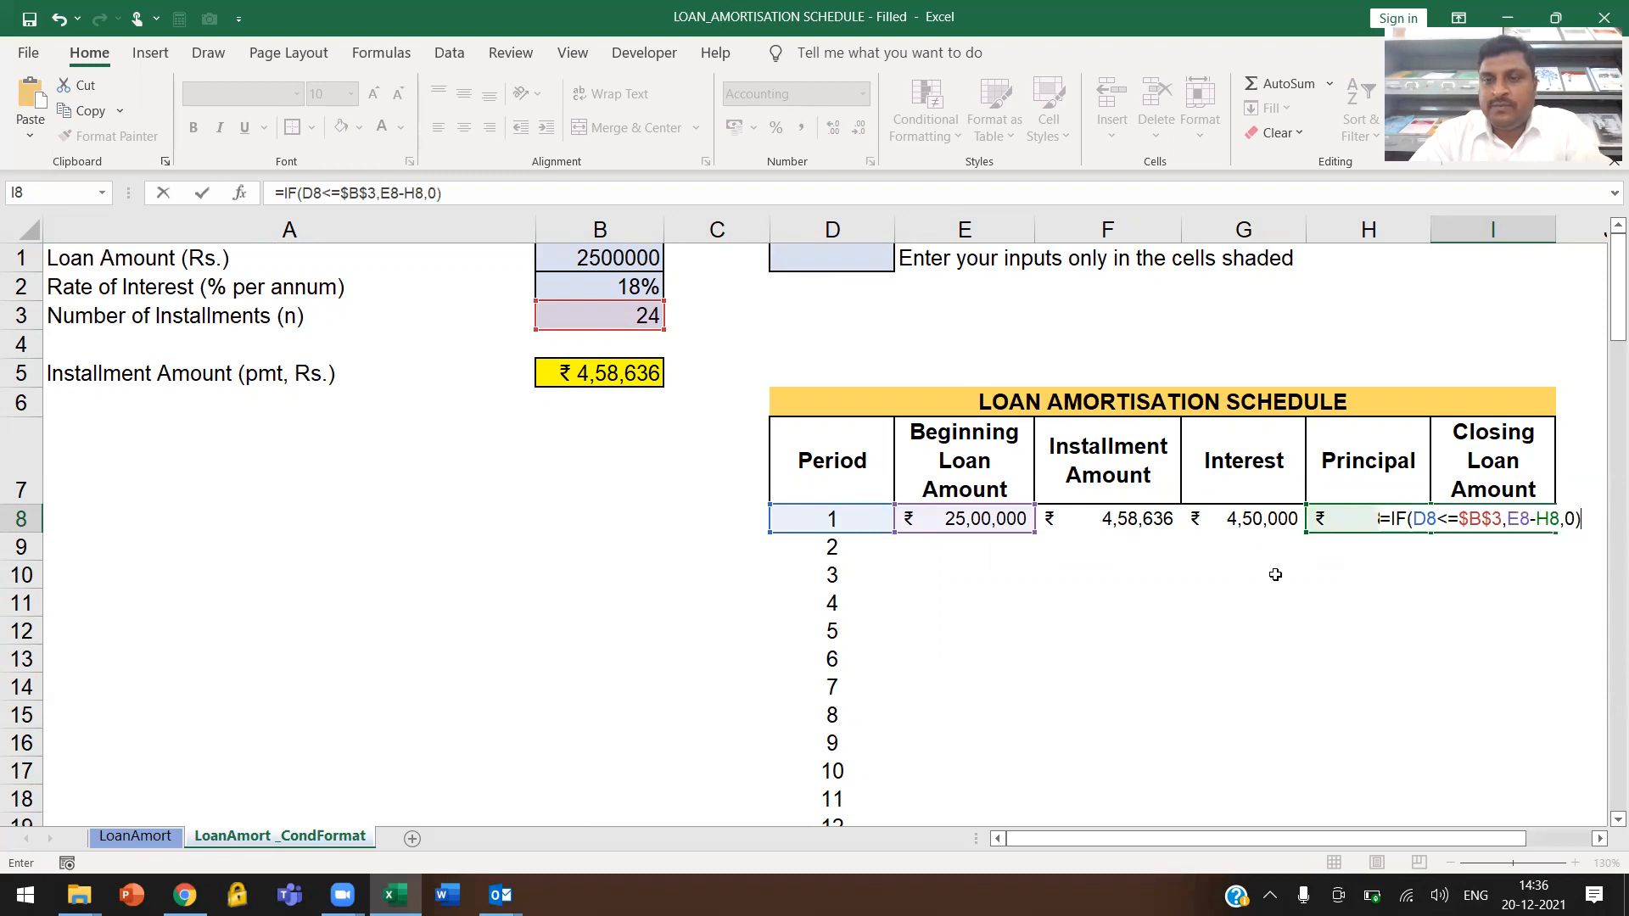
pyautogui.press('Return')
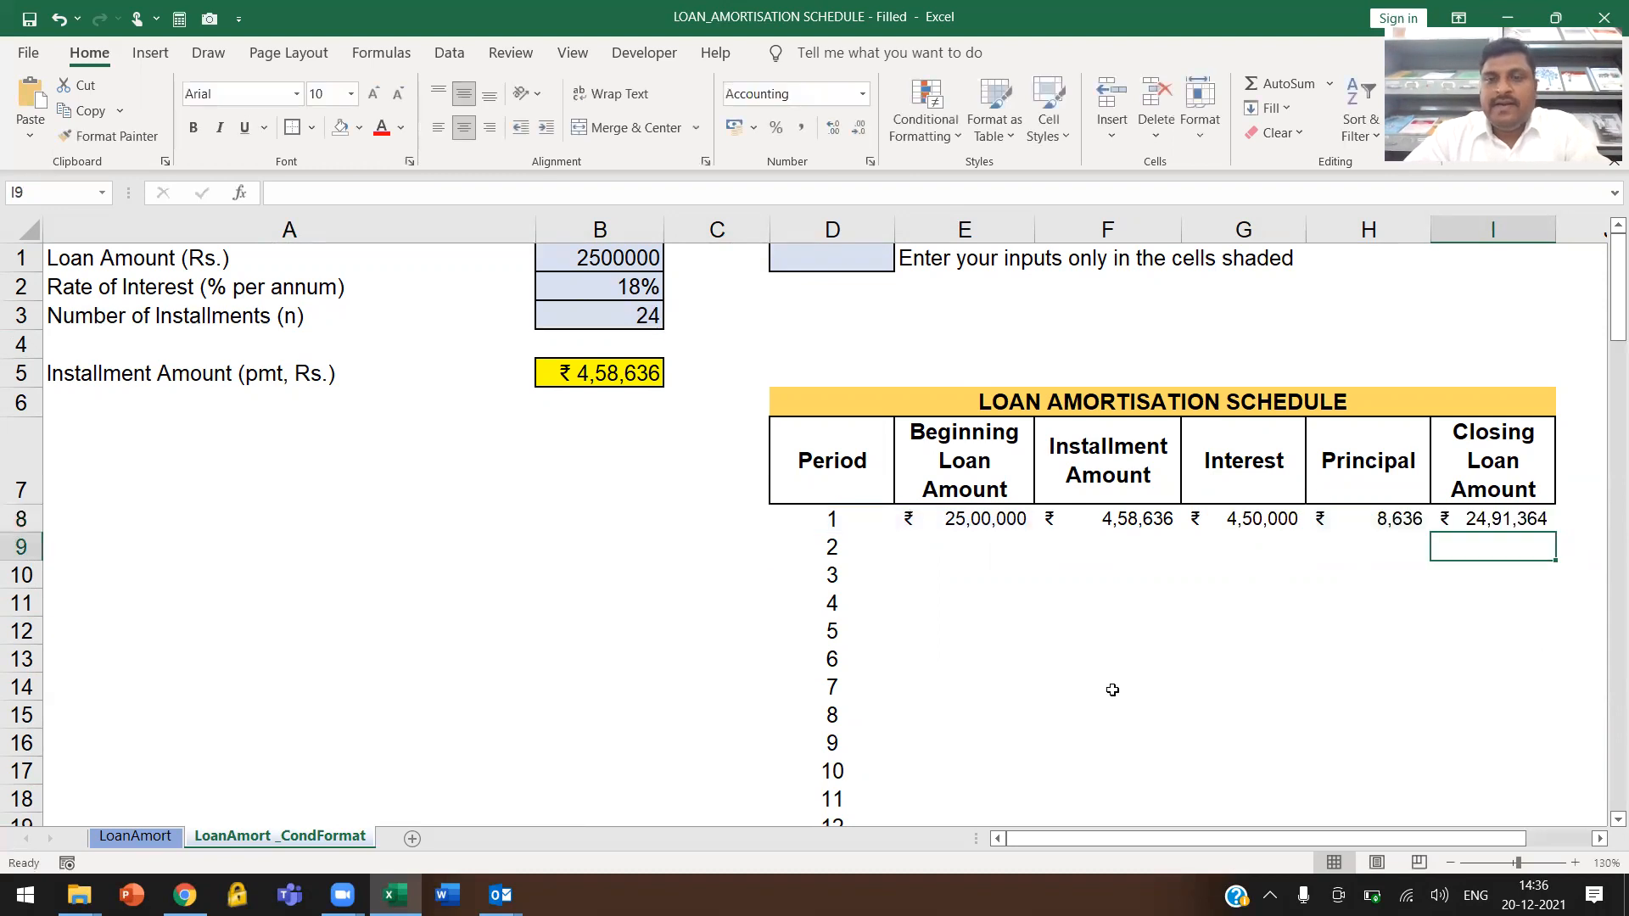
# Enter =IF(D9<=$B$3,I8,0) in cell E9 so the Beginning Loan Amount takes the previous closing balance within the installment periods
pyautogui.click(999, 543)
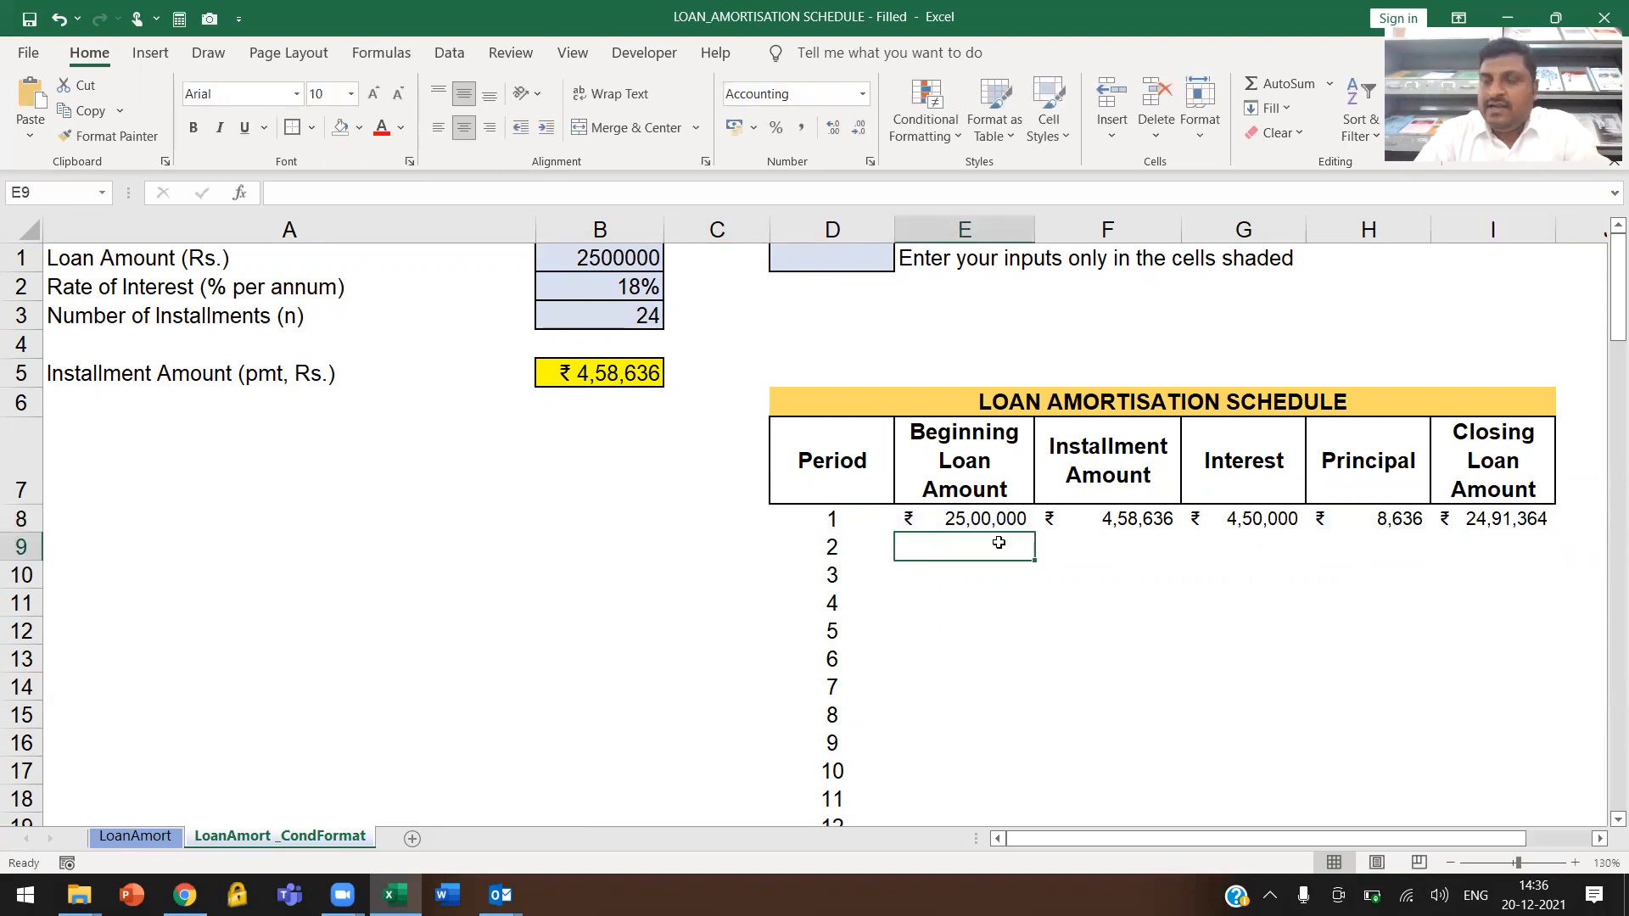
pyautogui.write('=')
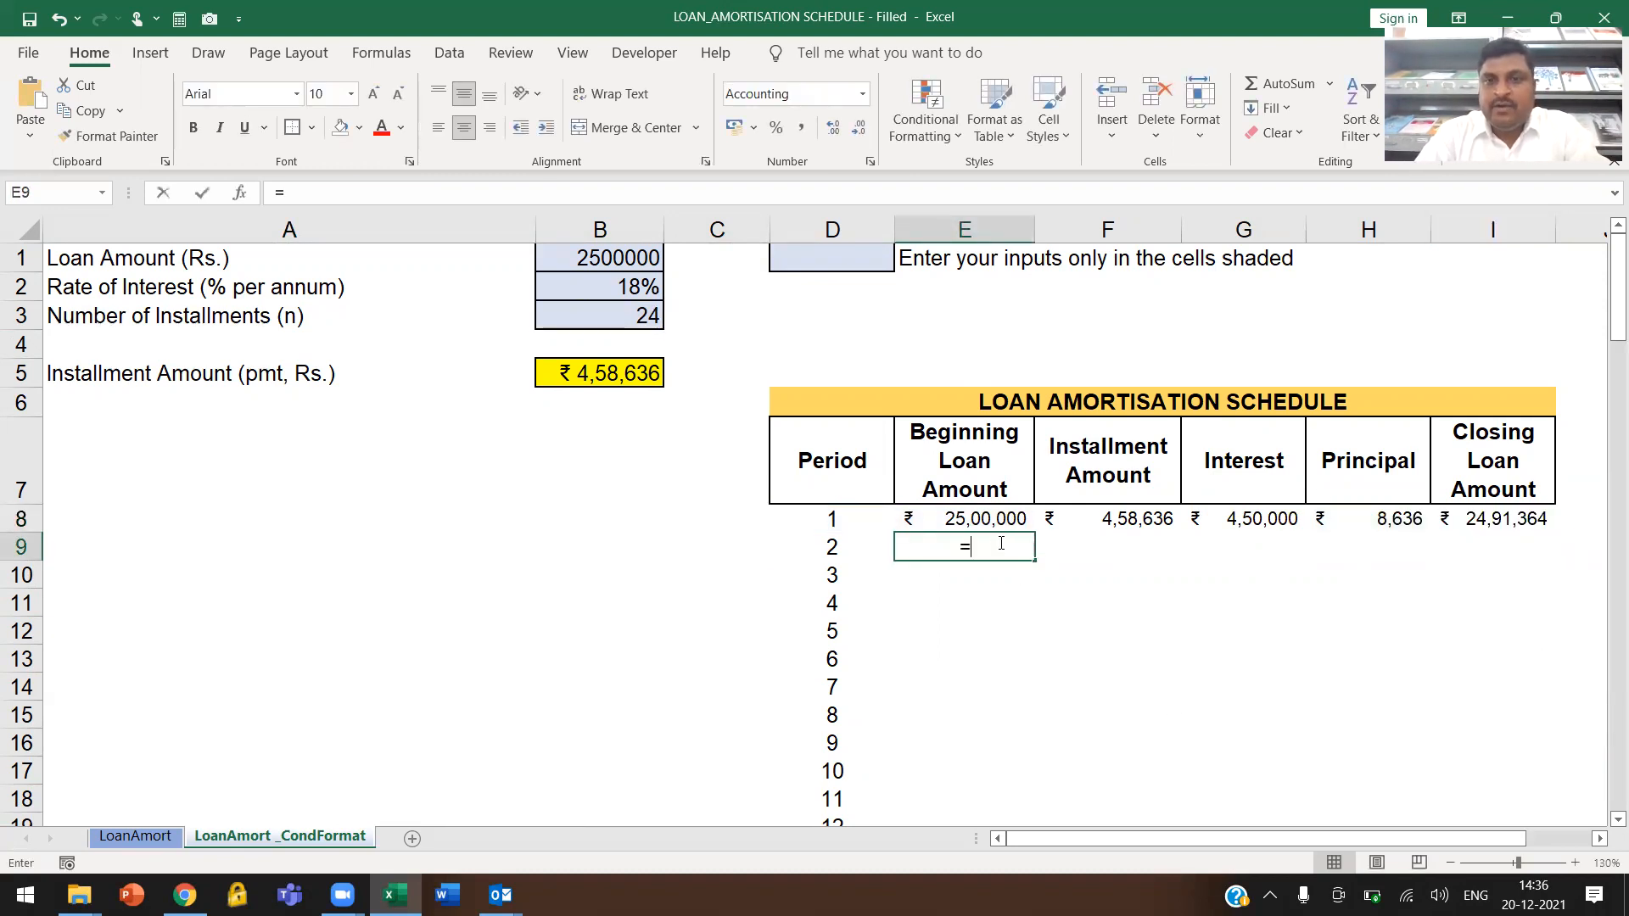
pyautogui.click(1449, 518)
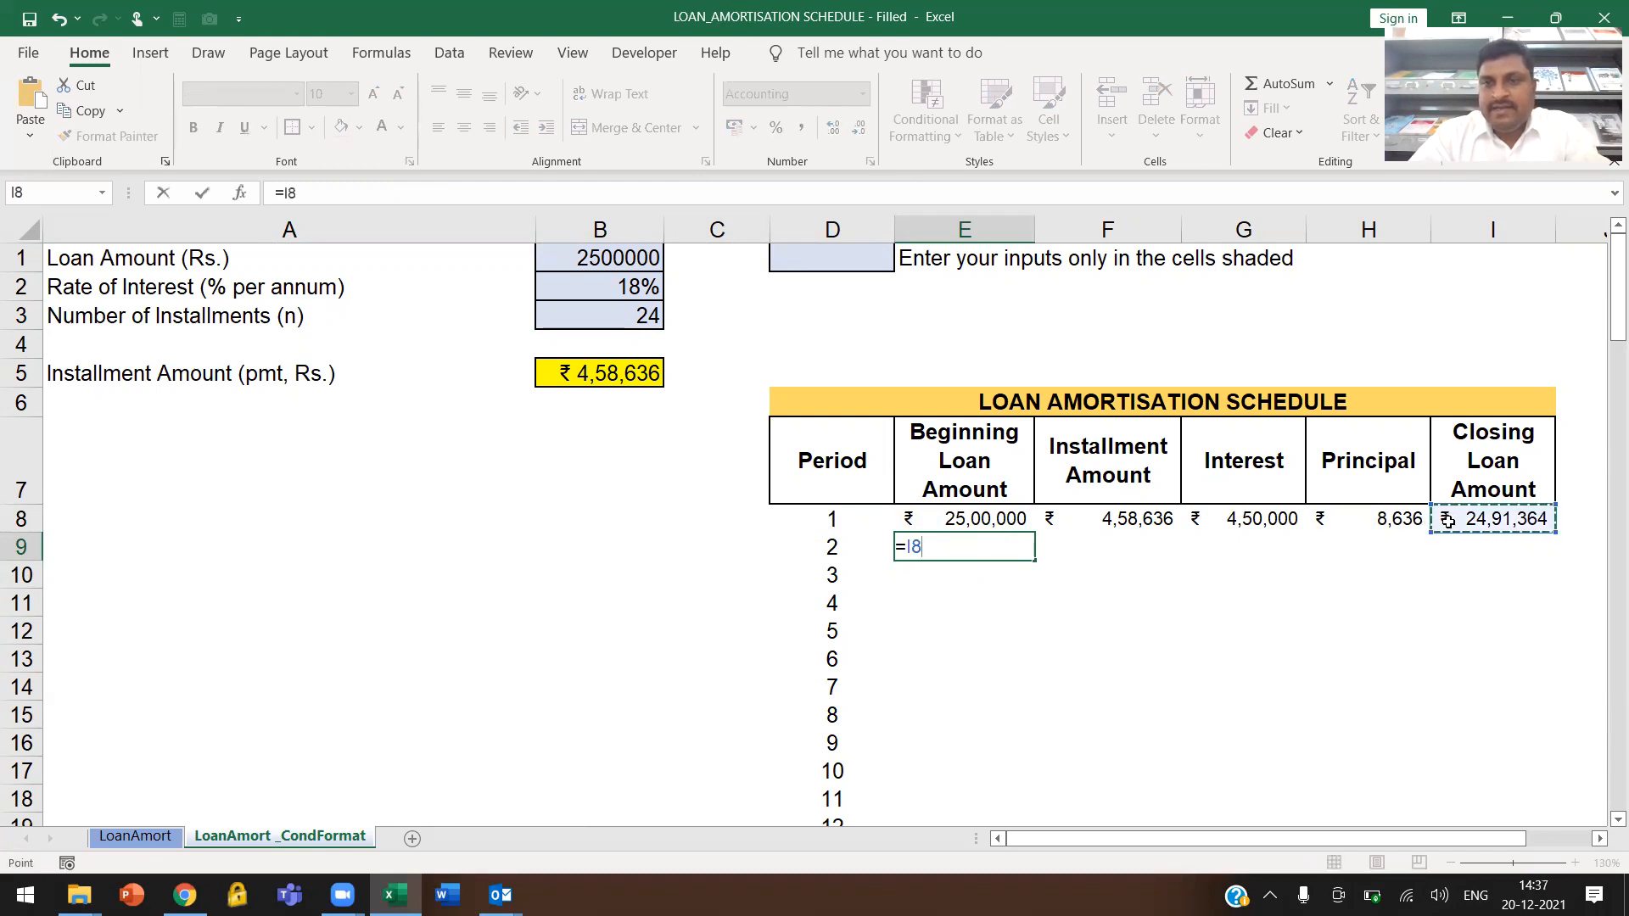
pyautogui.press('BackSpace')
pyautogui.press('BackSpace')
pyautogui.write('IF(')
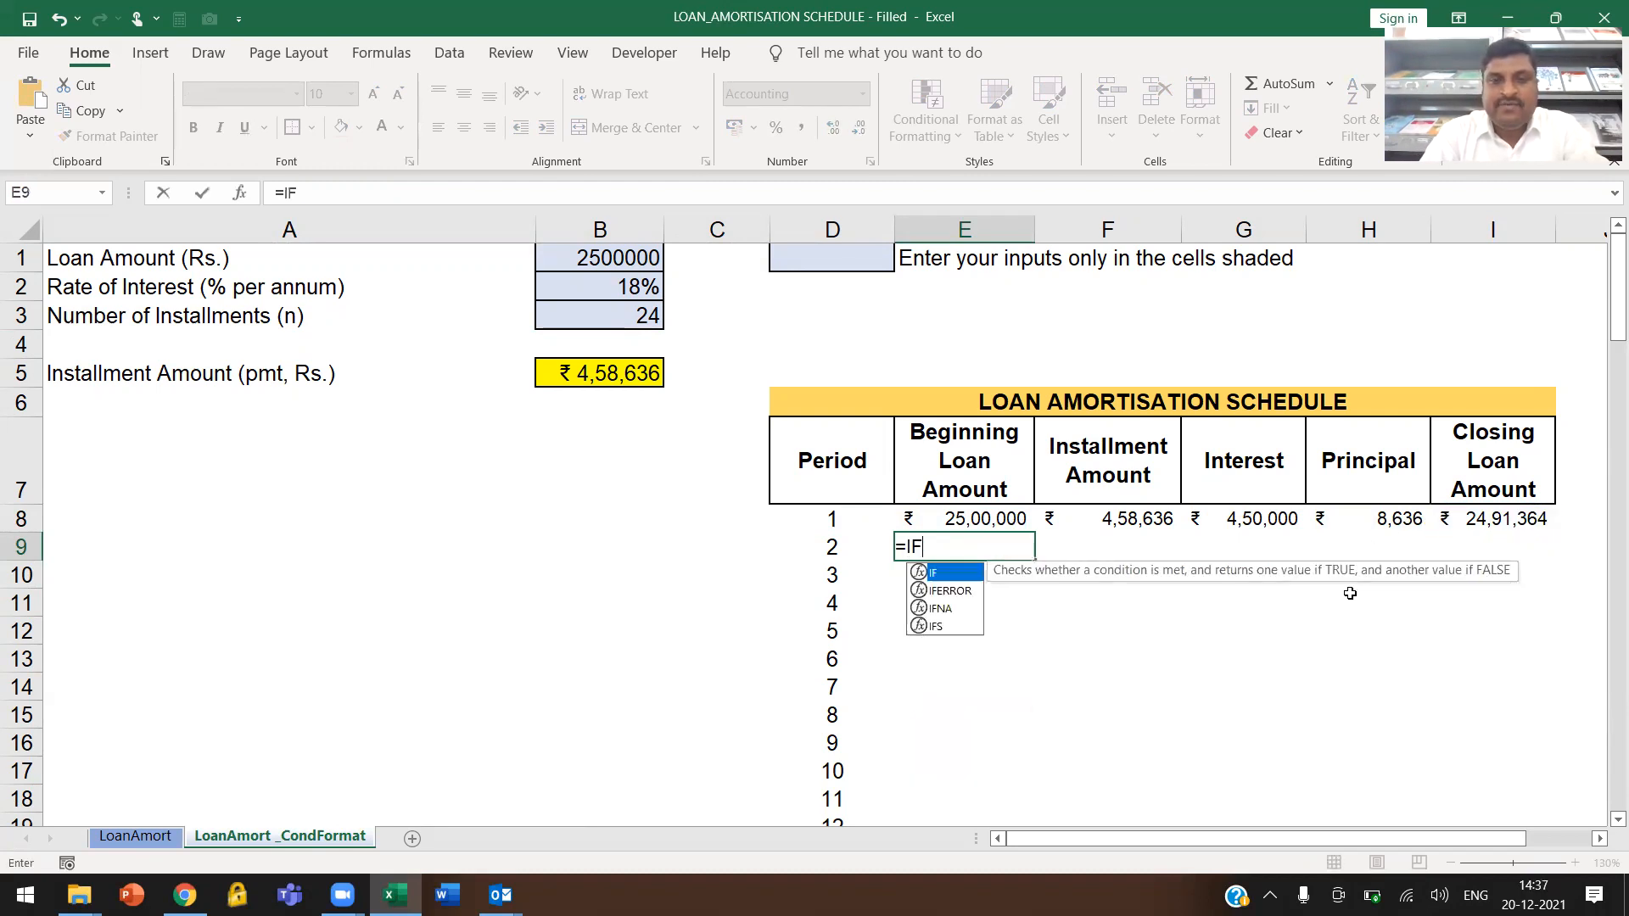
pyautogui.click(821, 555)
pyautogui.write('<=')
pyautogui.click(584, 320)
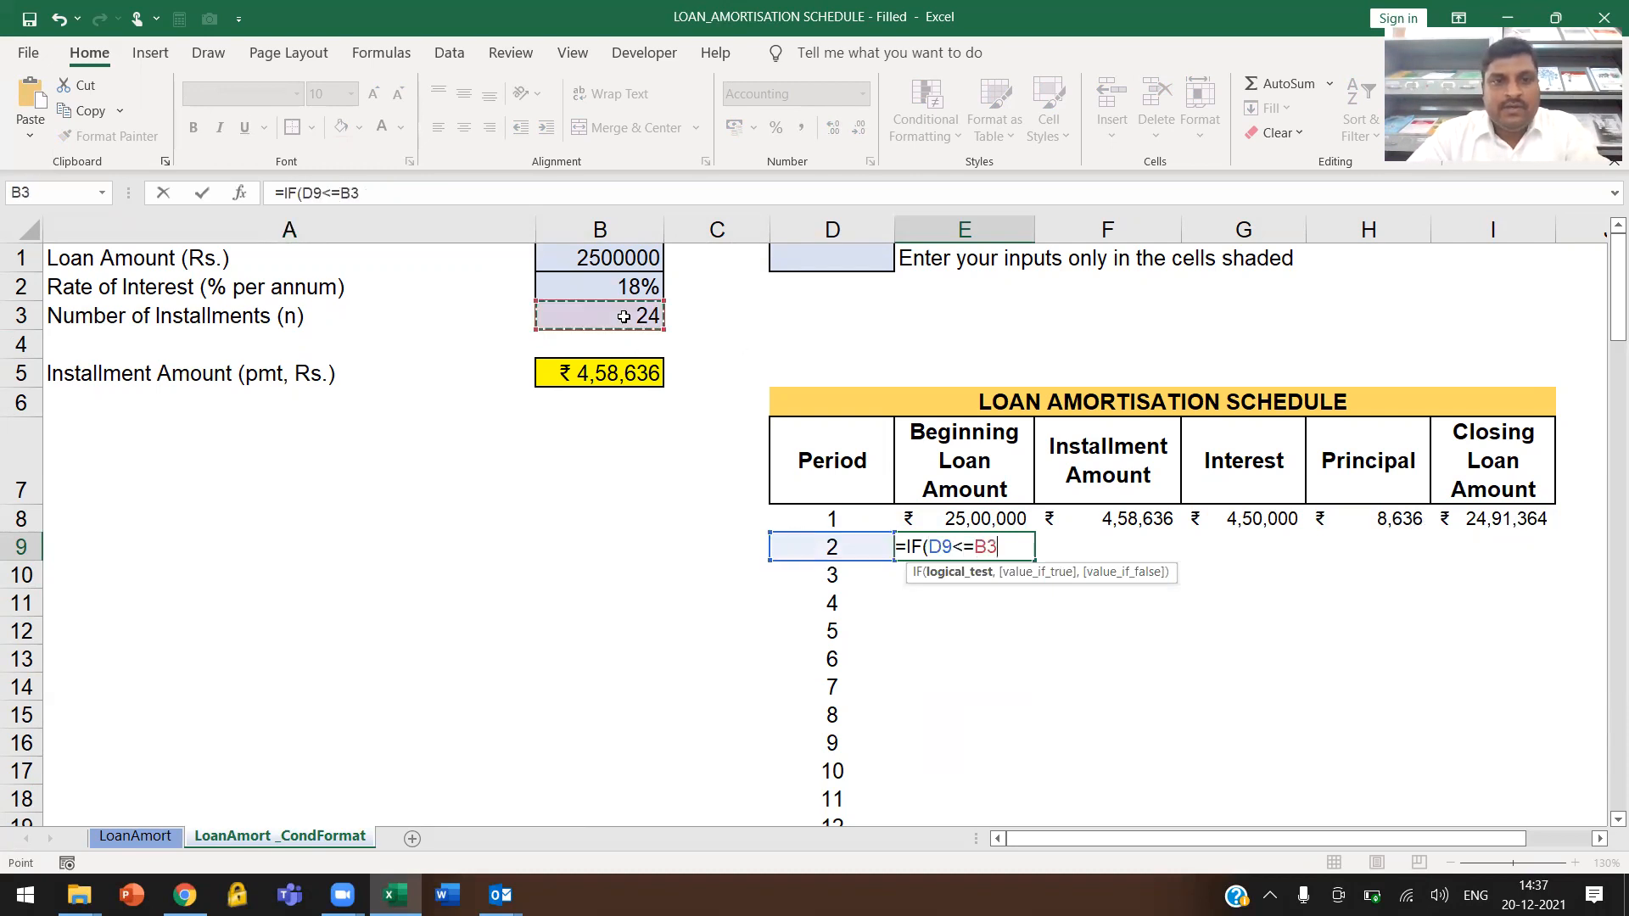
pyautogui.press('F4')
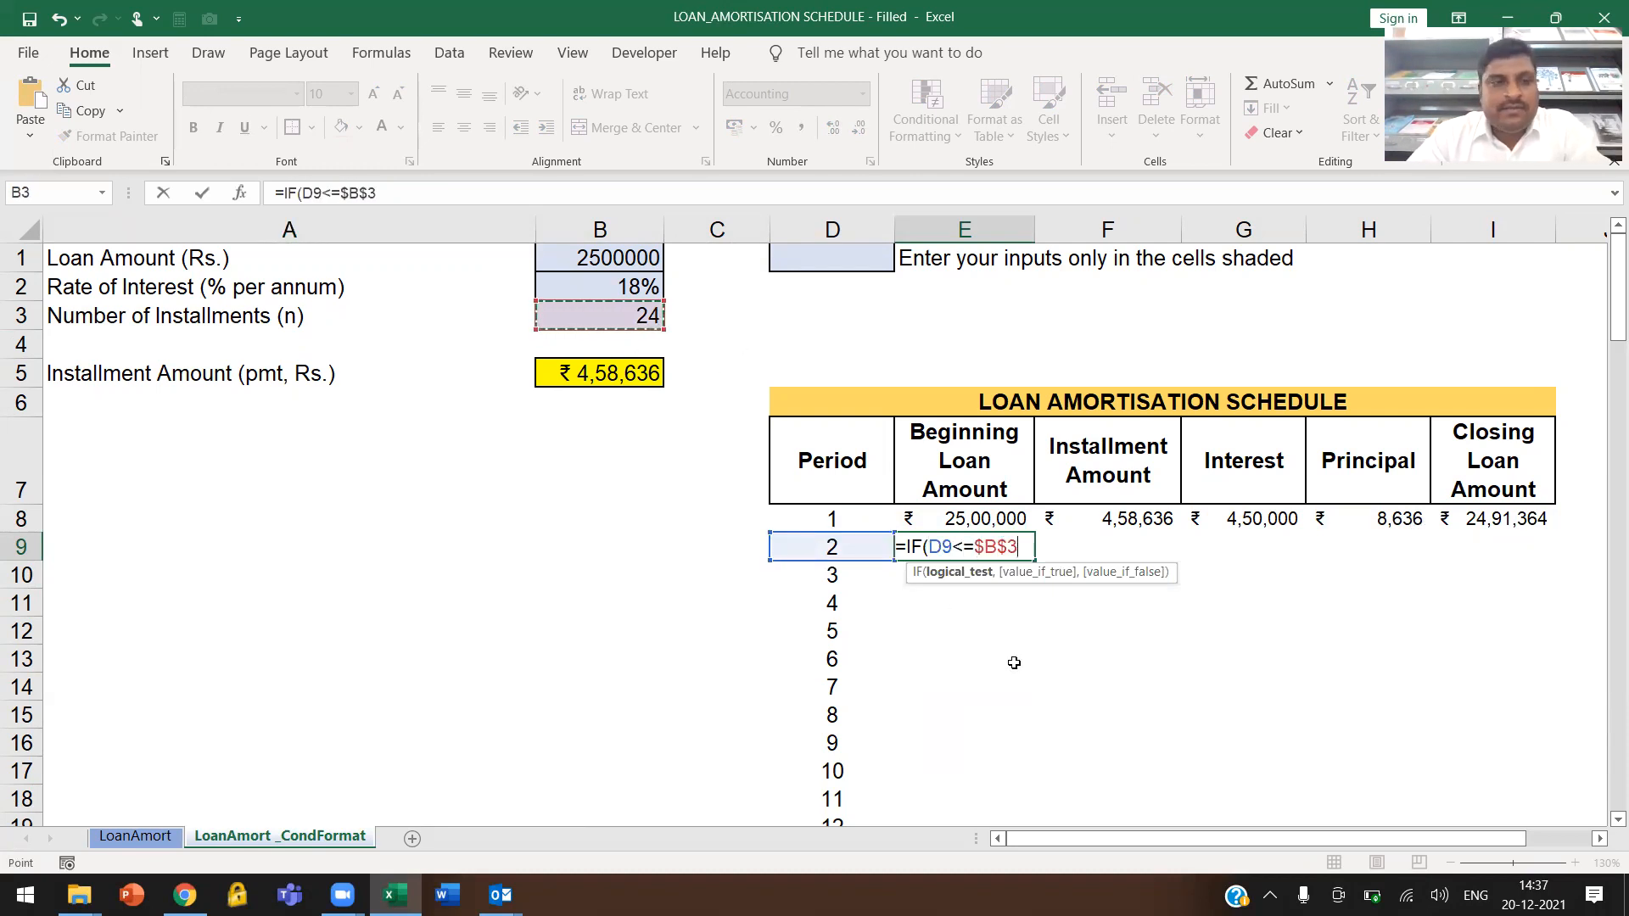
pyautogui.write(',')
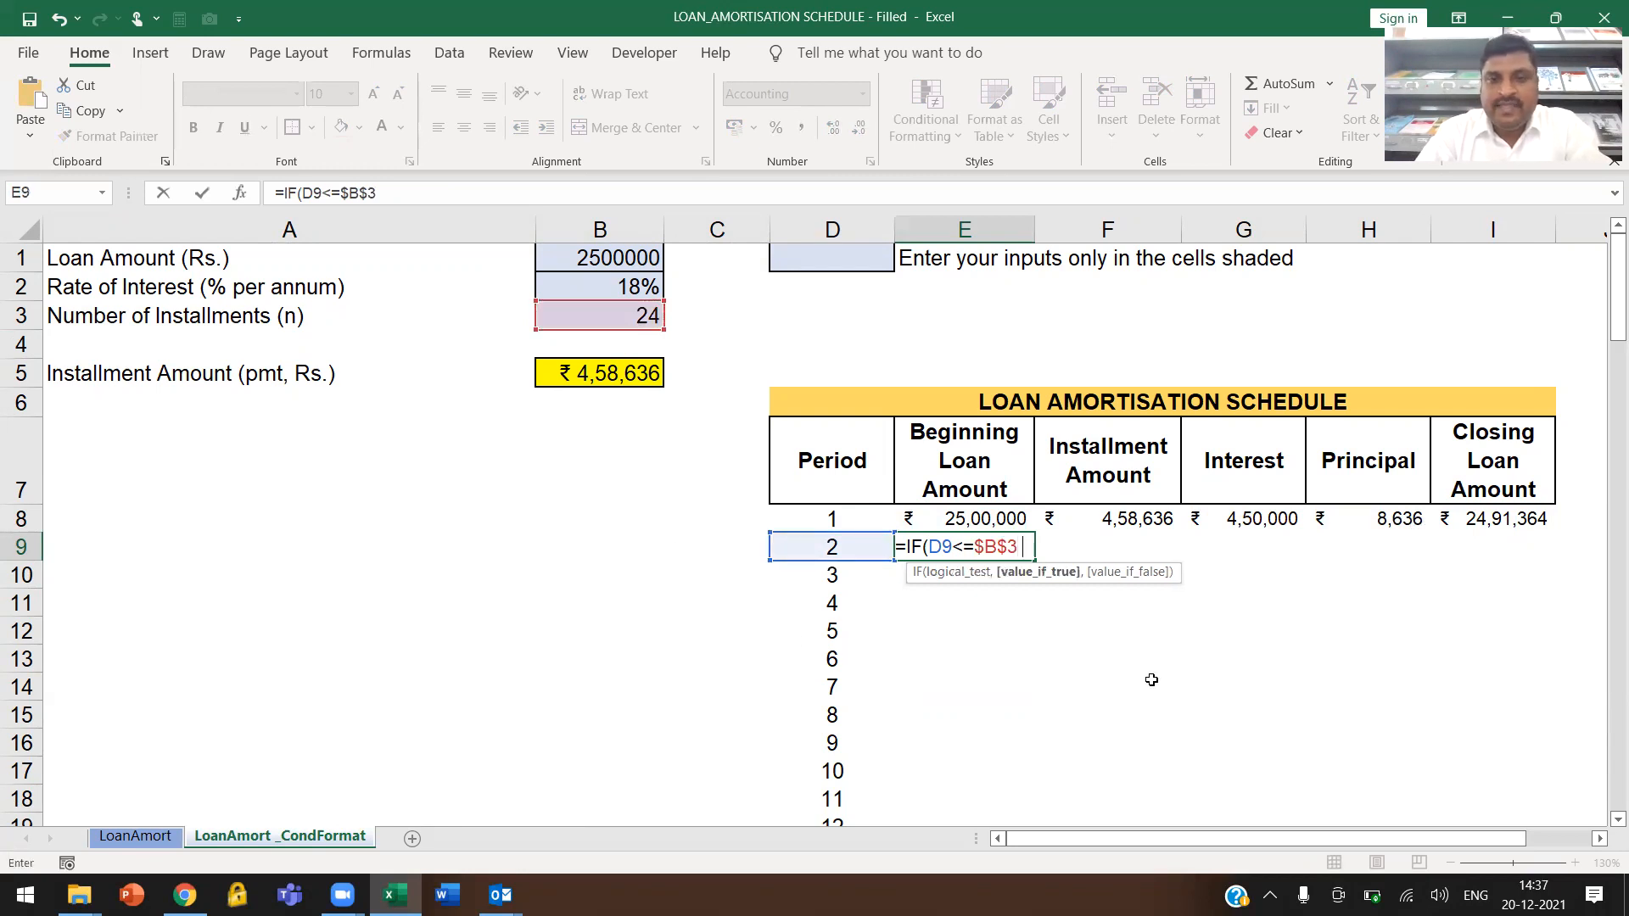
pyautogui.click(1496, 517)
pyautogui.write(',0)')
pyautogui.press('Return')
pyautogui.press('Up')
# Fill the Installment Amount, Interest, Principal and Closing Loan Amount formulas from F8:I8 down to row 9
pyautogui.click(1138, 520)
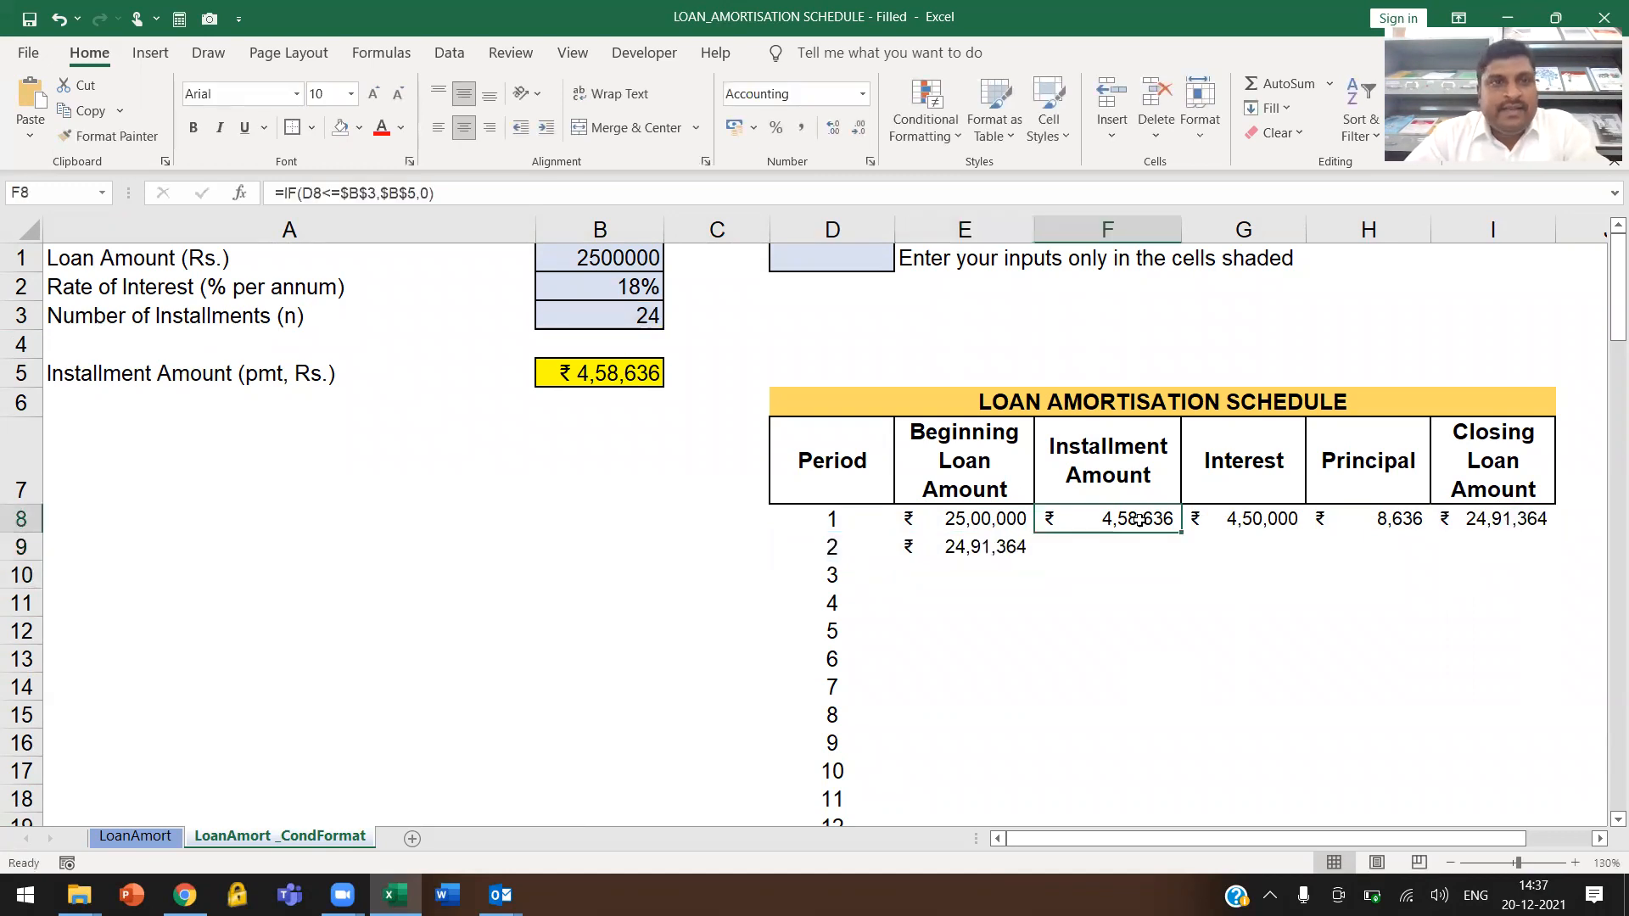
pyautogui.moveTo(1138, 519); pyautogui.dragTo(1551, 532)
pyautogui.moveTo(1560, 532); pyautogui.dragTo(1559, 561)
pyautogui.click(1248, 548)
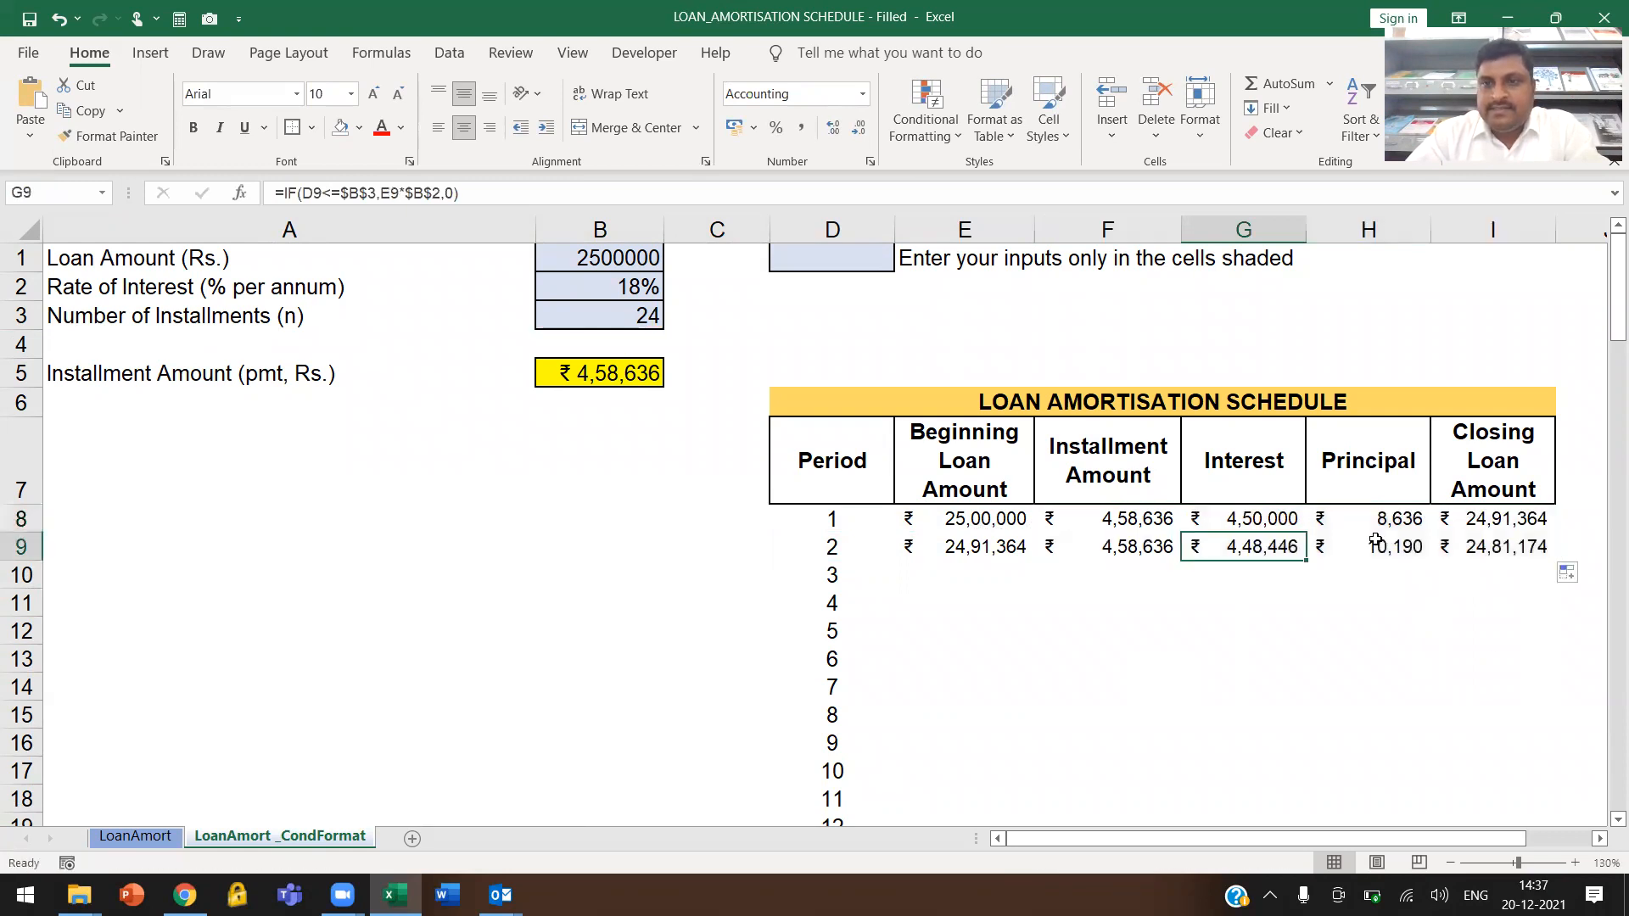
# Fill the row 9 formulas in E9:I9 down to period 100 and check the rows past period 24
pyautogui.moveTo(1018, 547); pyautogui.dragTo(1569, 558)
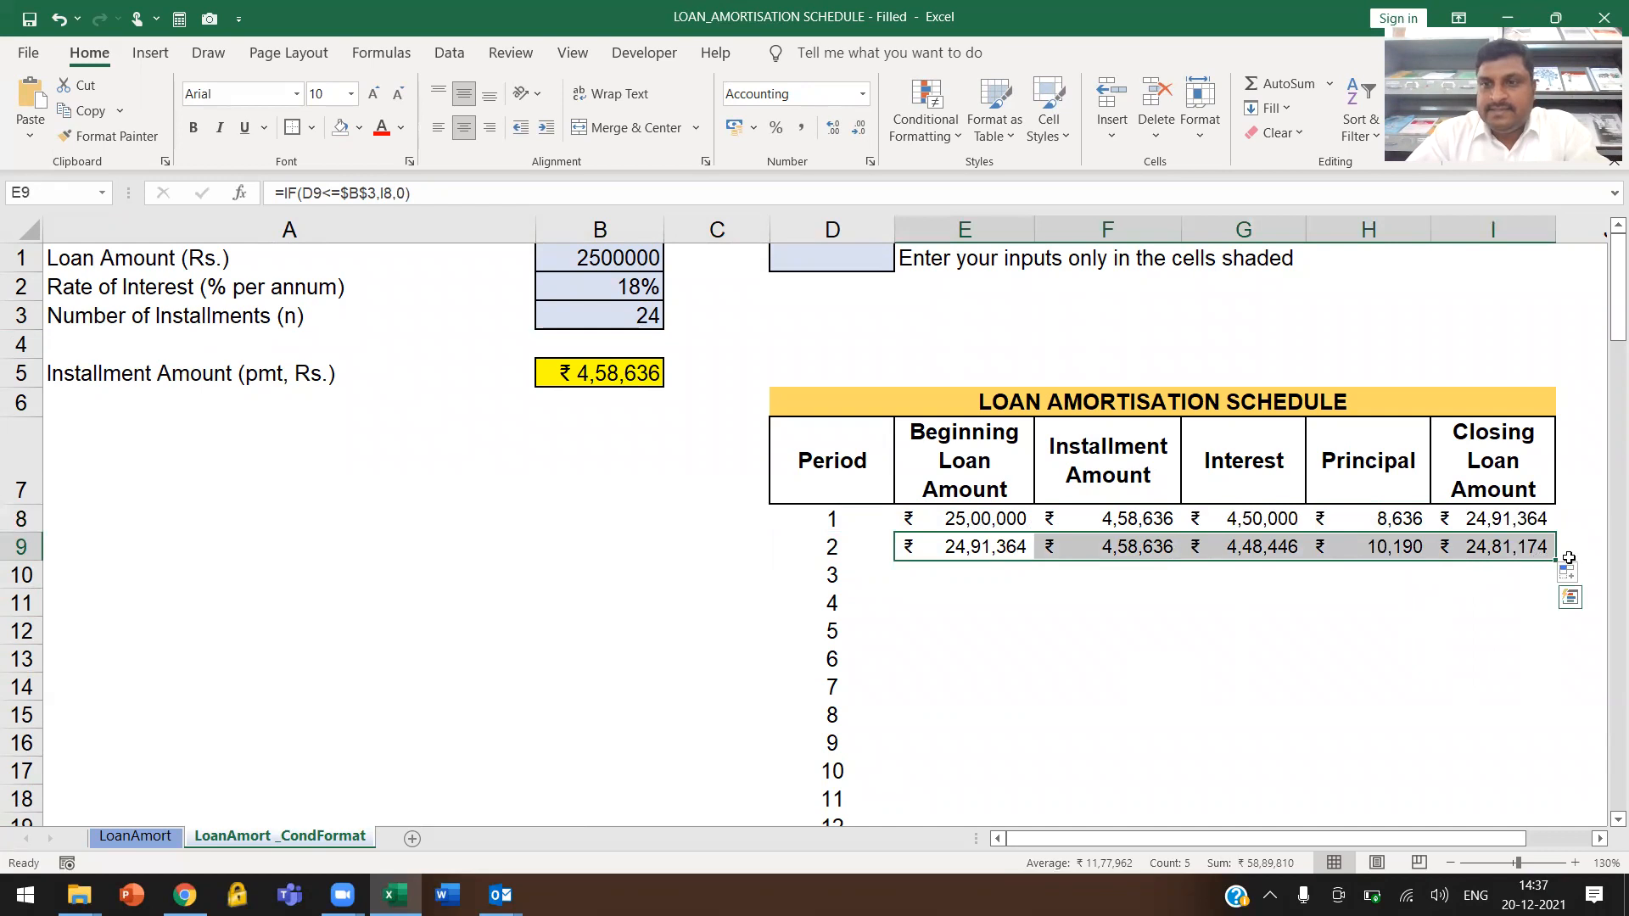
pyautogui.doubleClick(1558, 560)
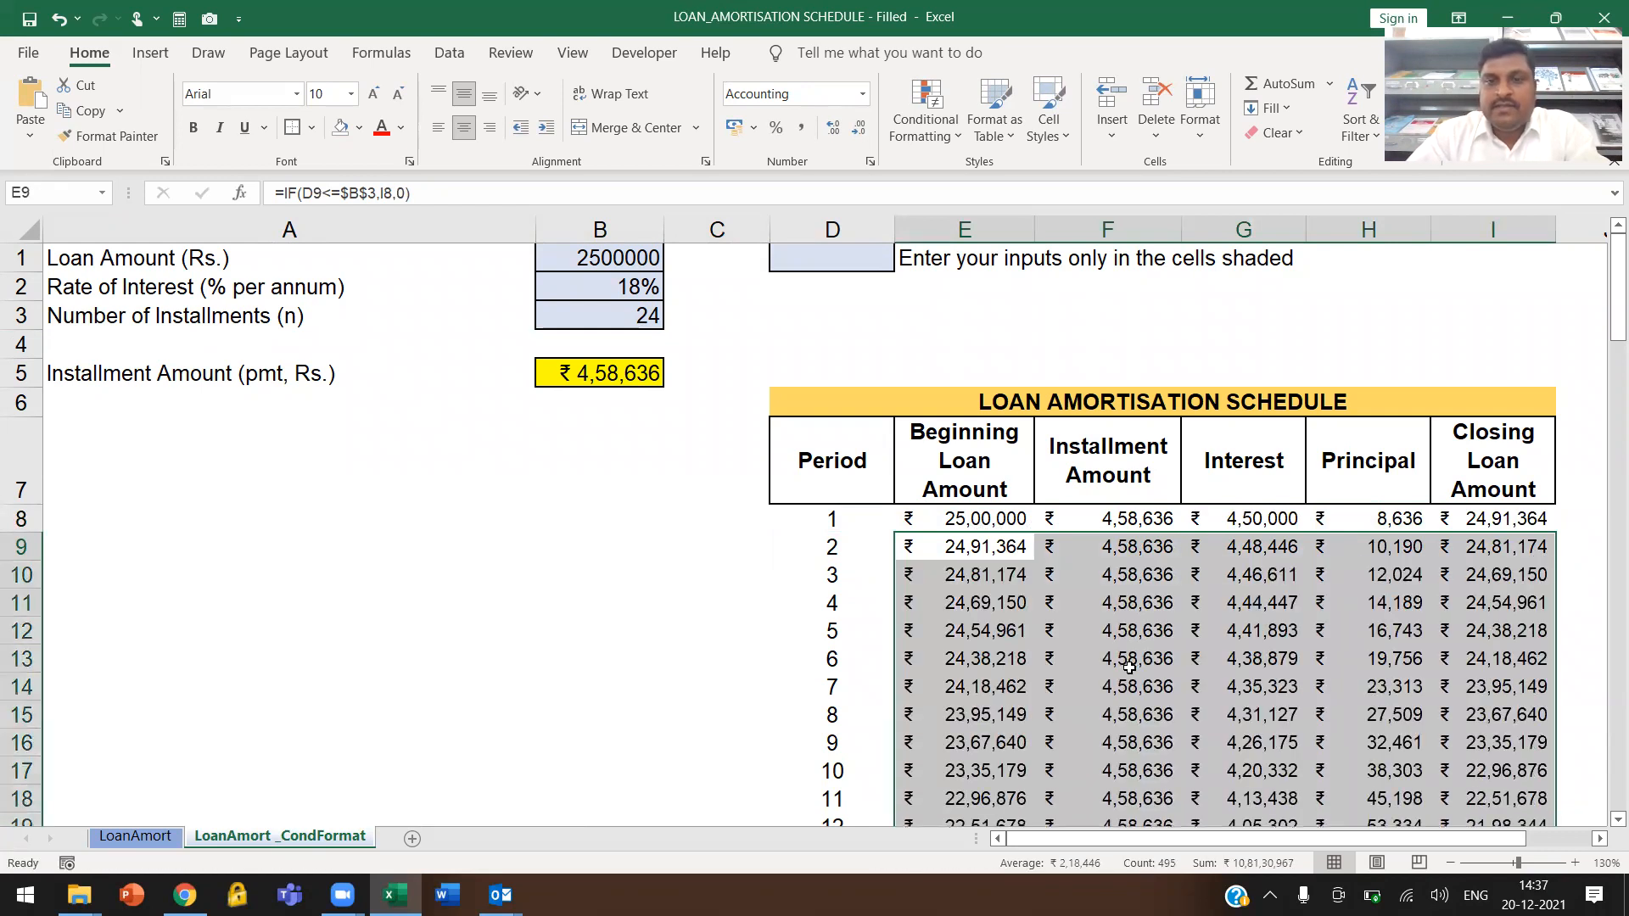
pyautogui.scroll(-4, 1128, 670)
pyautogui.scroll(-4, 1128, 669)
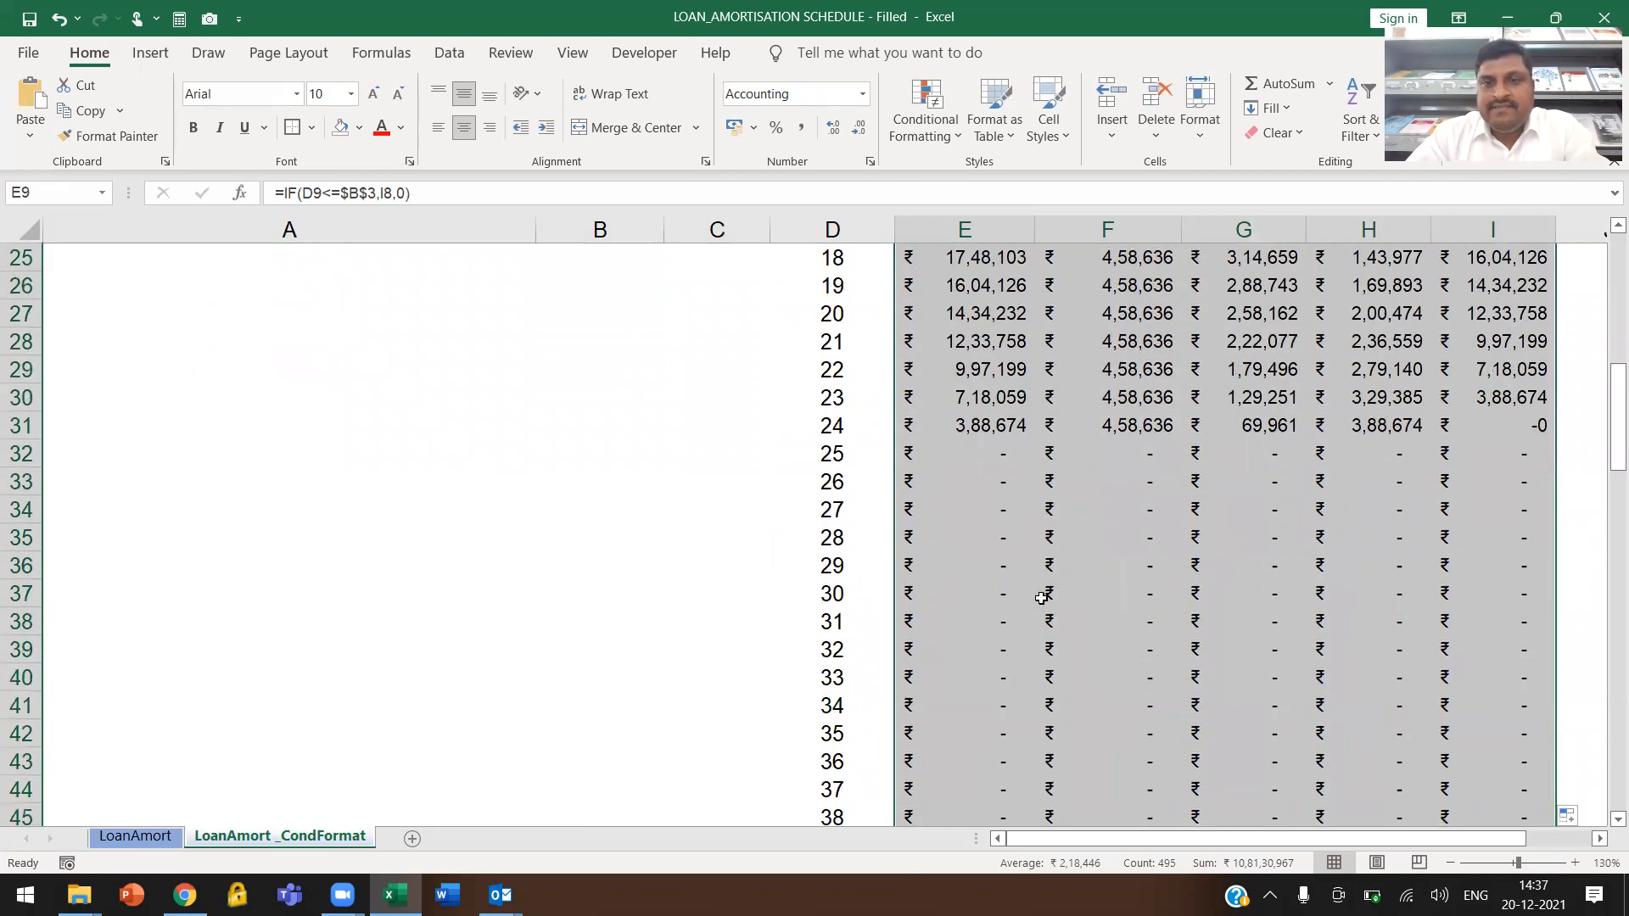
pyautogui.click(920, 482)
pyautogui.click(833, 458)
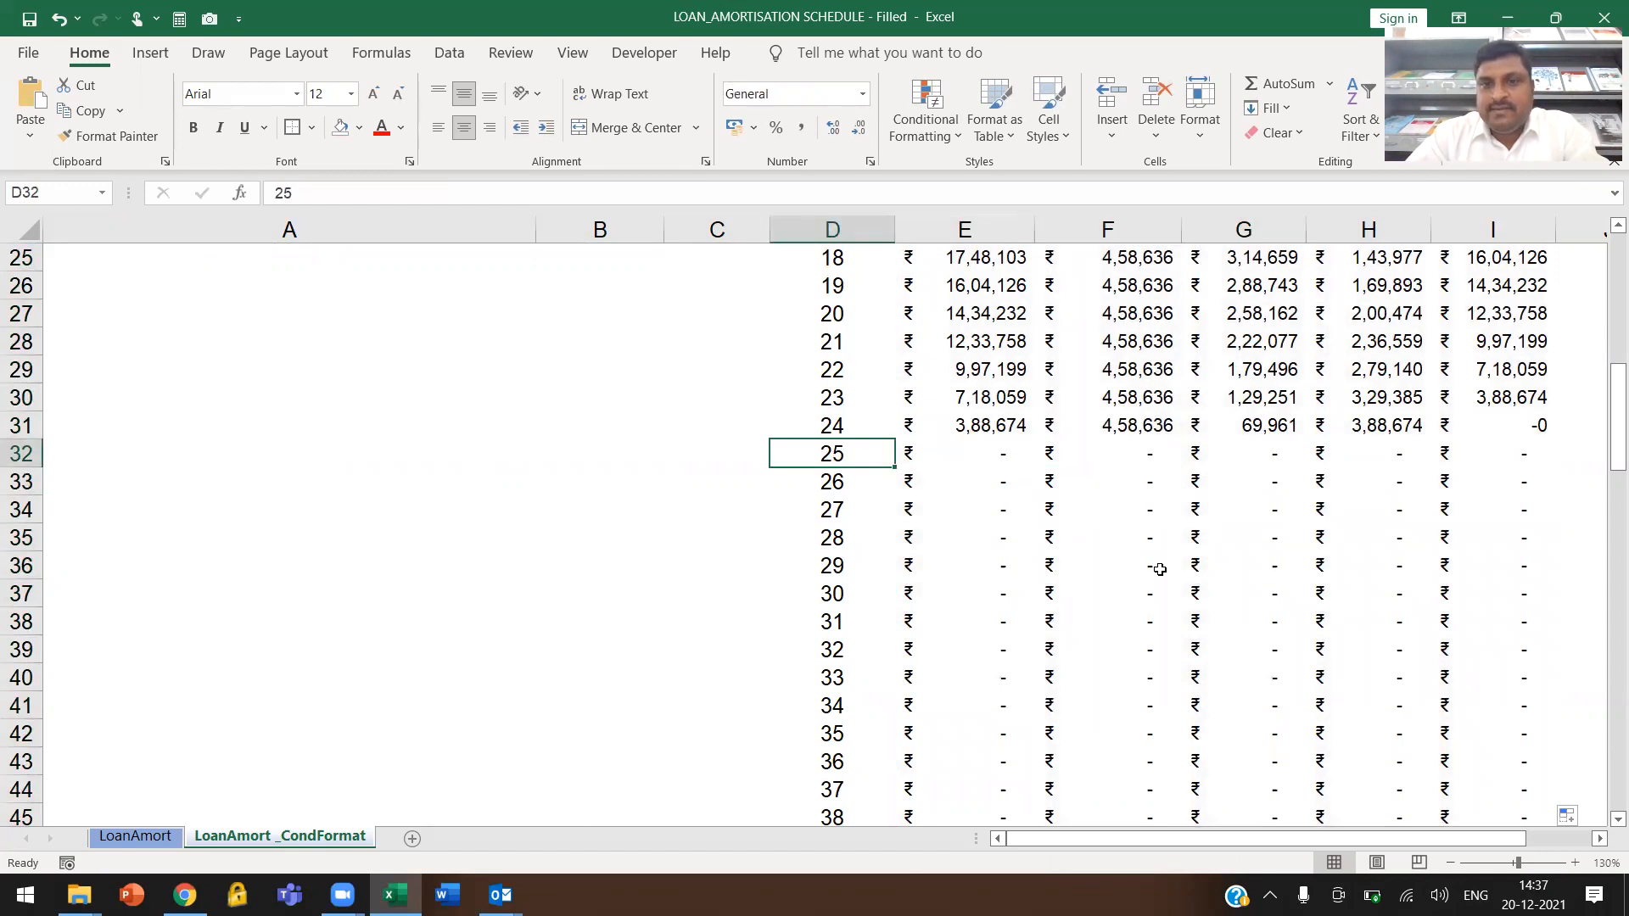
# Set the Number of Installments in B3 to 6 and check the schedule rows for periods 1 to 6
pyautogui.scroll(8, 1124, 541)
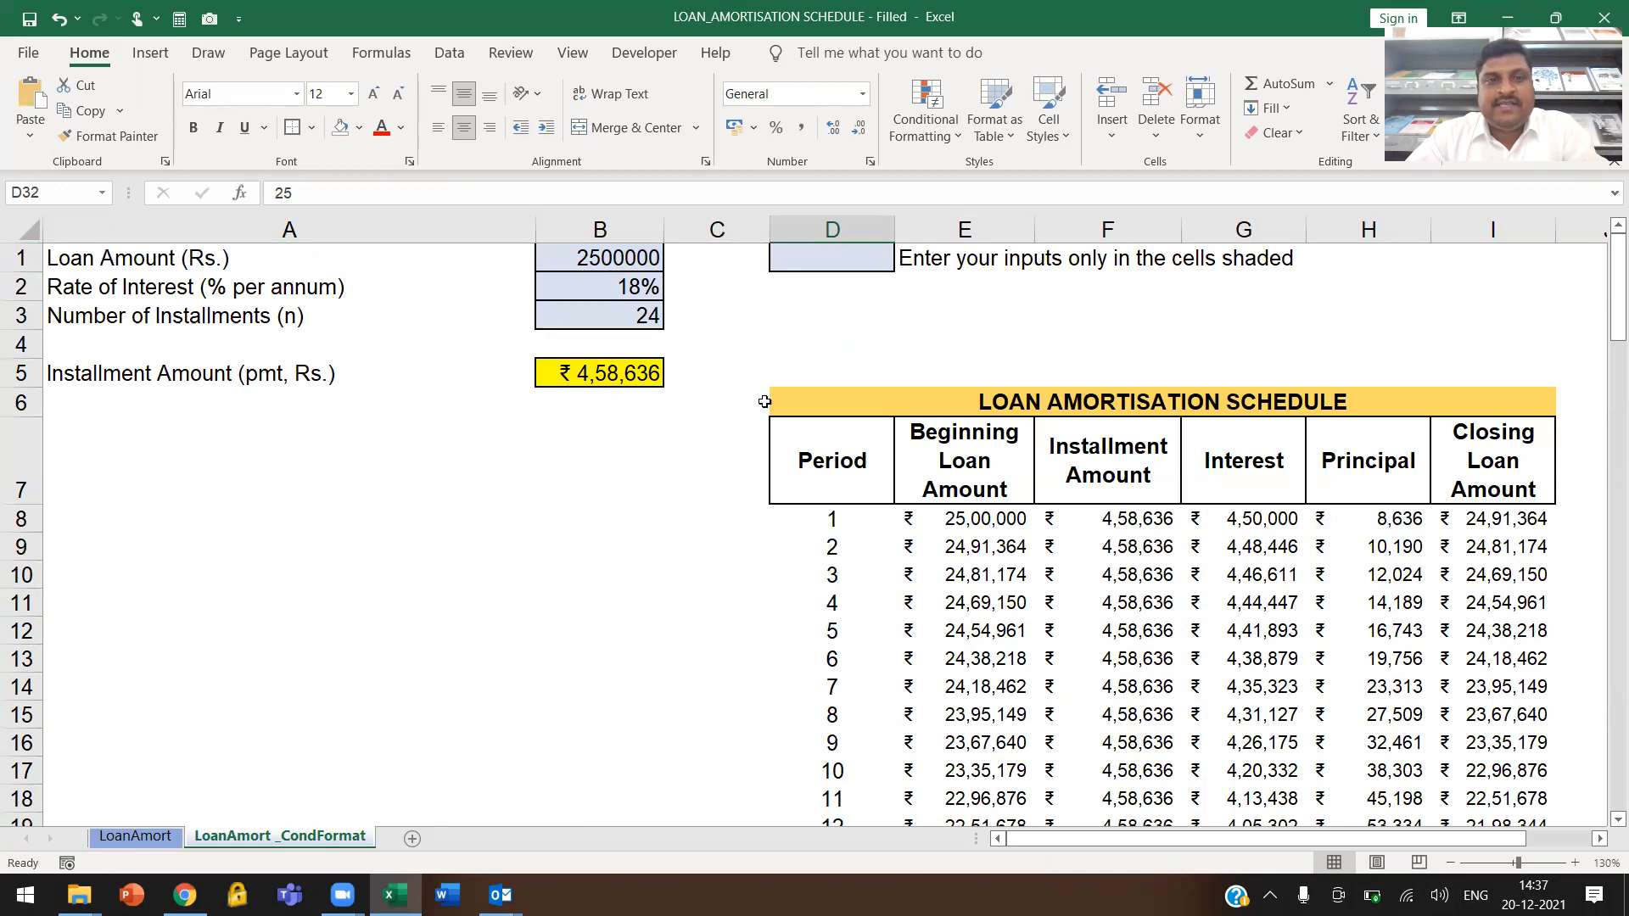
pyautogui.click(645, 318)
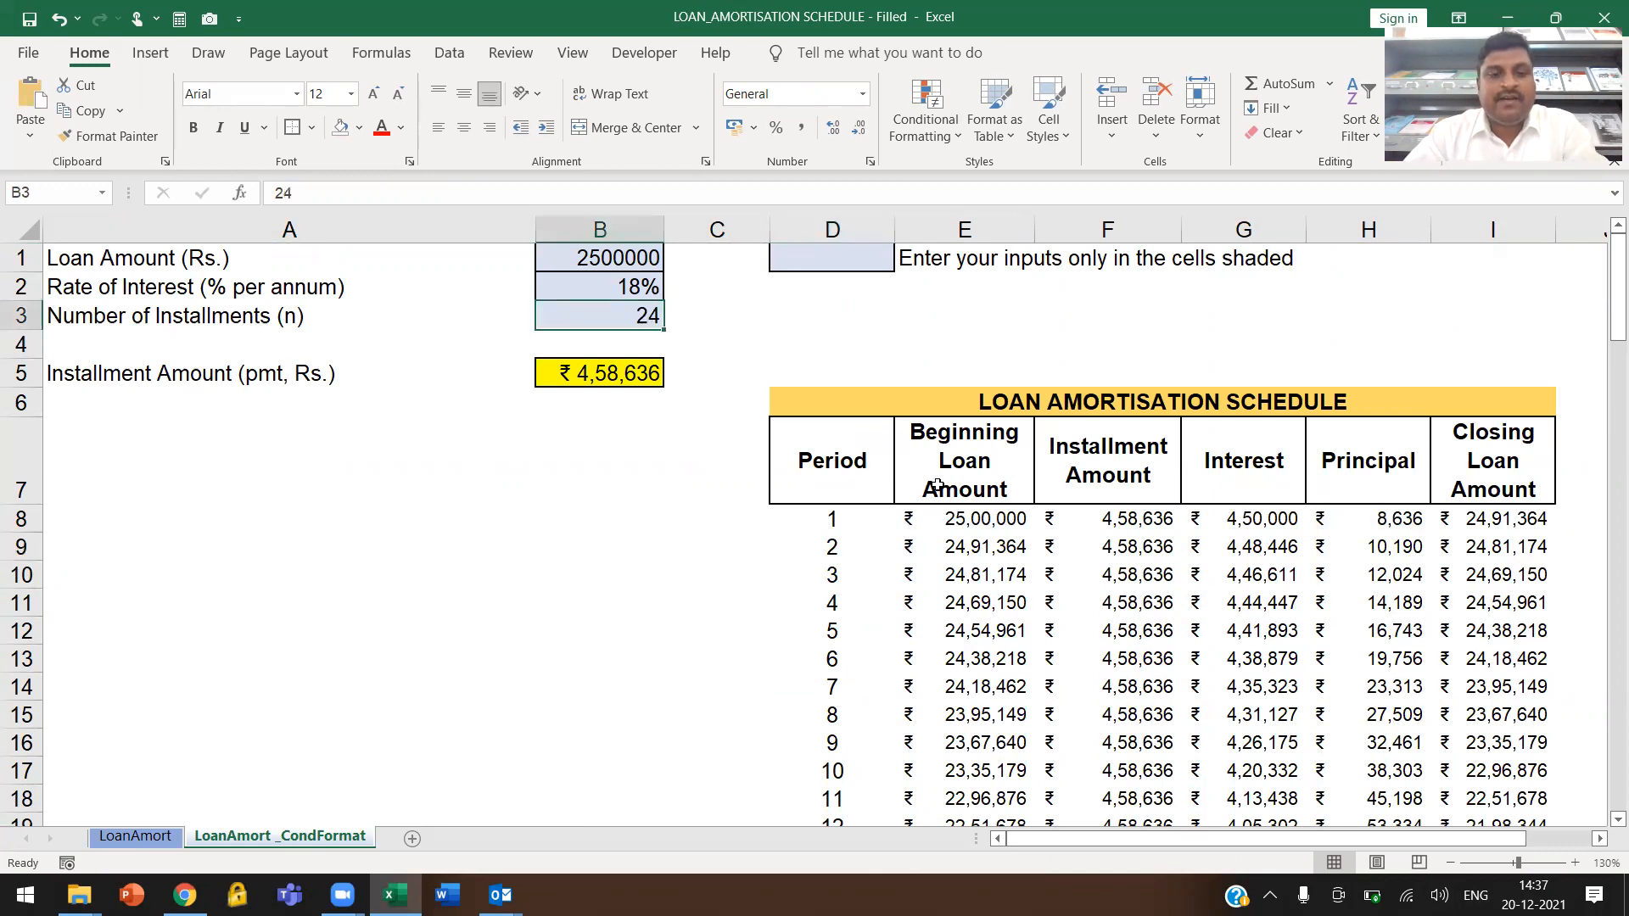
pyautogui.write('6')
pyautogui.press('Return')
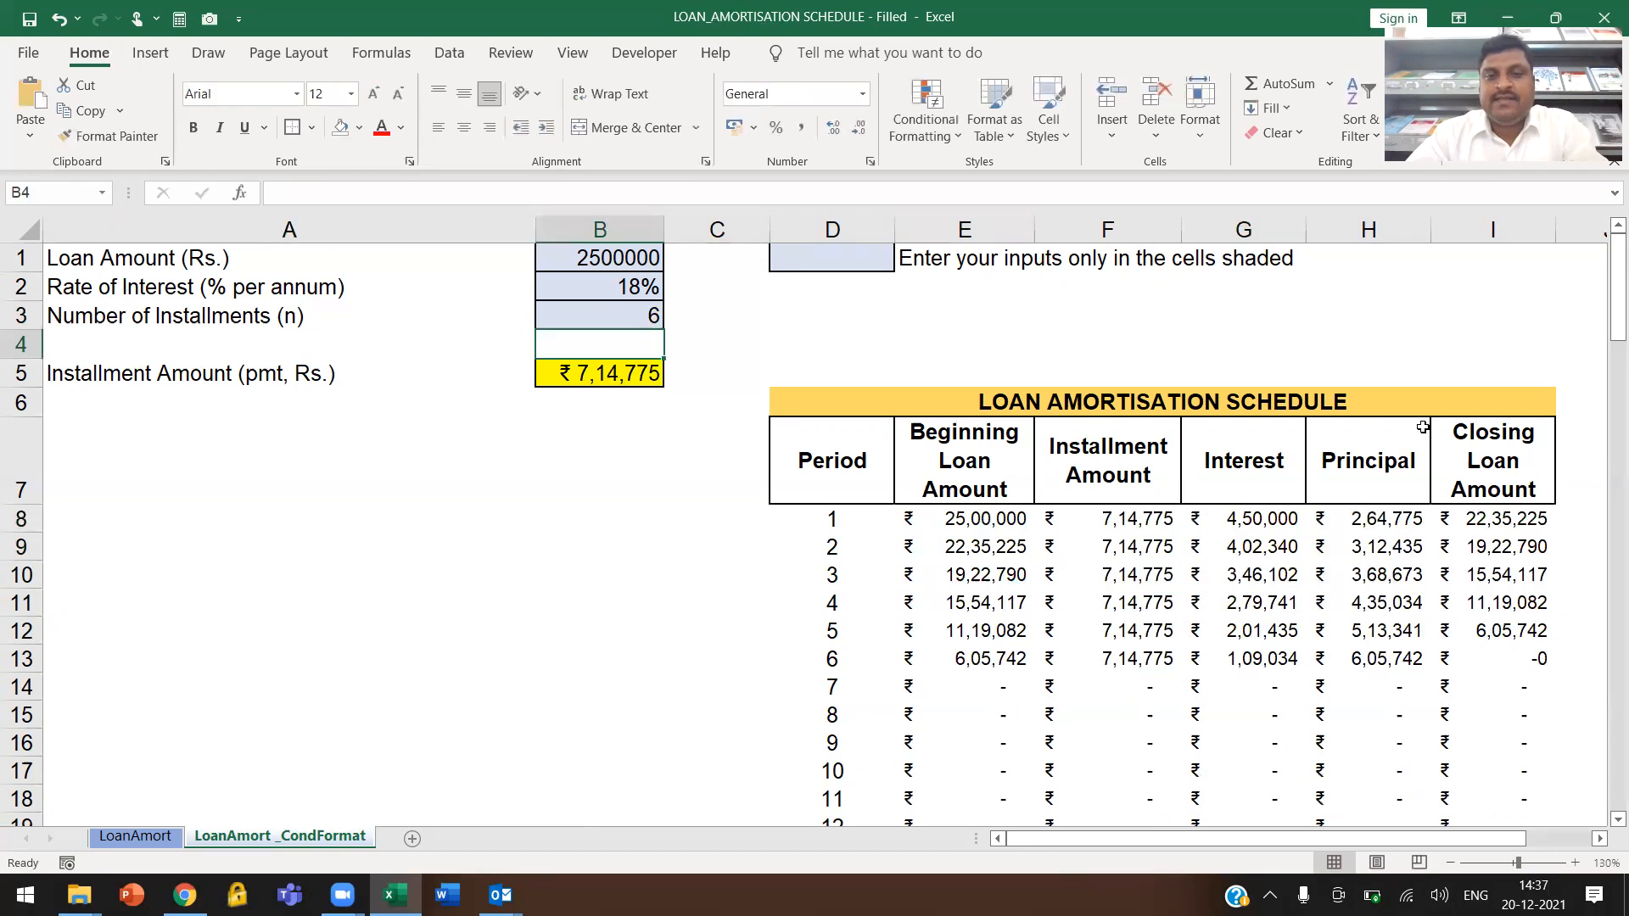
pyautogui.moveTo(1478, 646); pyautogui.dragTo(967, 519)
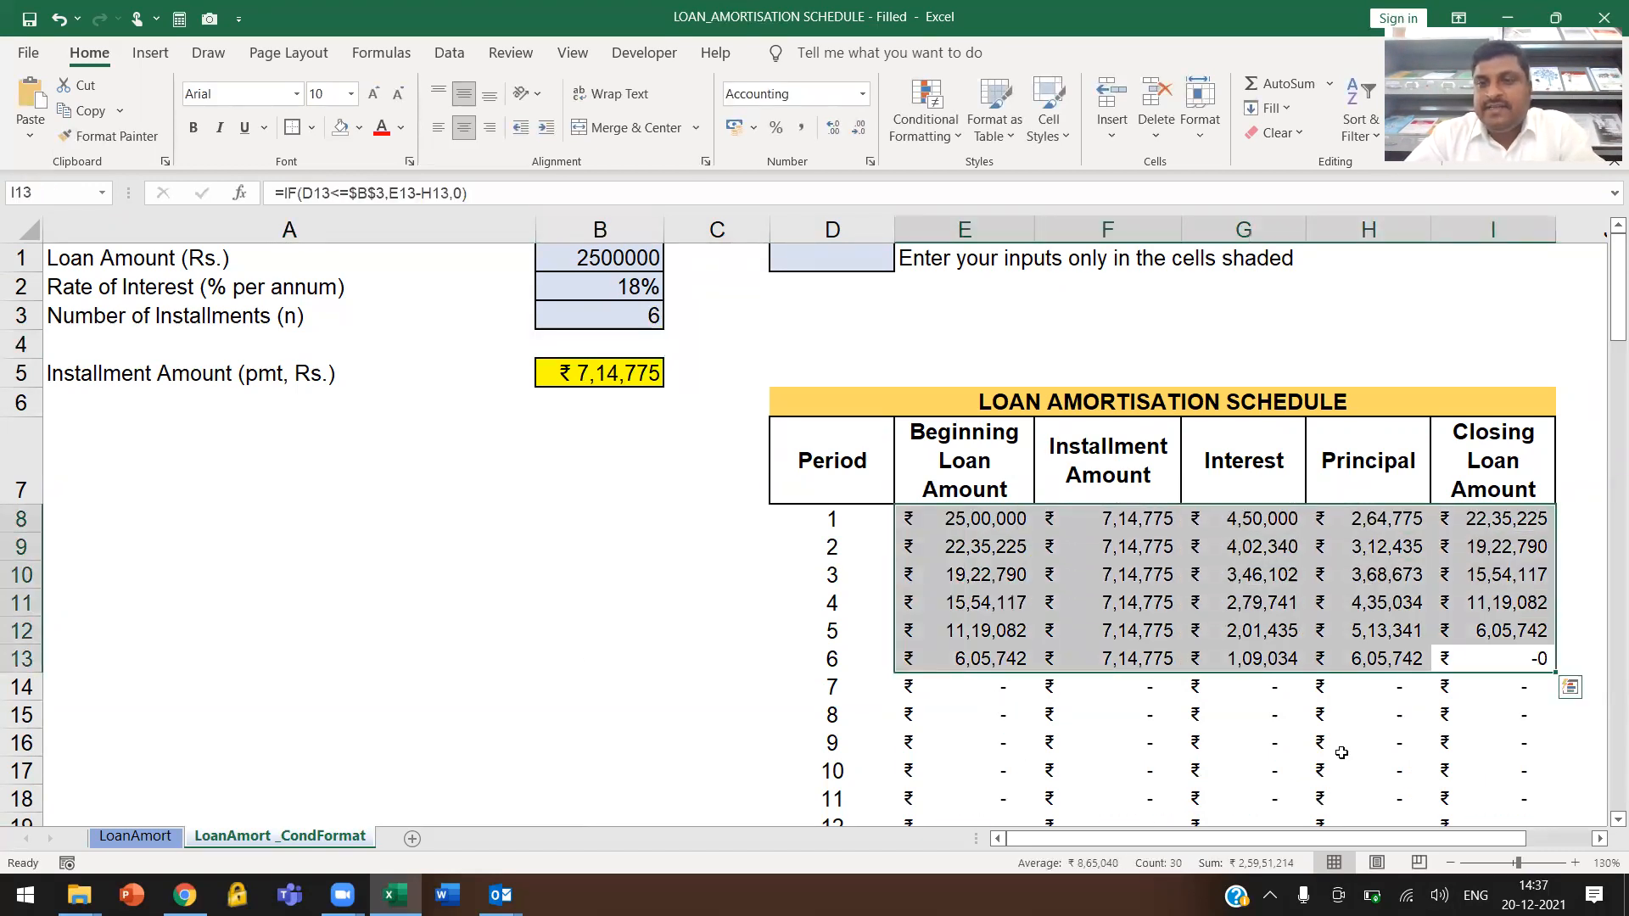
# Set the Number of Installments in B3 to 18 and check the schedule rows beyond period 18
pyautogui.click(644, 321)
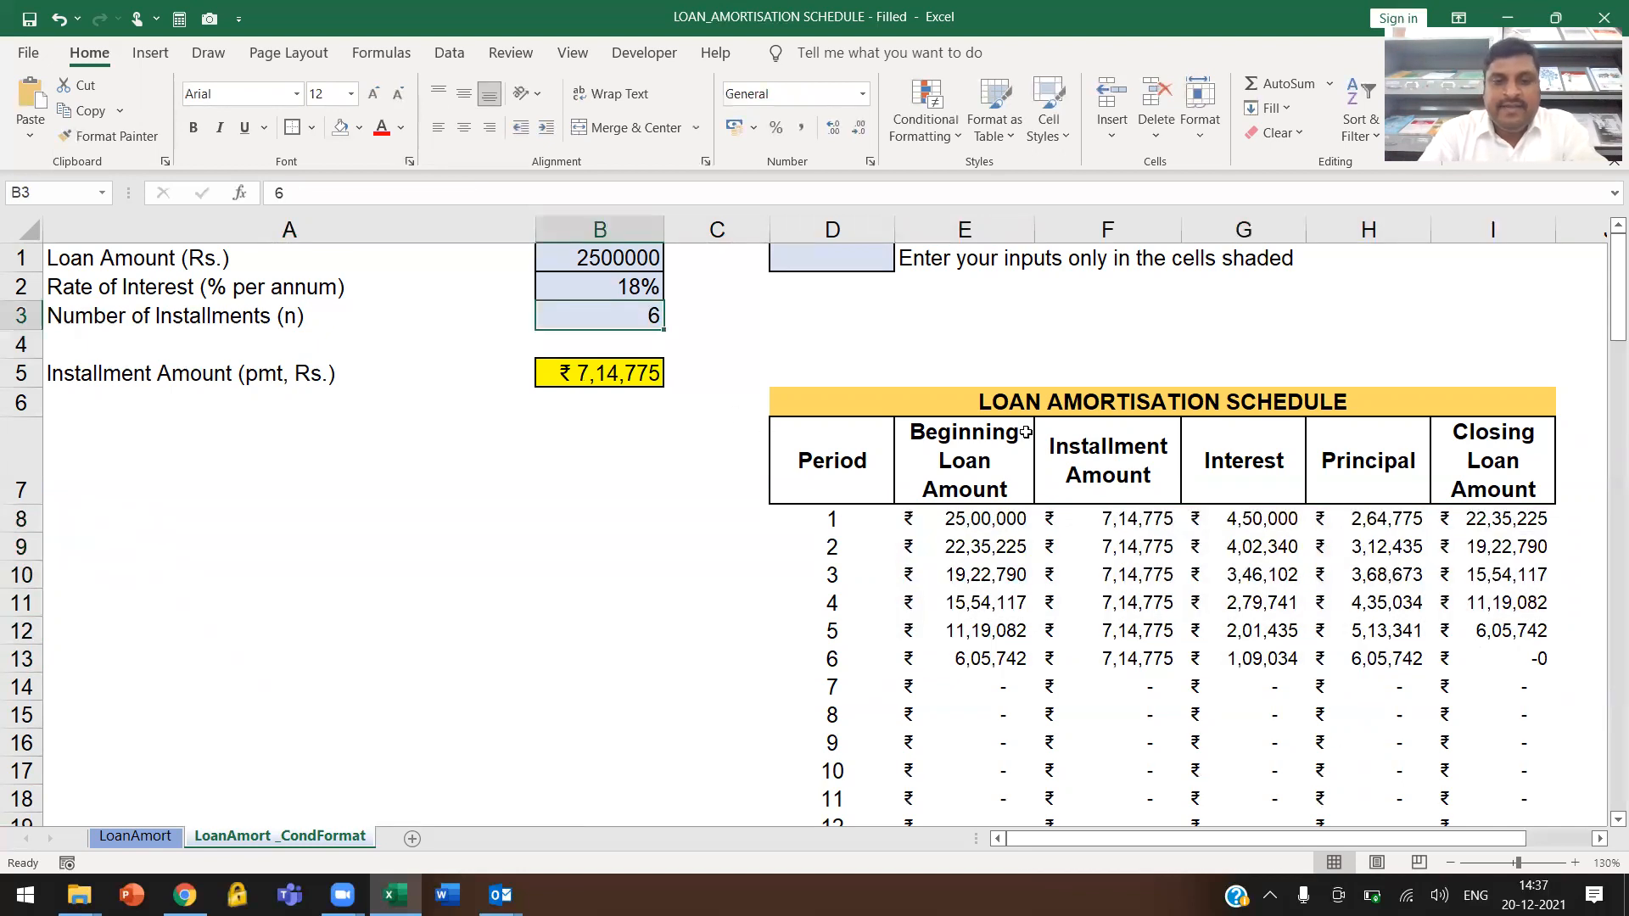
pyautogui.write('18')
pyautogui.press('Return')
pyautogui.scroll(-4, 1086, 424)
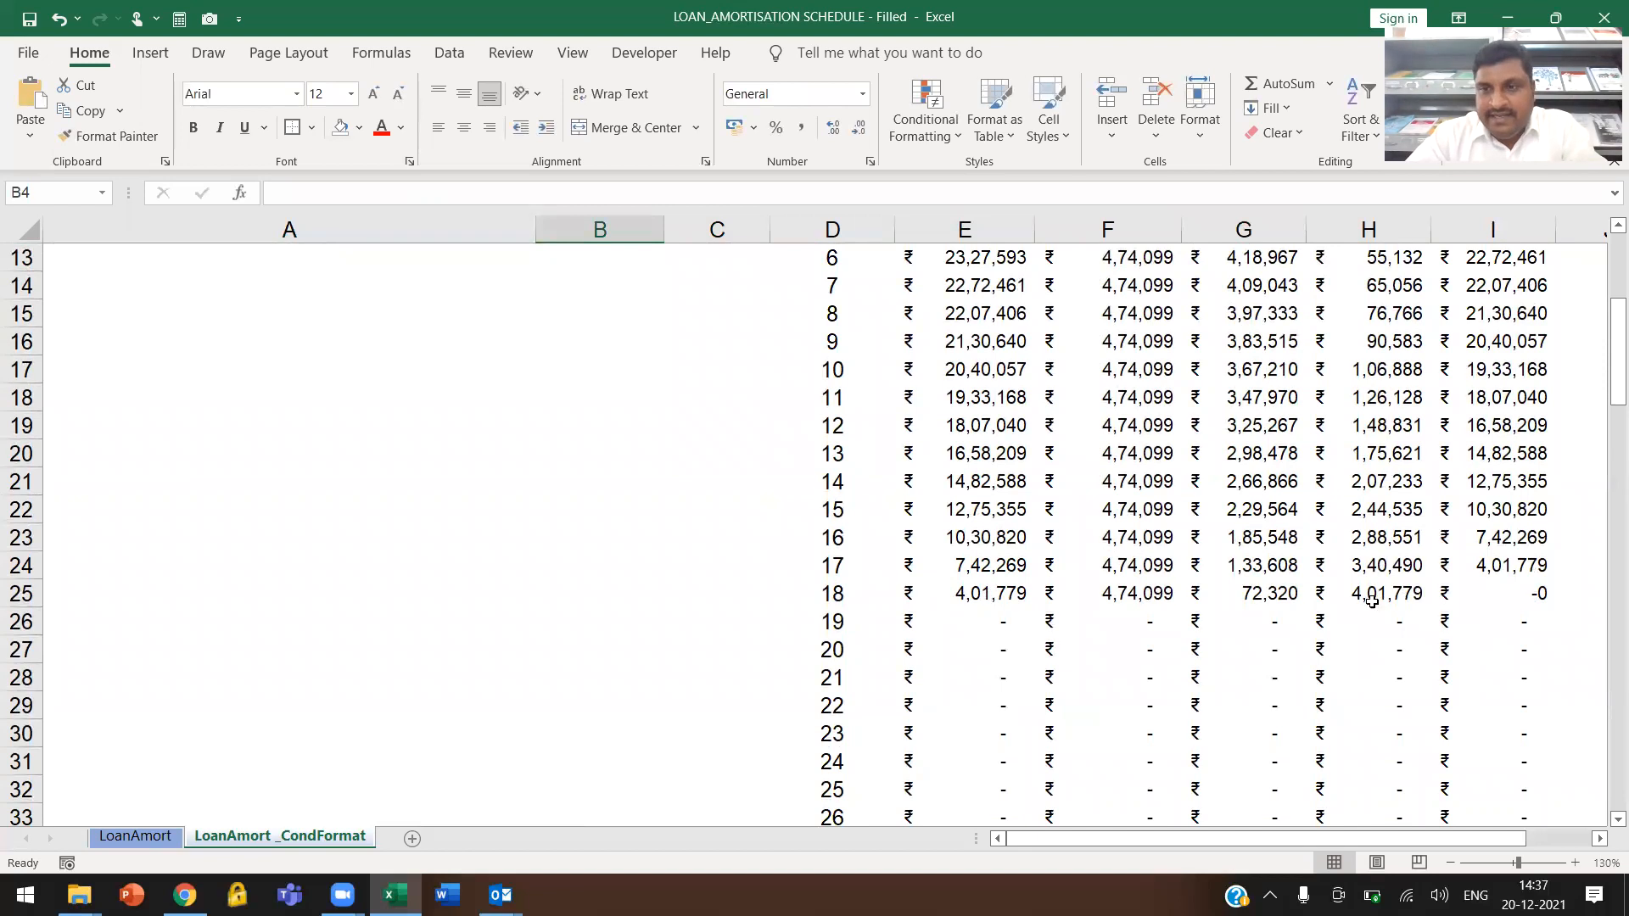
pyautogui.moveTo(1004, 617); pyautogui.dragTo(1473, 721)
pyautogui.click(1248, 701)
# Start a Greater Than conditional formatting rule on the period numbers in D8:D107, comparing them with =$B$3
pyautogui.scroll(4, 1239, 603)
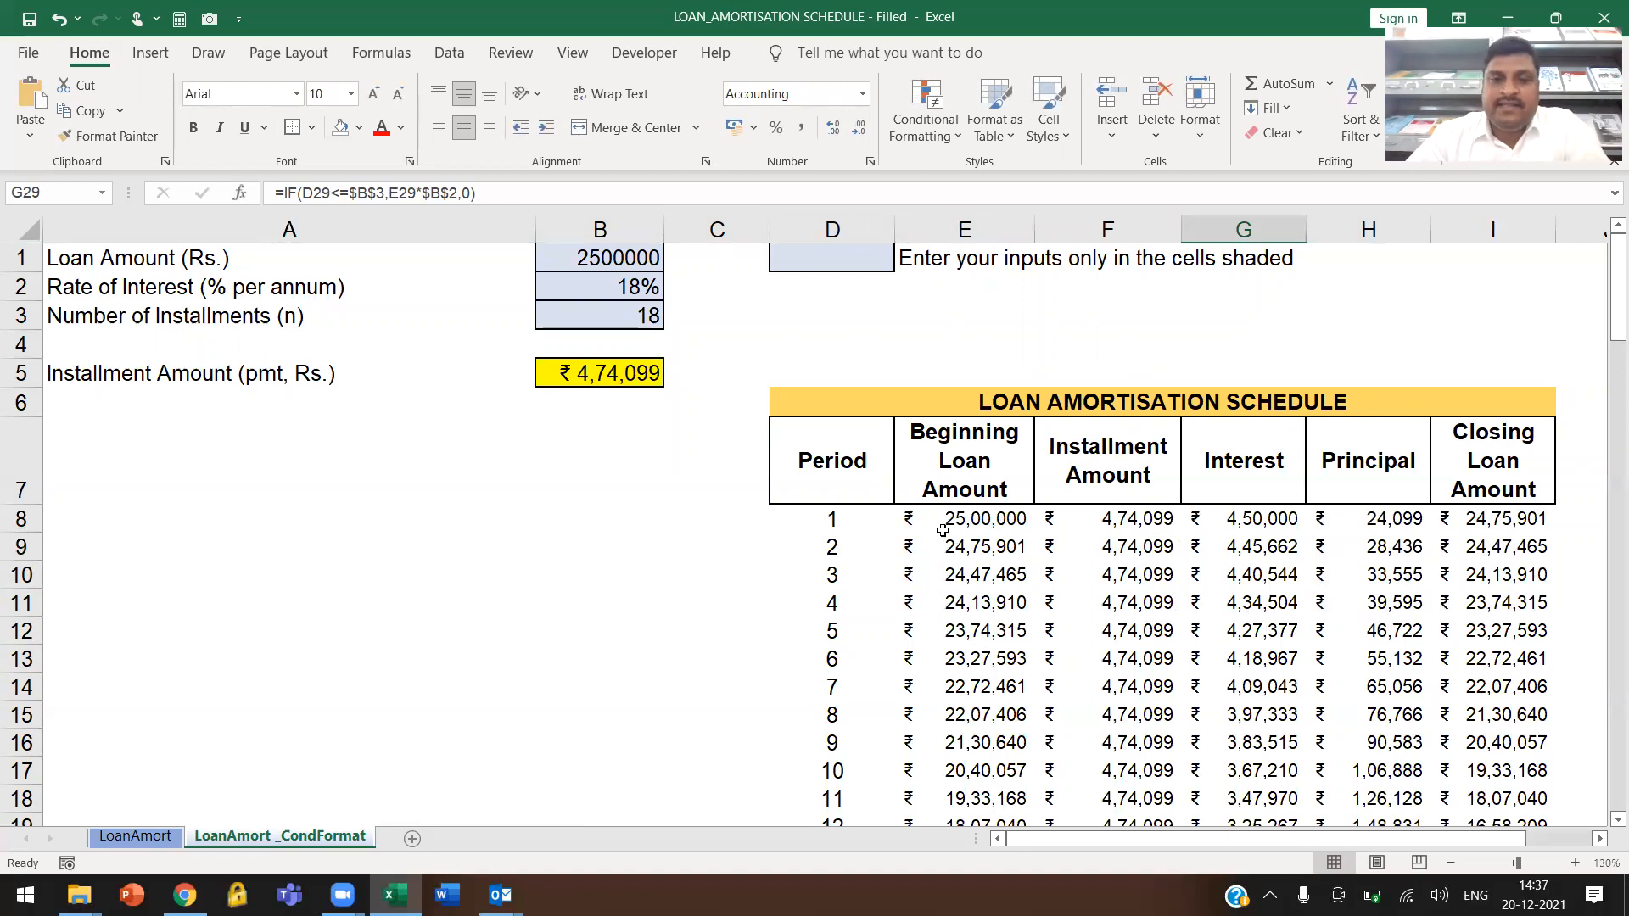
pyautogui.click(836, 521)
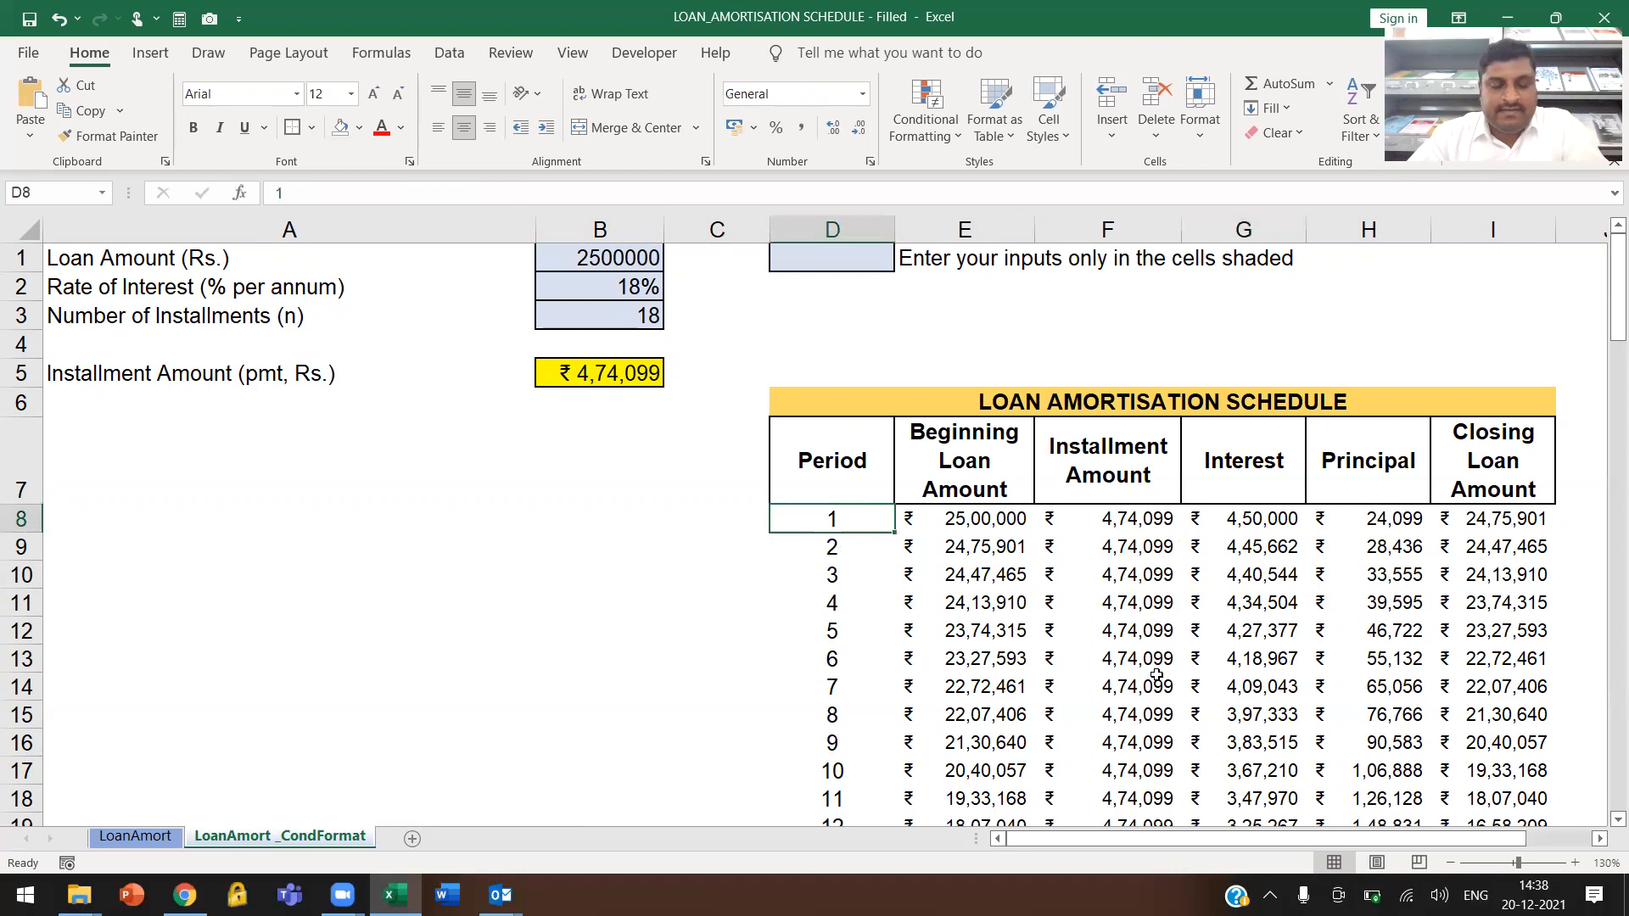
pyautogui.hotkey('ctrl', 'shift', 'Down')
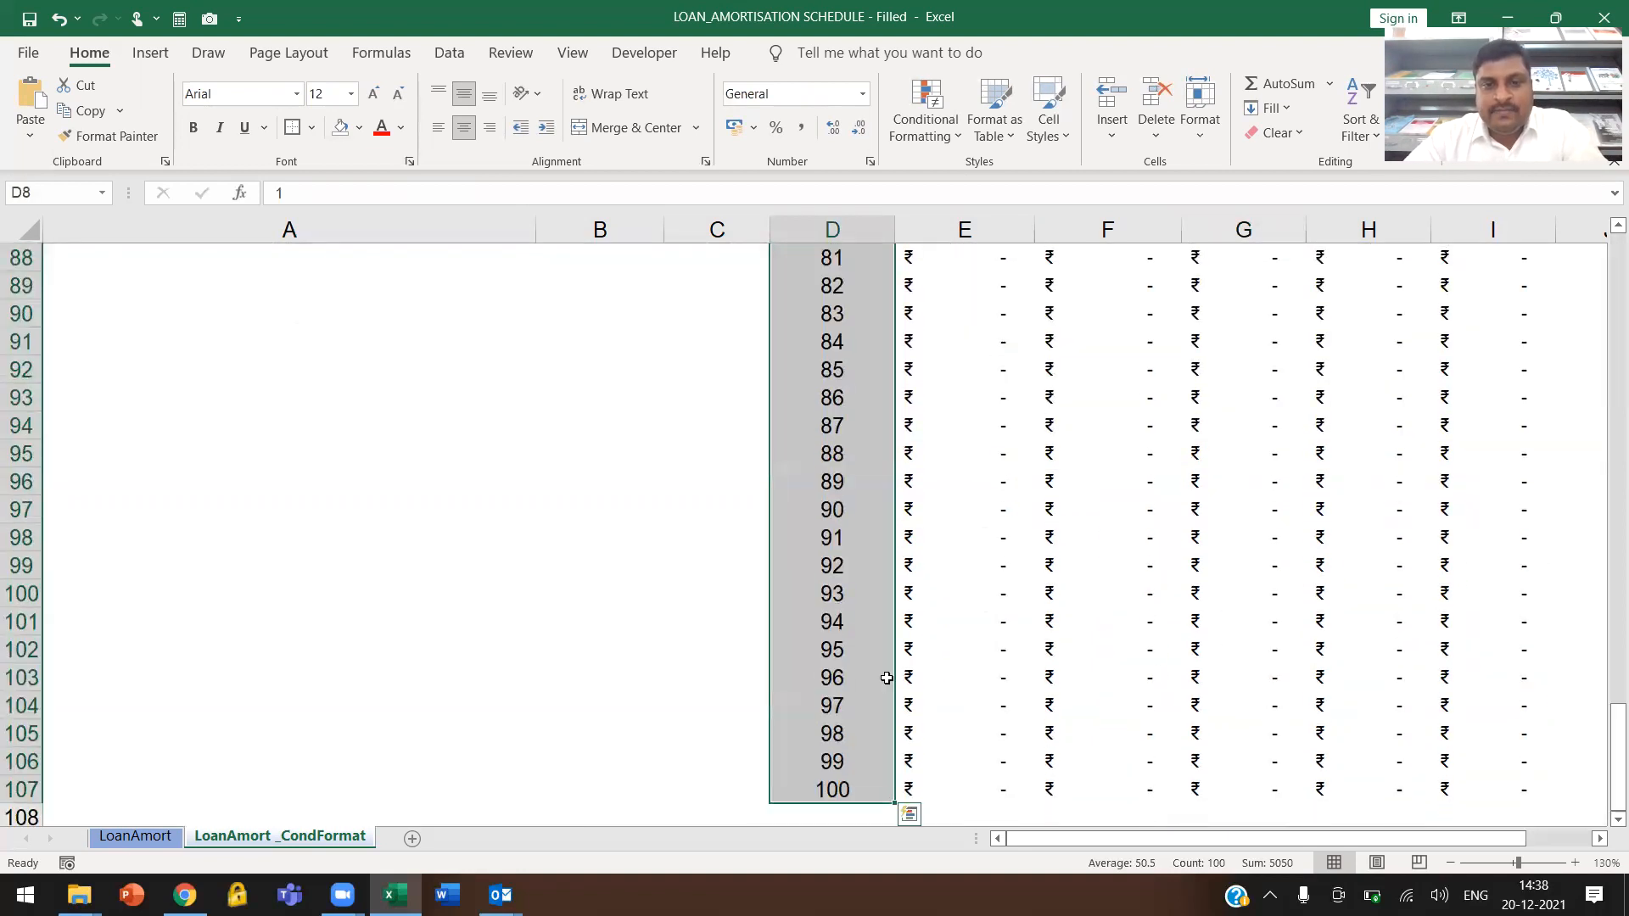
pyautogui.scroll(20, 849, 540)
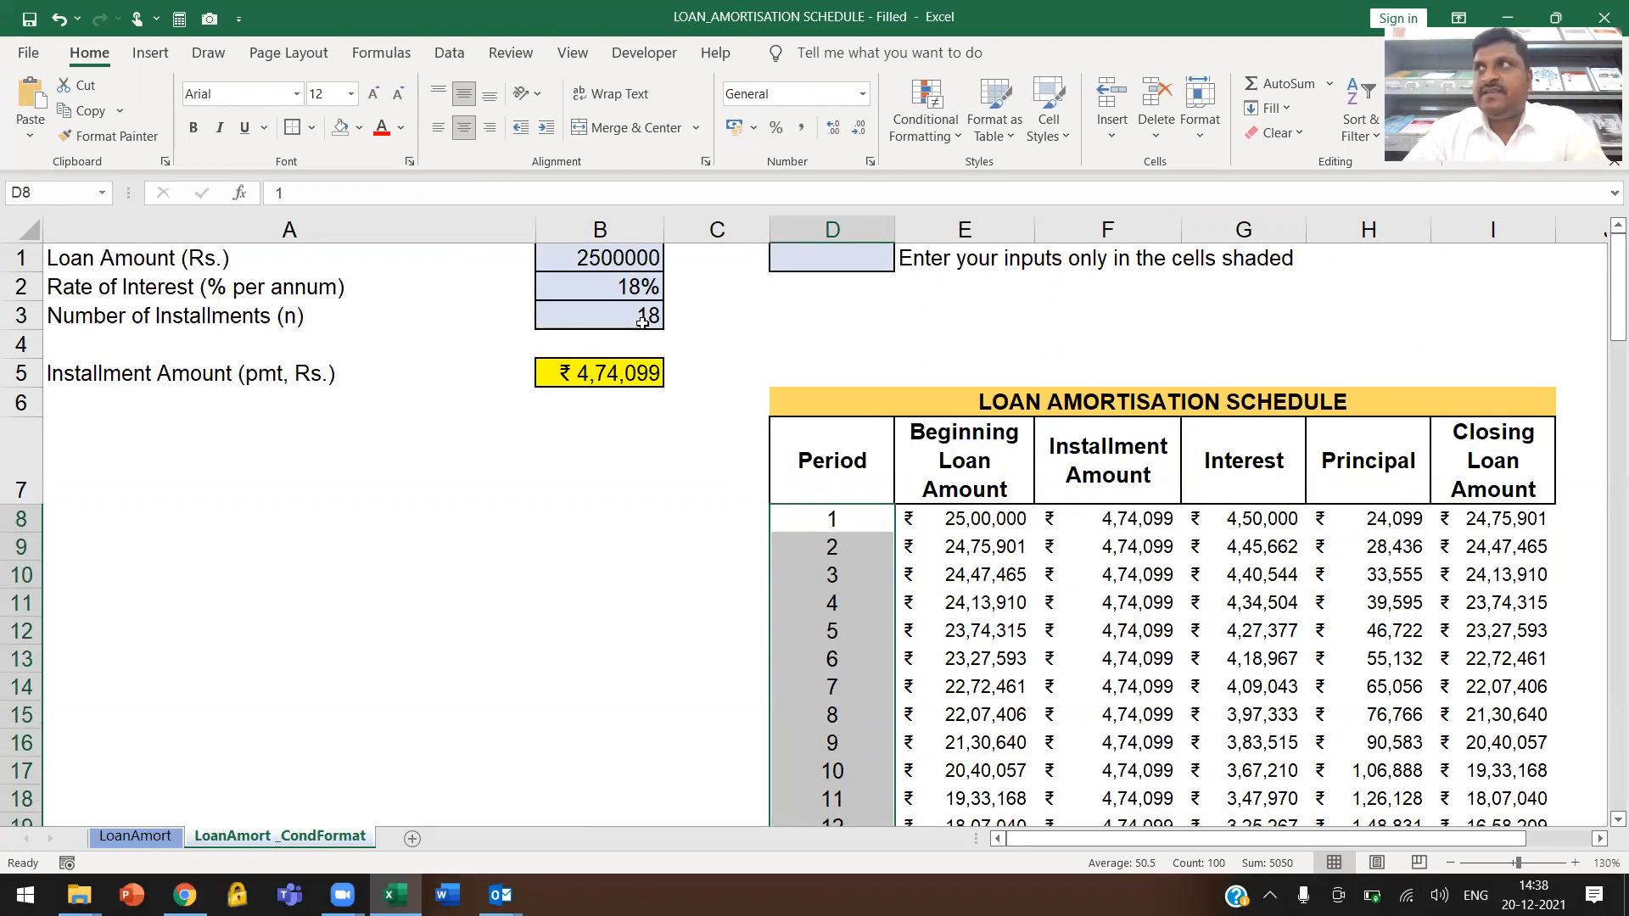
pyautogui.scroll(-2, 908, 815)
pyautogui.scroll(2, 810, 685)
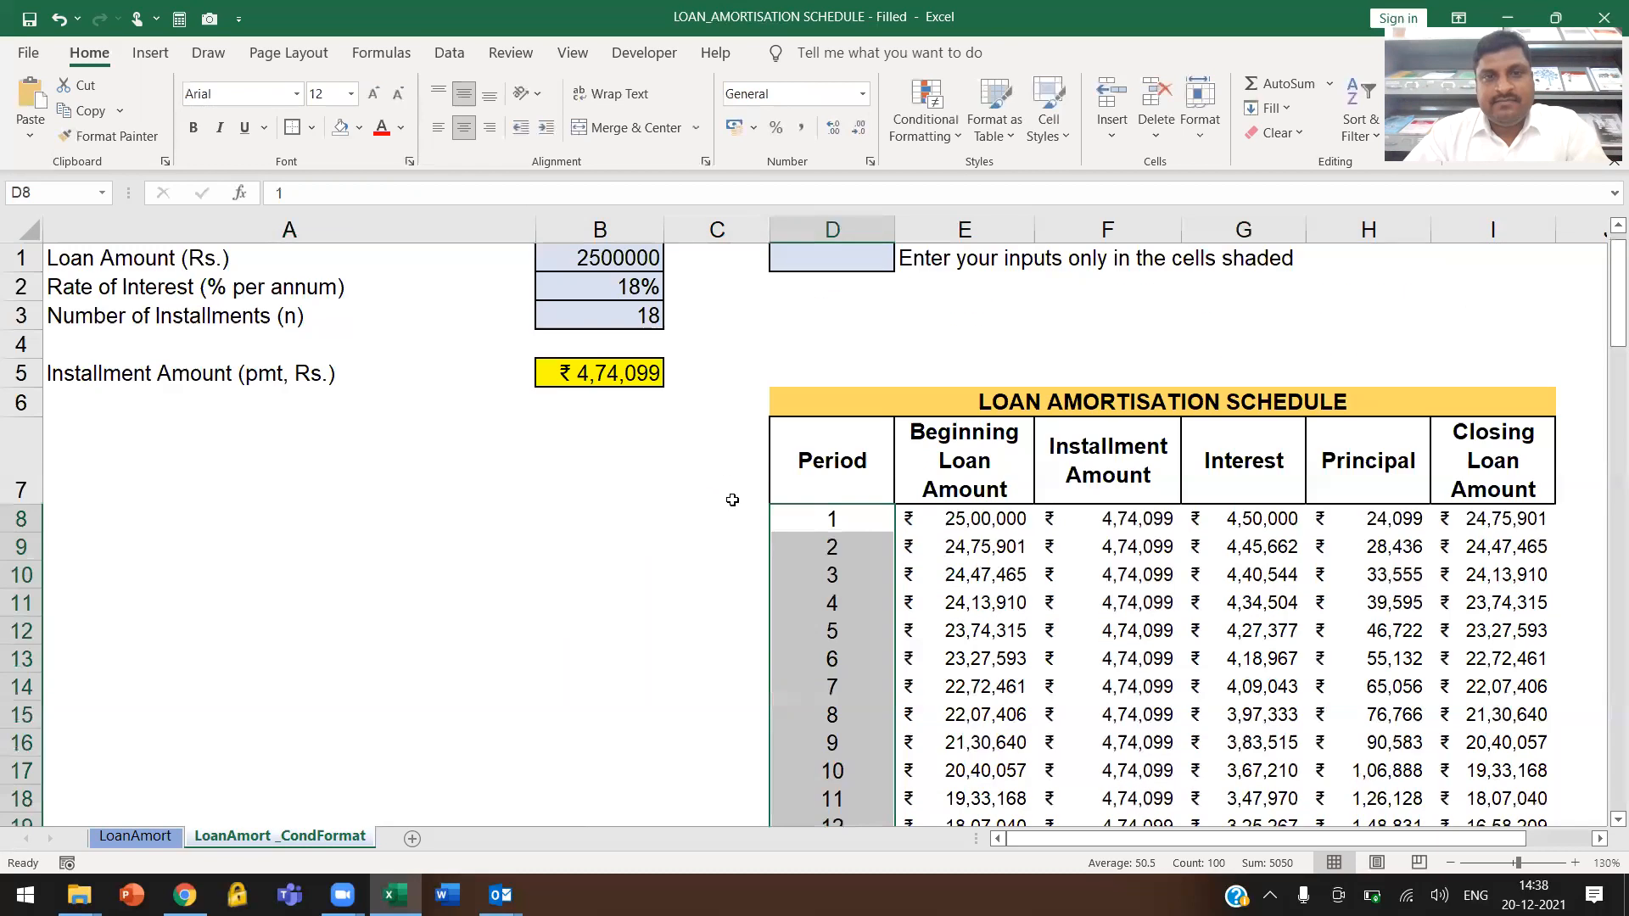
pyautogui.scroll(-4, 823, 683)
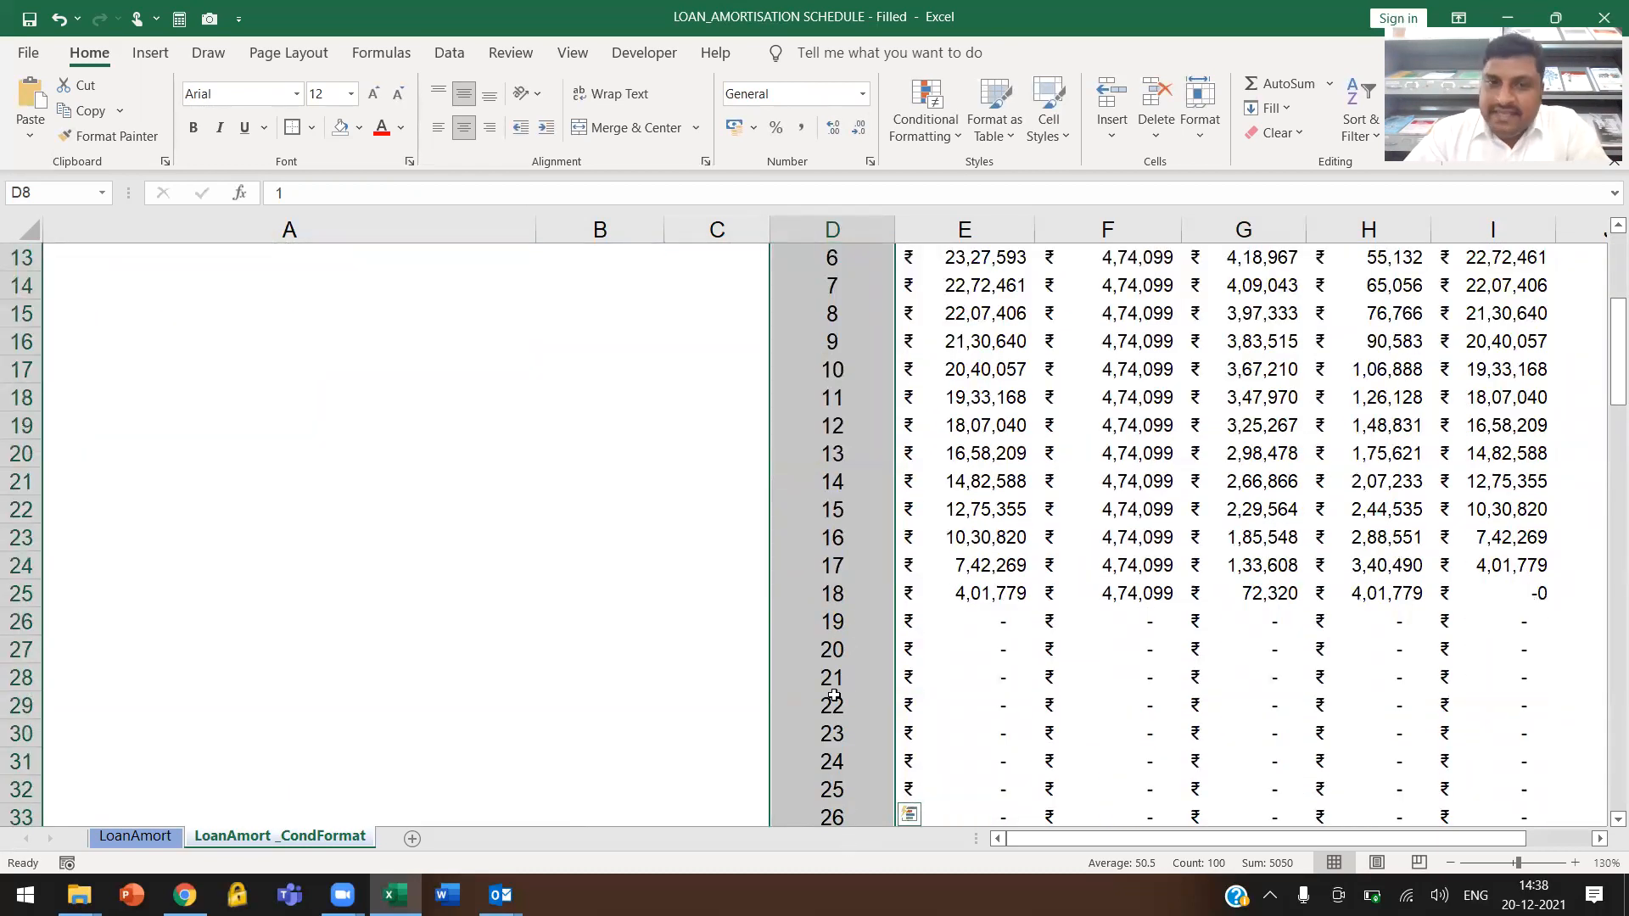
pyautogui.scroll(4, 847, 681)
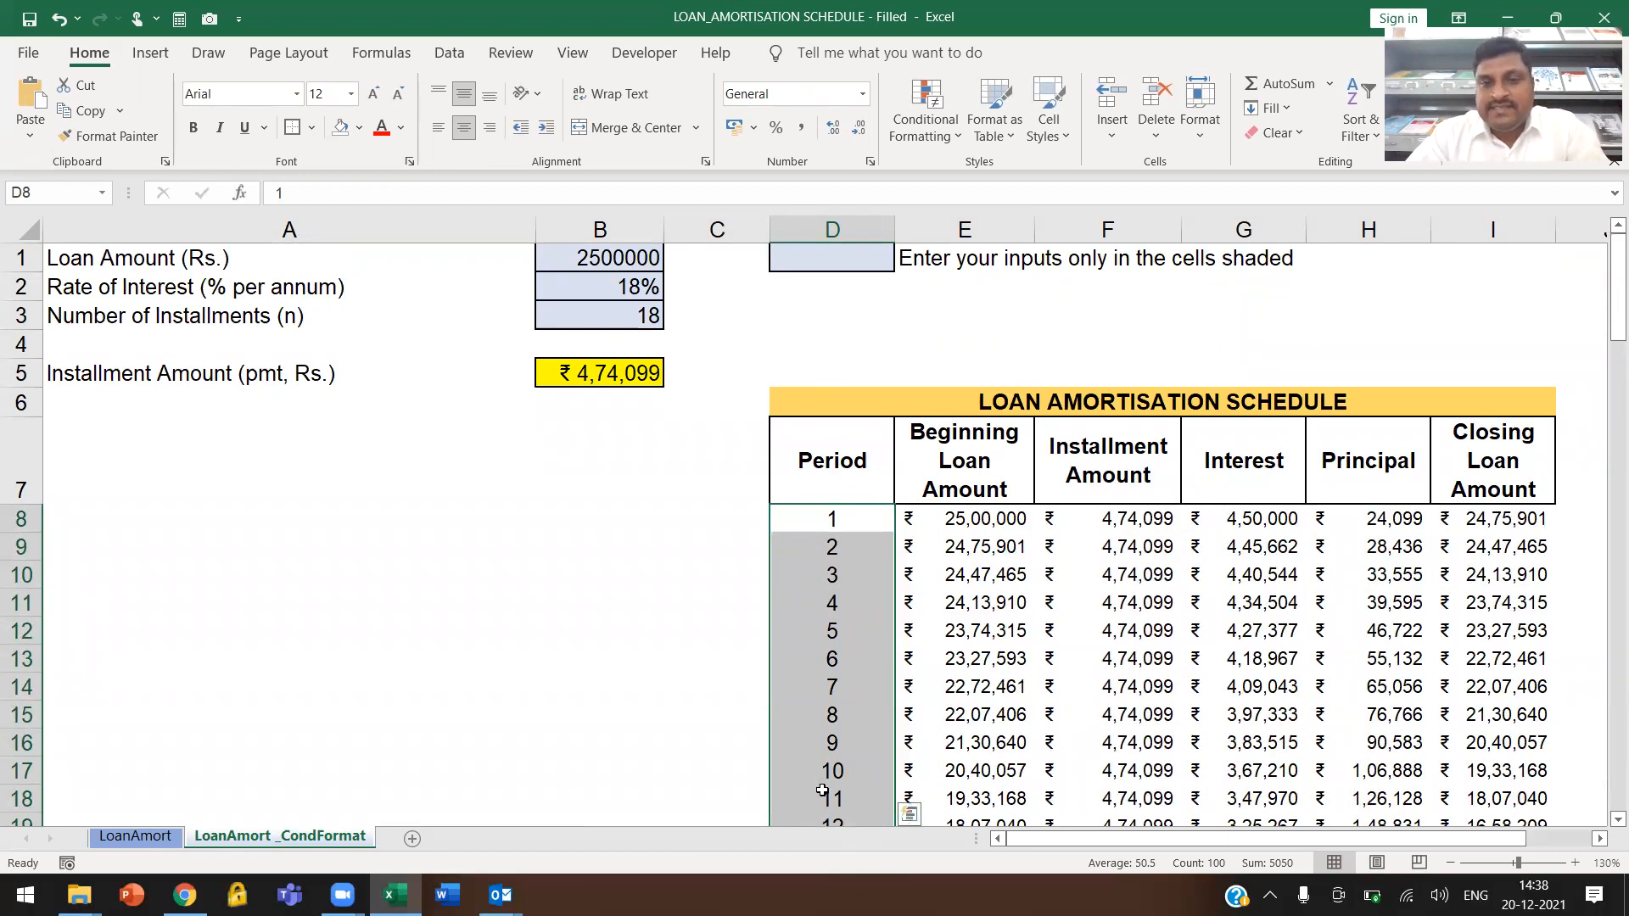
pyautogui.click(936, 135)
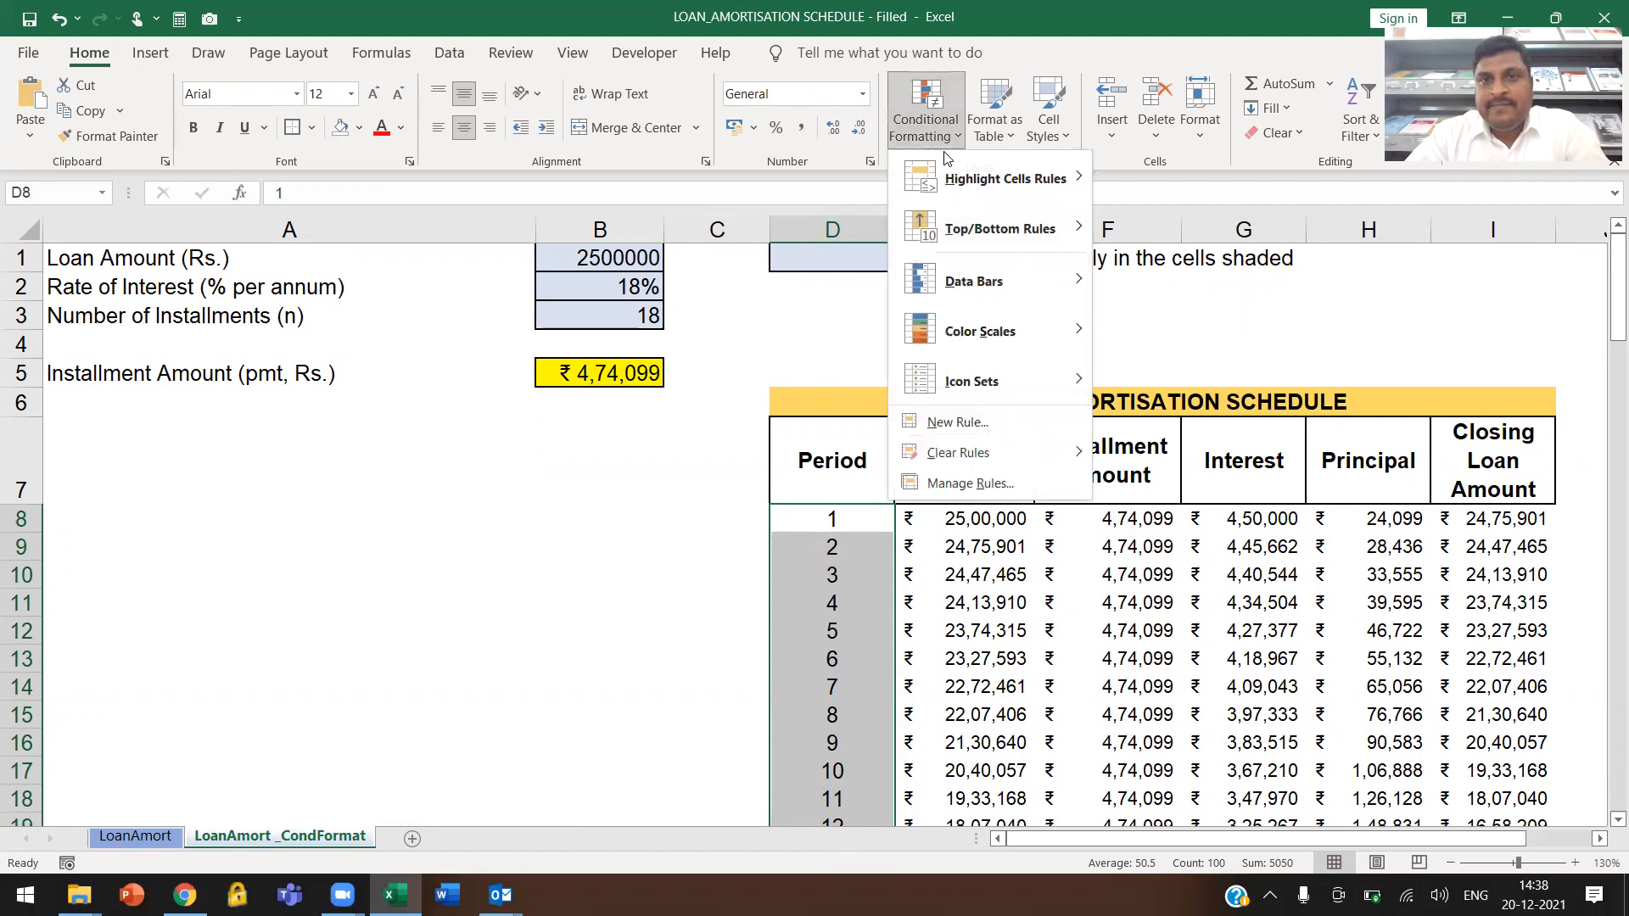
pyautogui.moveTo(971, 176)
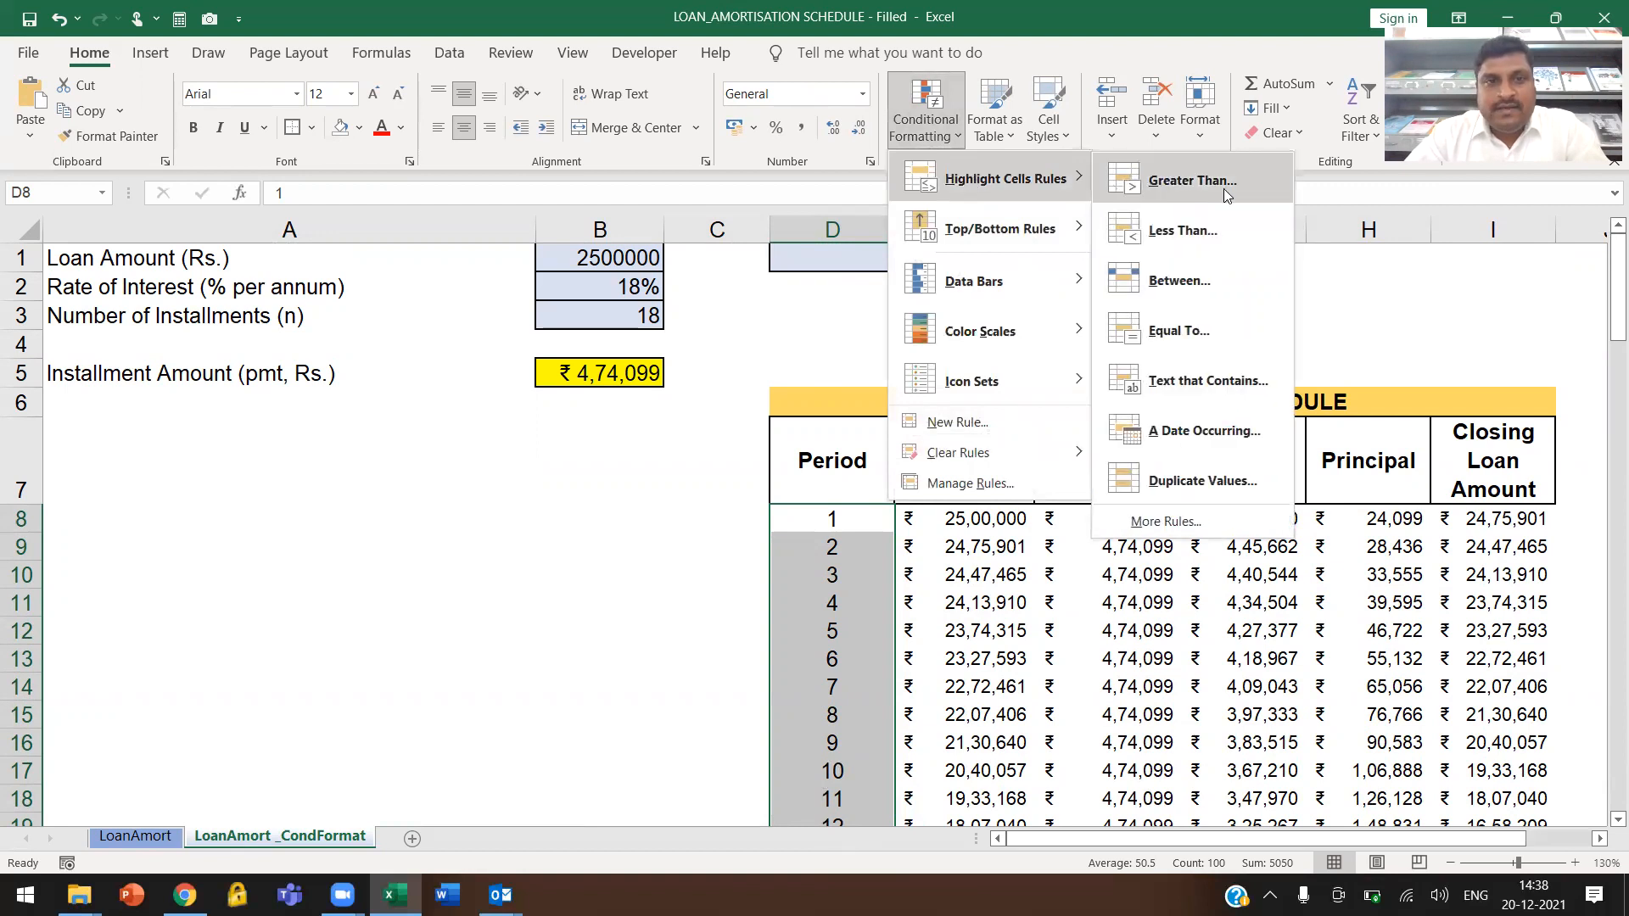
pyautogui.click(1191, 189)
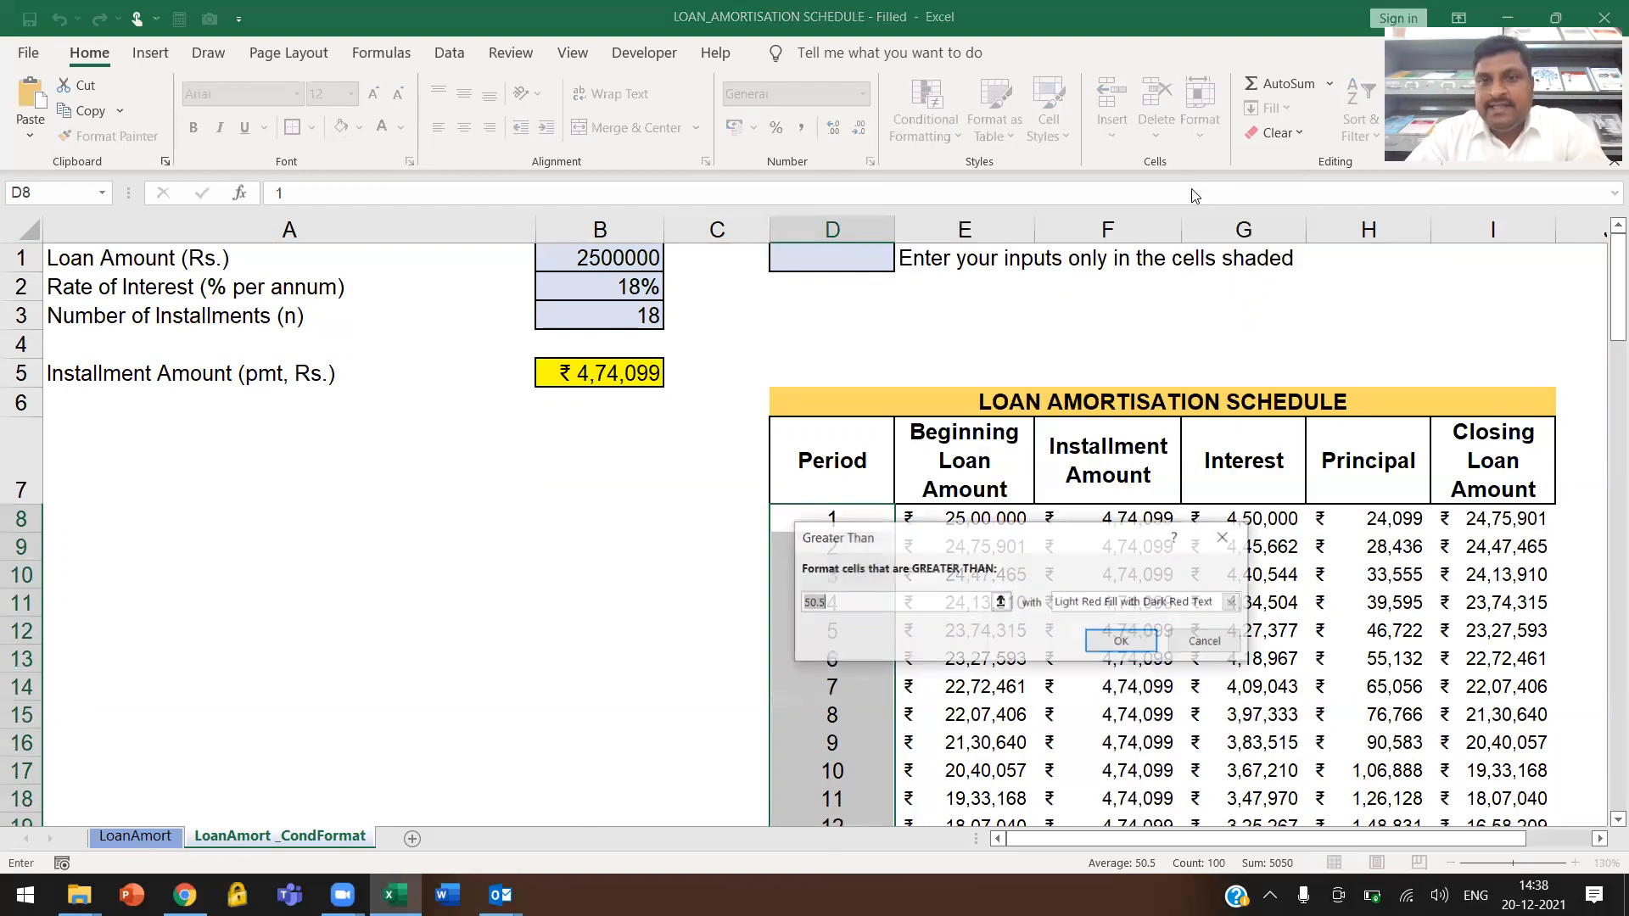
pyautogui.click(619, 321)
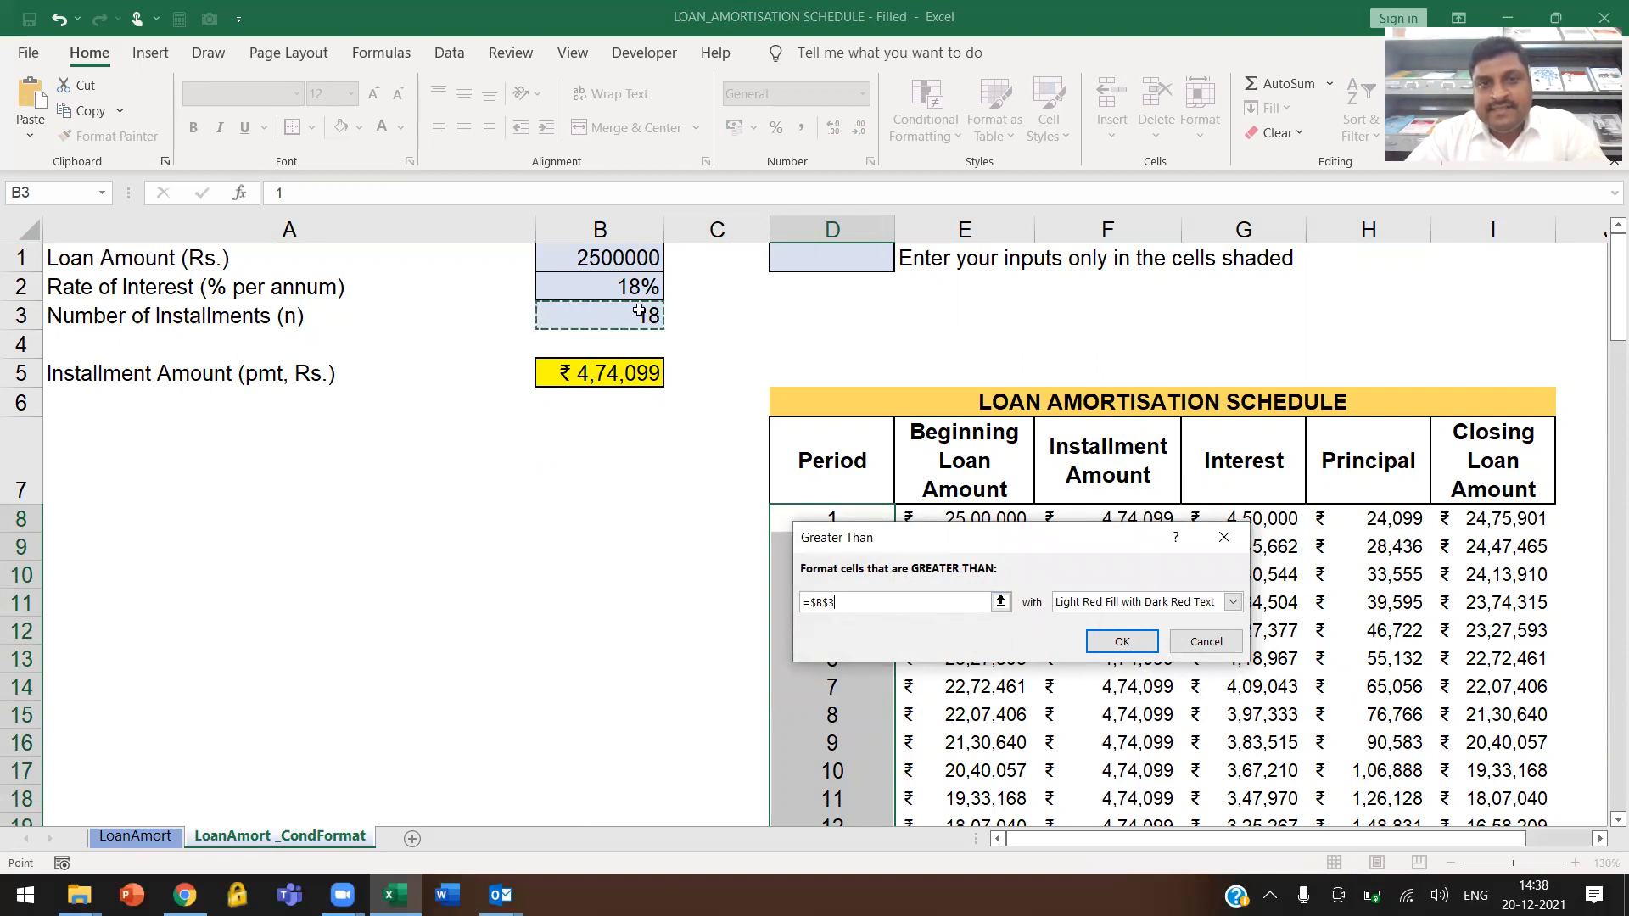
# Give the Greater Than rule on the period numbers a custom format with white fill and white font, and apply it
pyautogui.click(1147, 606)
pyautogui.click(1095, 707)
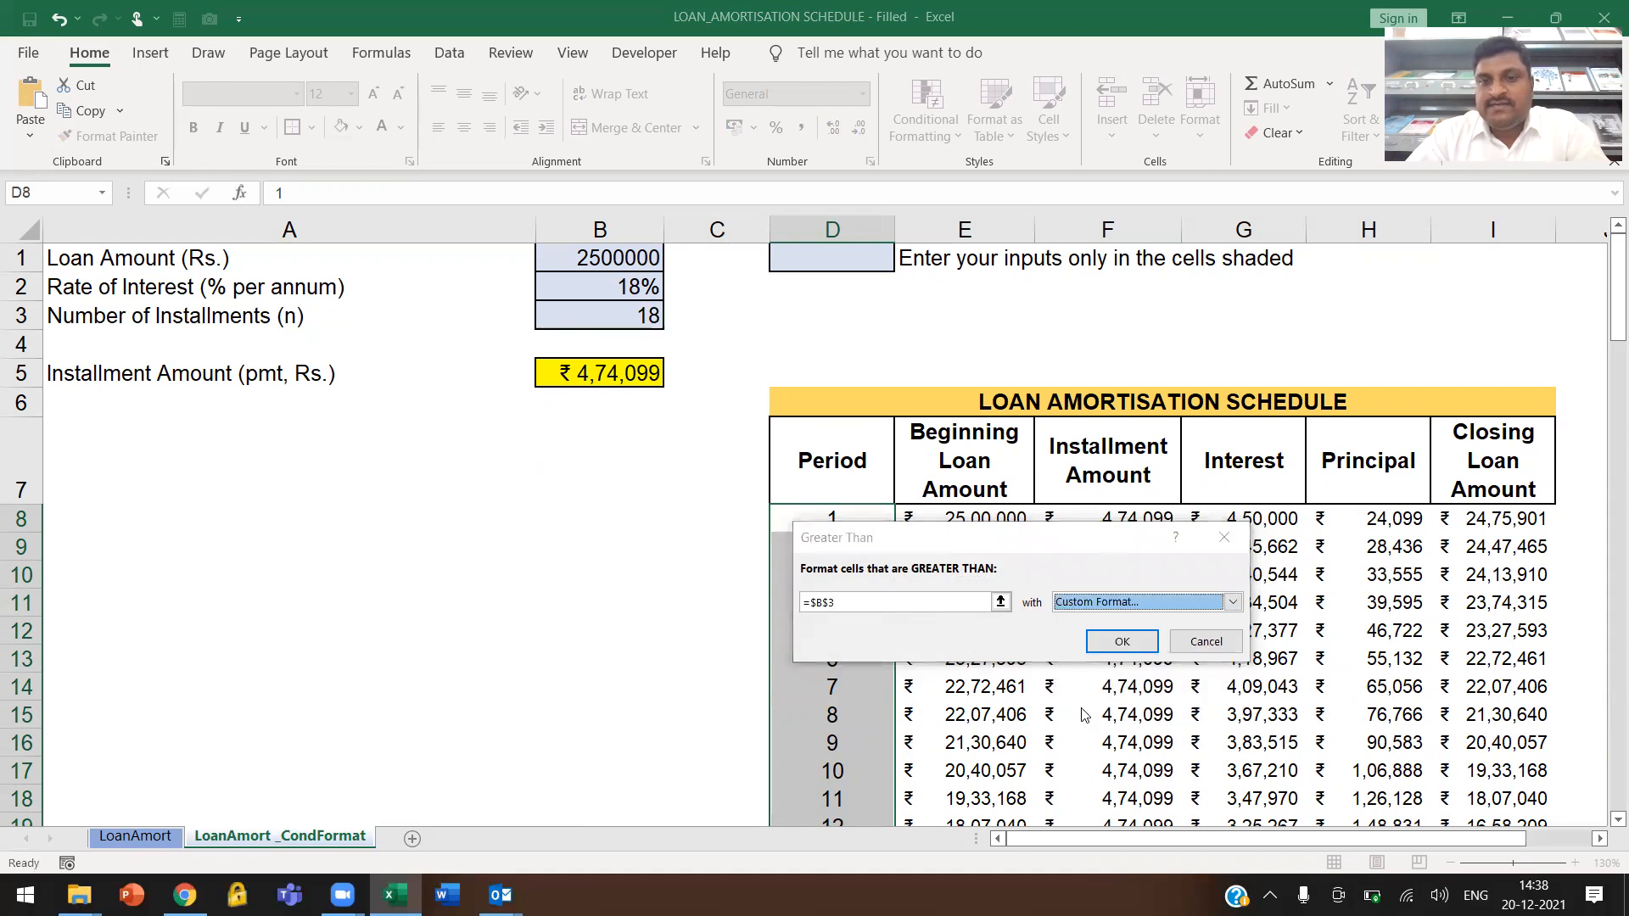
pyautogui.click(984, 325)
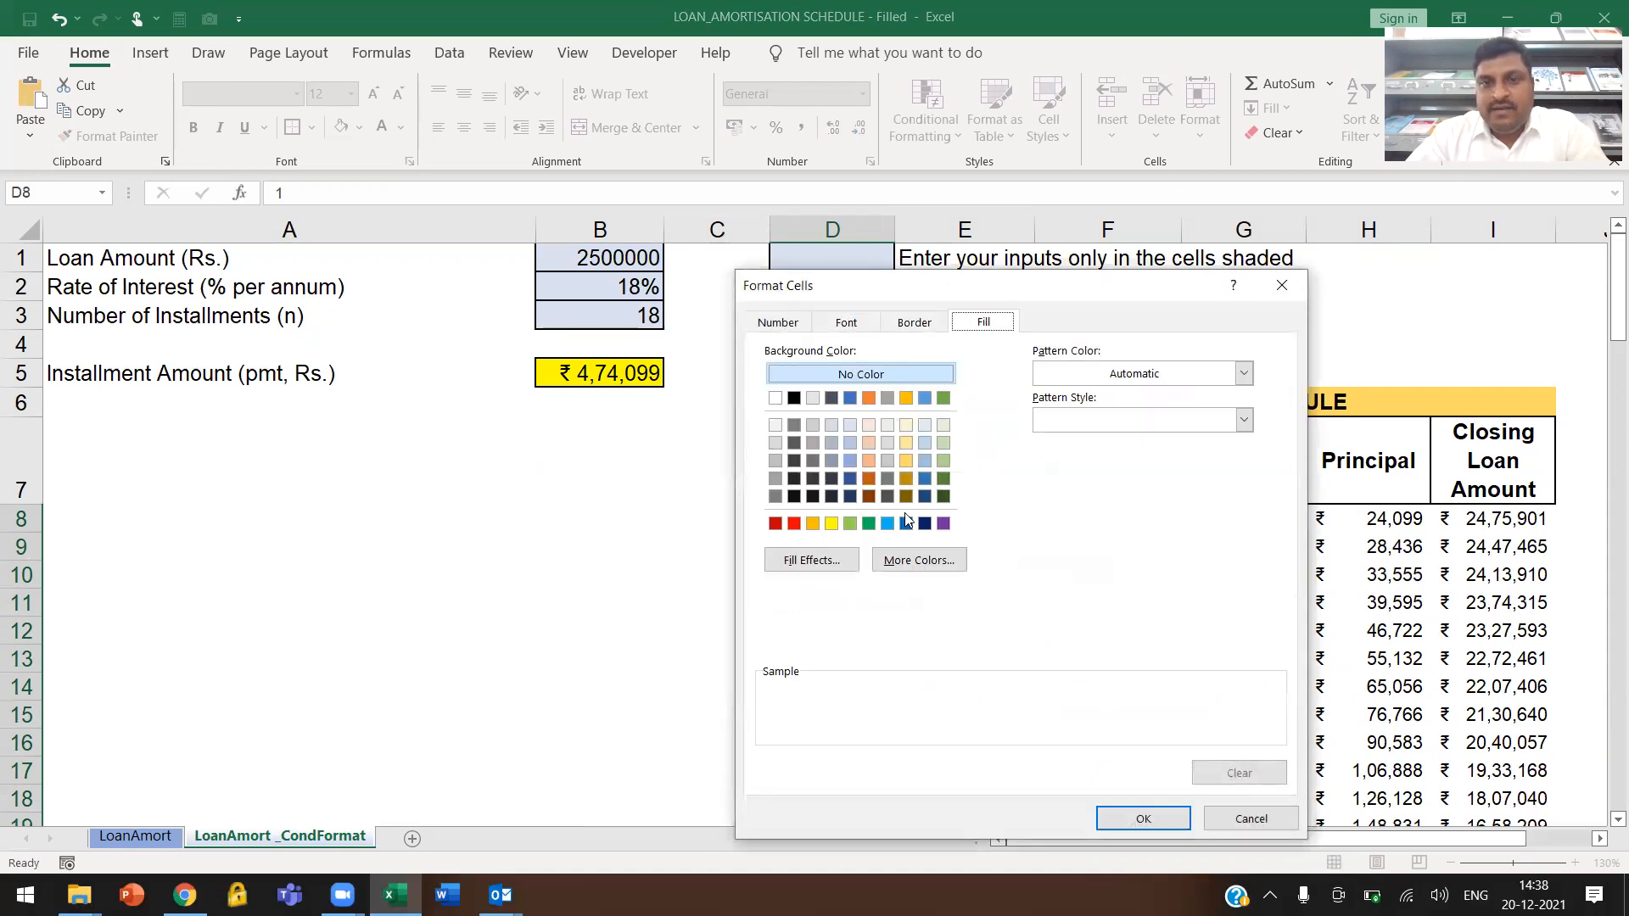
pyautogui.click(777, 400)
pyautogui.click(851, 330)
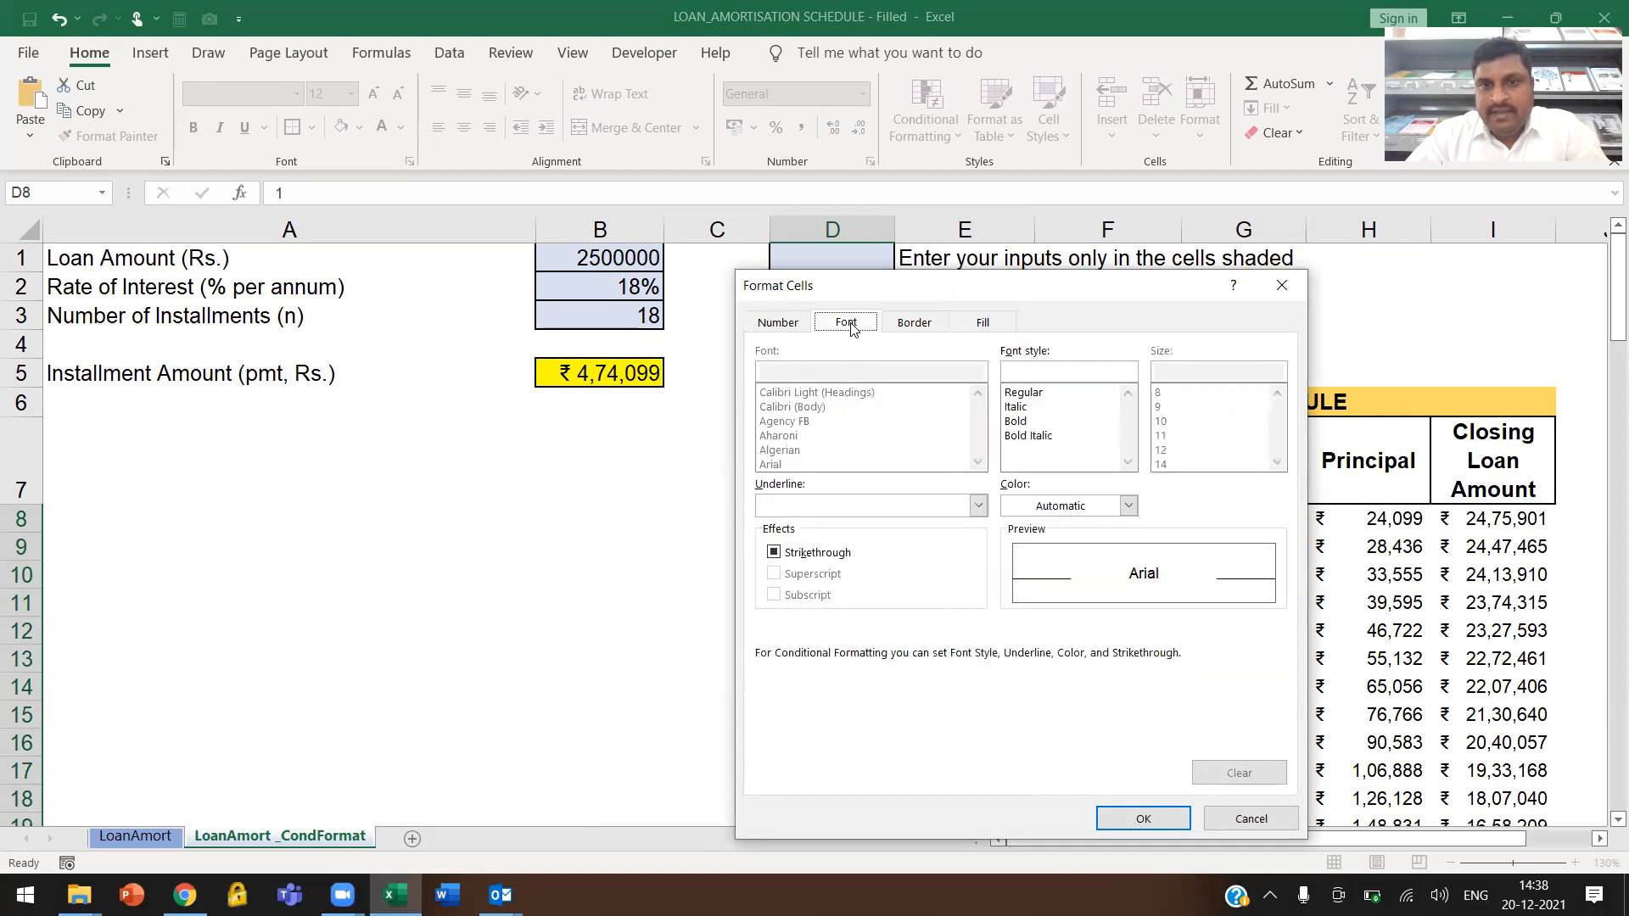
pyautogui.click(1128, 506)
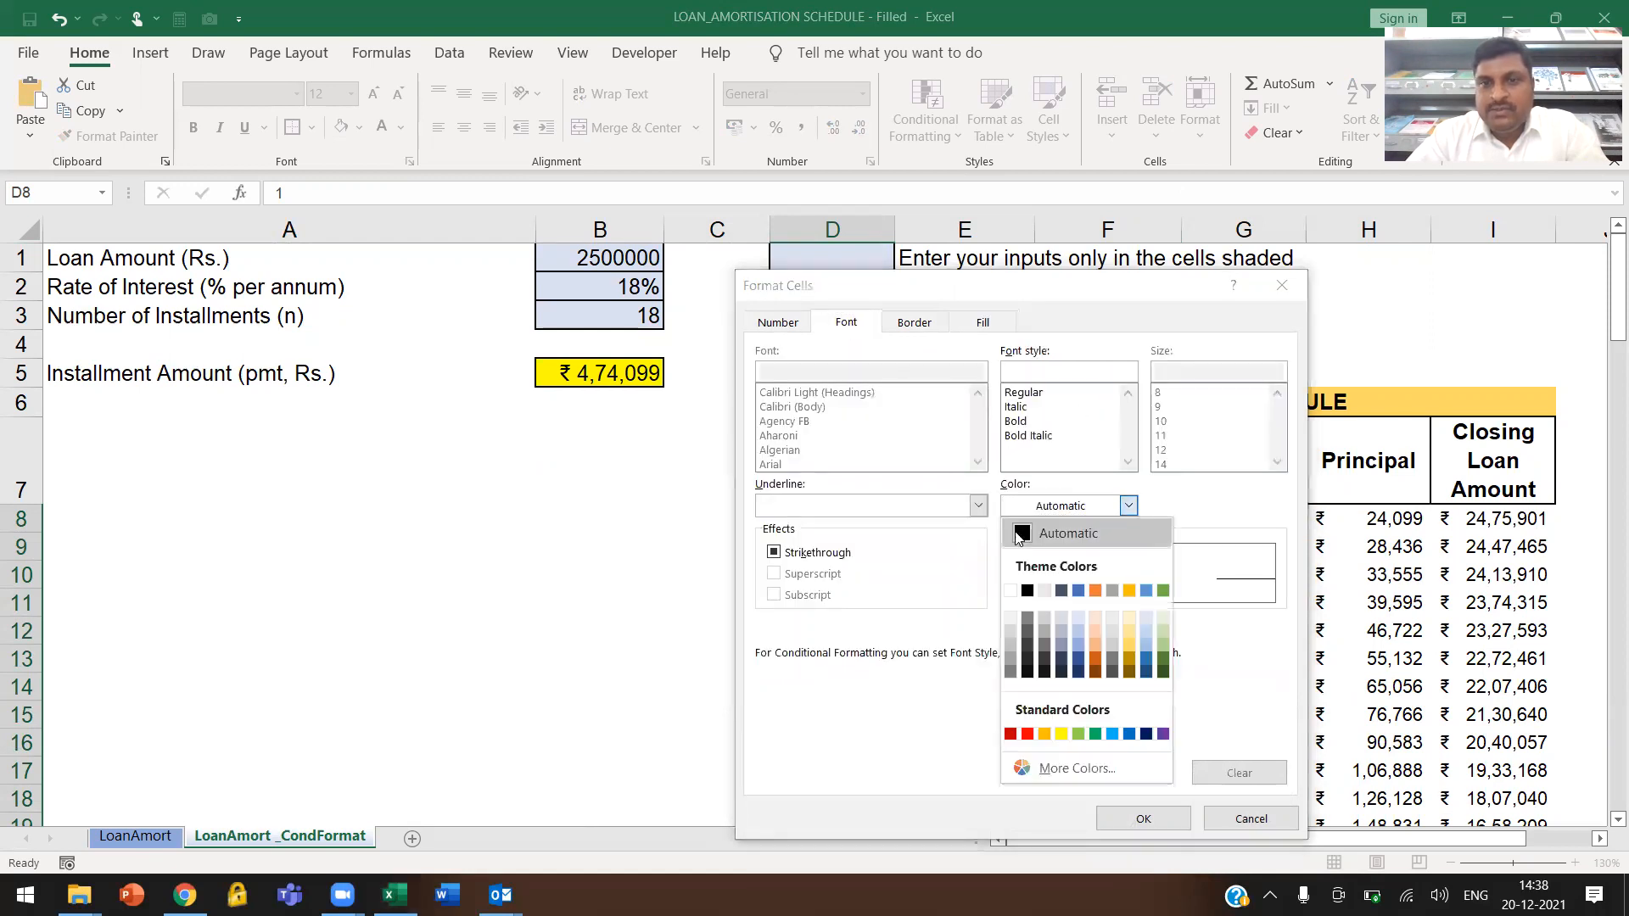
pyautogui.click(1011, 592)
pyautogui.click(1143, 819)
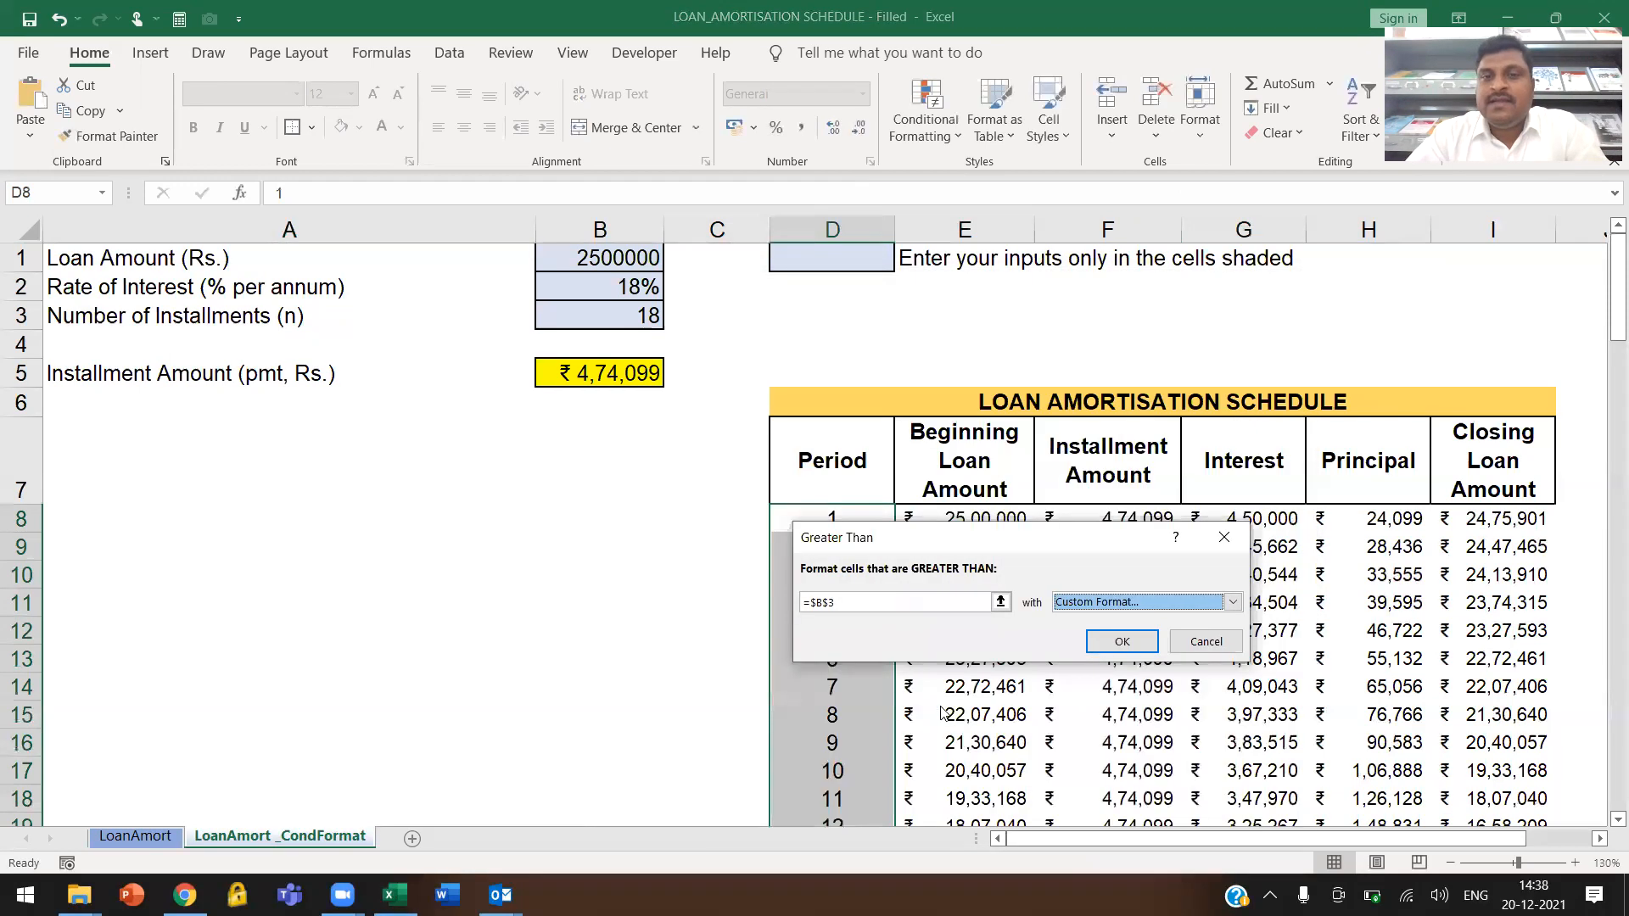
pyautogui.click(1120, 642)
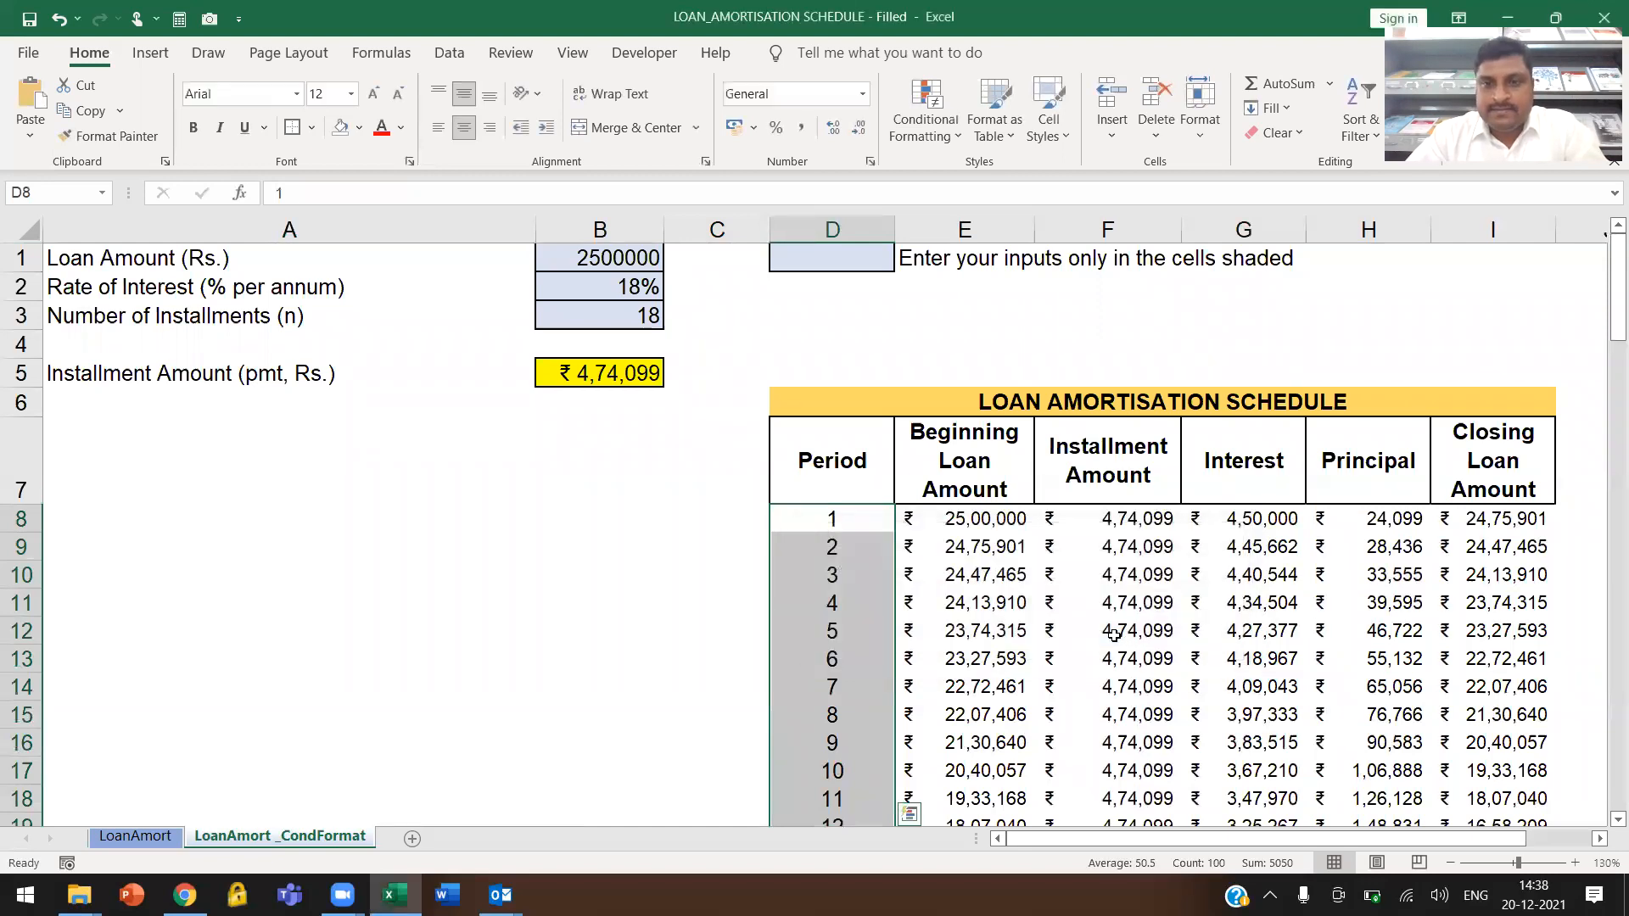
# Check the period cells in column D beyond period 18, comparing their appearance with their stored values
pyautogui.scroll(-5, 849, 608)
pyautogui.moveTo(841, 544); pyautogui.dragTo(851, 776)
pyautogui.click(851, 538)
pyautogui.click(863, 395)
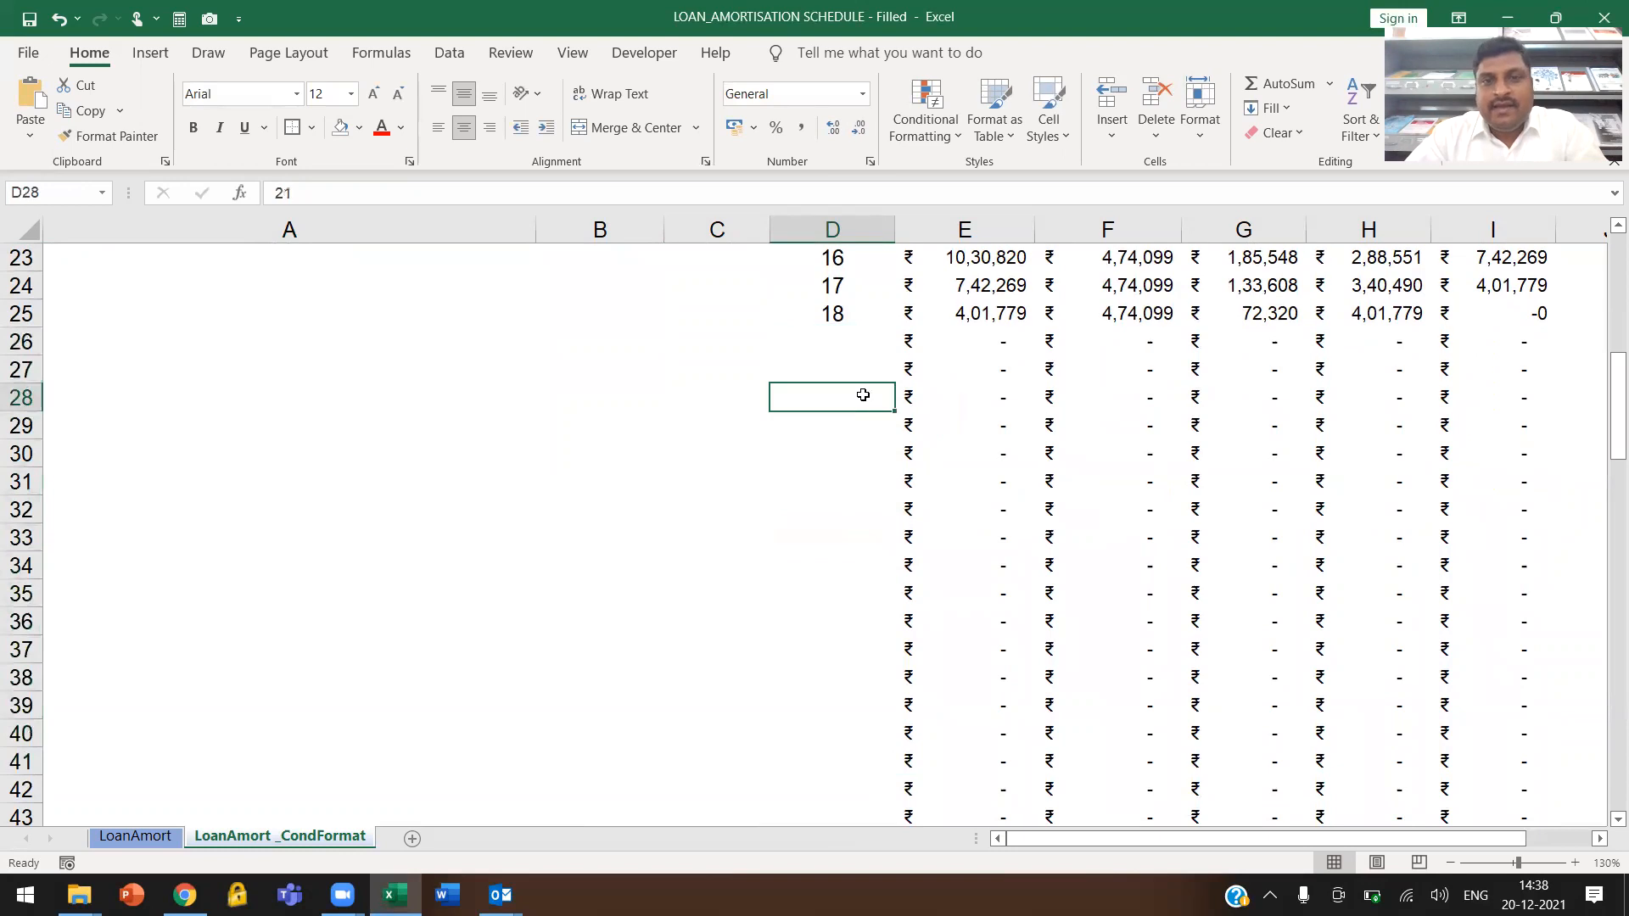
pyautogui.click(836, 454)
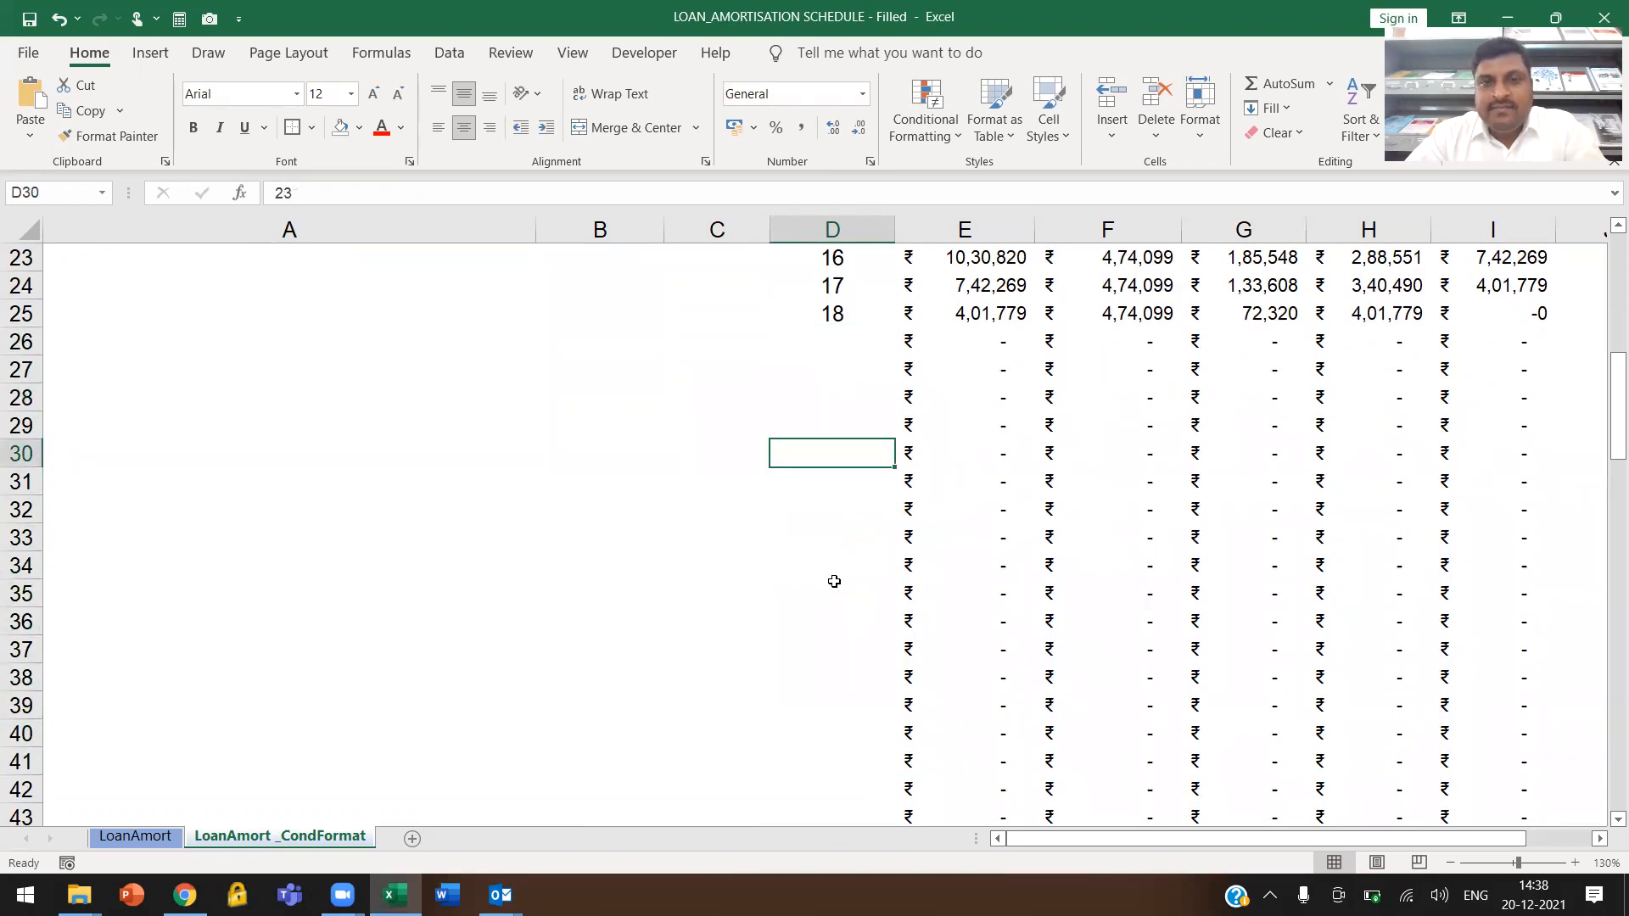
pyautogui.click(840, 537)
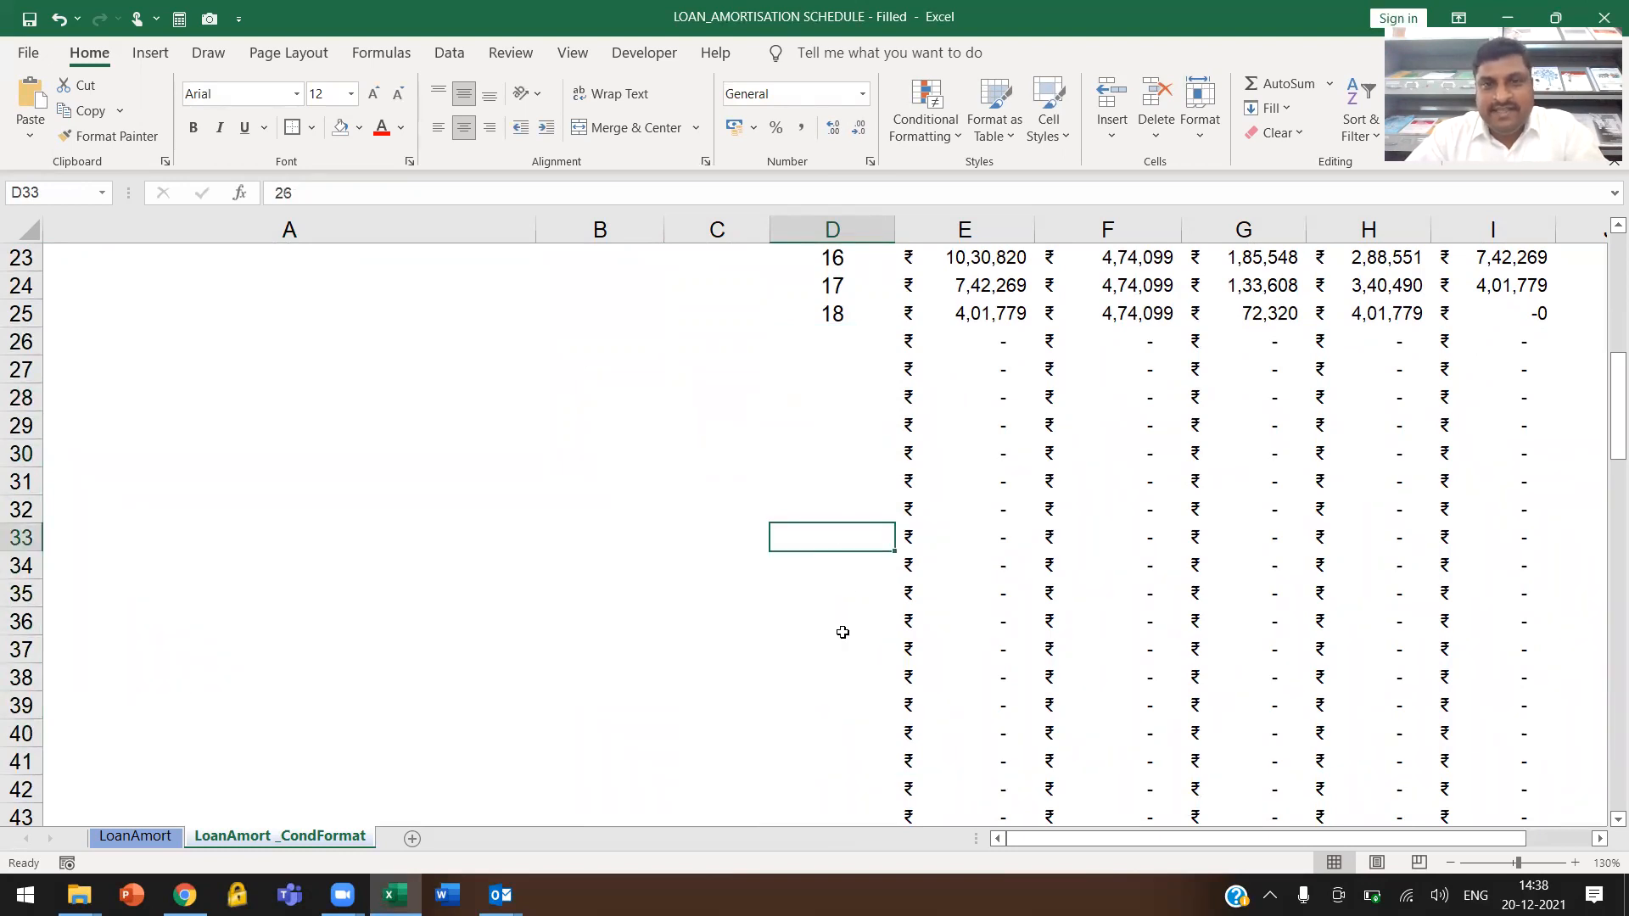
pyautogui.scroll(3, 841, 473)
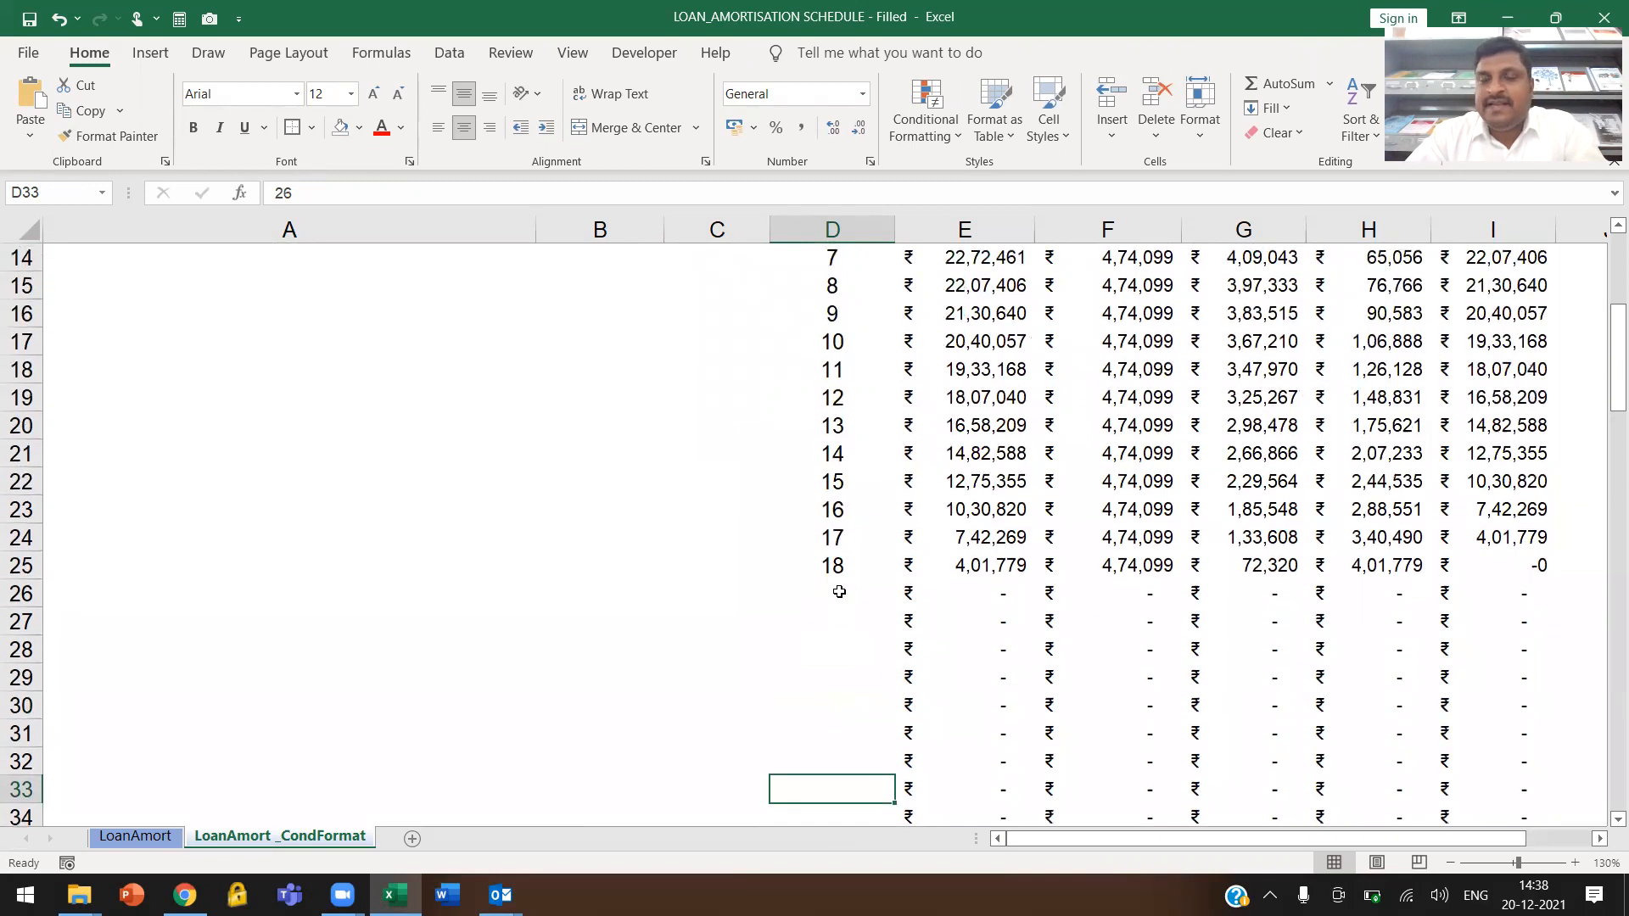
pyautogui.scroll(-1, 844, 580)
pyautogui.click(1075, 534)
pyautogui.moveTo(928, 507); pyautogui.dragTo(1541, 827)
pyautogui.scroll(-16, 1225, 483)
pyautogui.scroll(20, 1199, 462)
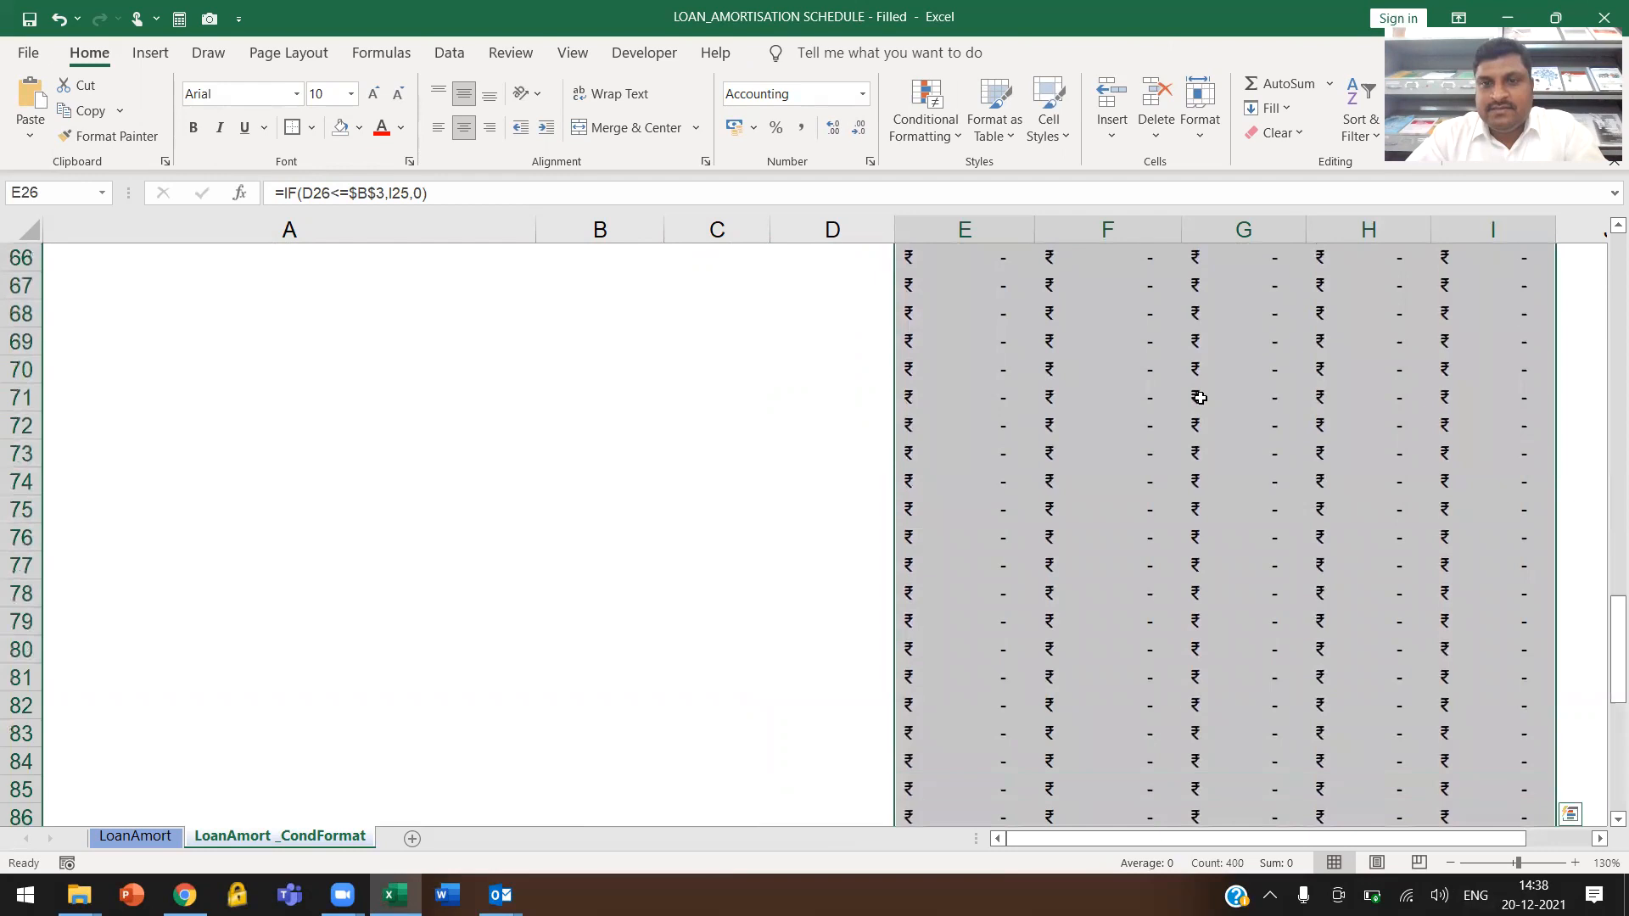
# Start an Equal To conditional formatting rule on the schedule amounts in E8:I107, comparing them with 0
pyautogui.scroll(1, 1199, 463)
pyautogui.click(959, 520)
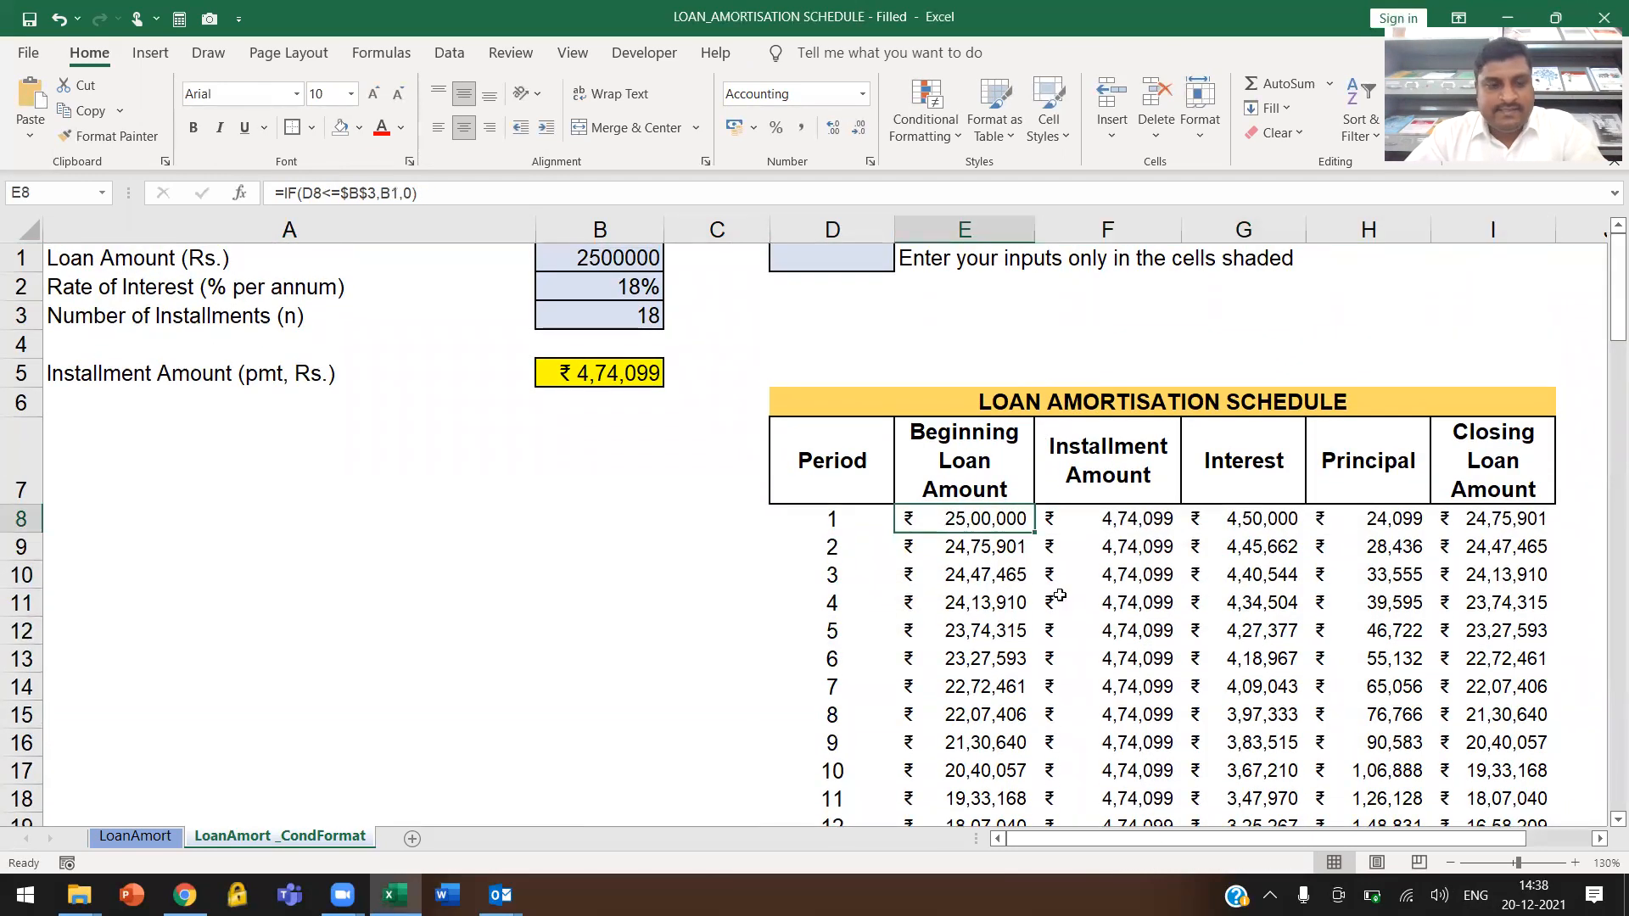
pyautogui.hotkey('ctrl', 'shift', 'Right')
pyautogui.hotkey('ctrl', 'shift', 'Down')
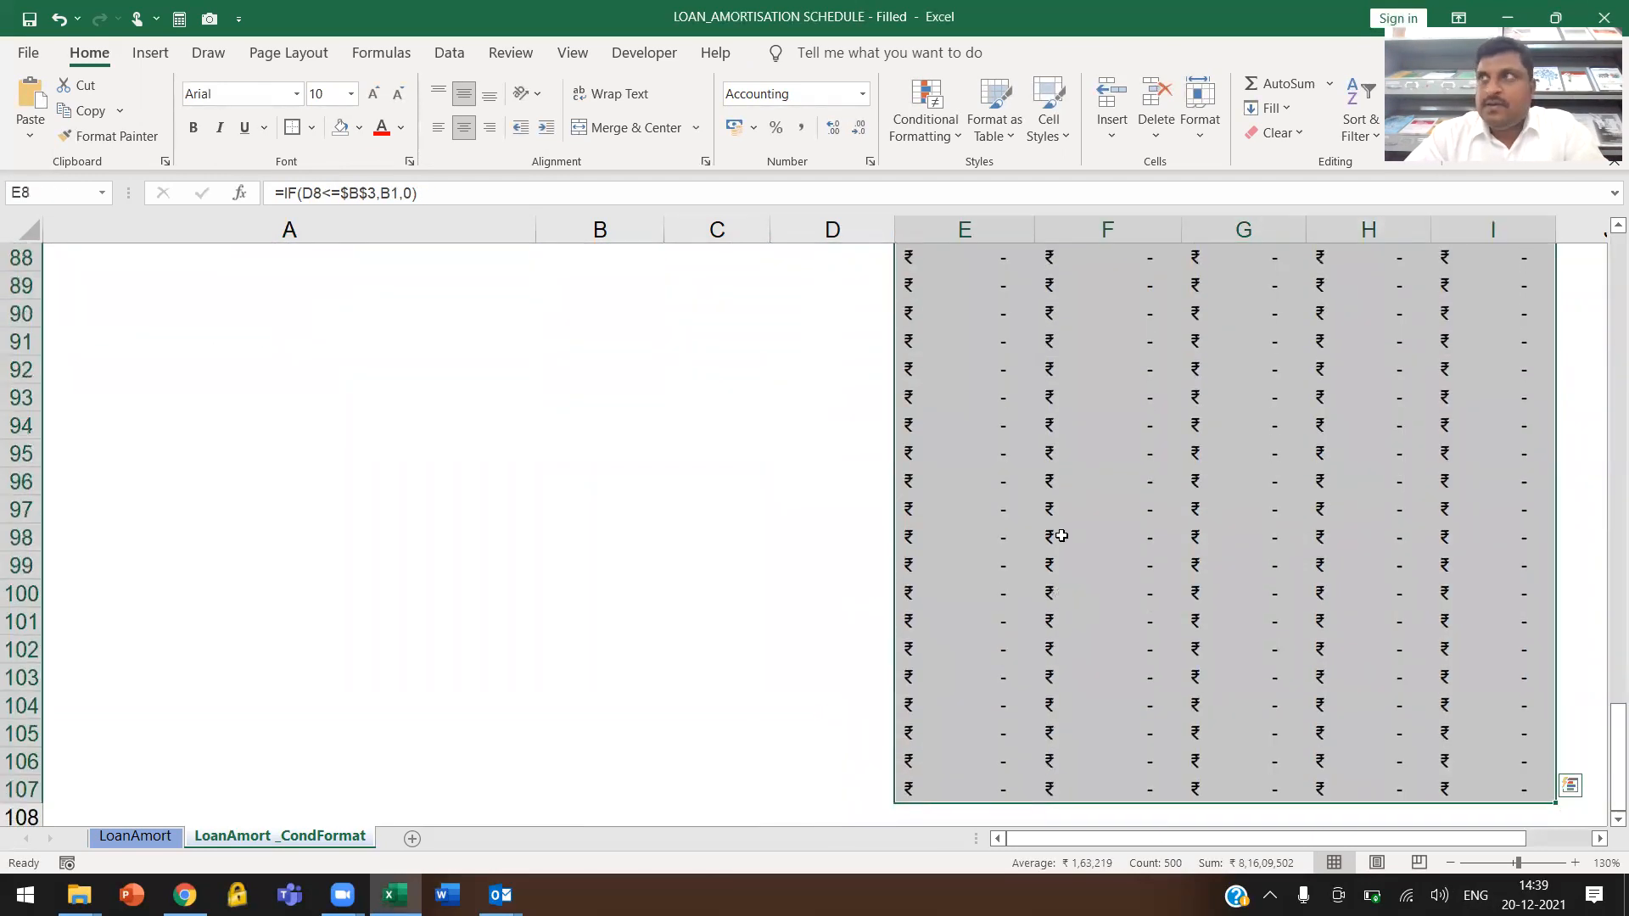
pyautogui.scroll(20, 1097, 628)
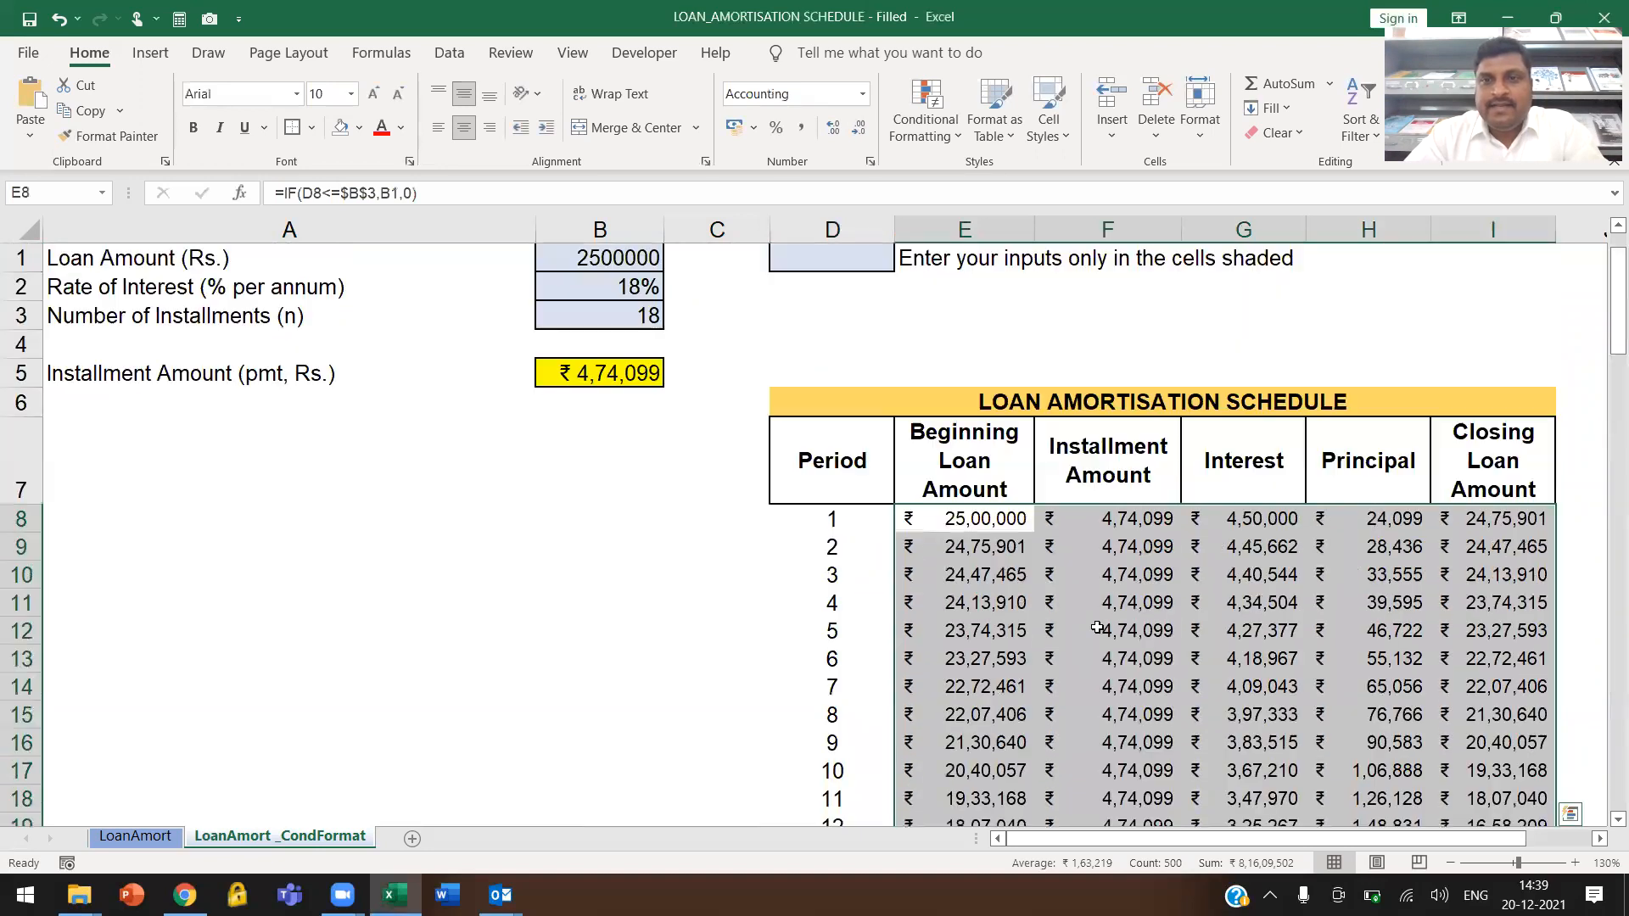
pyautogui.click(926, 119)
pyautogui.moveTo(1006, 178)
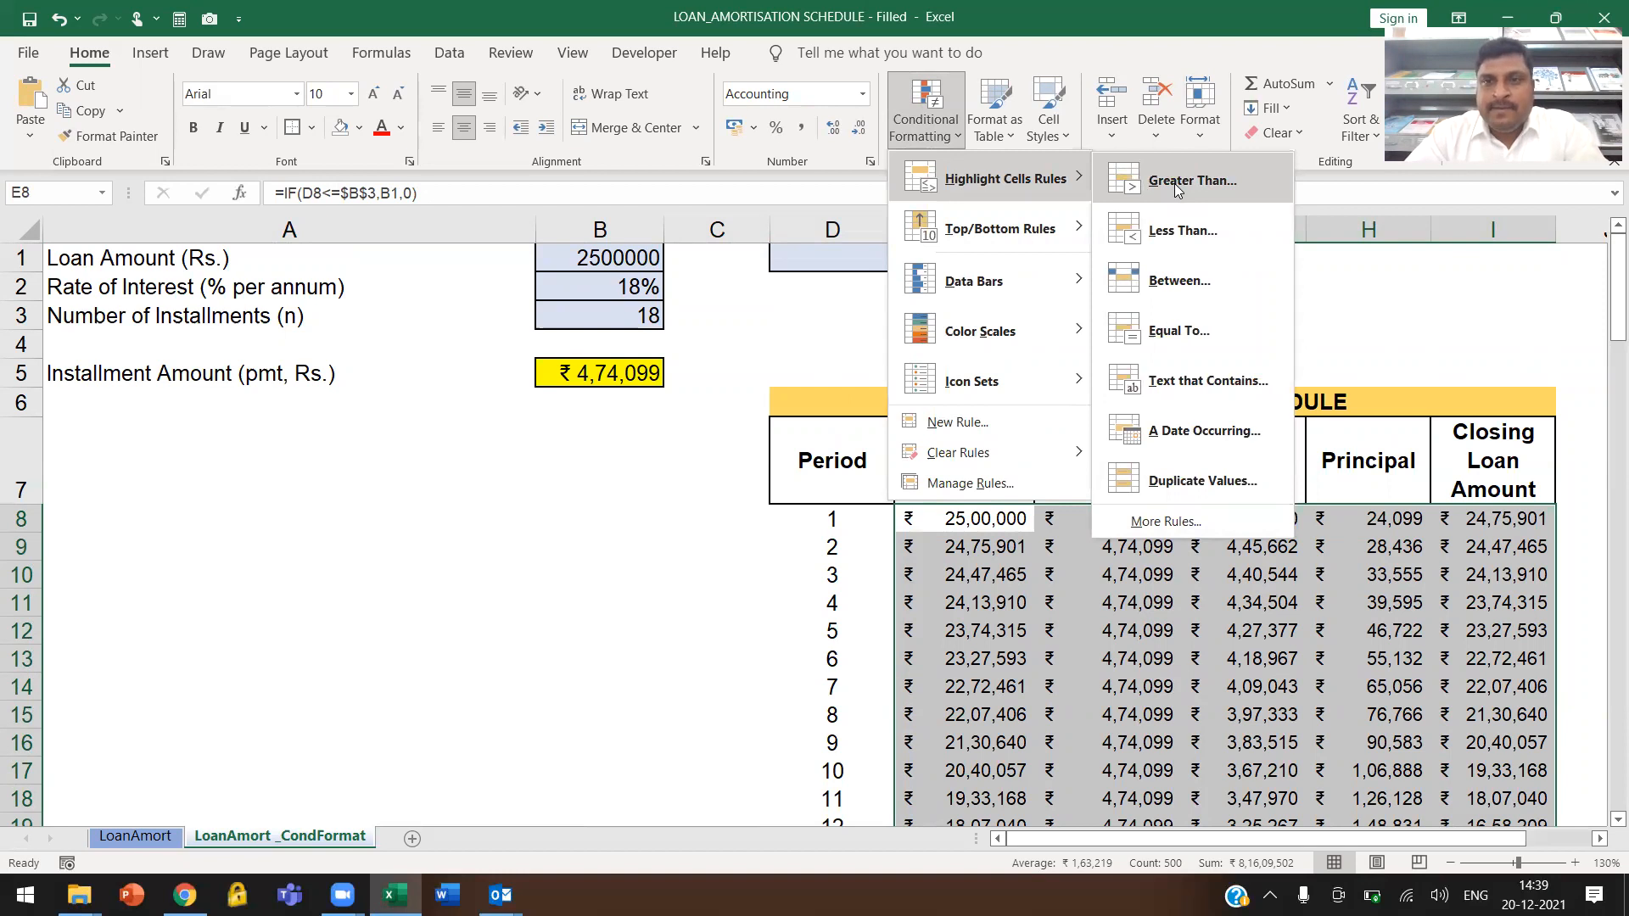
pyautogui.click(1174, 333)
pyautogui.write('0')
# Give the Equal To 0 rule a custom format with white font and white fill, and apply it
pyautogui.click(1233, 601)
pyautogui.click(1090, 709)
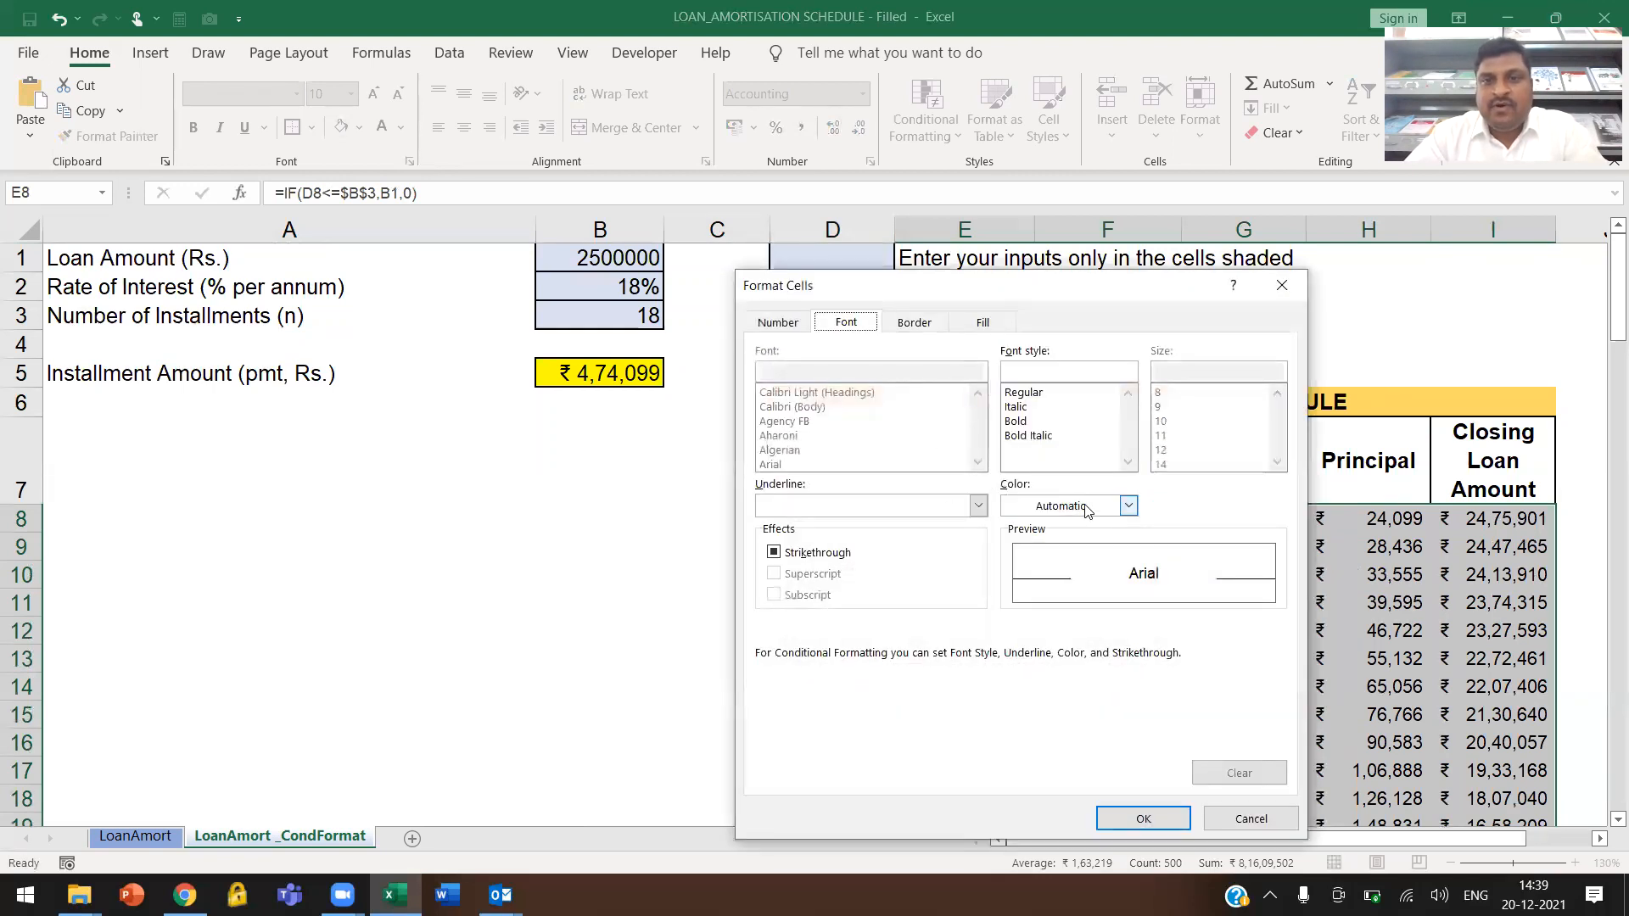
pyautogui.click(1088, 507)
pyautogui.click(1018, 591)
pyautogui.click(991, 323)
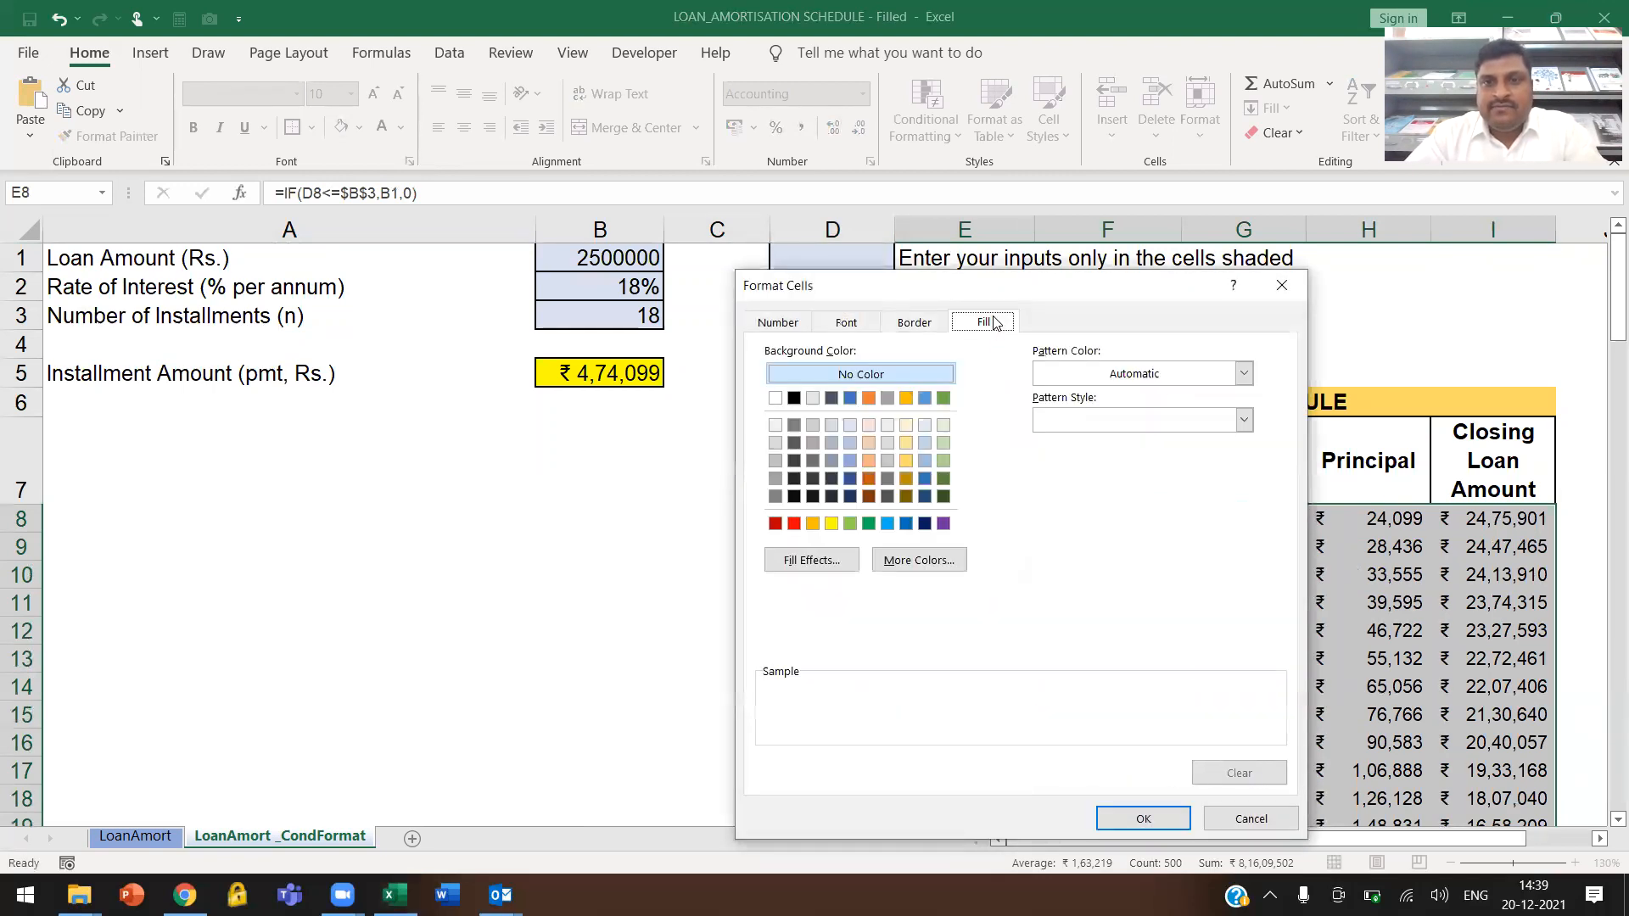
pyautogui.click(774, 398)
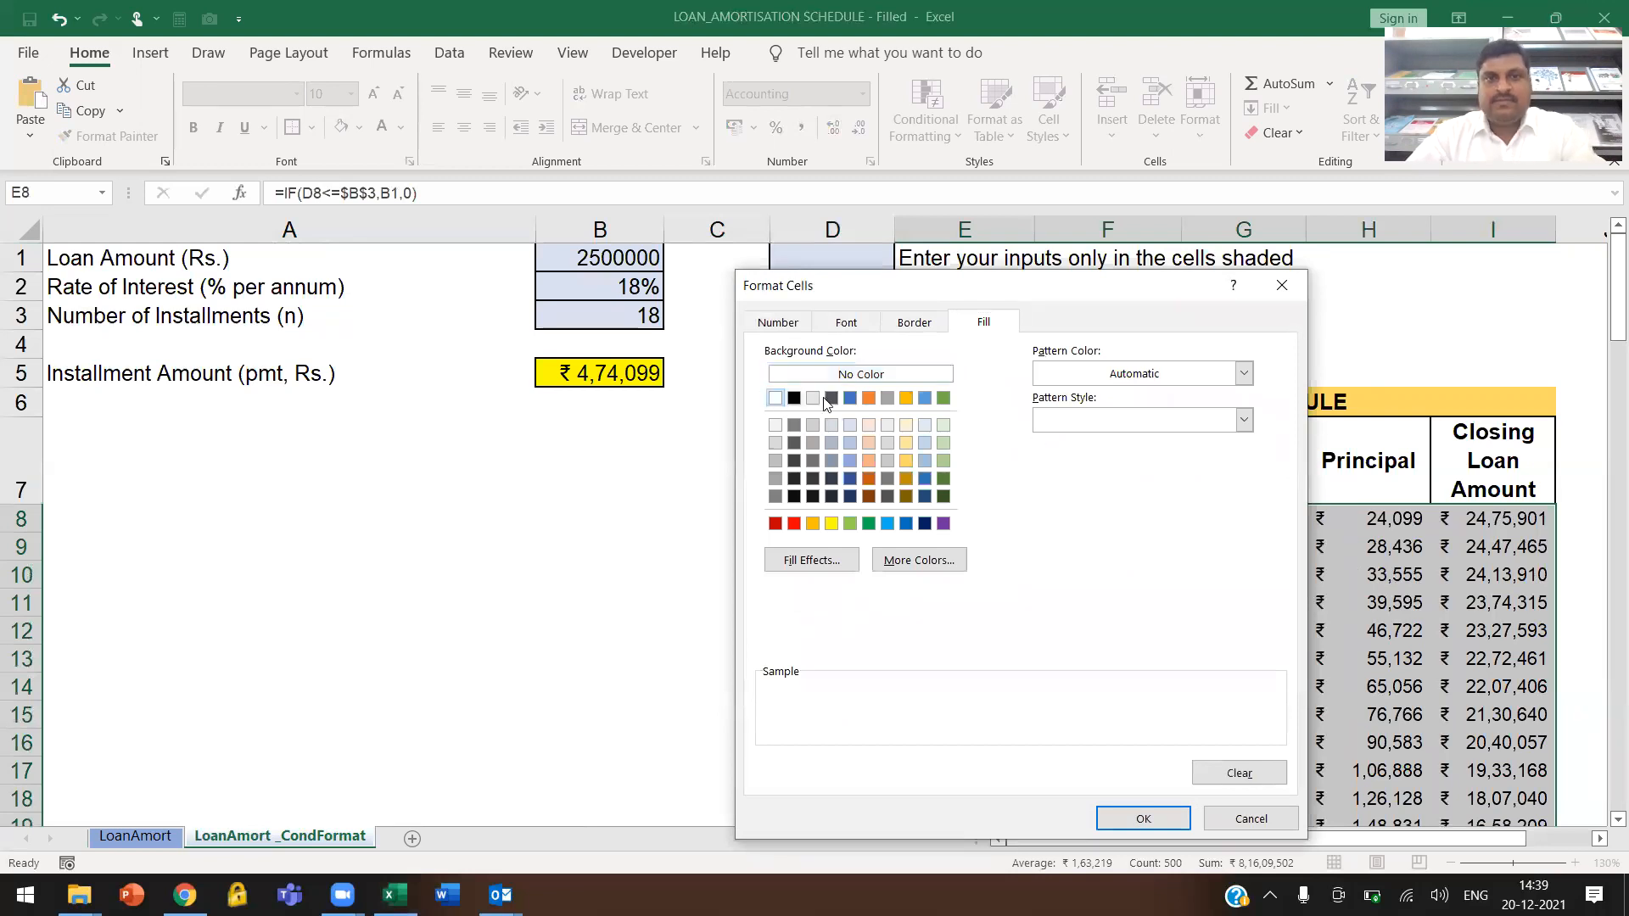
pyautogui.click(1139, 819)
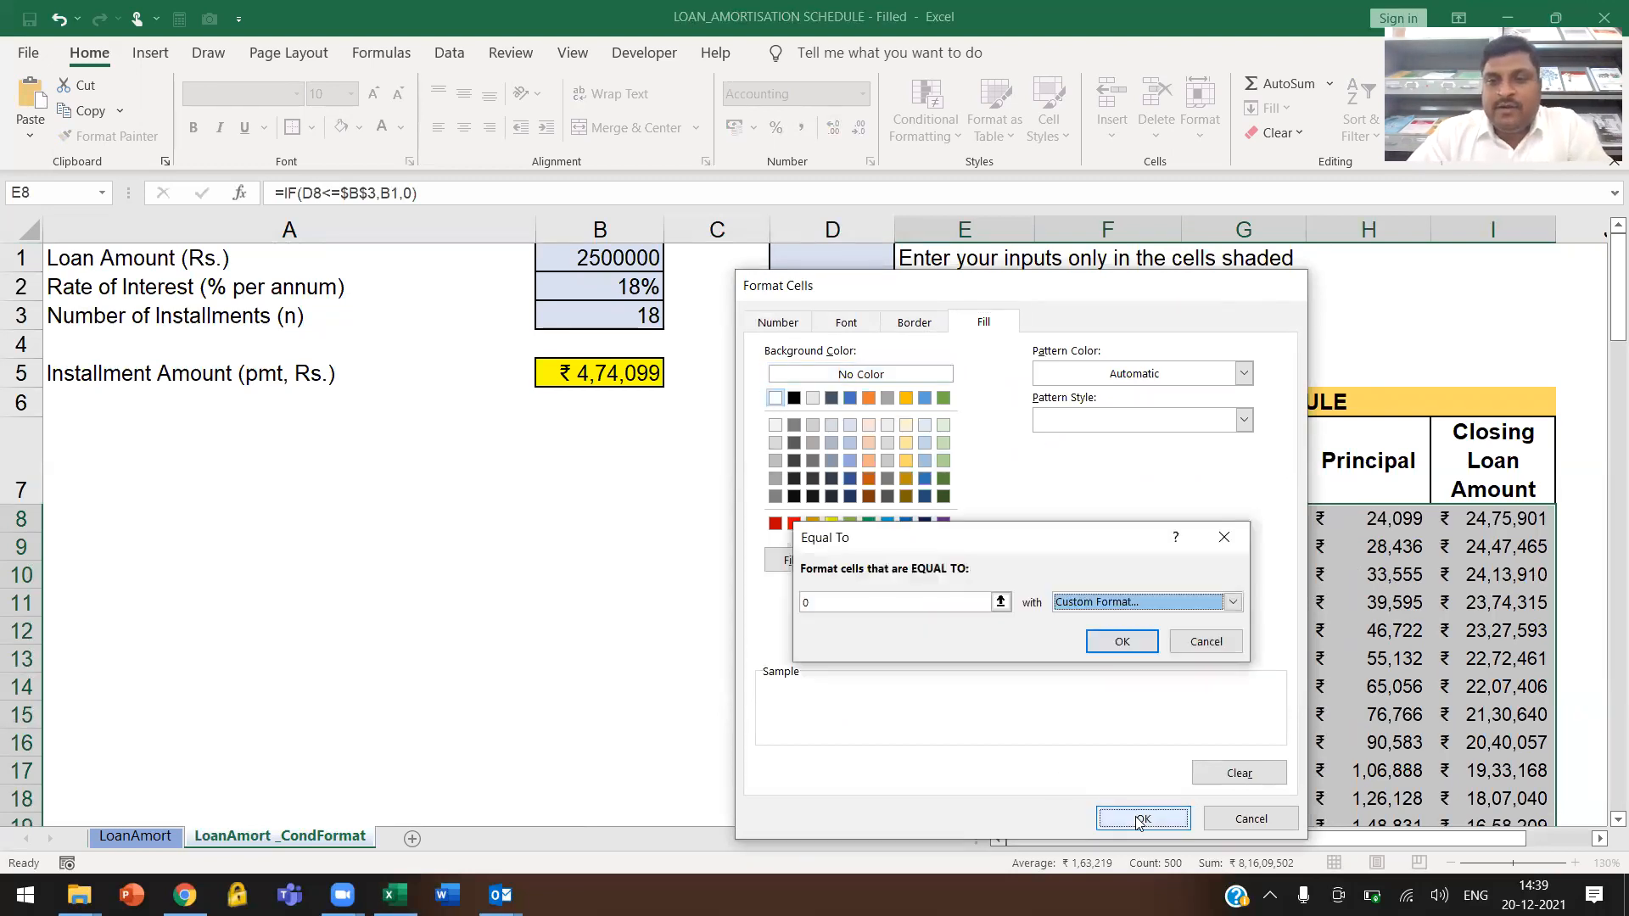
pyautogui.click(1121, 641)
# Check the amount columns E to I past period 18 and view the whole schedule at 90% zoom
pyautogui.scroll(-5, 1188, 671)
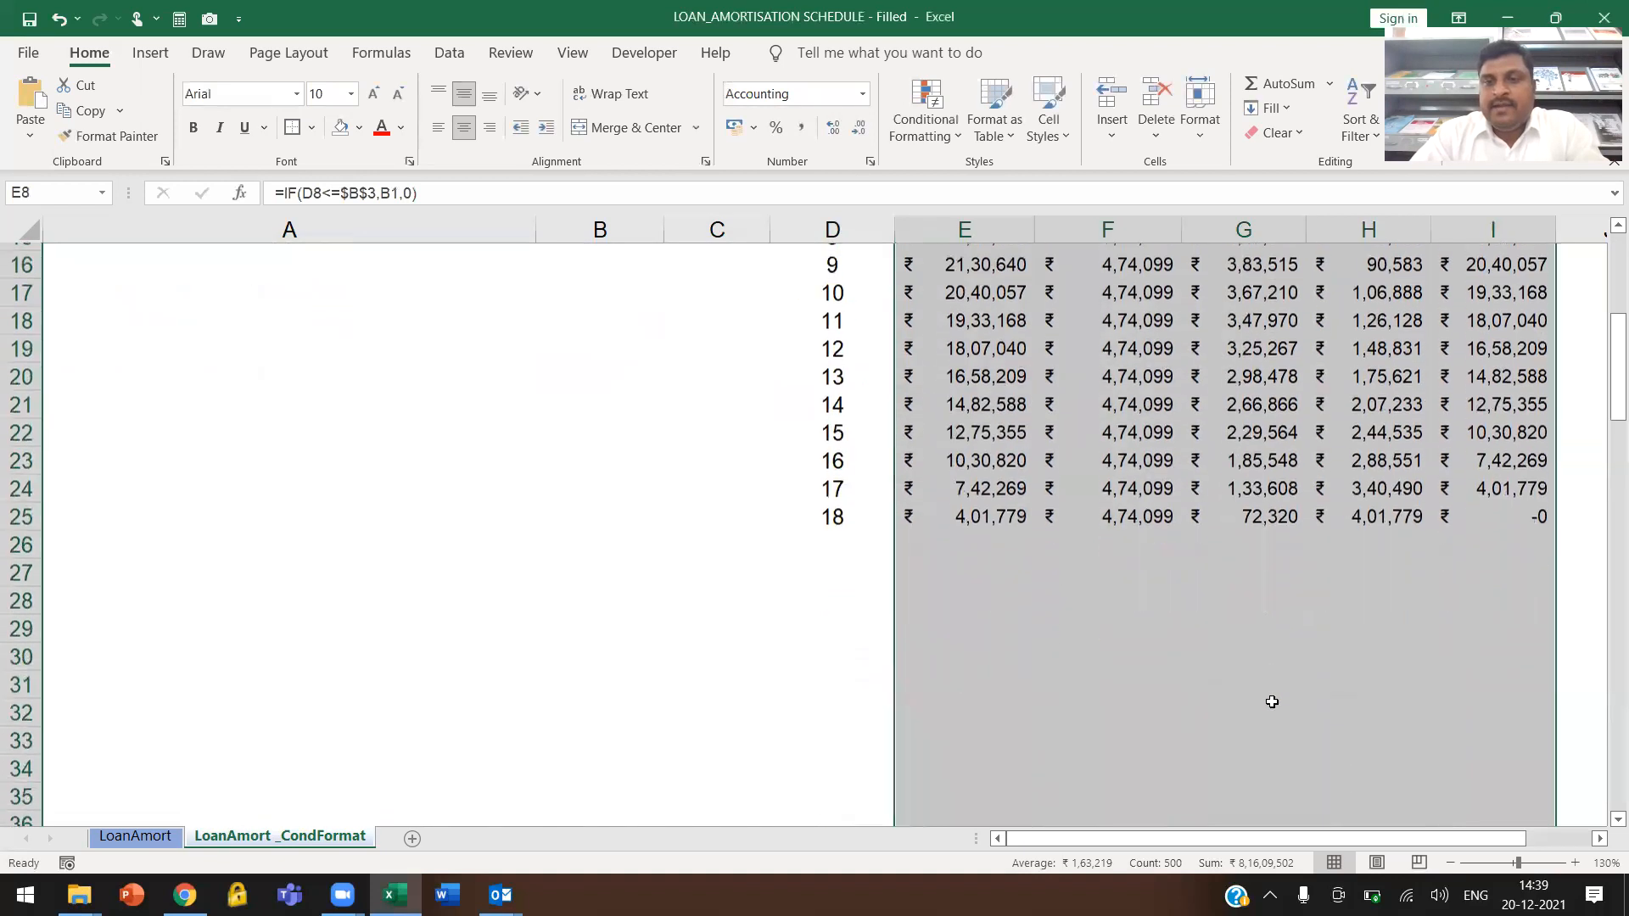
pyautogui.moveTo(965, 536); pyautogui.dragTo(1459, 734)
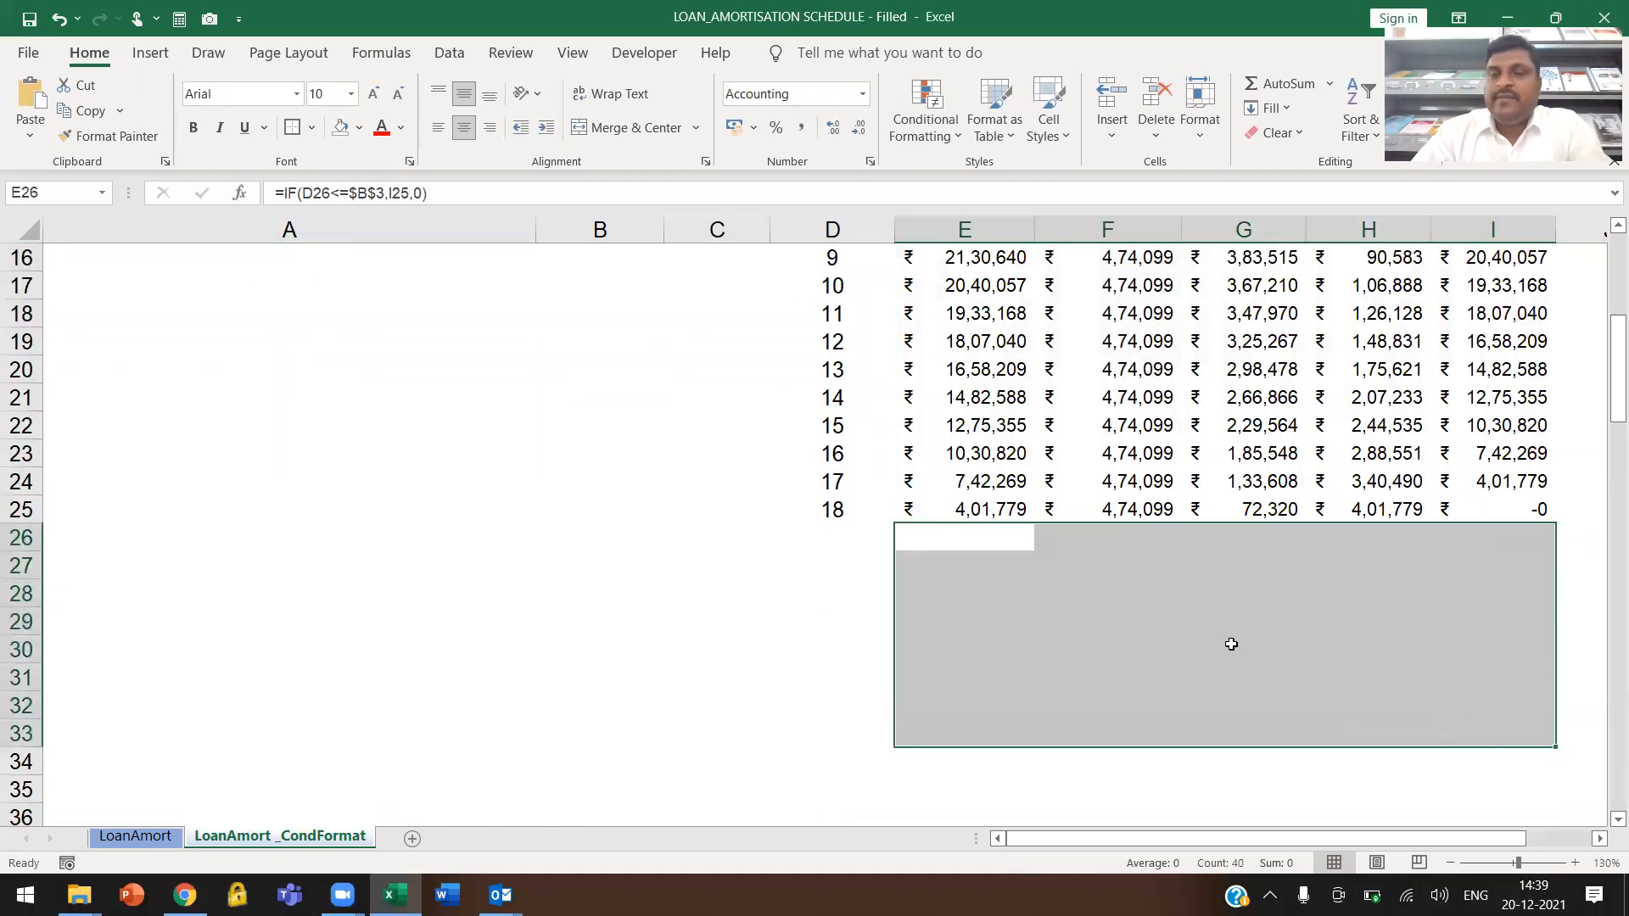
pyautogui.scroll(1, 1232, 644)
pyautogui.scroll(-8, 1232, 645)
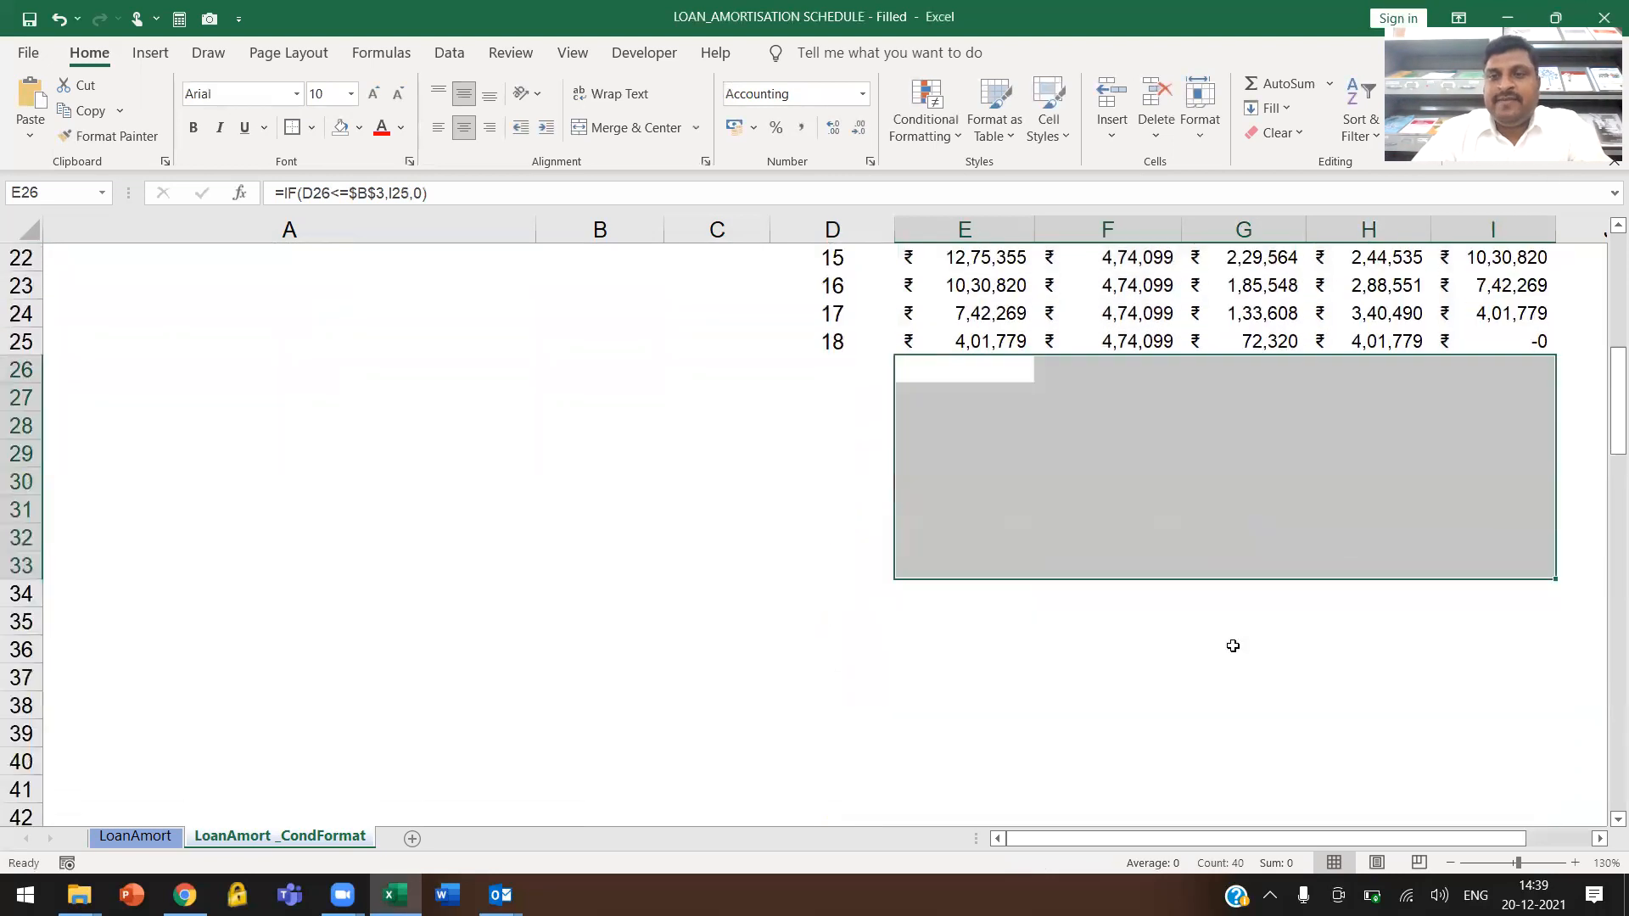
pyautogui.scroll(-2, 1233, 646)
pyautogui.scroll(14, 1233, 648)
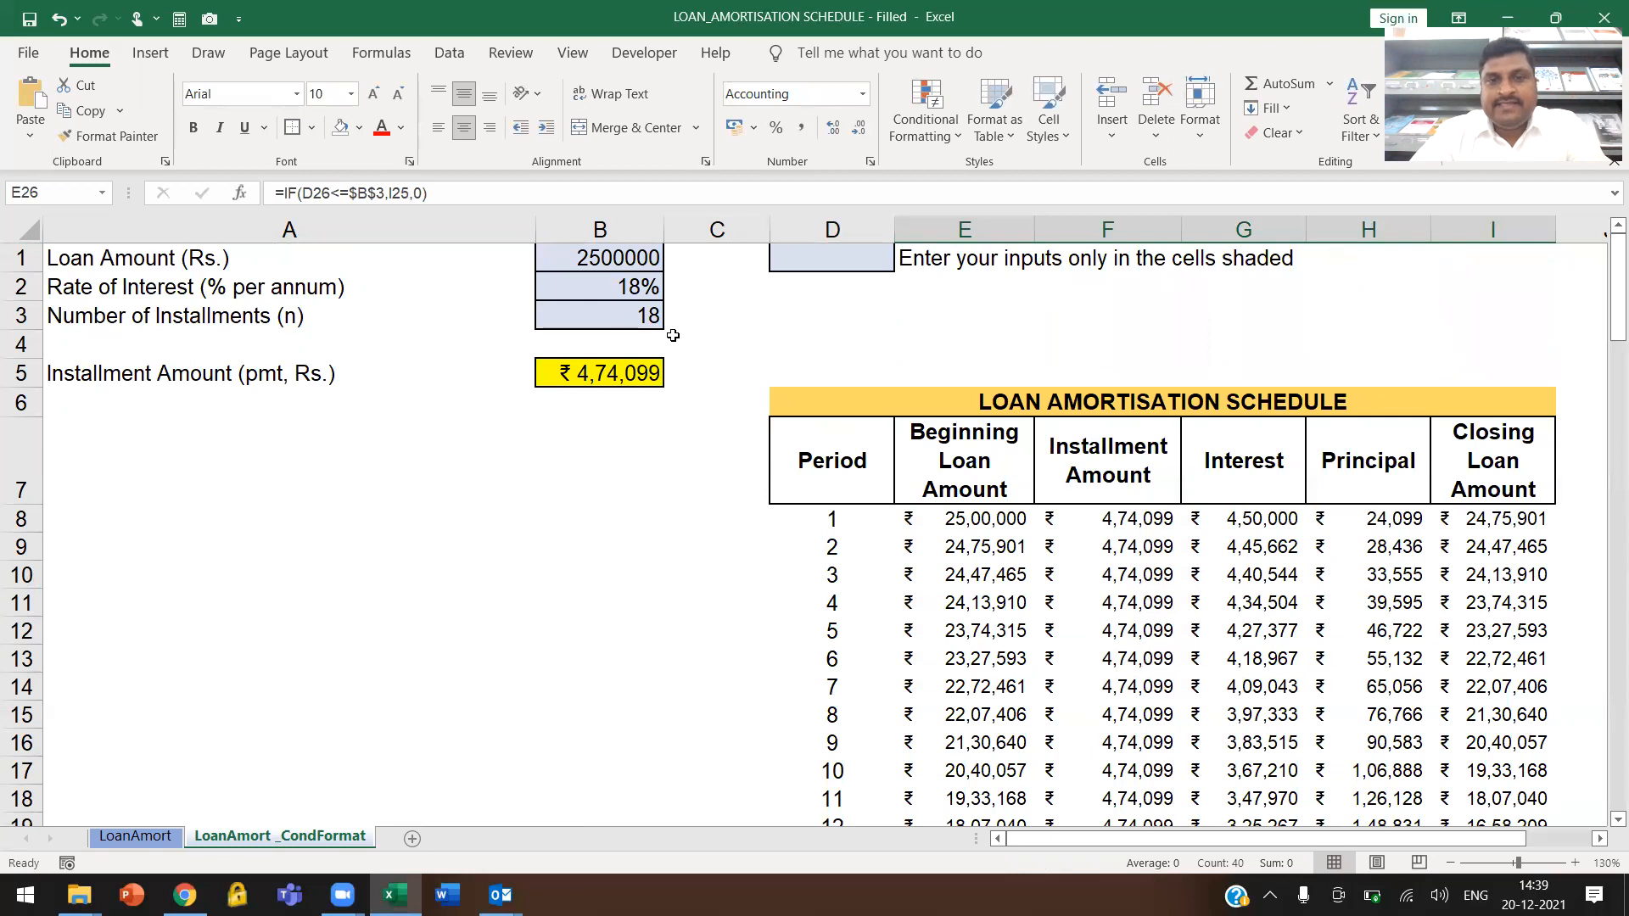
pyautogui.scroll(-2, 924, 575)
pyautogui.click(1451, 864)
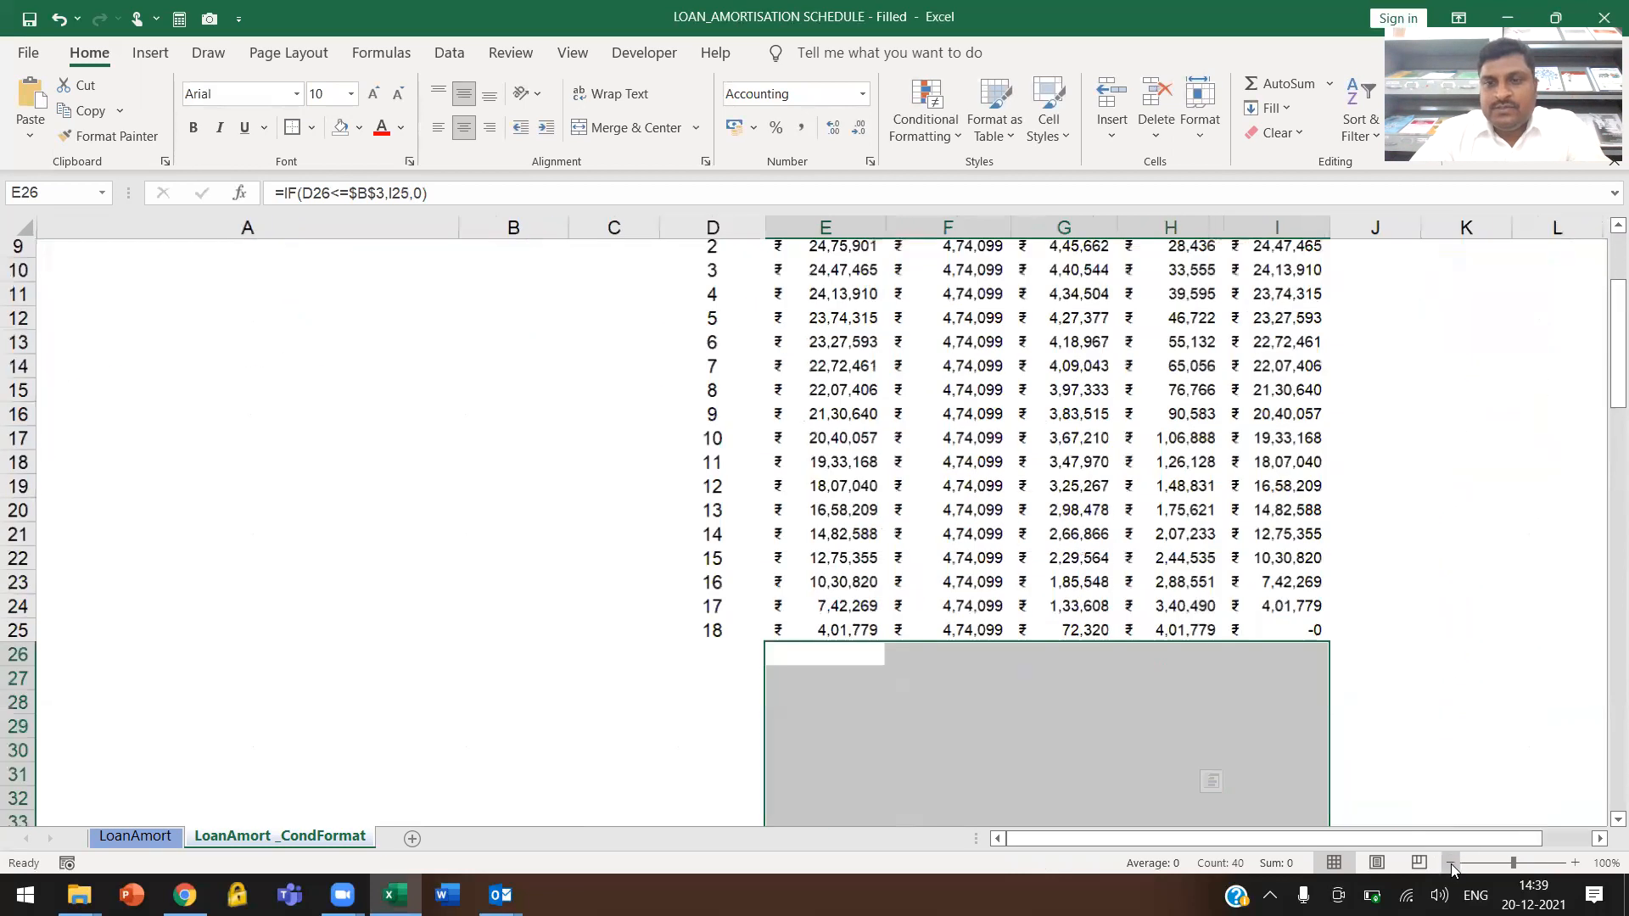
pyautogui.click(1451, 864)
pyautogui.click(1452, 864)
pyautogui.click(668, 579)
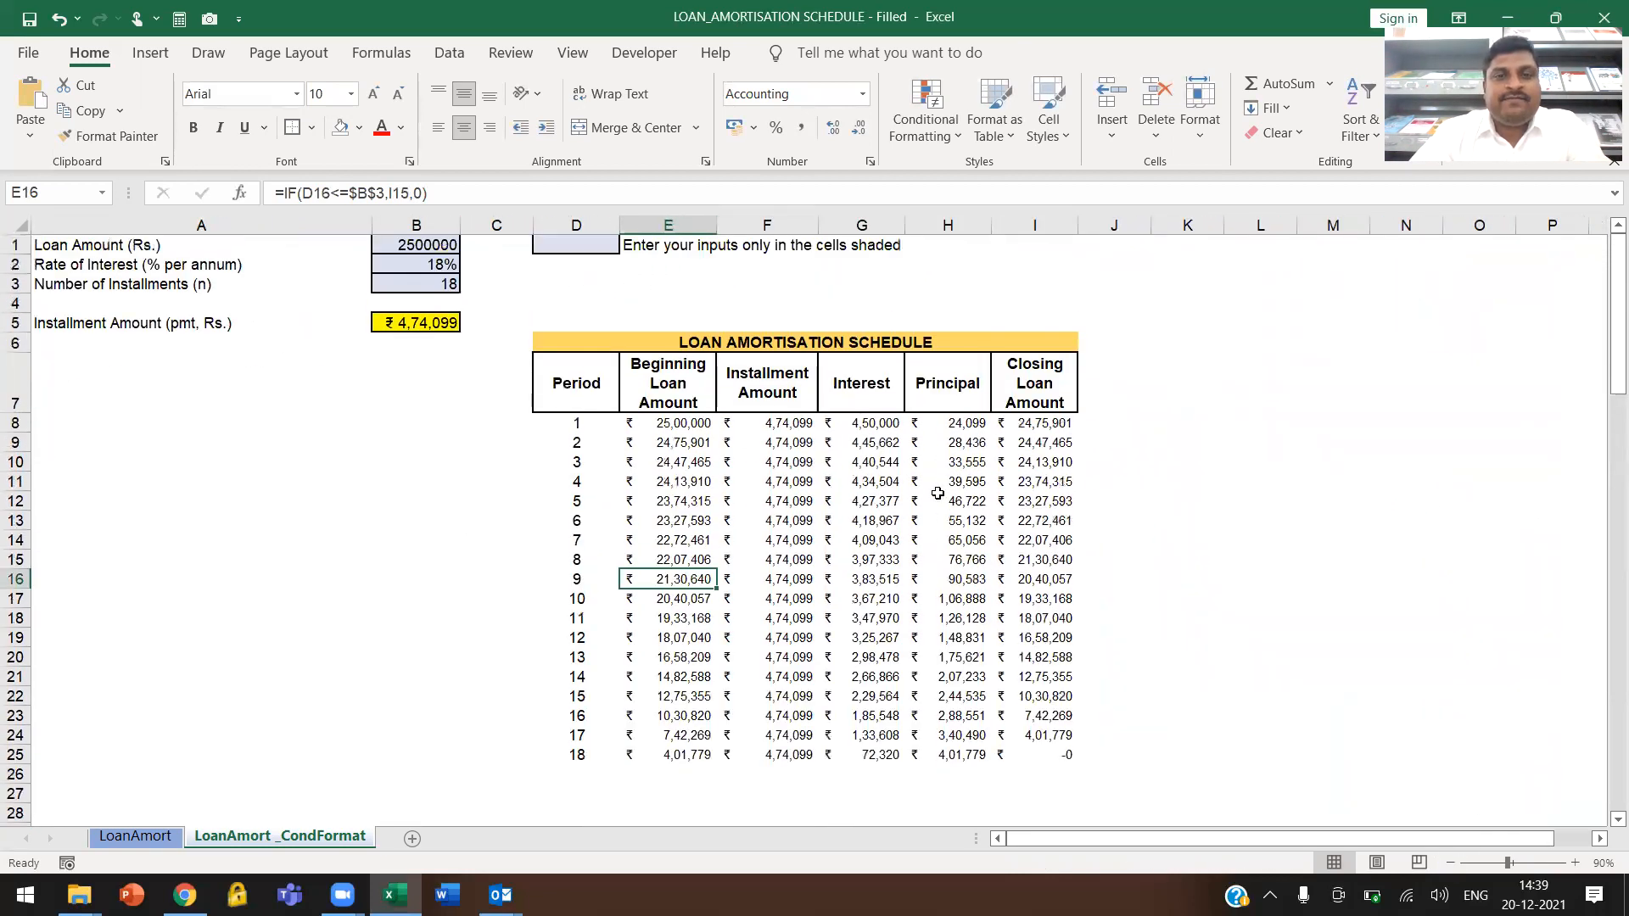
# Test the formatted schedule by setting the Number of Installments in B3 to 6
pyautogui.click(450, 289)
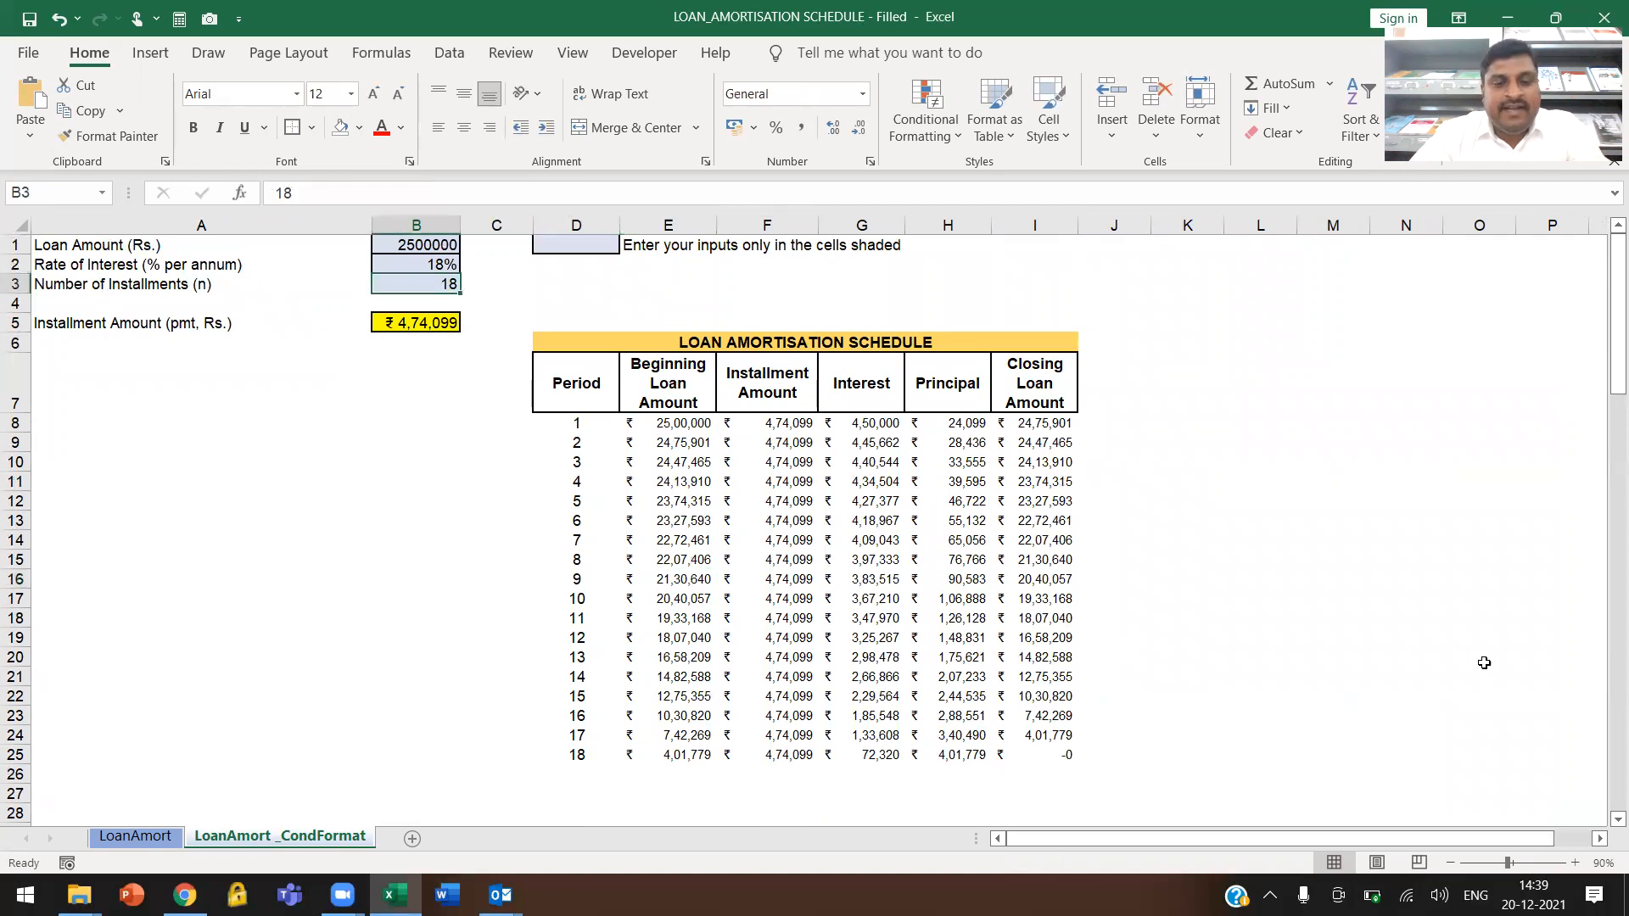
pyautogui.write('6')
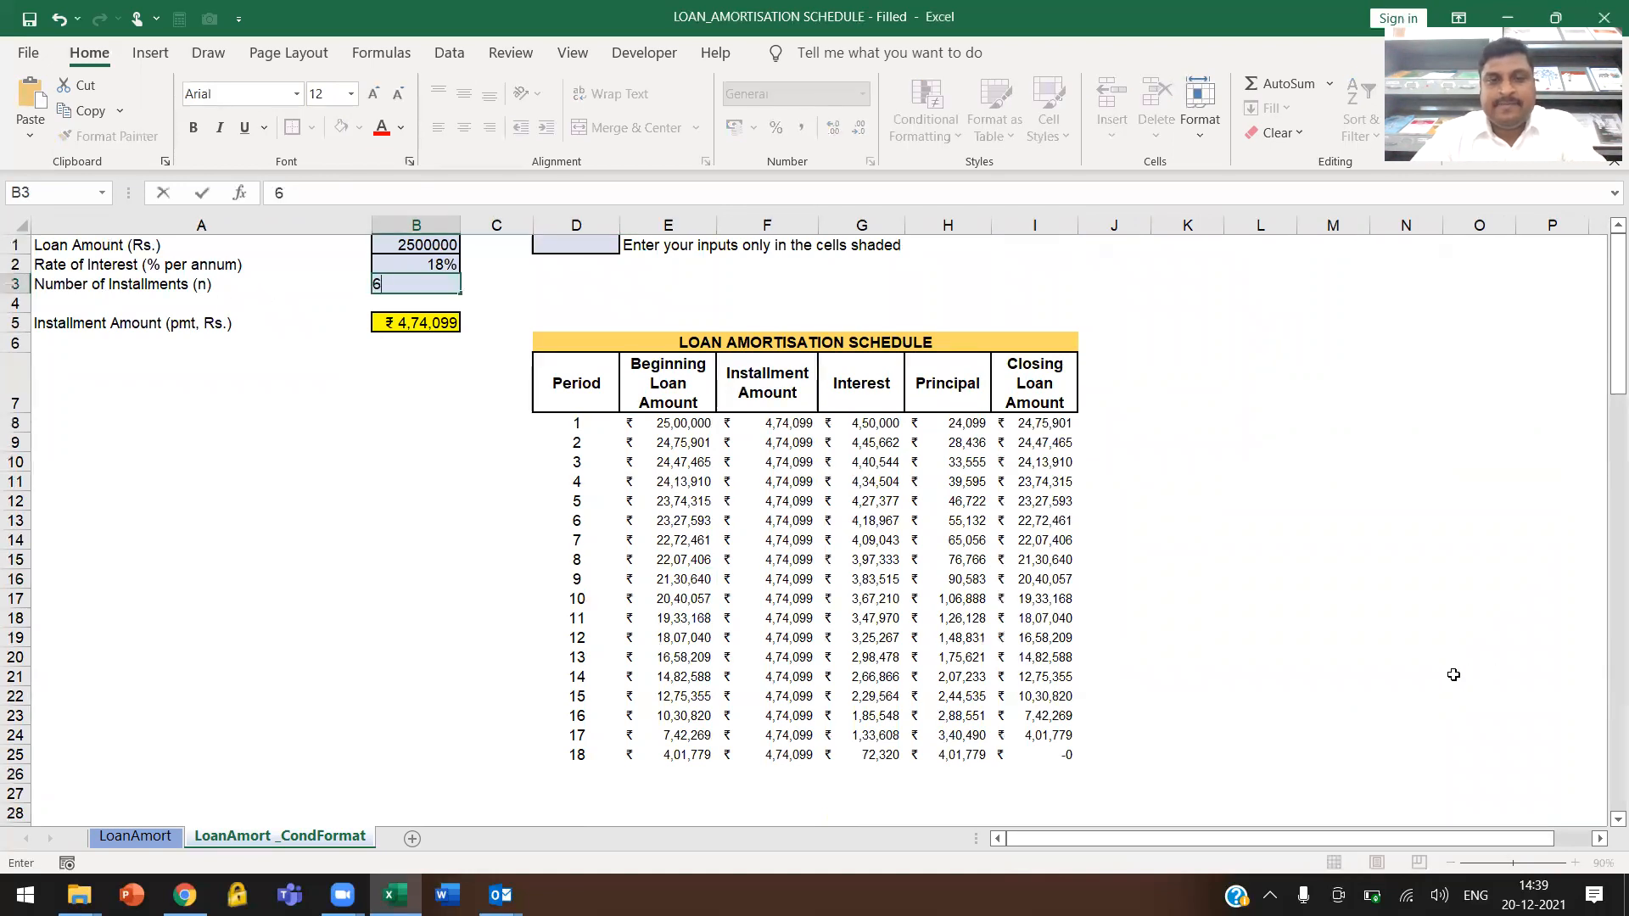
pyautogui.press('Return')
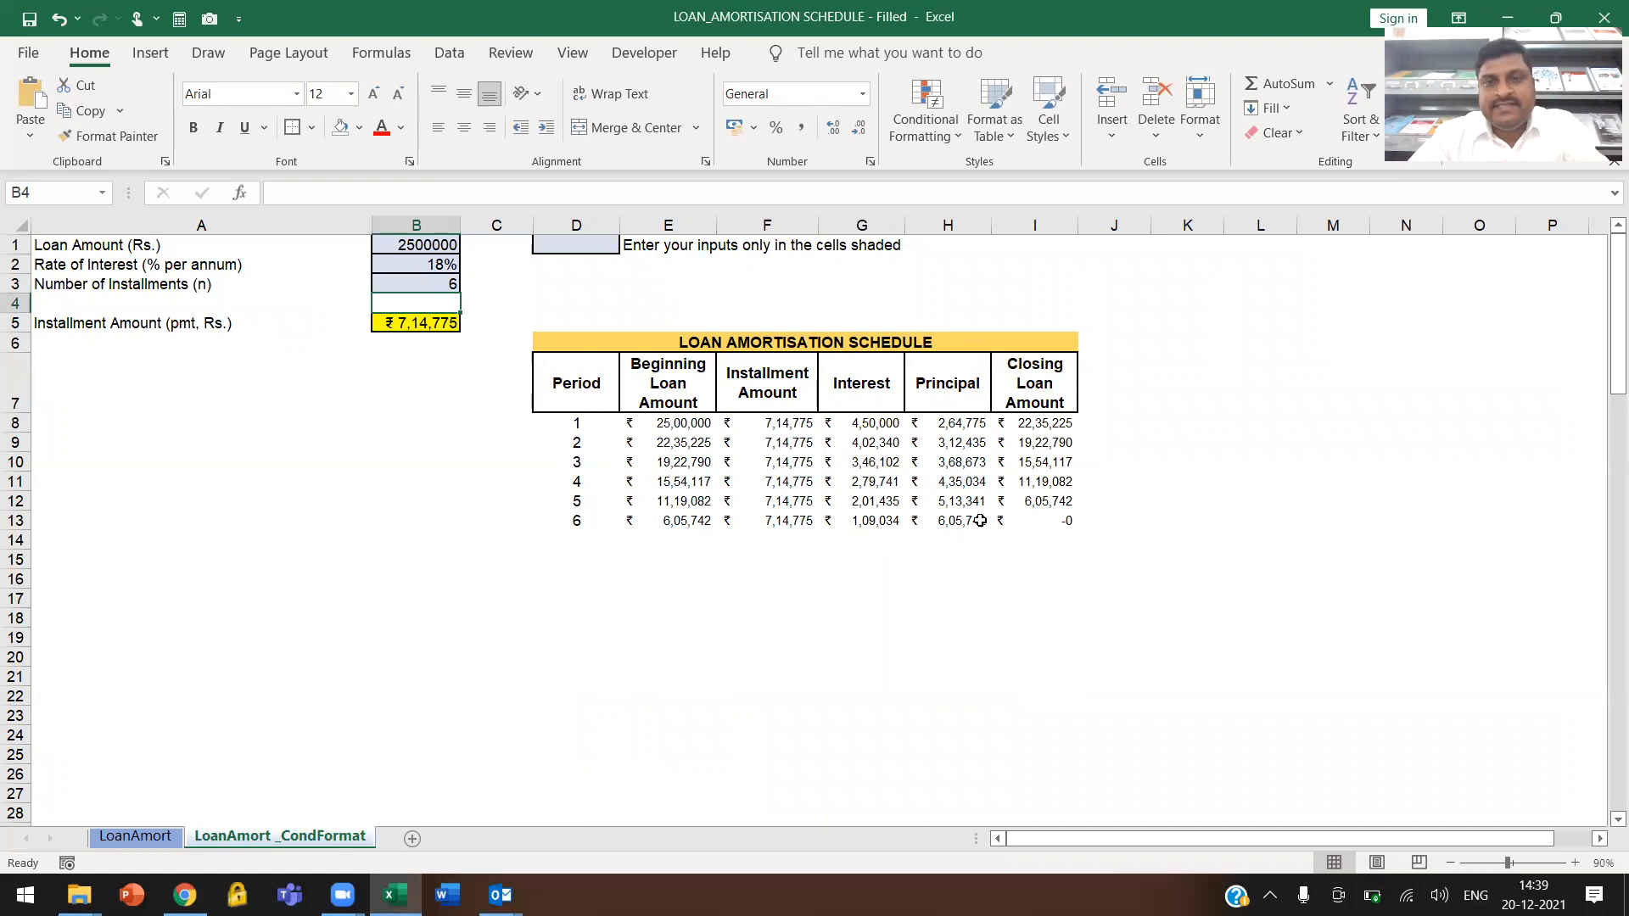
# Set the Number of Installments in B3 to 12 and switch to the LoanAmort sheet
pyautogui.click(439, 284)
pyautogui.write('12')
pyautogui.press('Return')
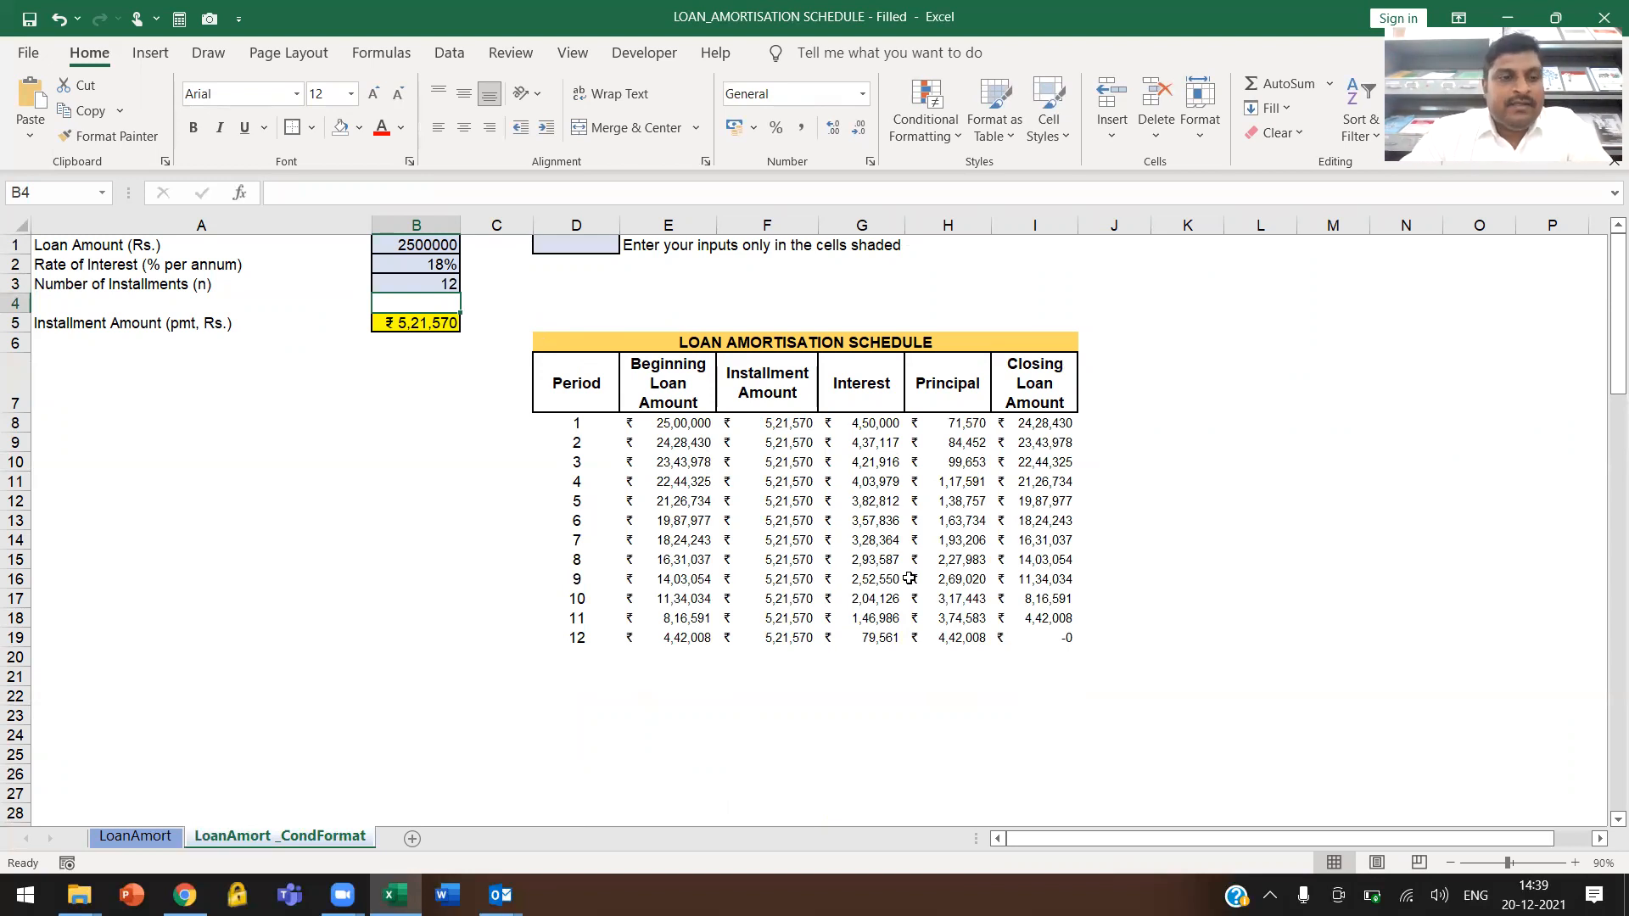
pyautogui.click(135, 836)
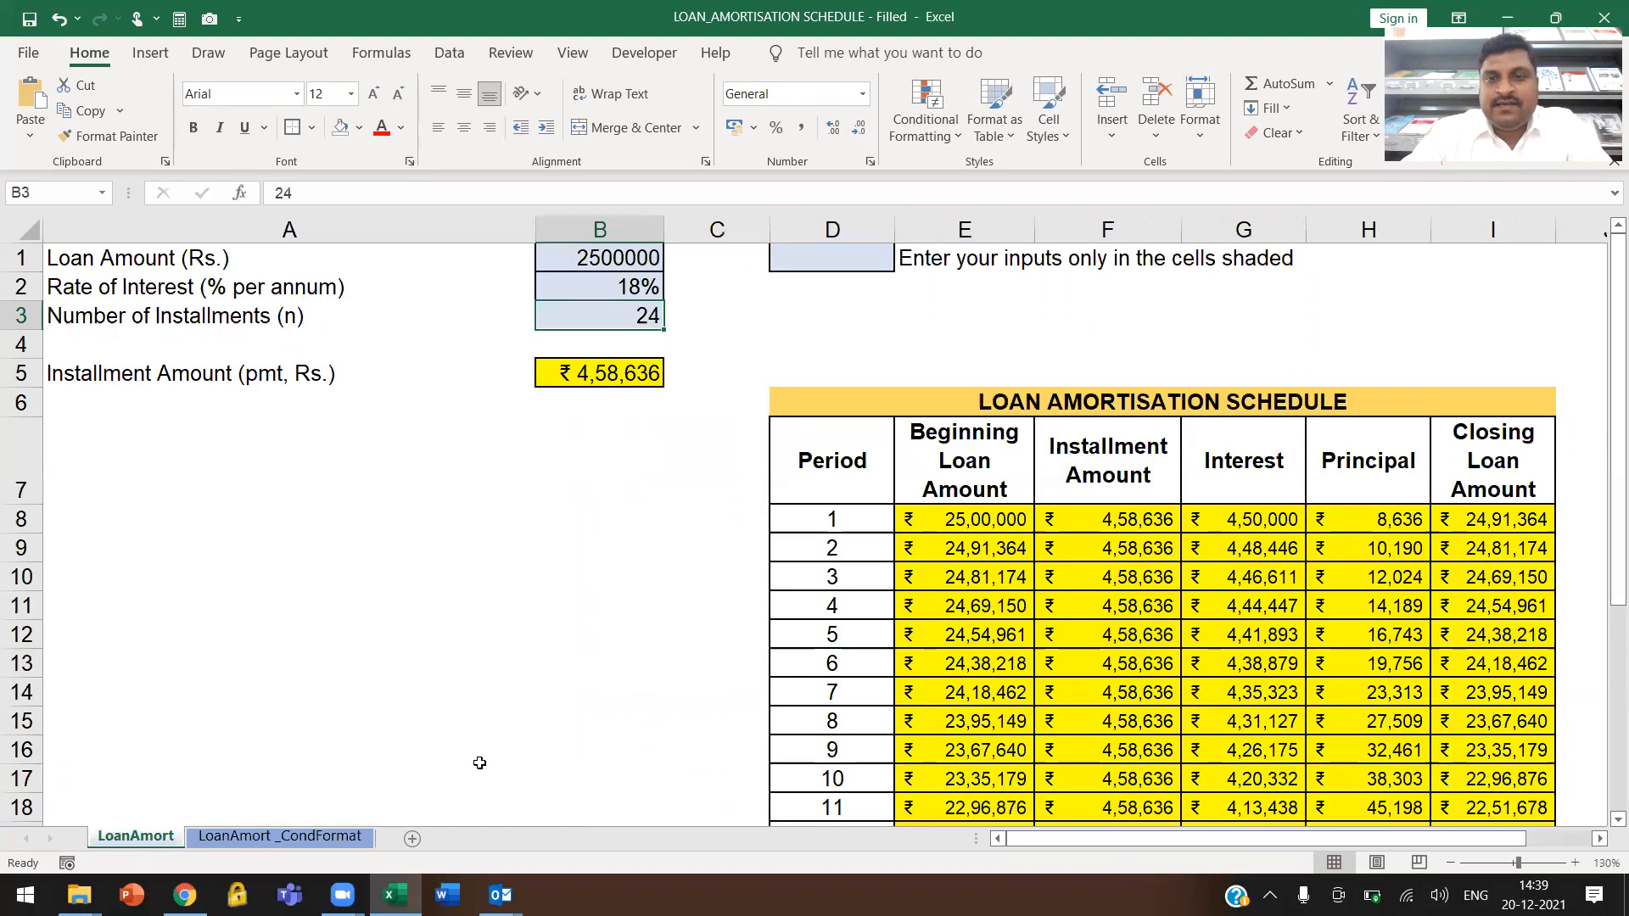